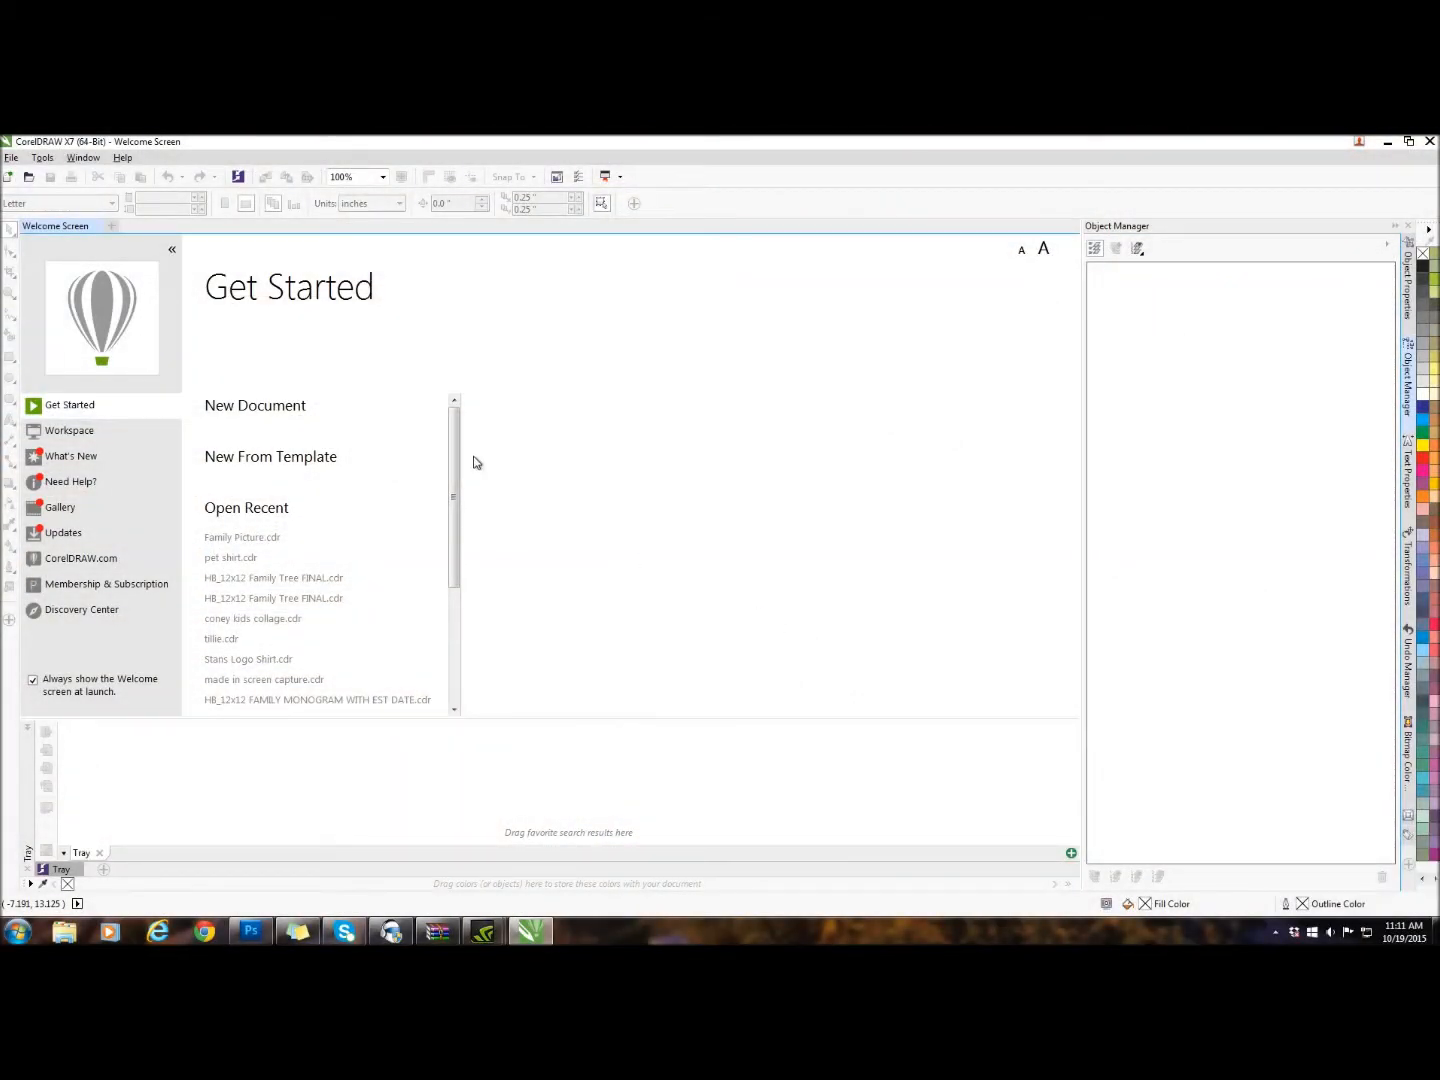
Step: Create a new Letter-size document and set the page to landscape orientation, 11 by 8.5 inches
left_click(257, 405)
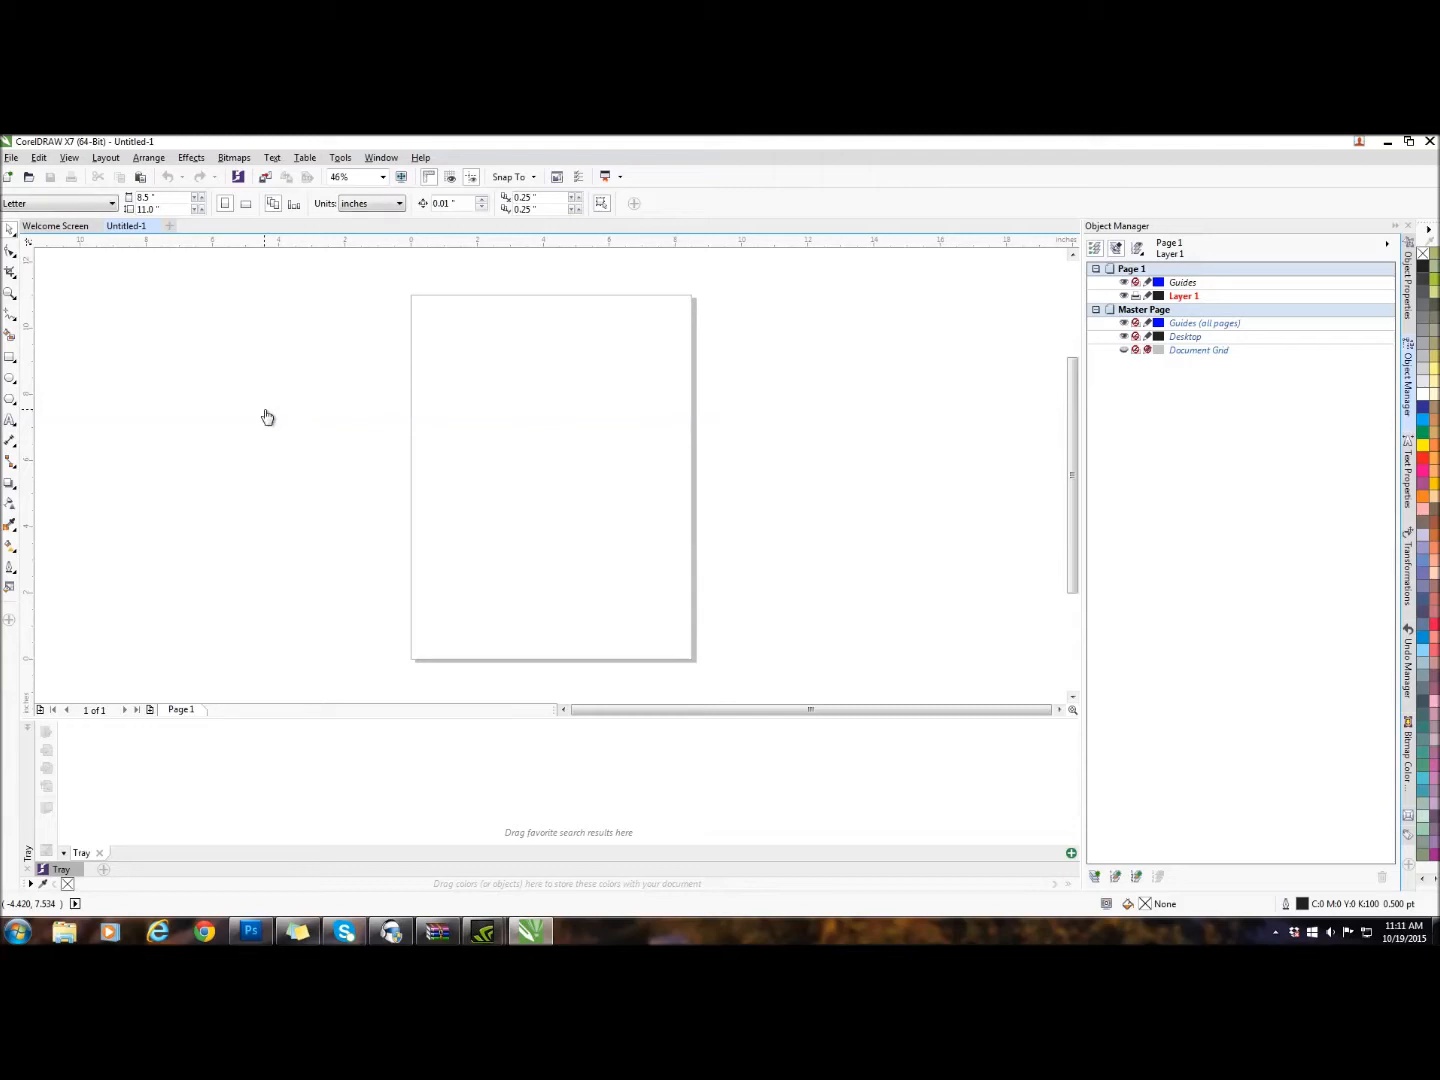
left_click(248, 205)
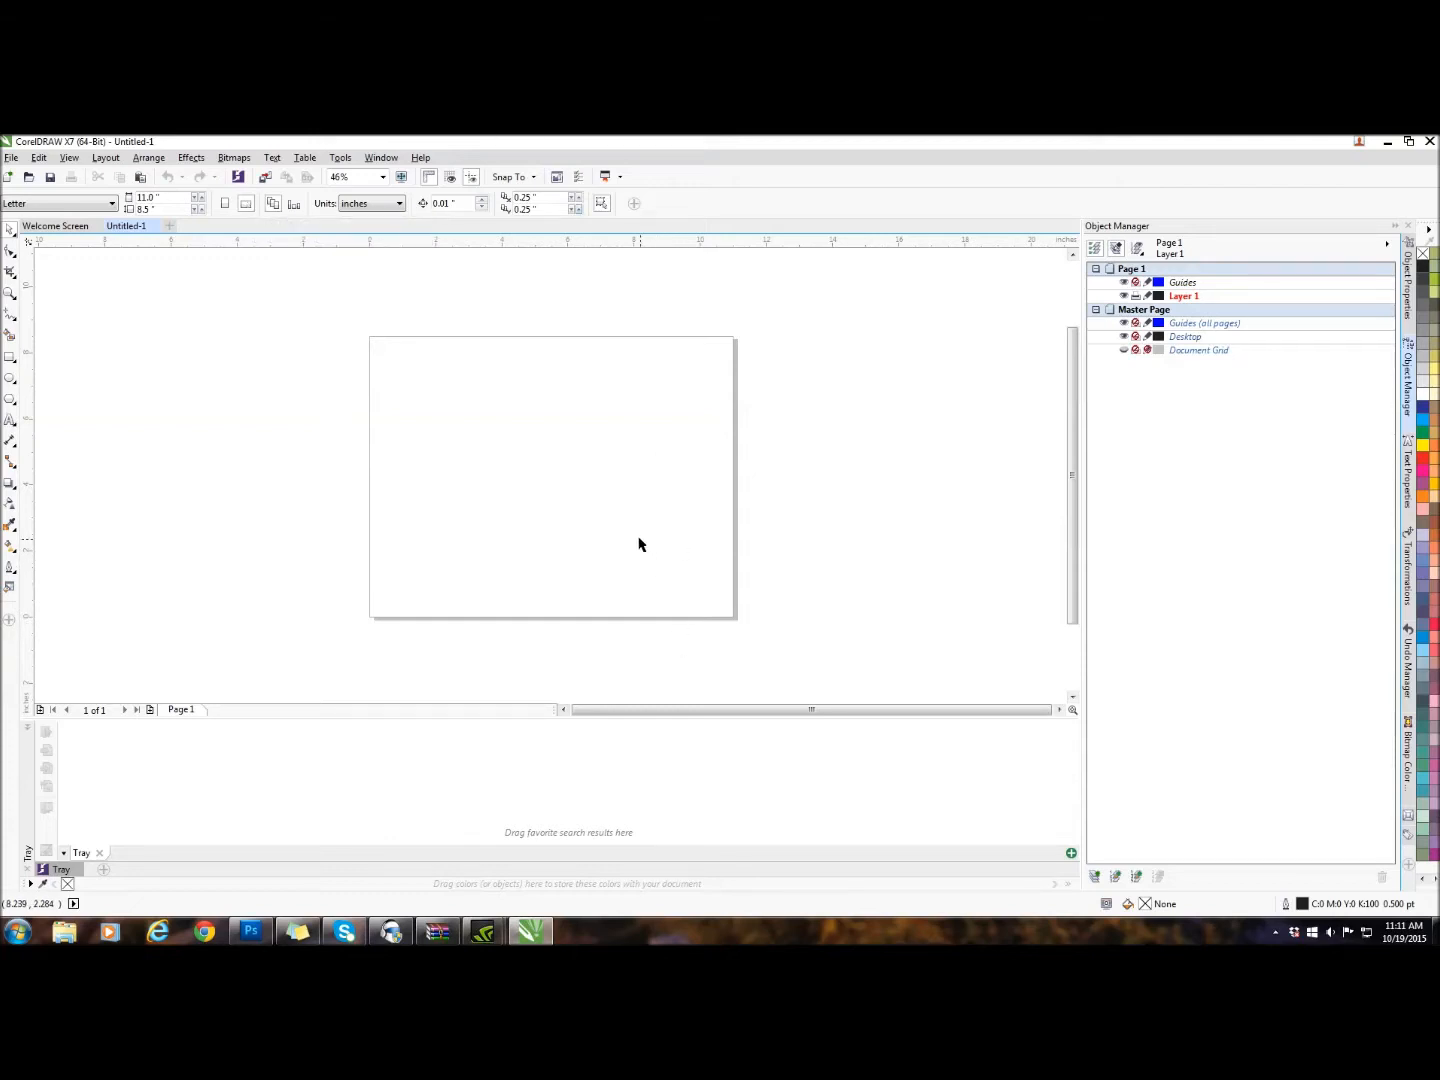
Step: Add artistic text reading FAMILY in the Impact font on the upper part of the page
left_click(12, 421)
left_click(51, 419)
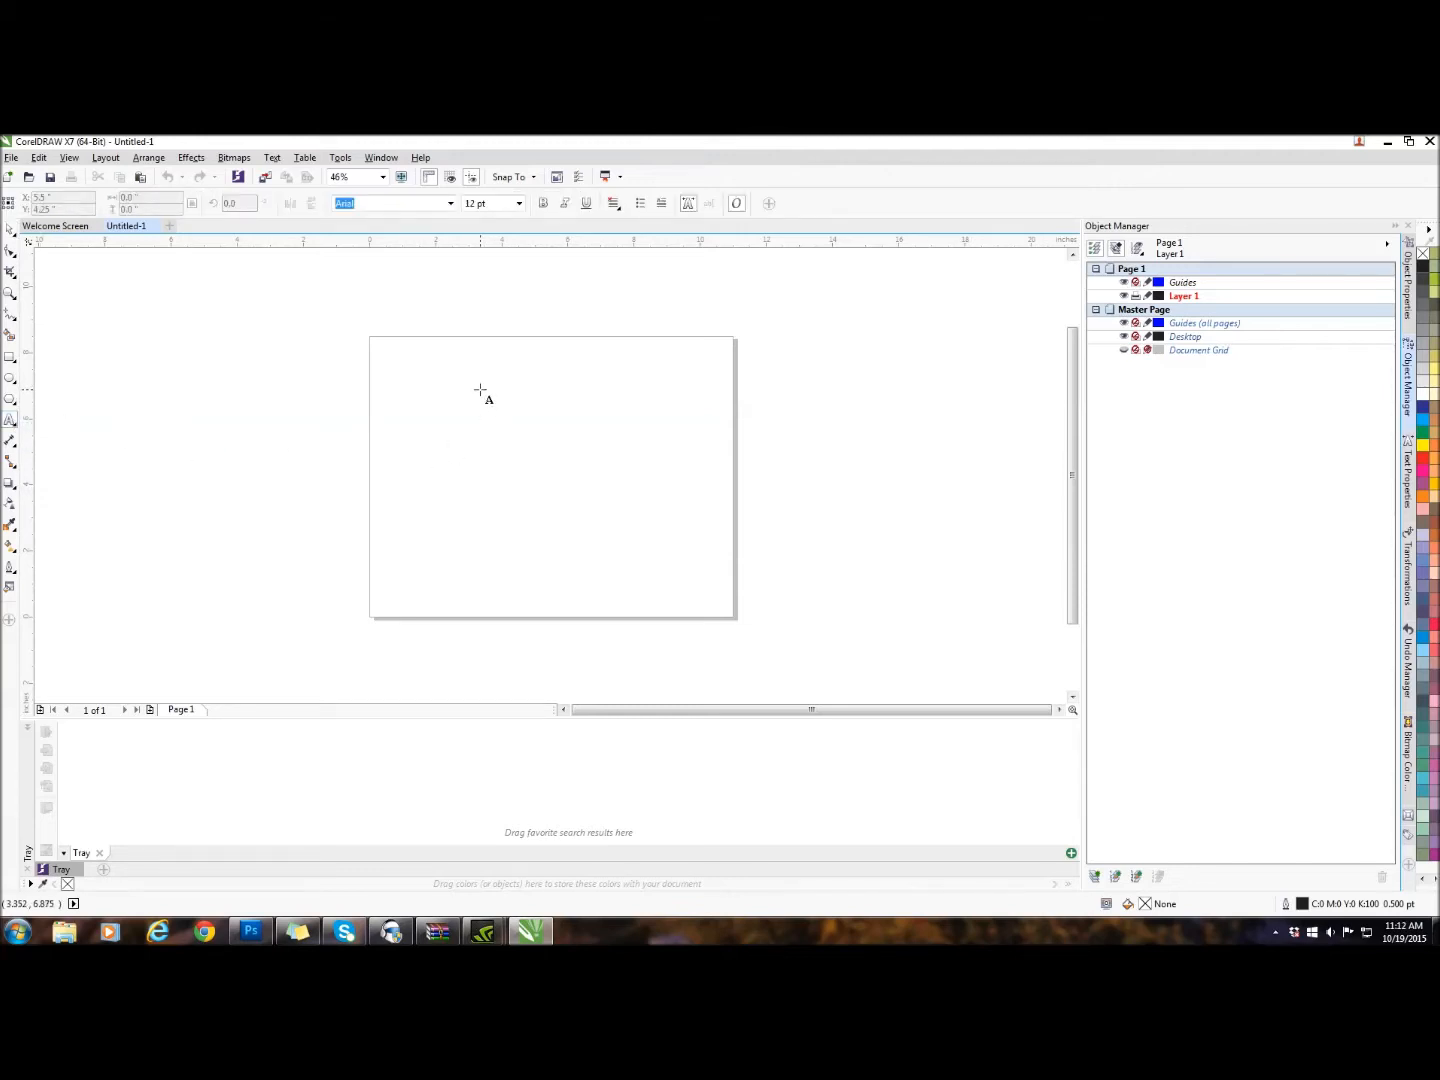
left_click(427, 395)
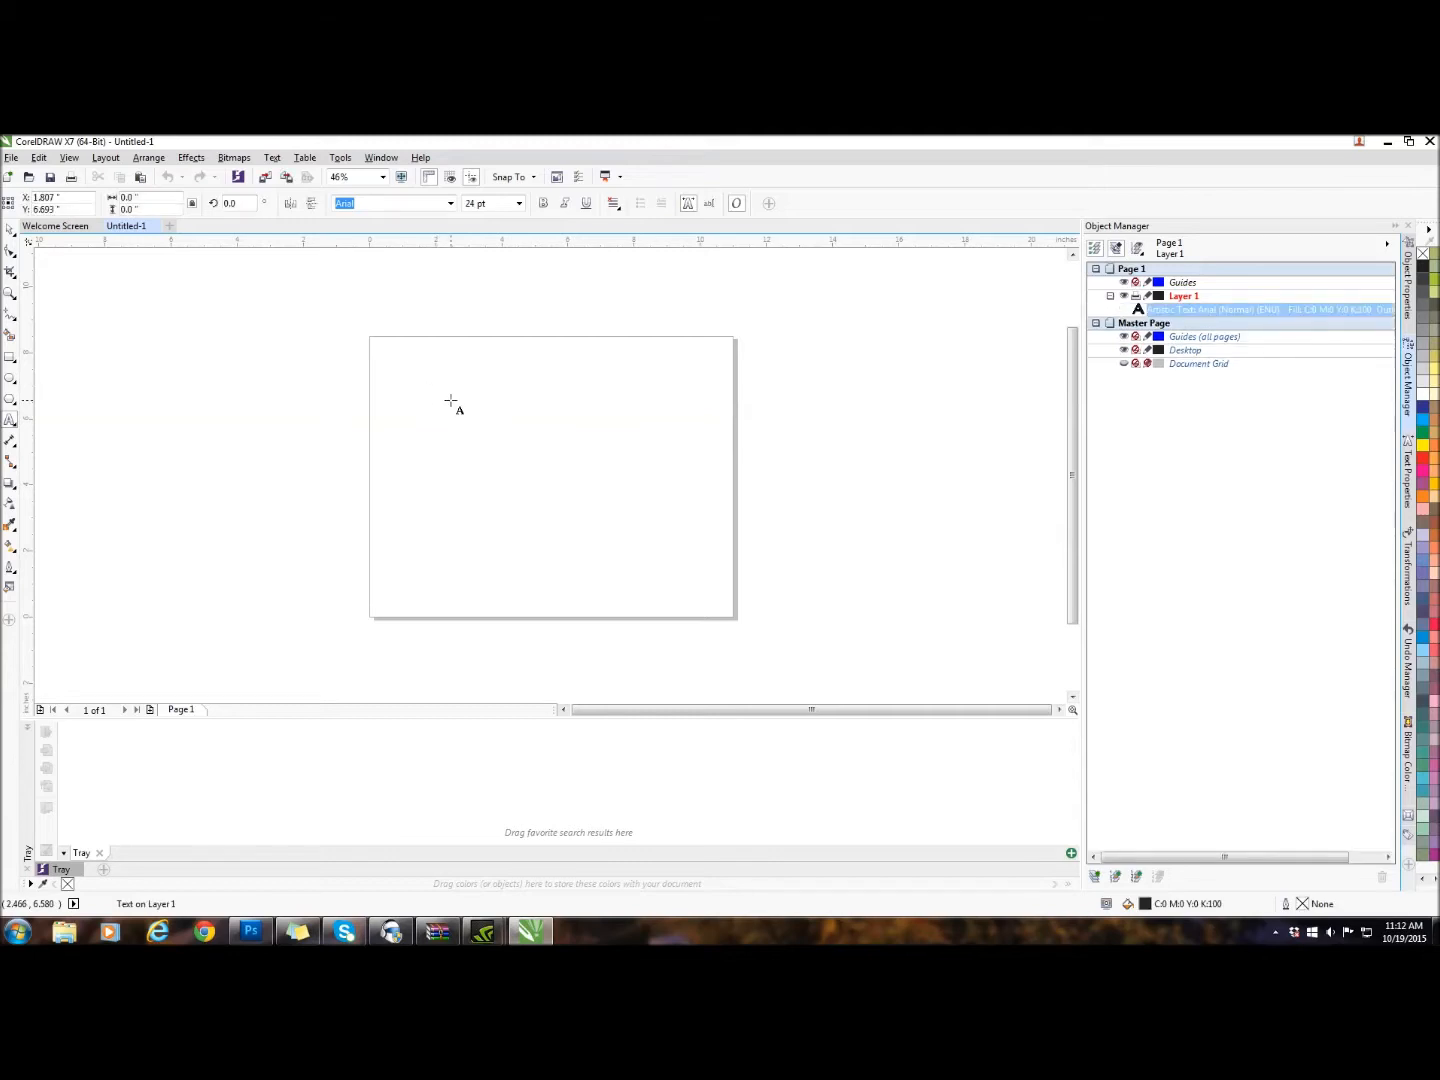
left_click(451, 203)
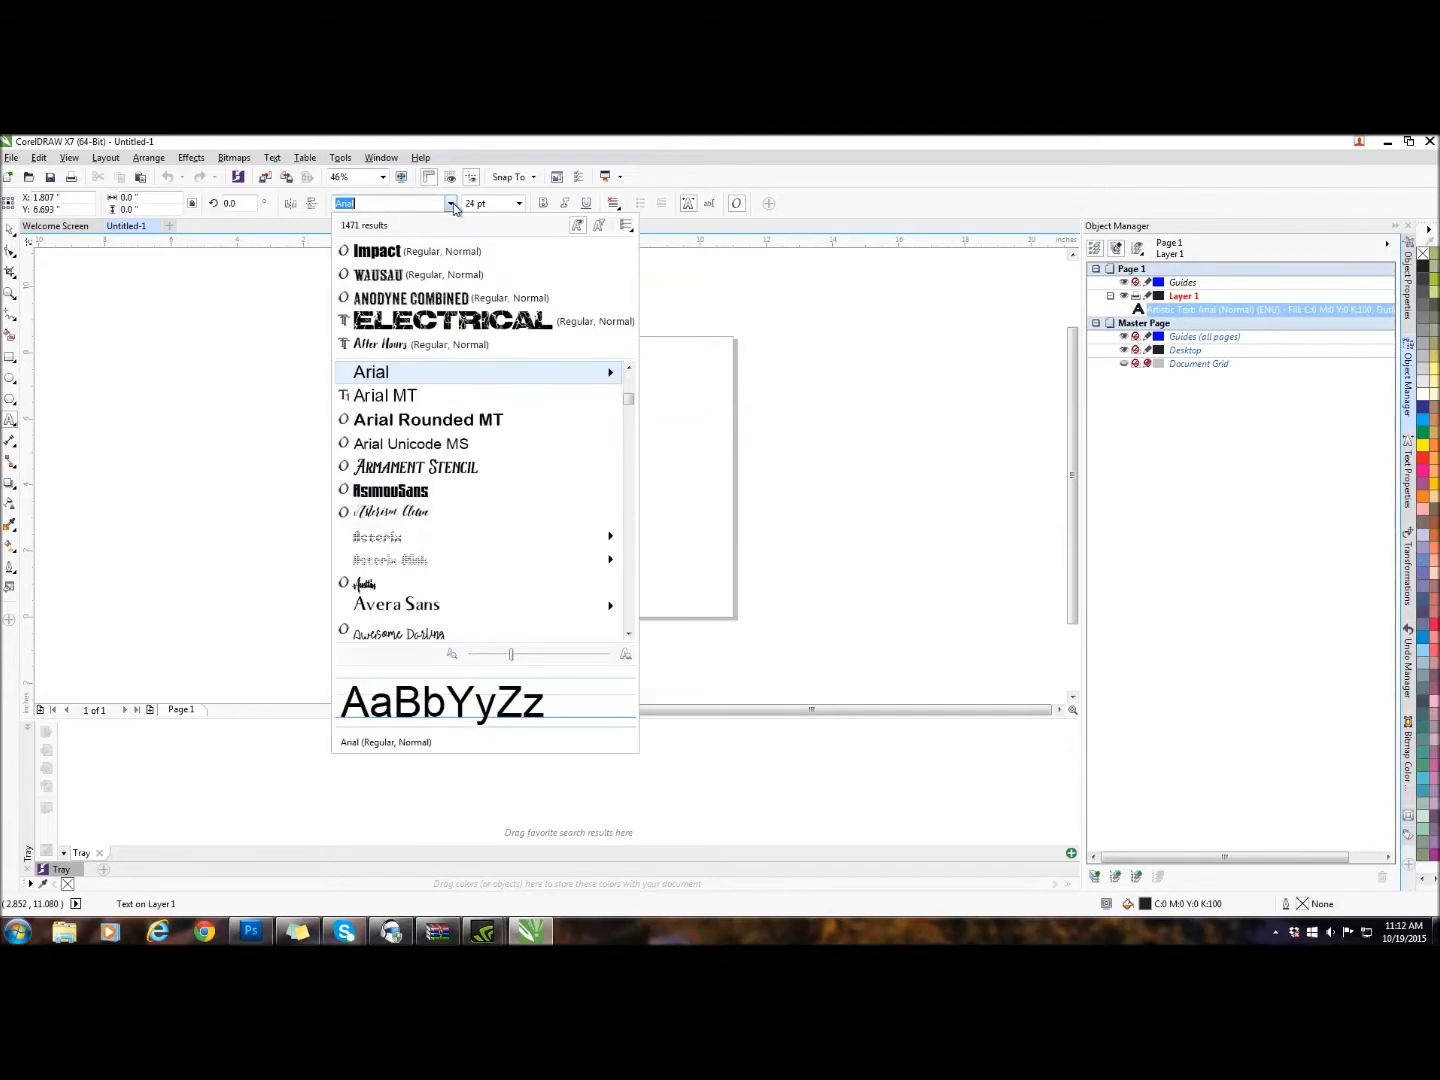
left_click(425, 252)
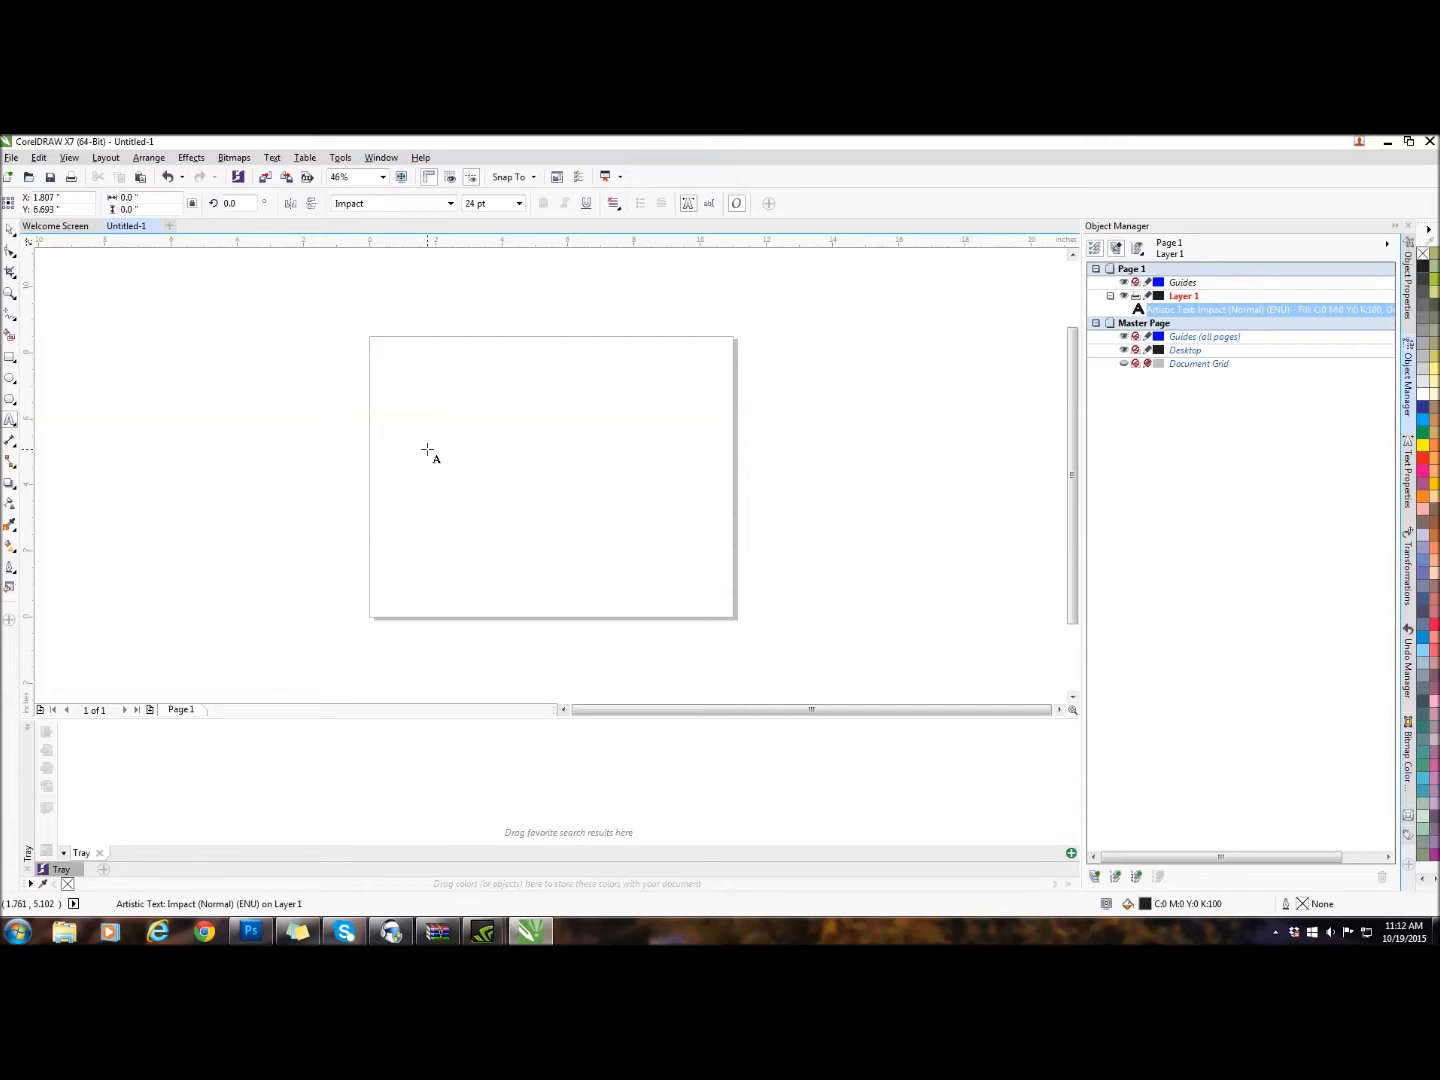
type("AMILY")
Step: Enlarge the FAMILY text to nearly the full page width, about 10.25 inches wide and 3.07 inches high, and deselect it
left_click_drag(464, 401, 728, 516)
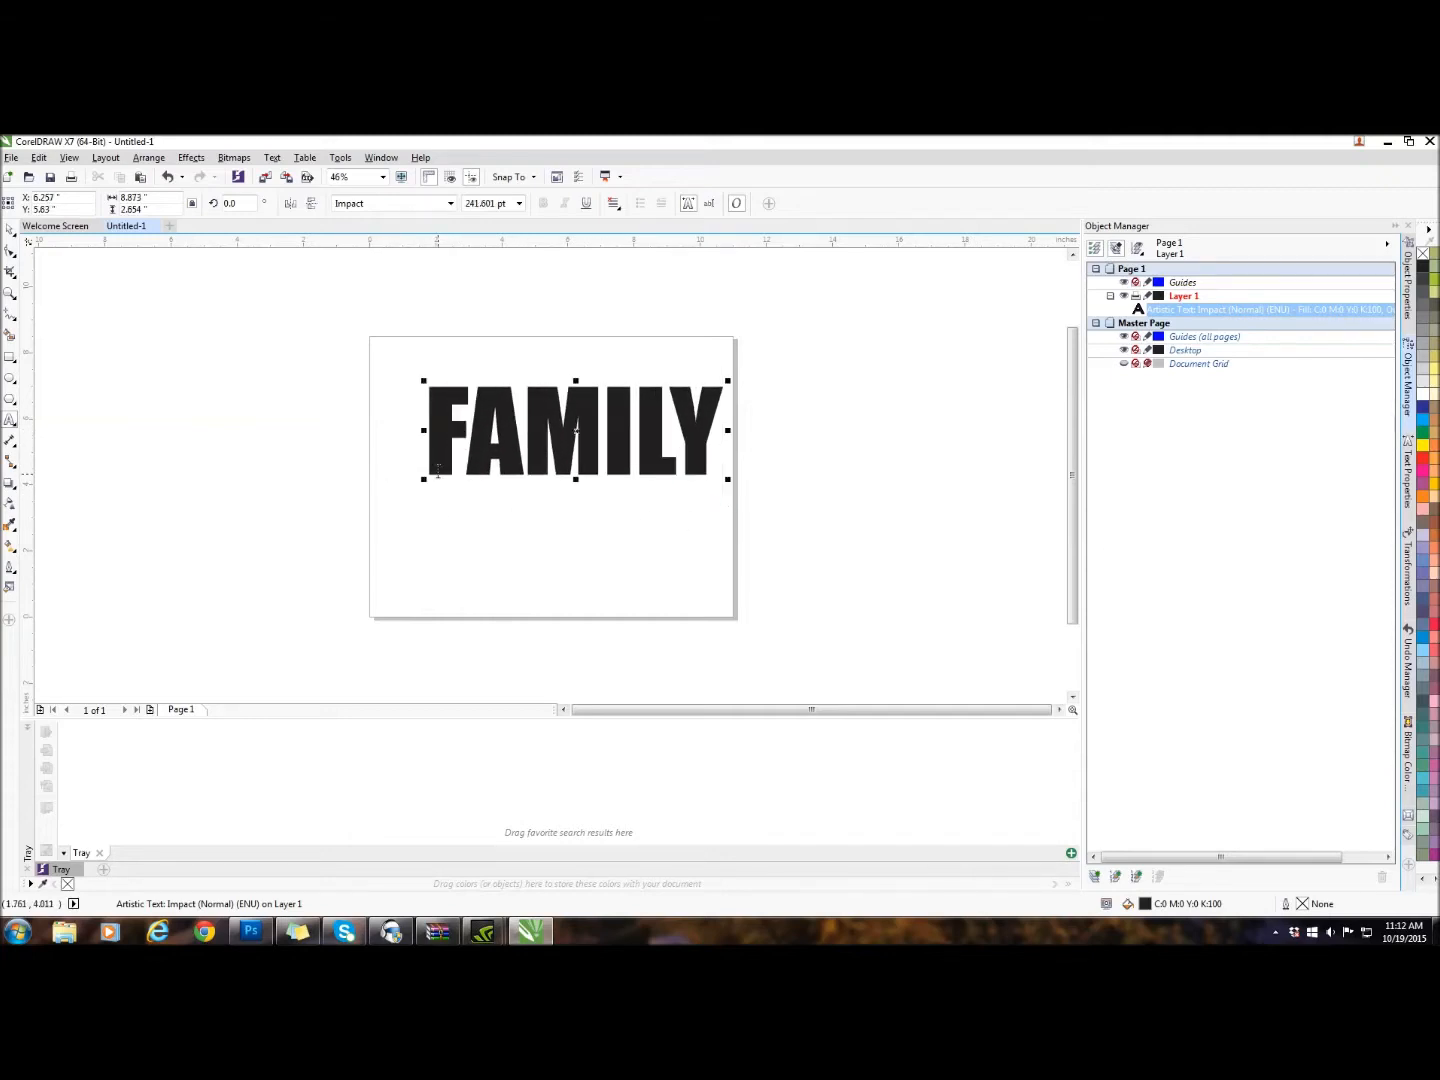
left_click_drag(424, 479, 378, 509)
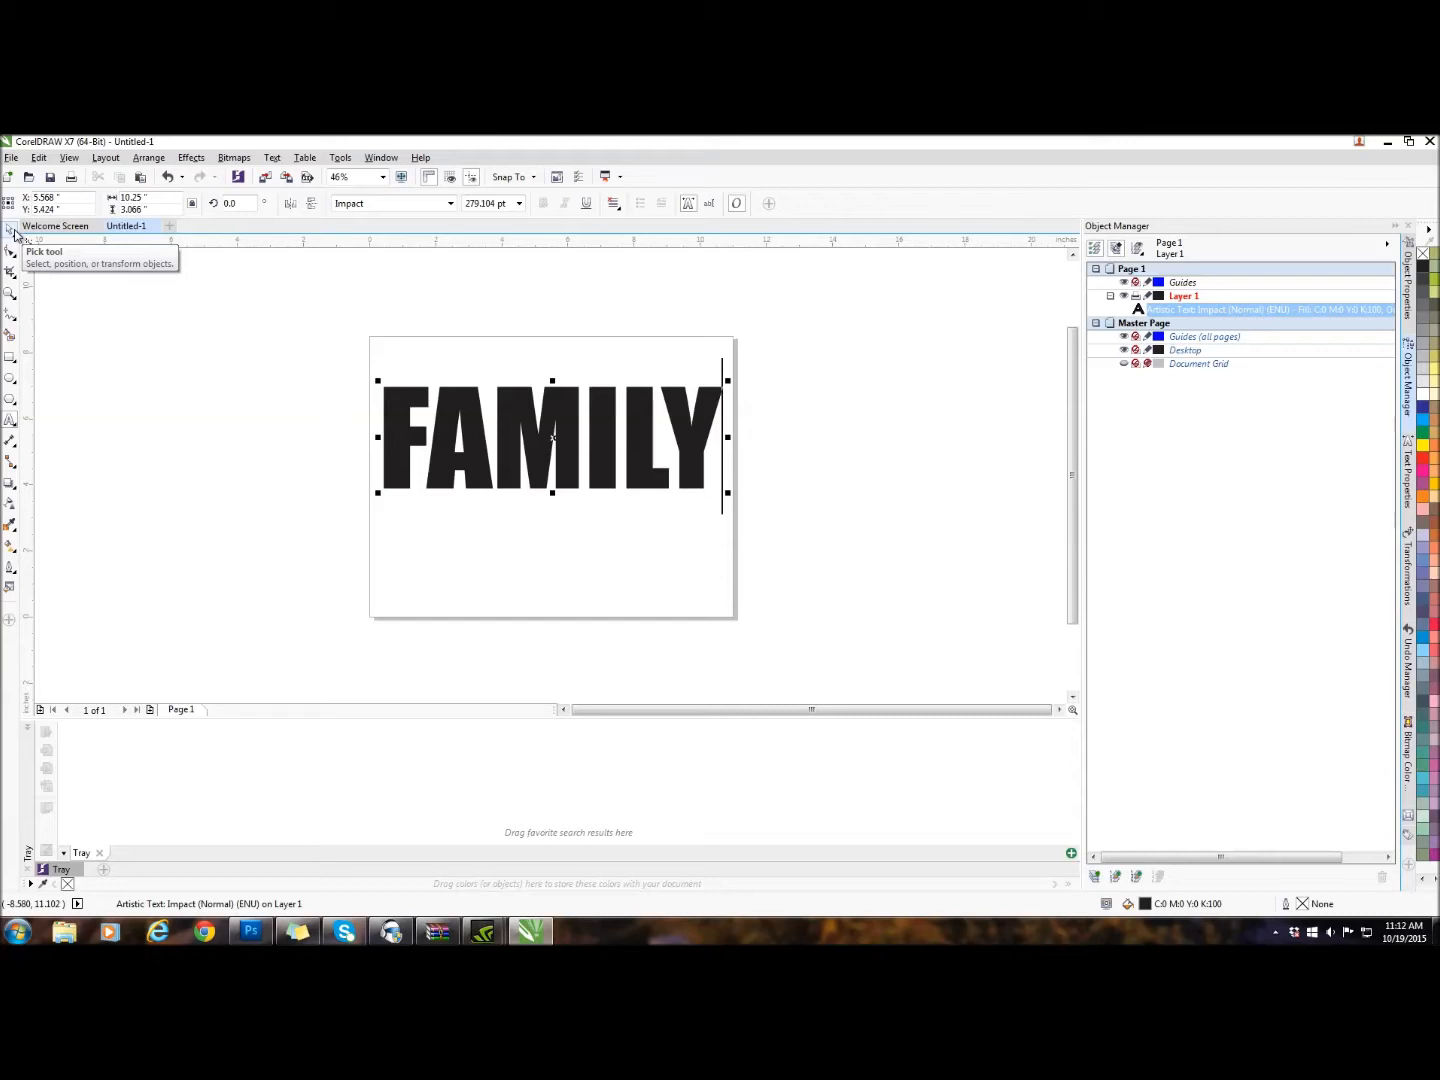
scroll(935, 517, "up", 2)
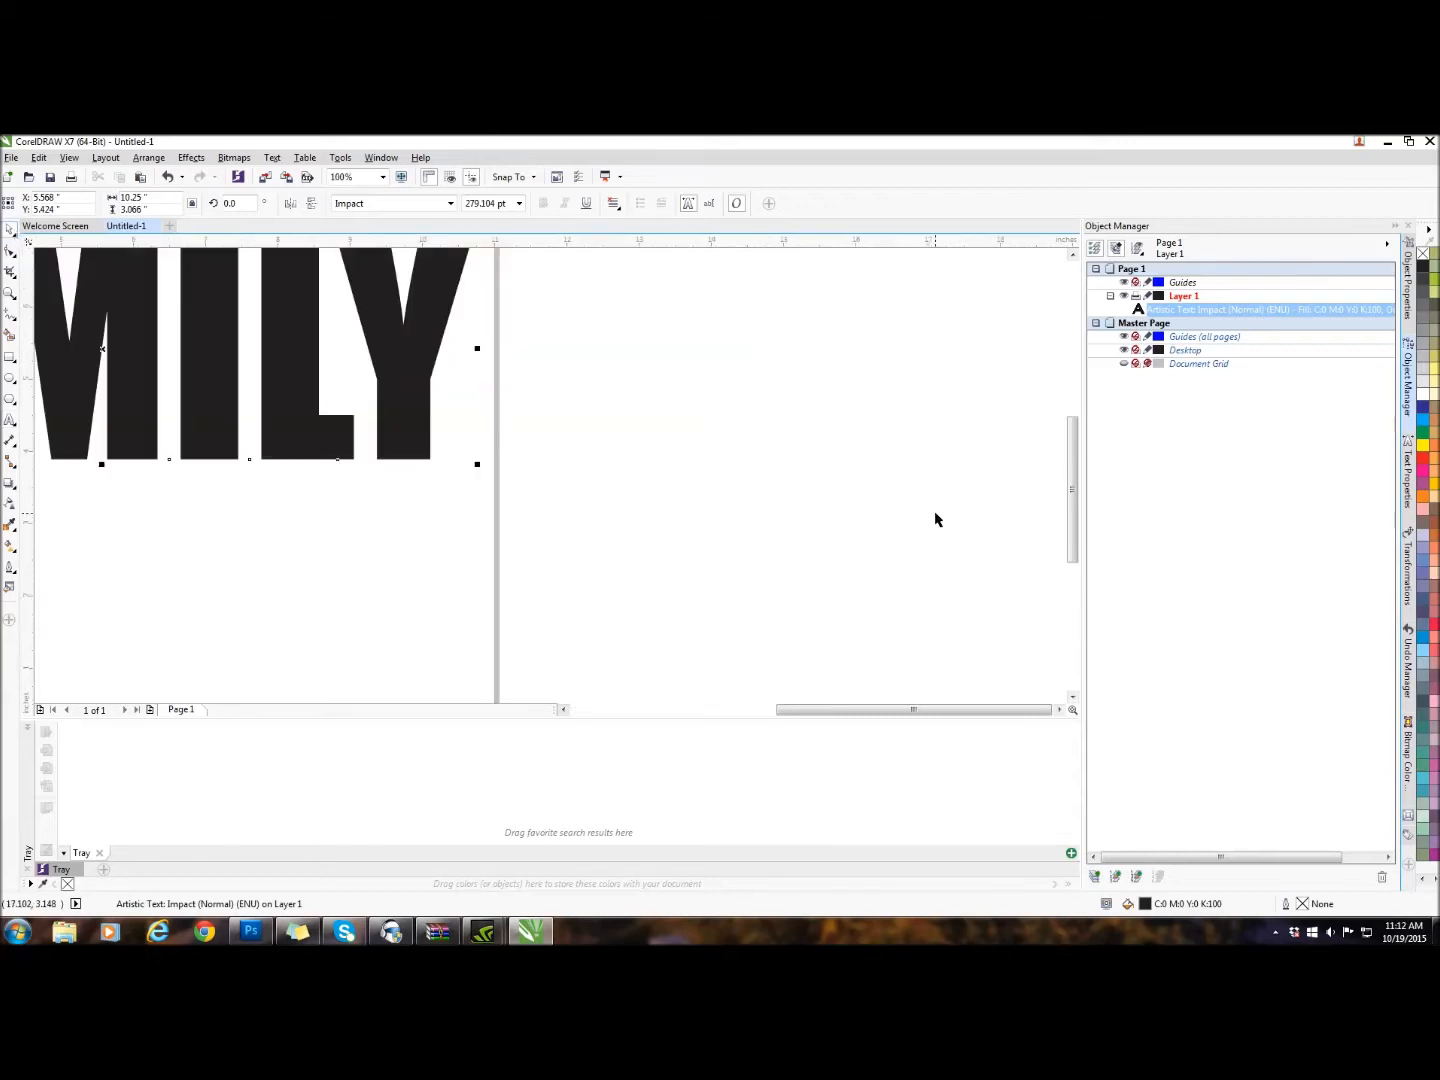
left_click_drag(1076, 525, 1073, 492)
left_click_drag(964, 709, 845, 726)
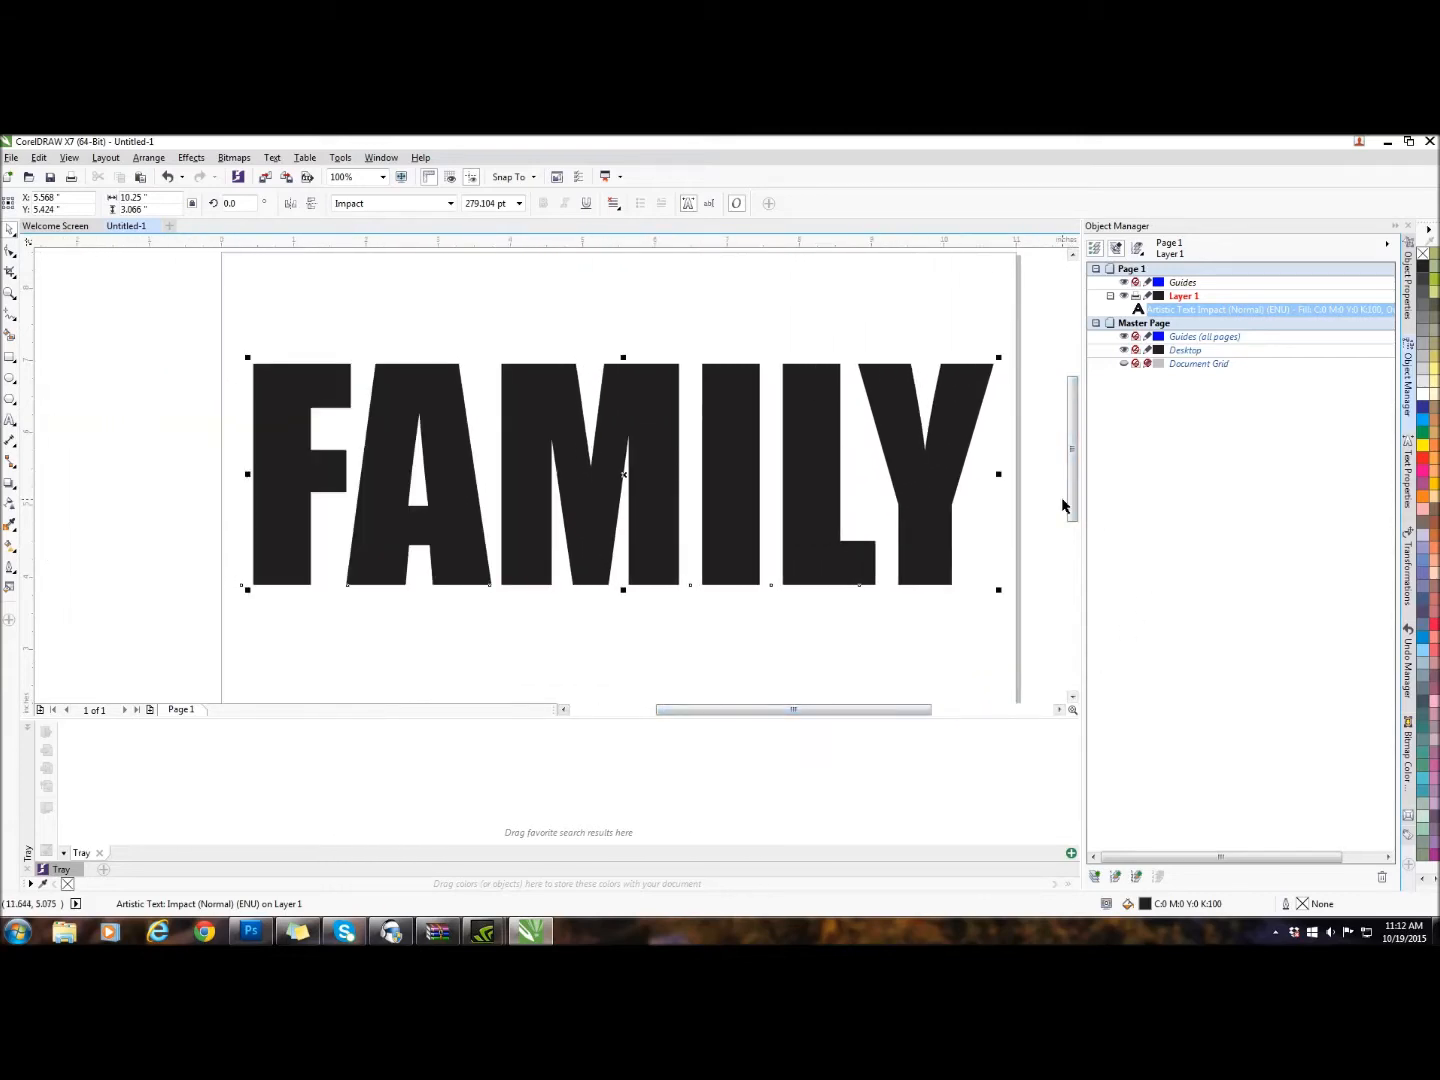
left_click(1050, 672)
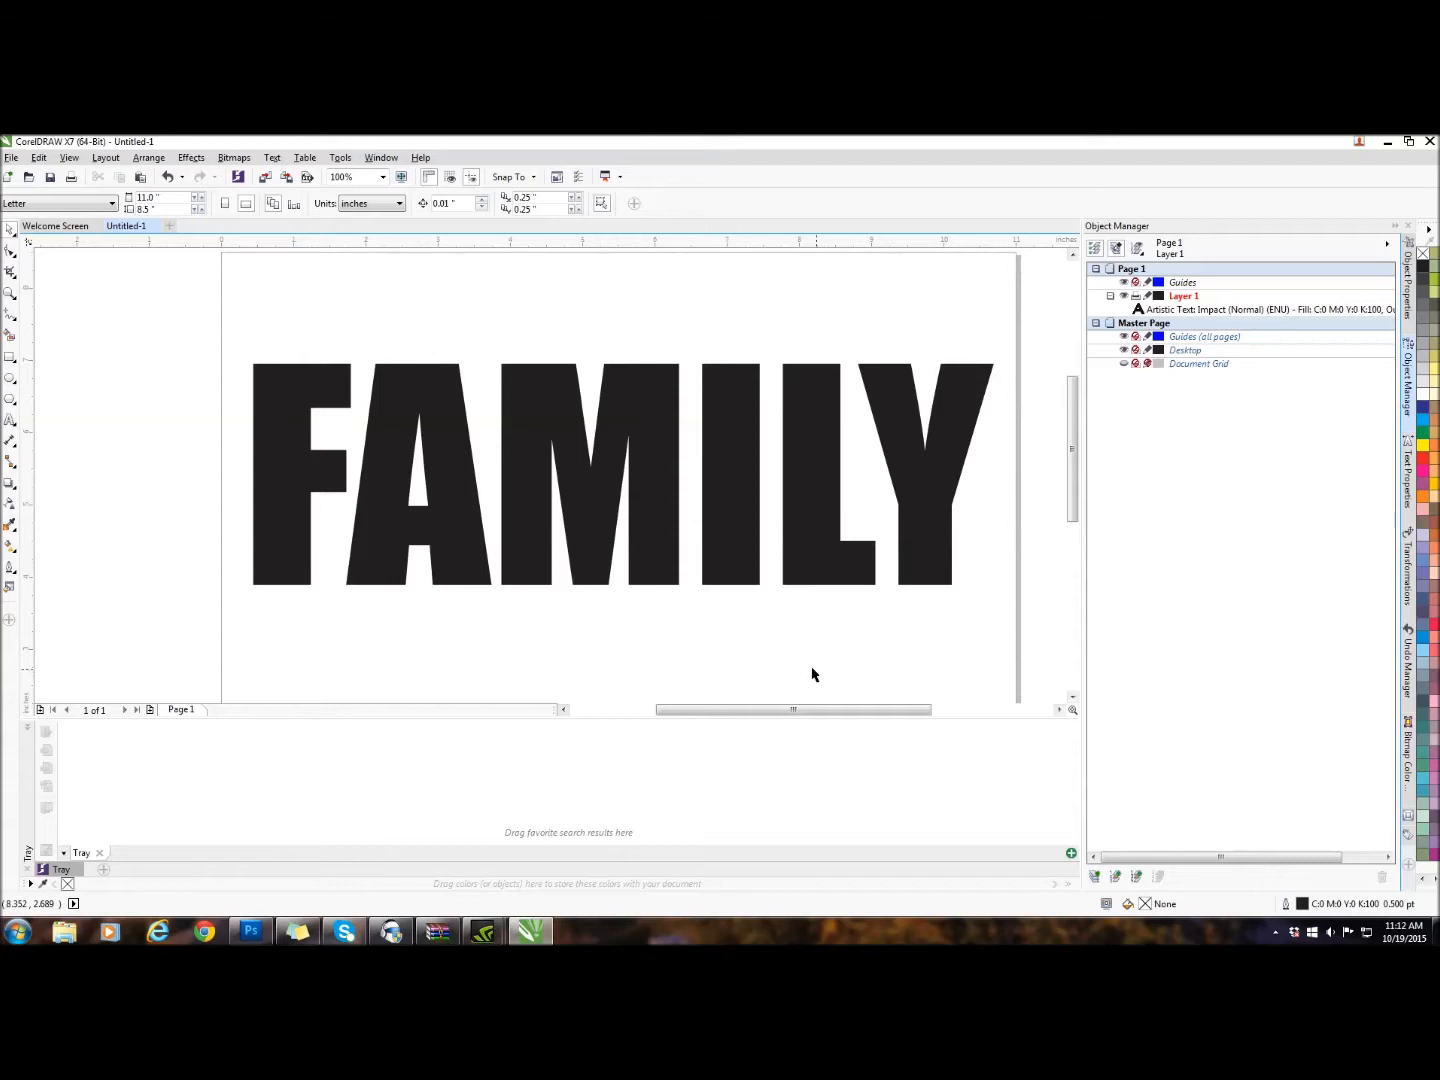
Step: Import the photo "Mom and dad" from New folder and place it over the upper part of the F
right_click(180, 516)
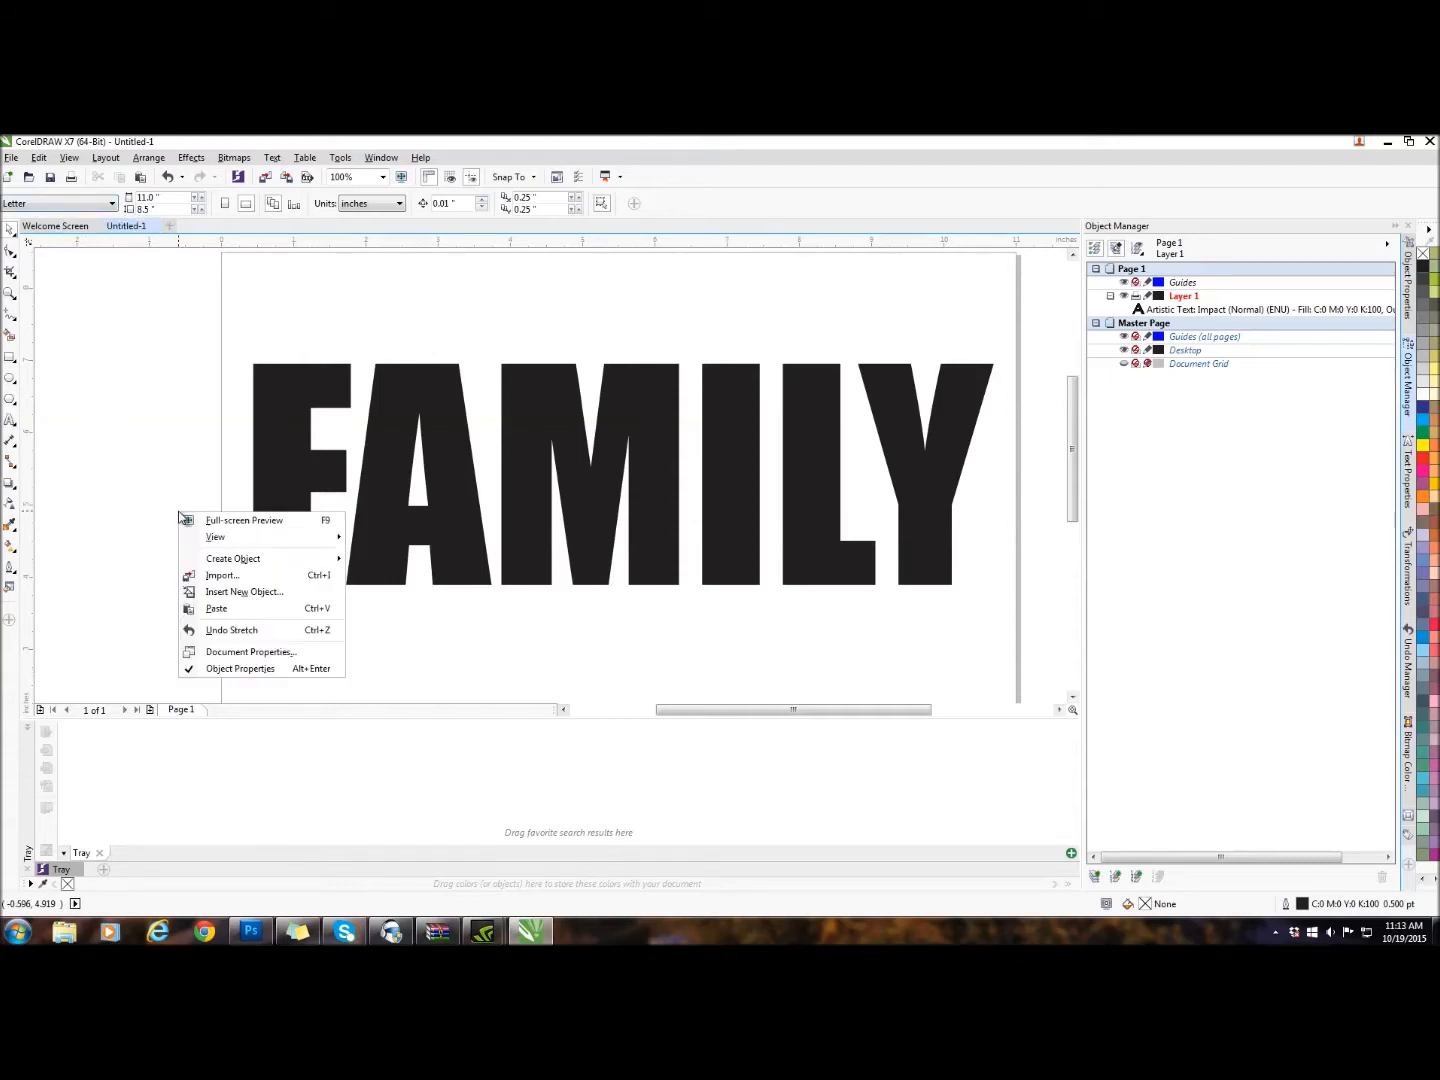
left_click(211, 578)
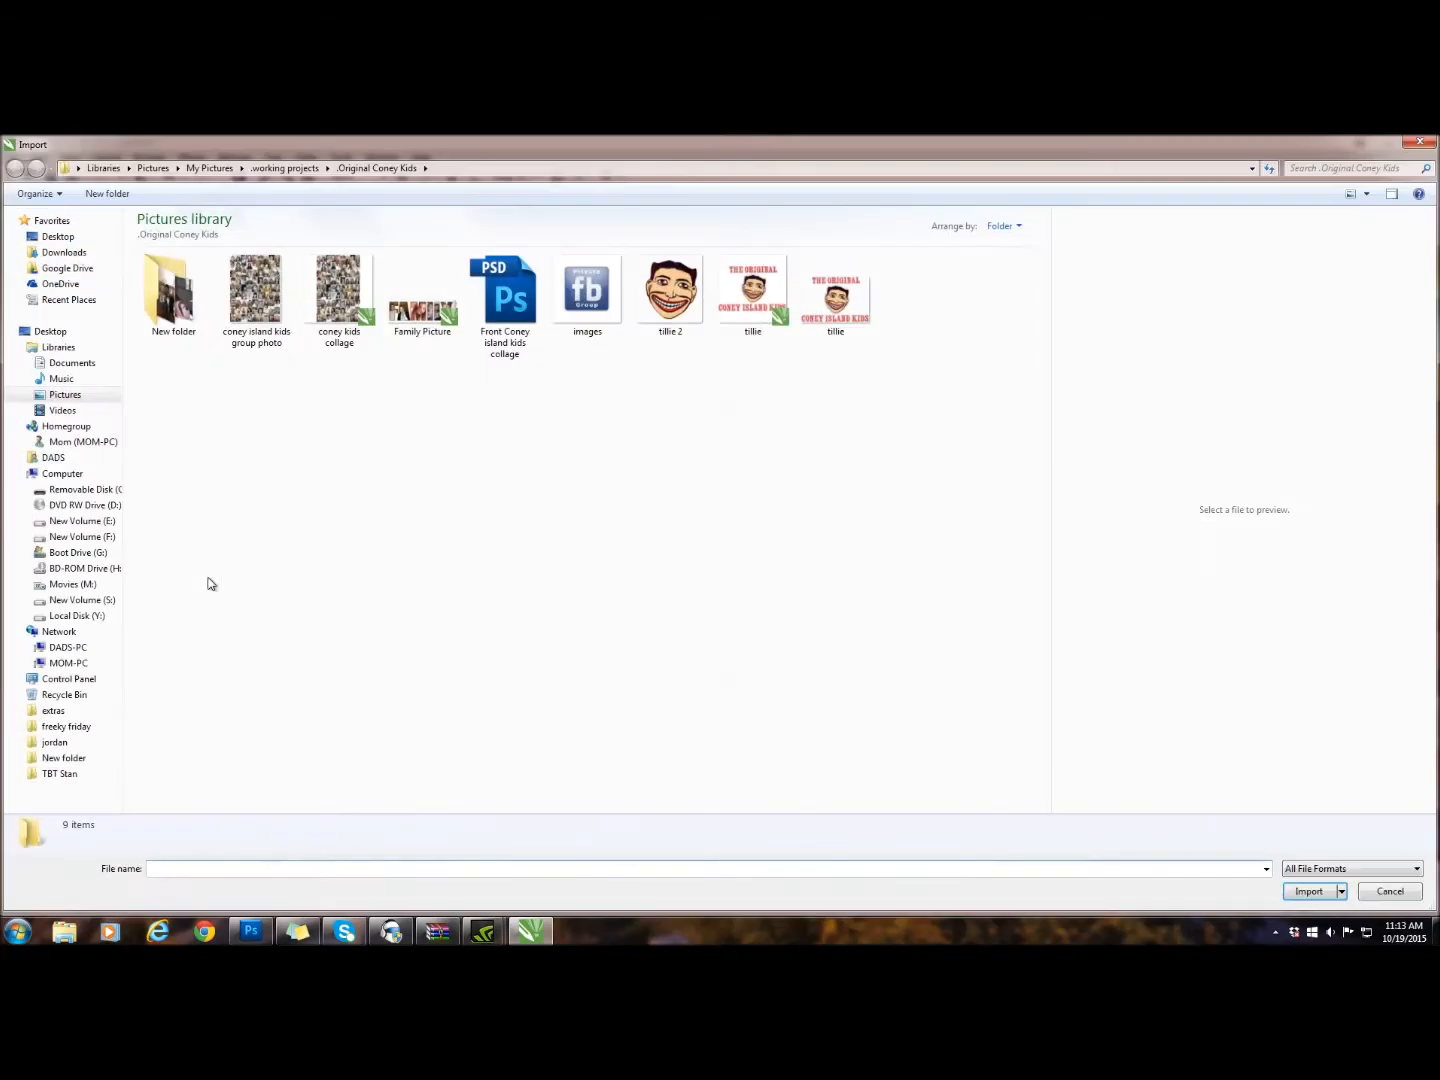
double_click(191, 317)
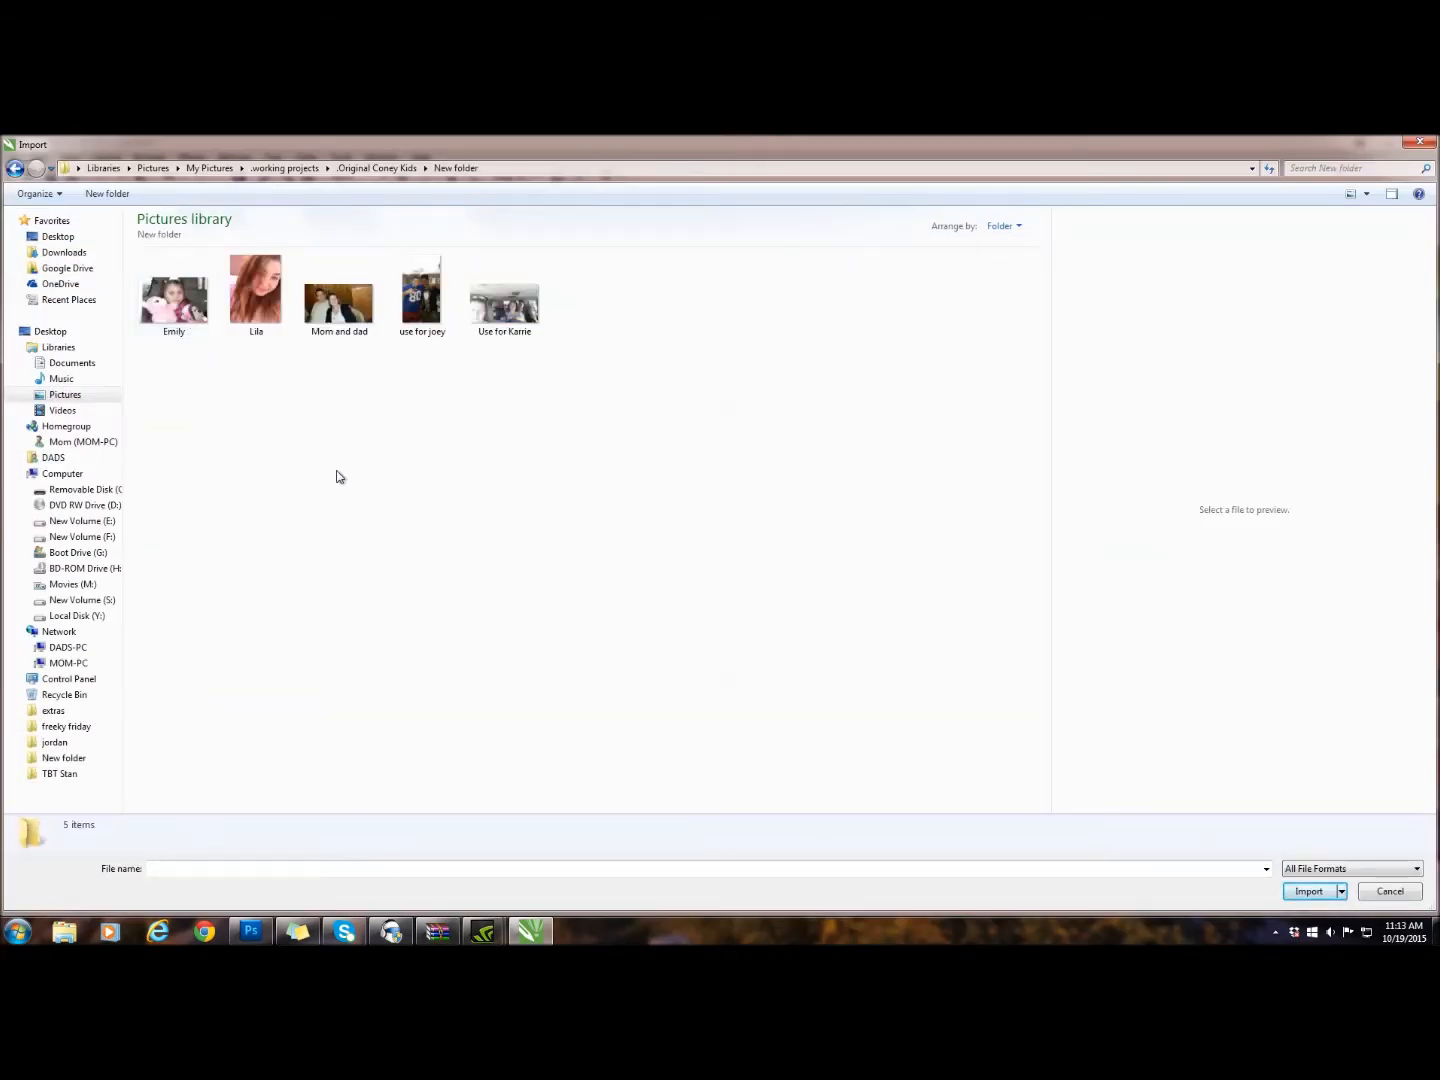
double_click(329, 340)
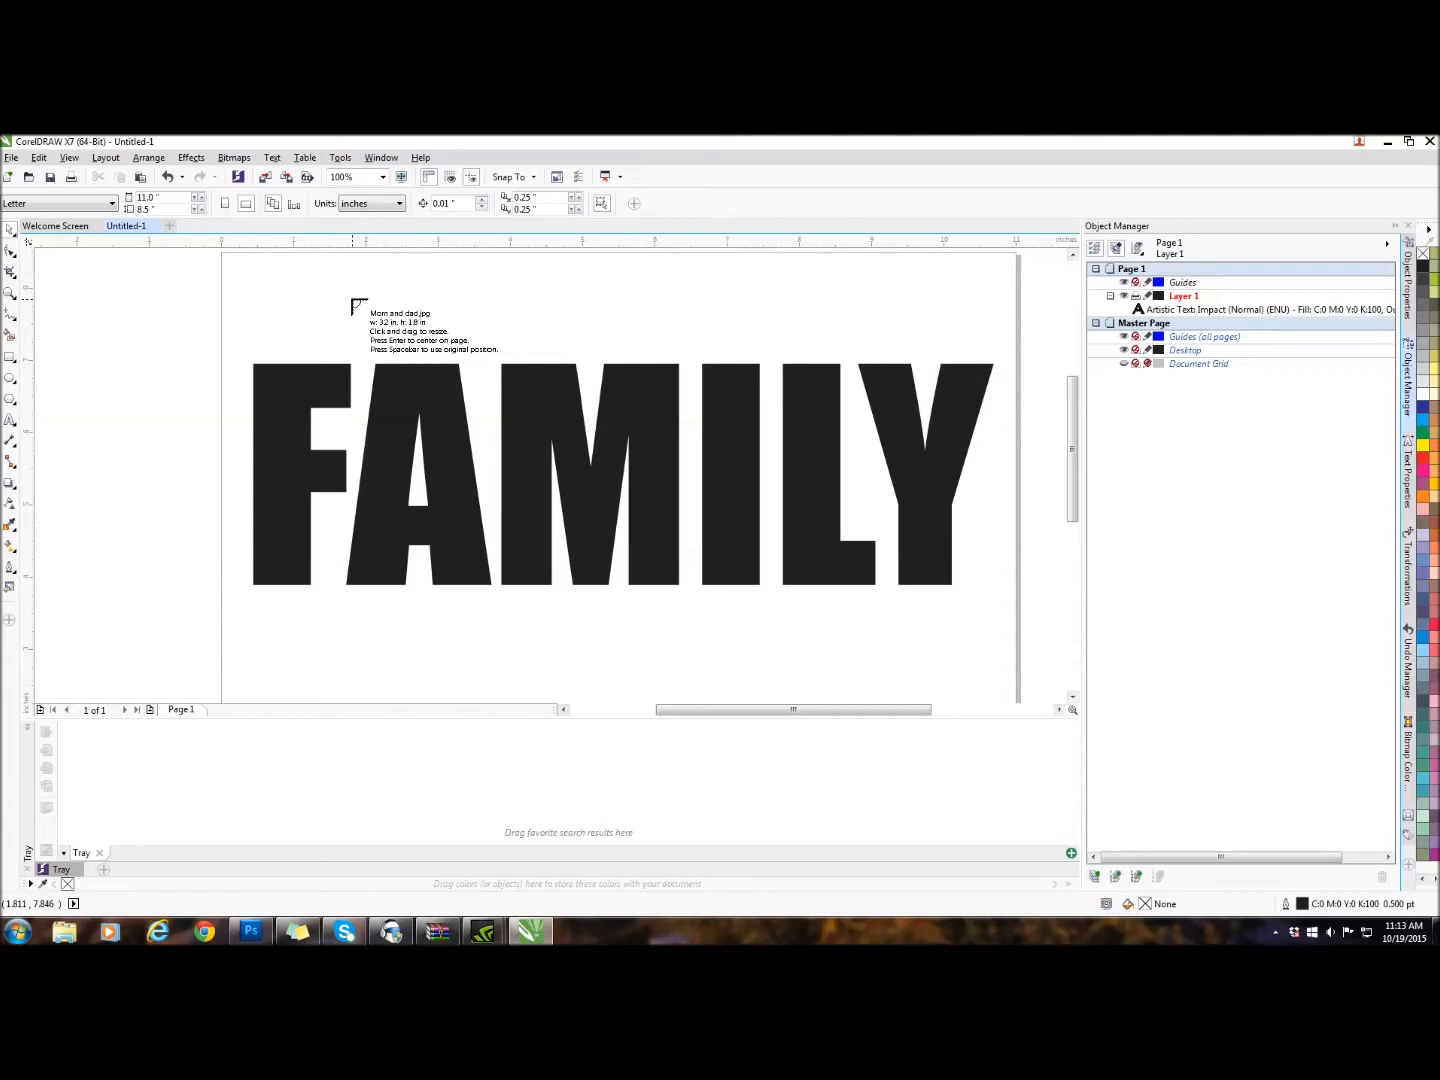
left_click(88, 324)
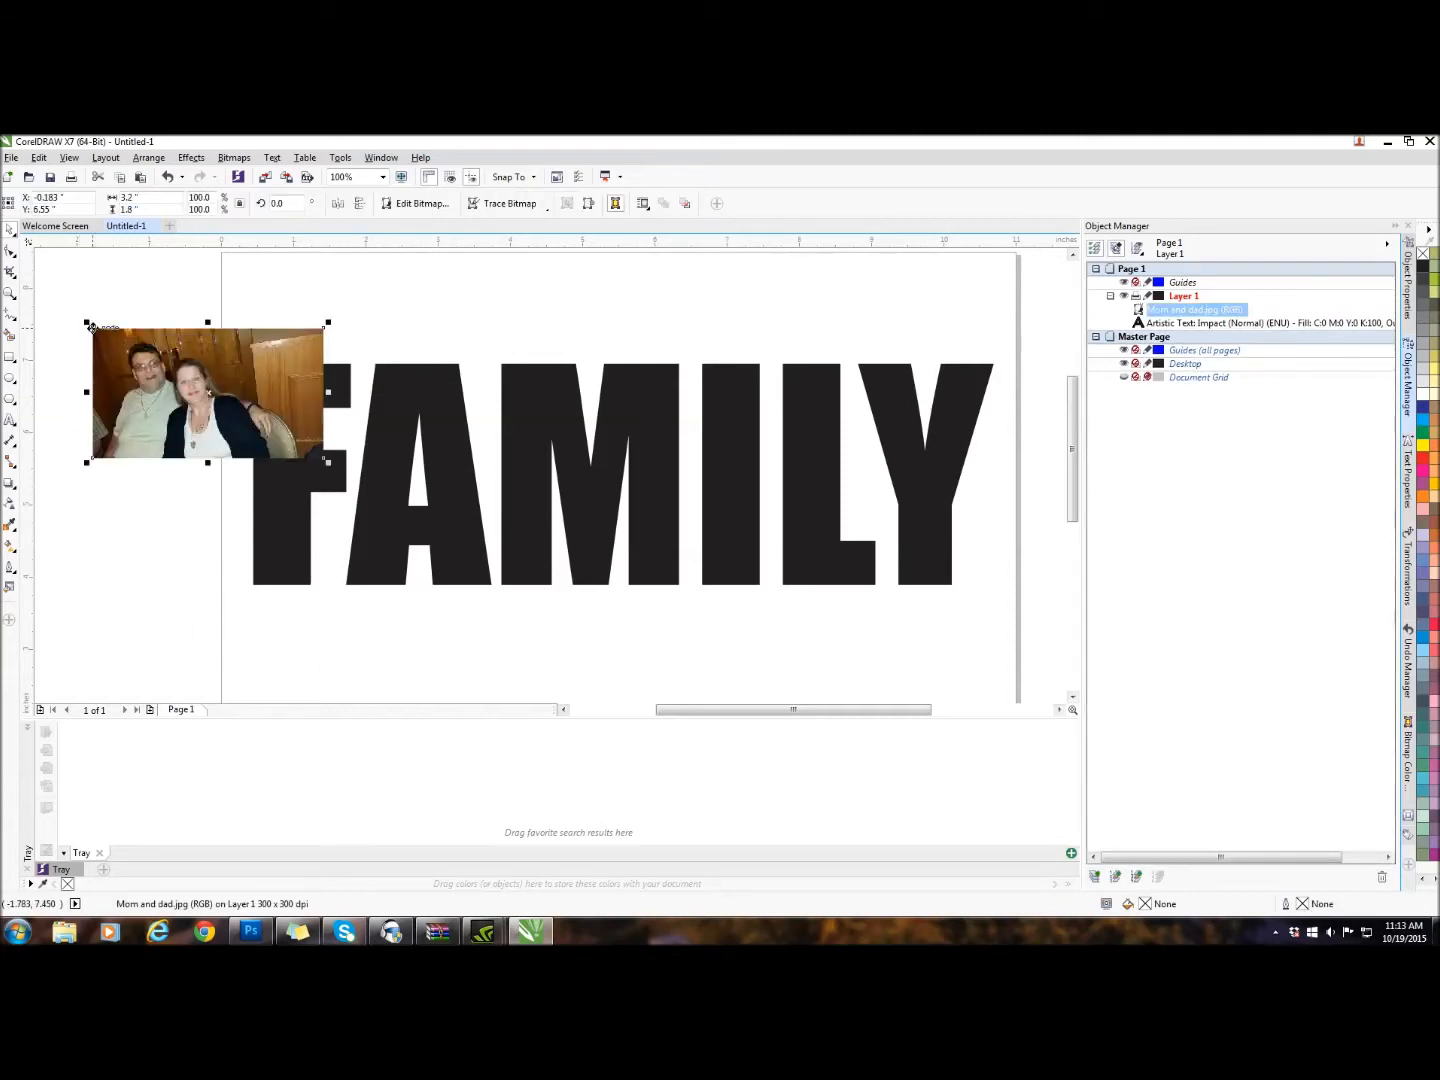
Step: Scale the photo proportionally to about 5.8 by 3.3 inches and move it just below the FAMILY text
left_click_drag(329, 463, 556, 636)
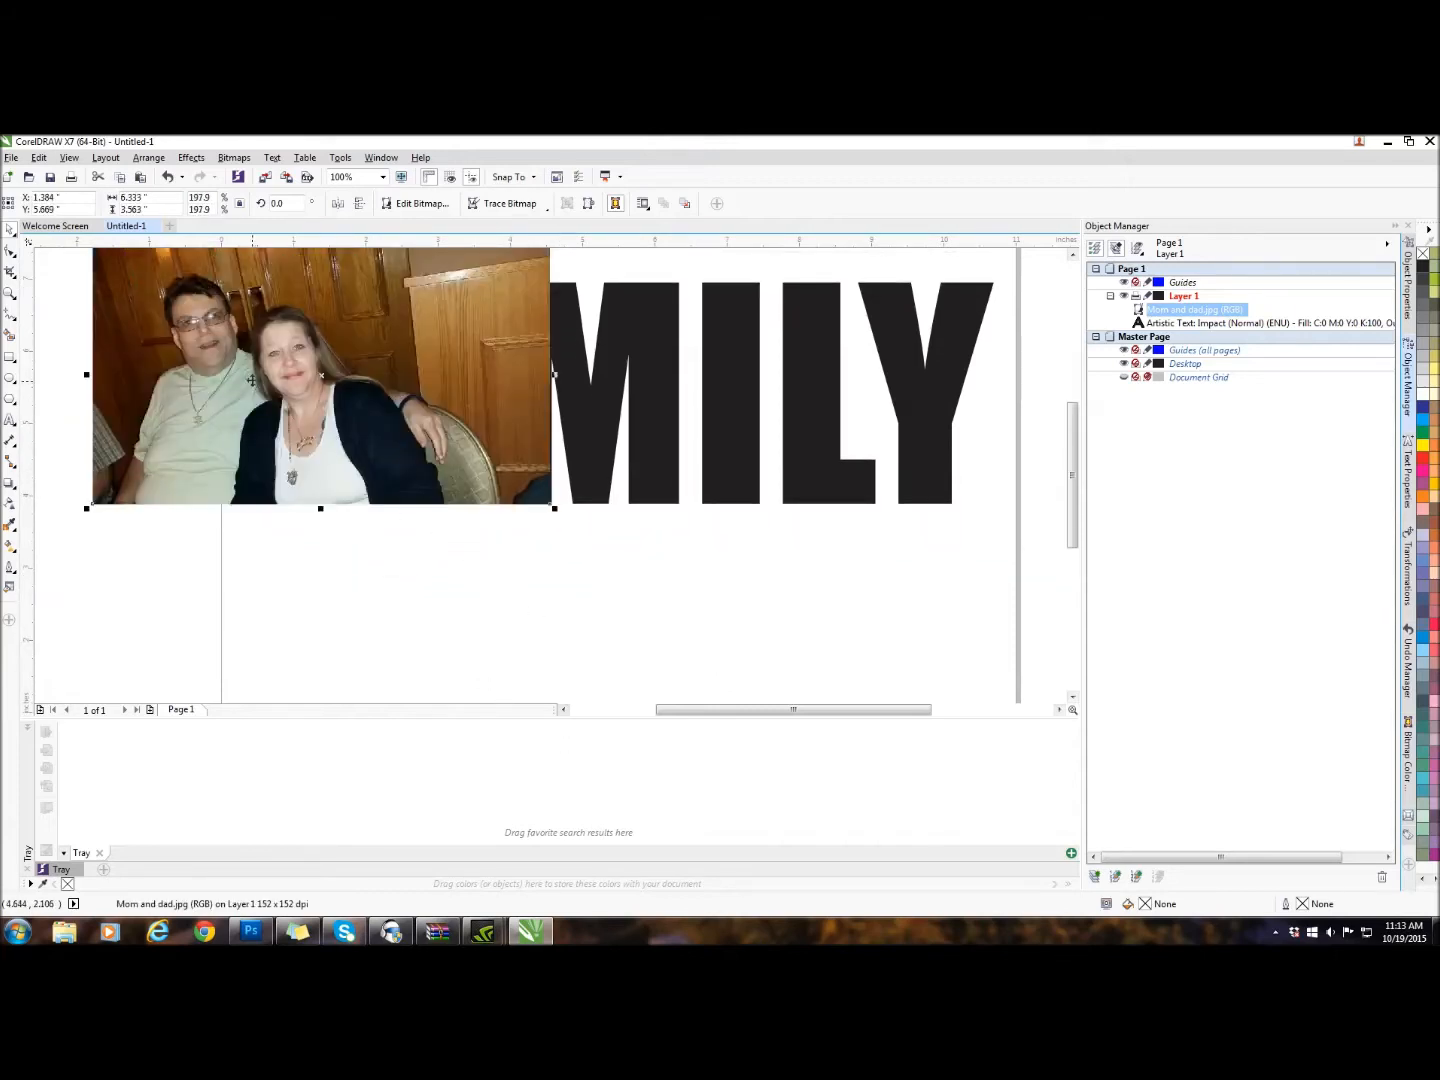
left_click_drag(228, 397, 357, 409)
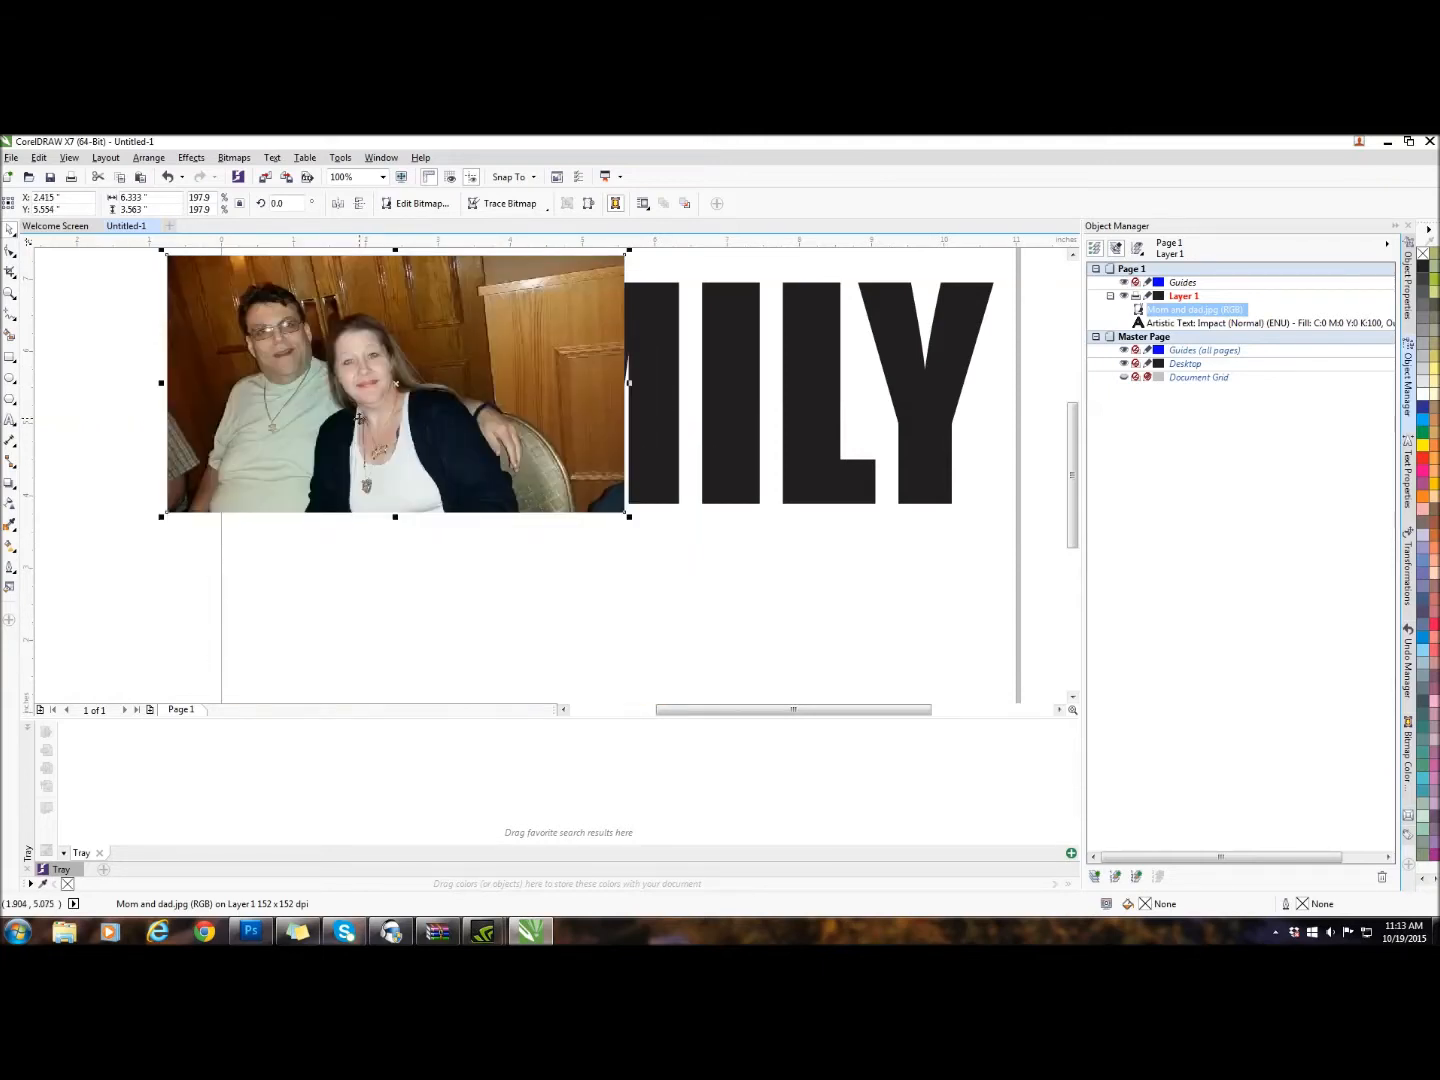
left_click(619, 571)
left_click(592, 468)
left_click_drag(627, 518, 590, 494)
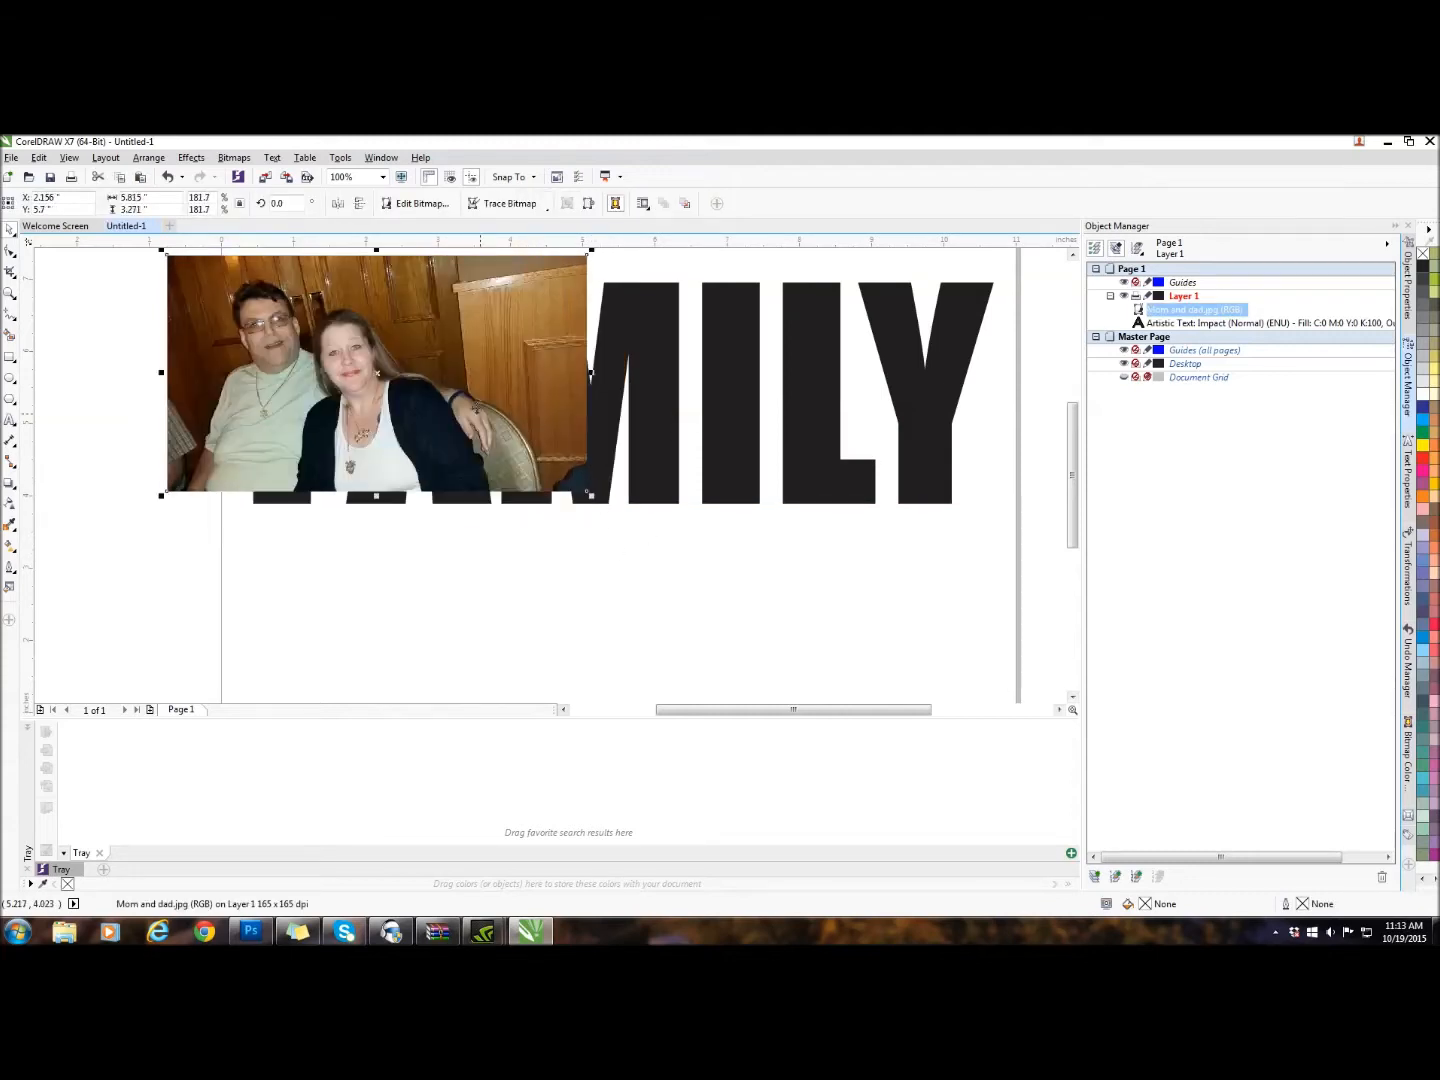
left_click_drag(387, 337, 442, 606)
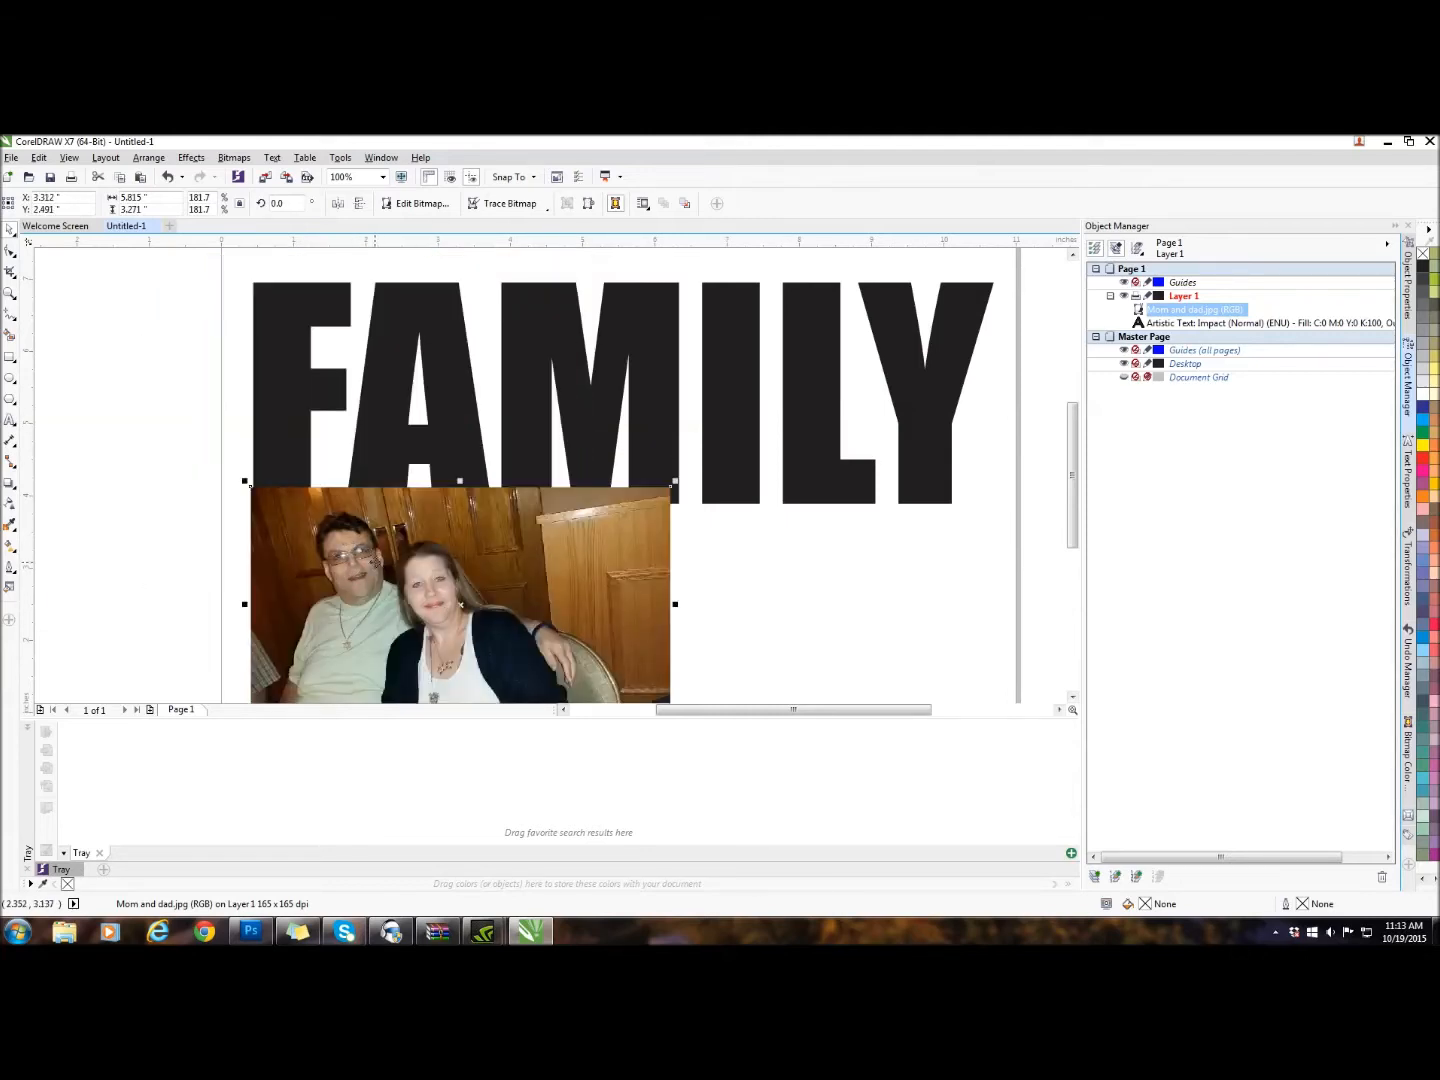
Step: PowerClip the photo inside the FAMILY text
right_click(322, 552)
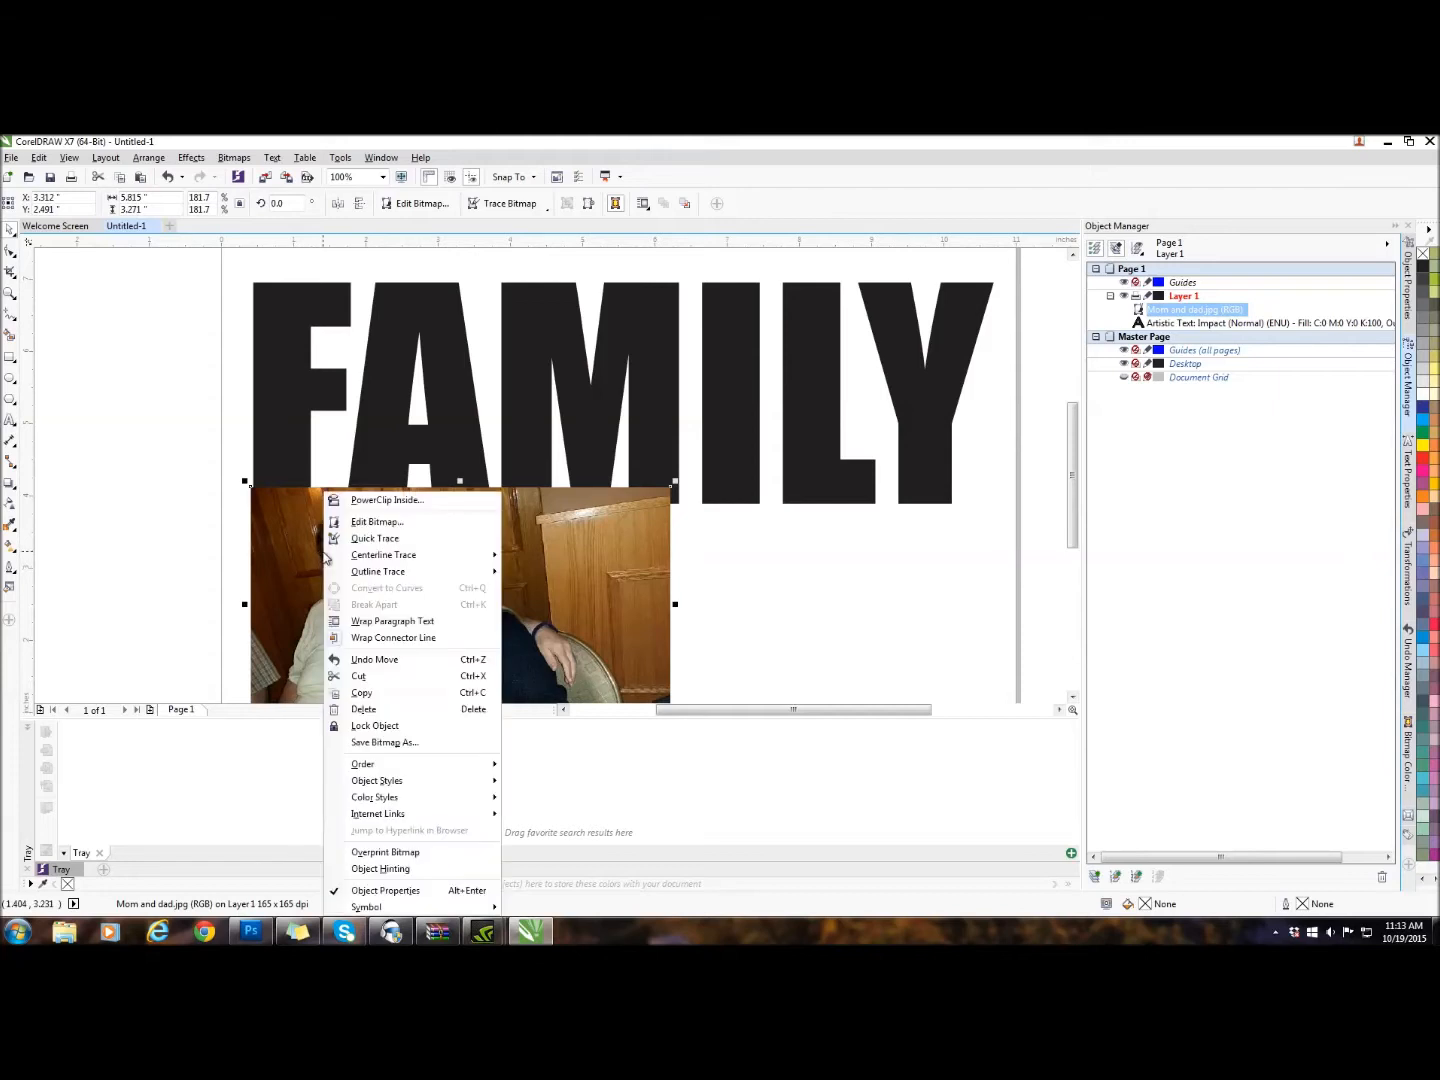
left_click(357, 502)
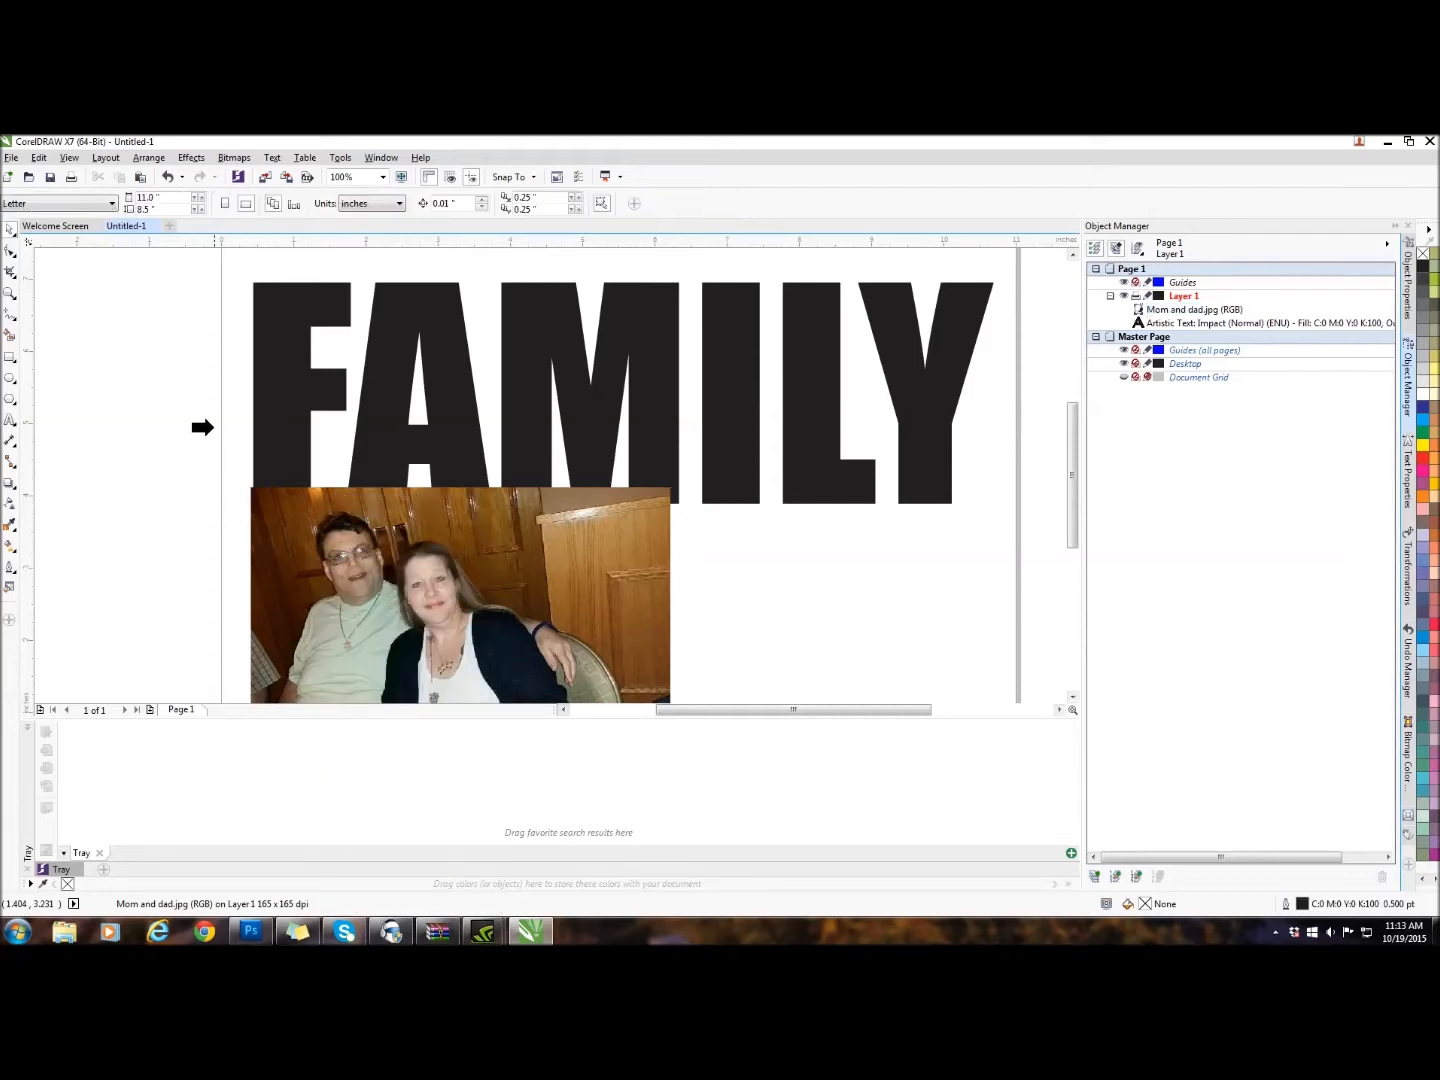
left_click(284, 346)
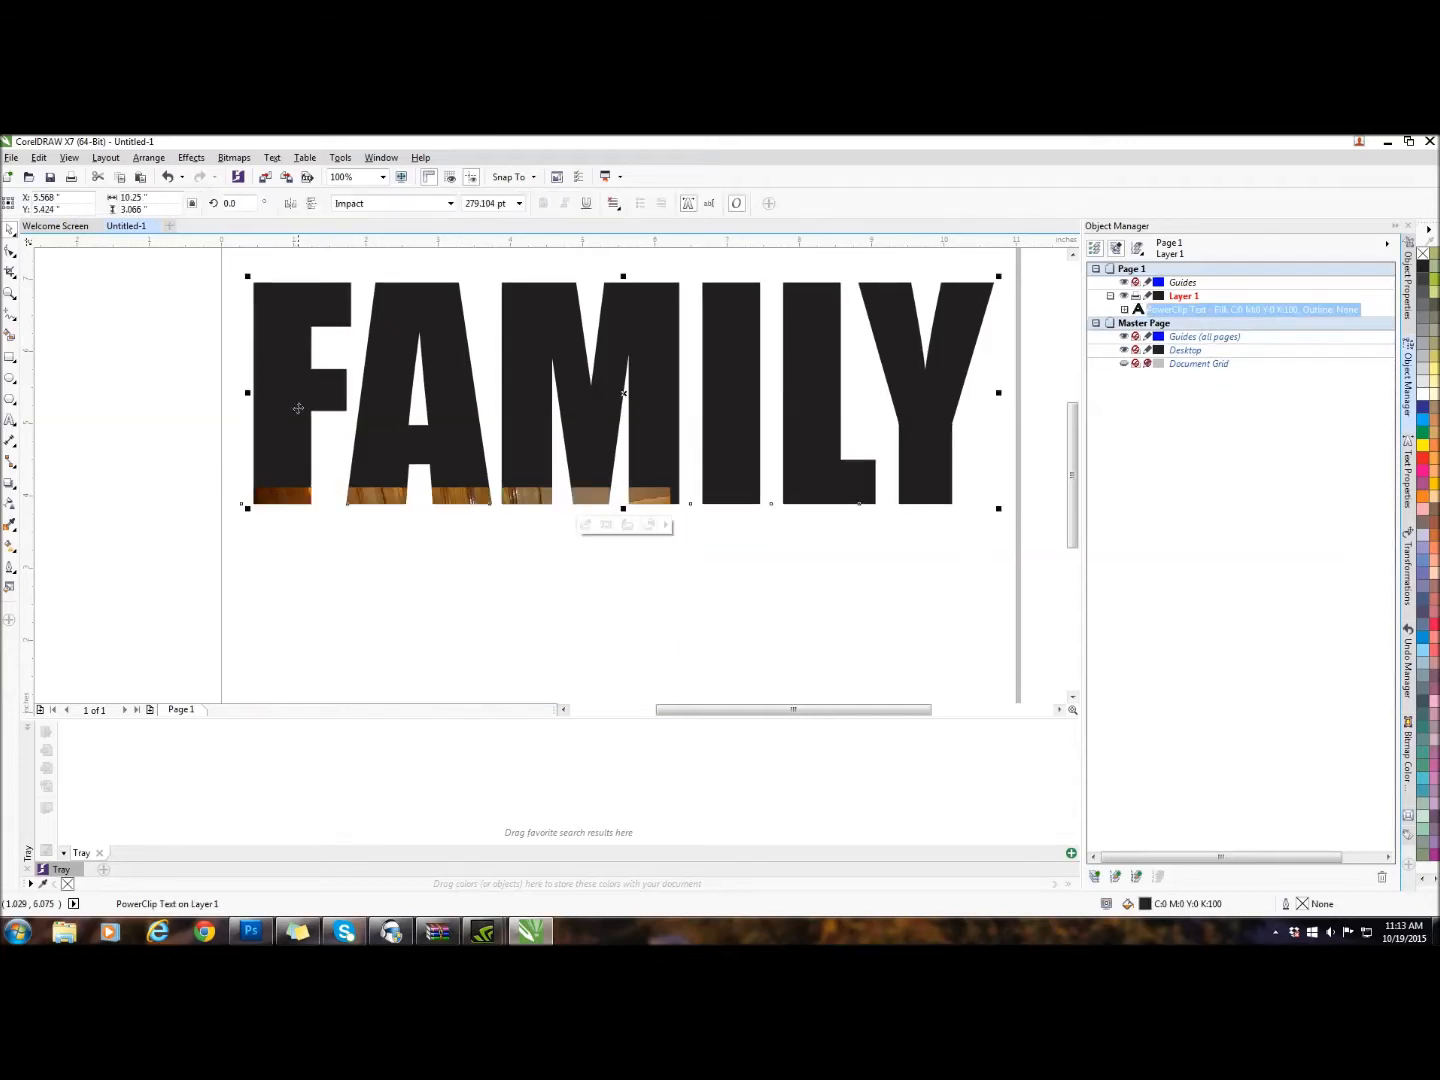
Step: Select the PowerClip contents and reposition the photo so the man shows through the F and the woman through the A
left_click(607, 527)
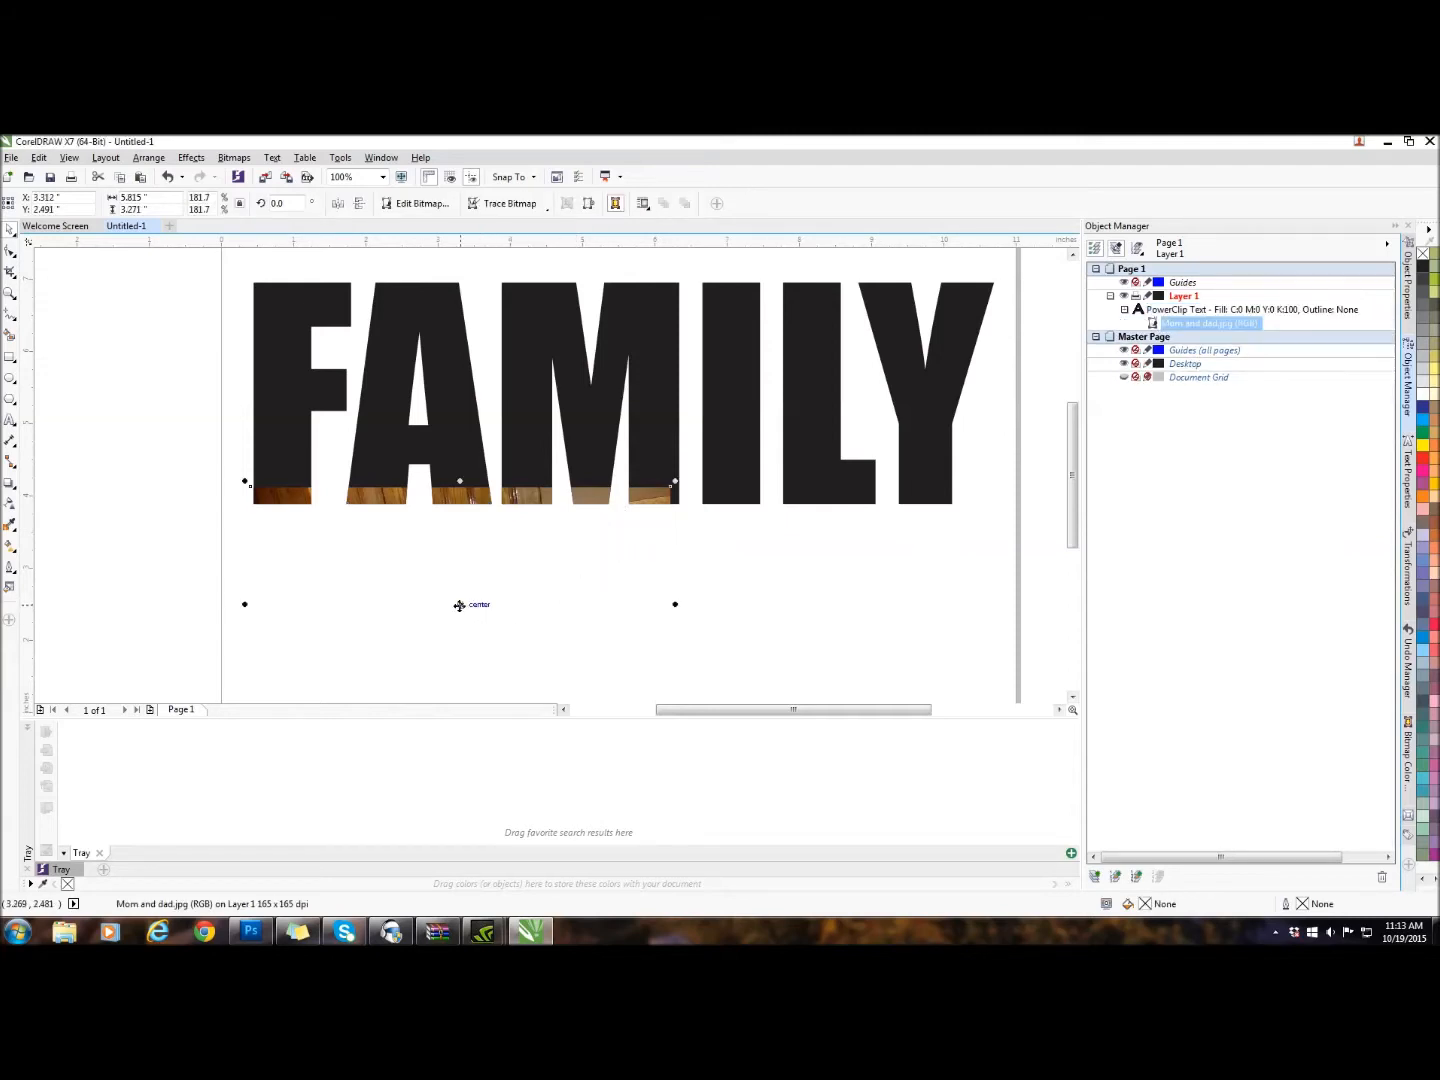
left_click_drag(461, 606, 418, 391)
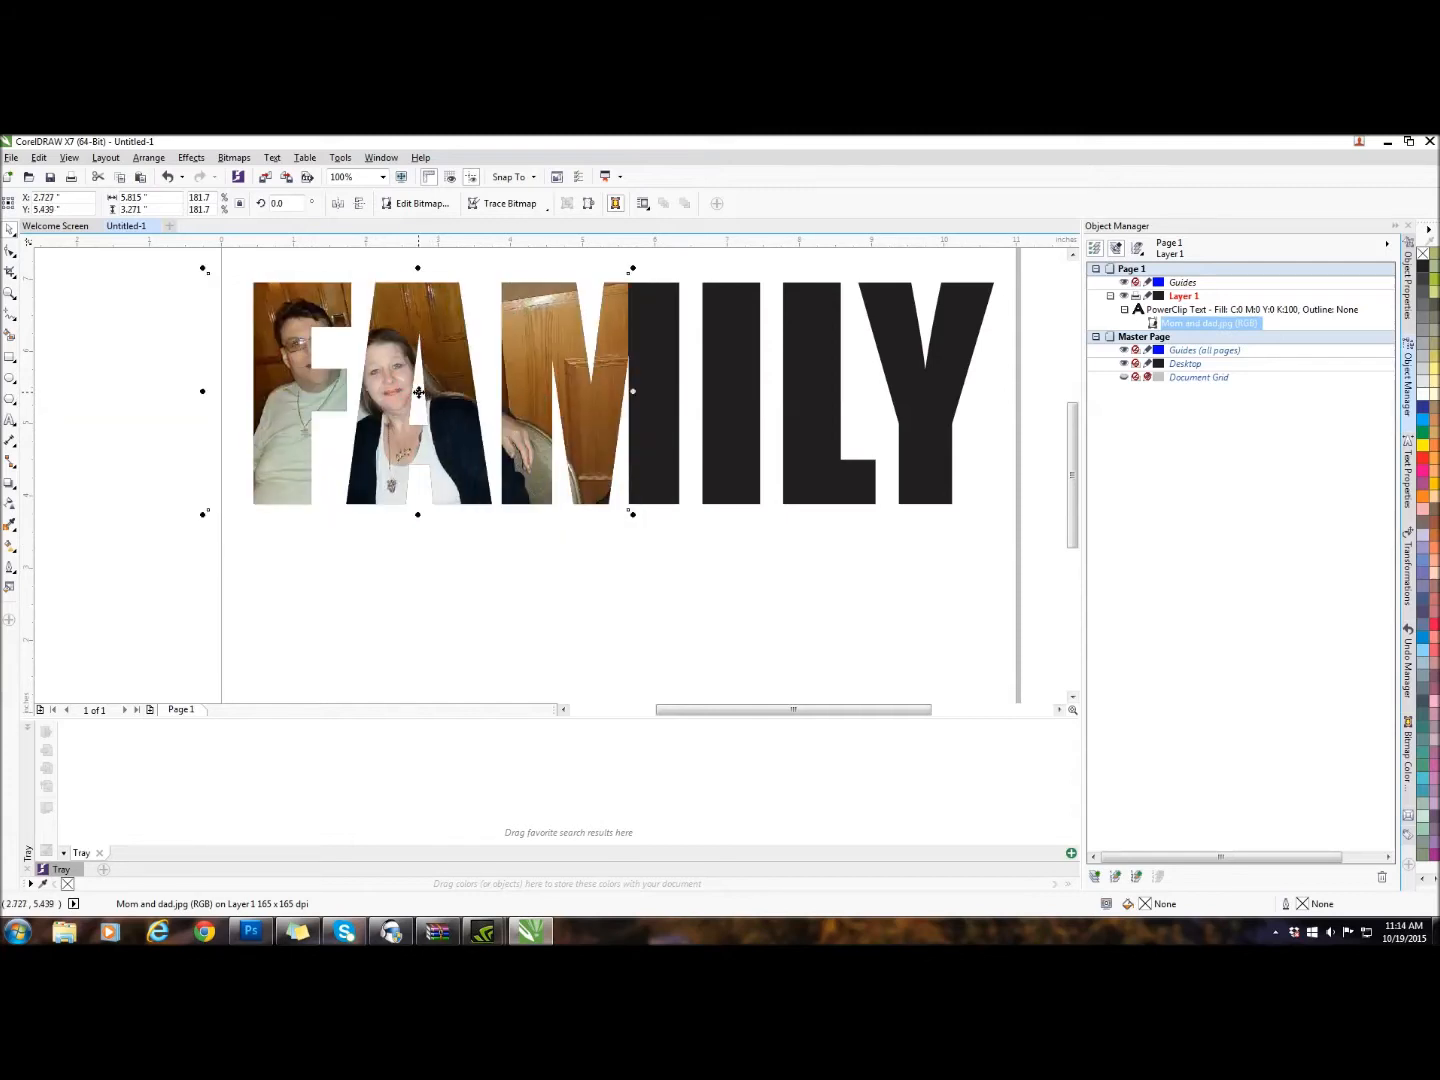
left_click_drag(418, 392, 408, 390)
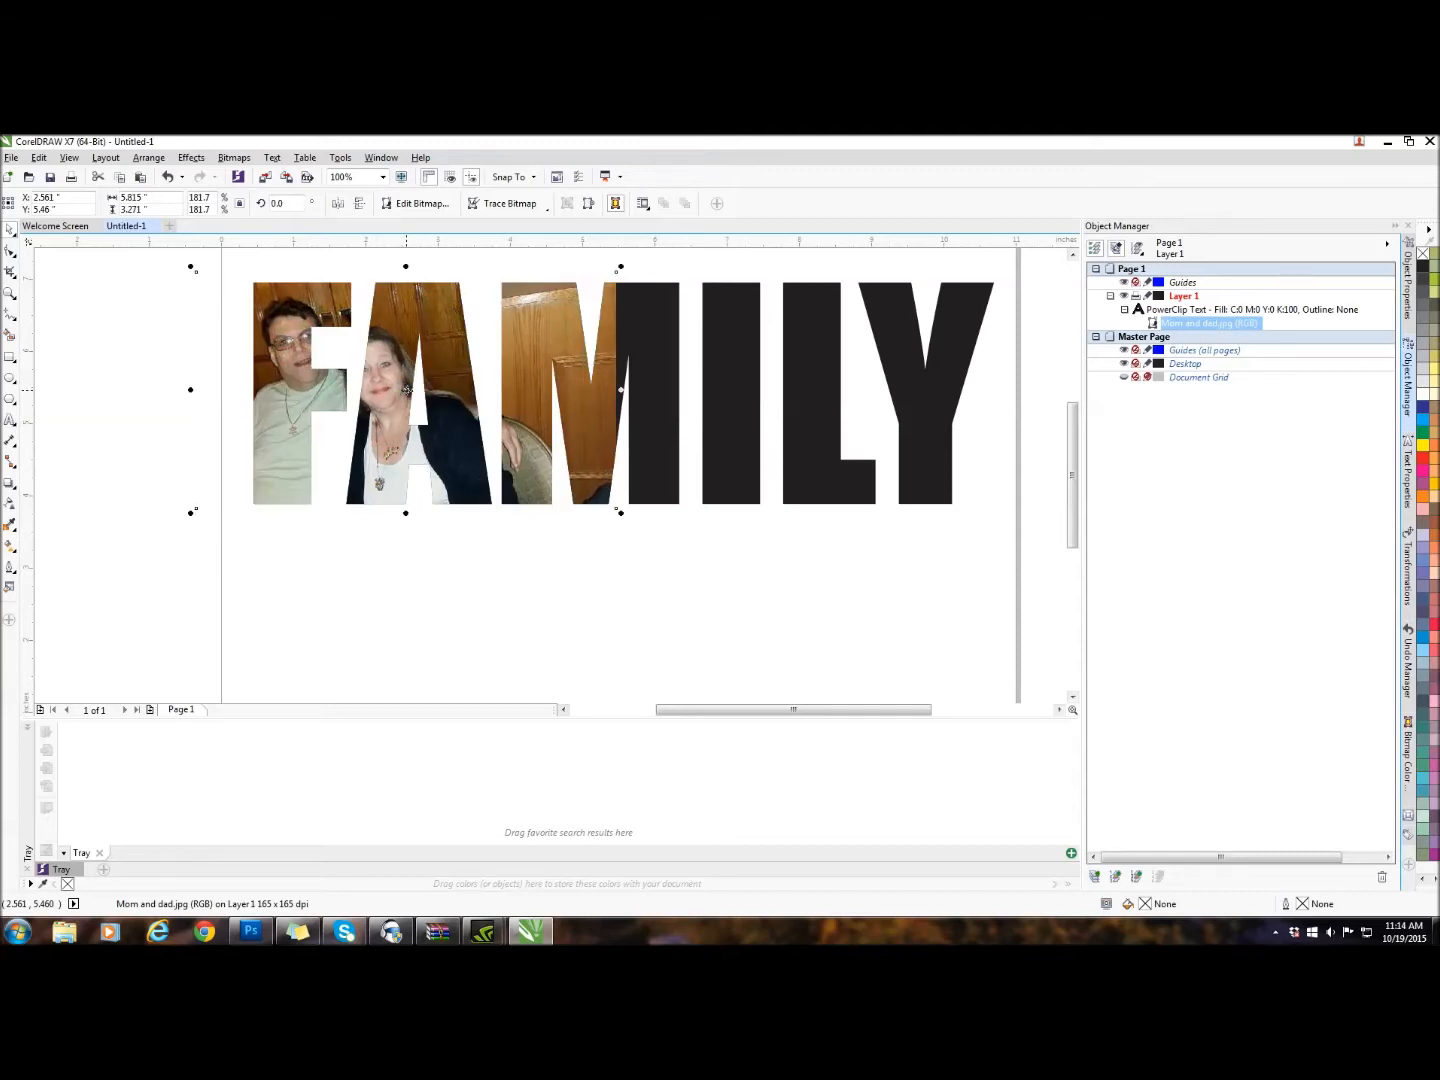
left_click_drag(407, 390, 408, 391)
left_click_drag(407, 391, 406, 390)
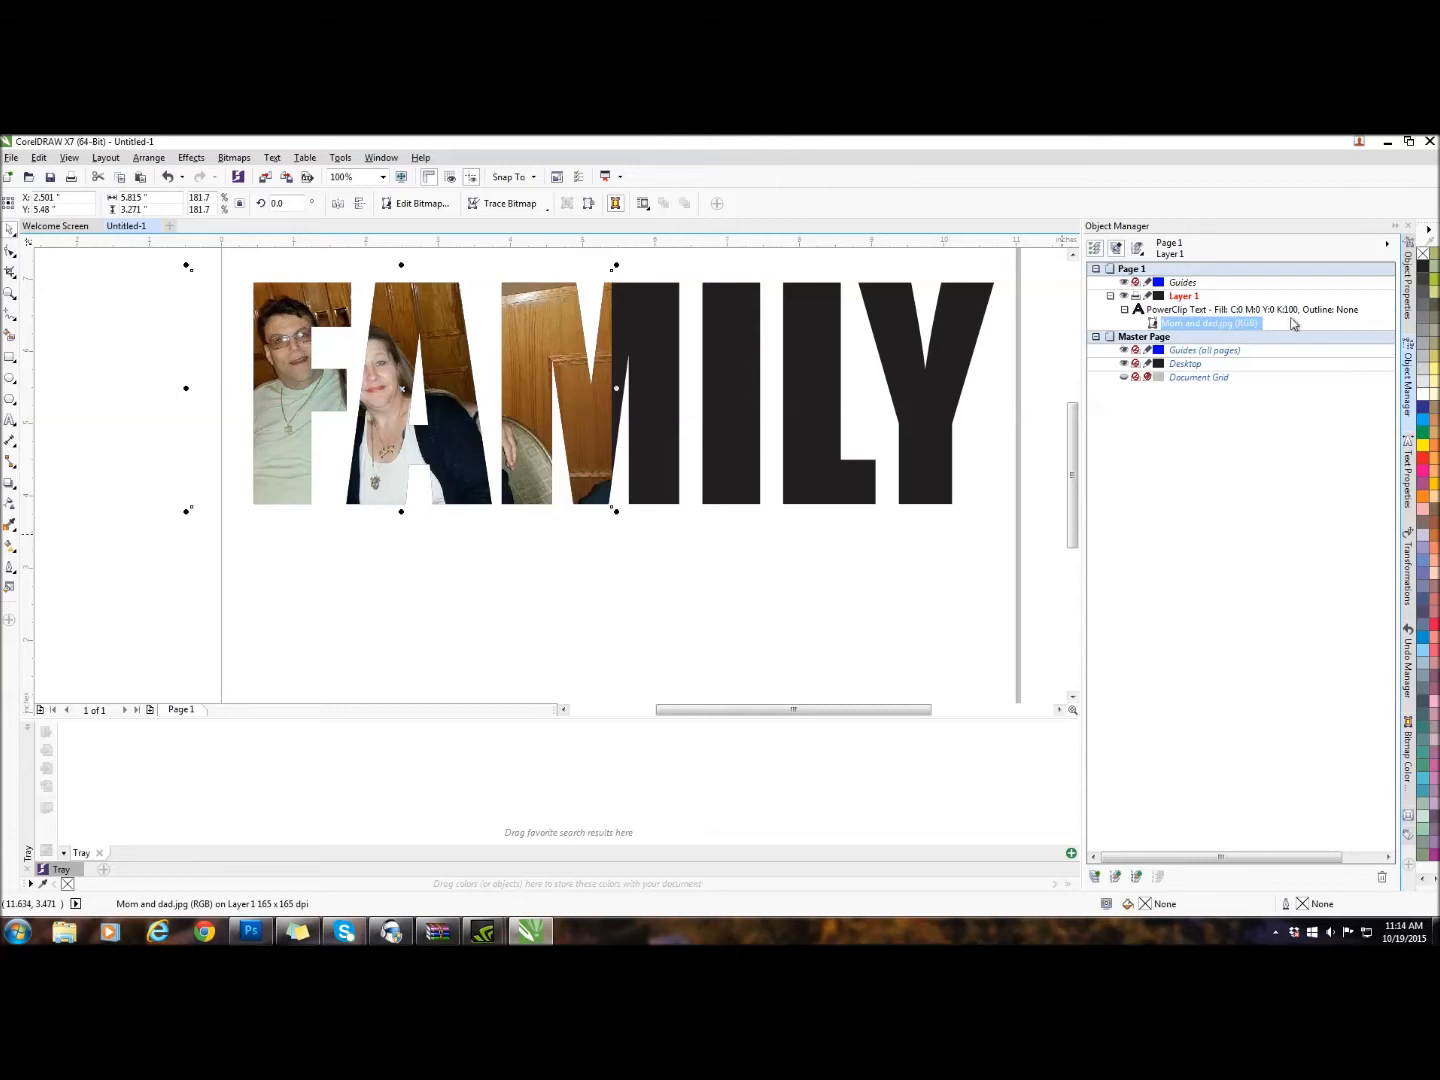
Step: Rename the clipped photo object to "Mom and dad1.jpg" and reselect it
left_click(1211, 326)
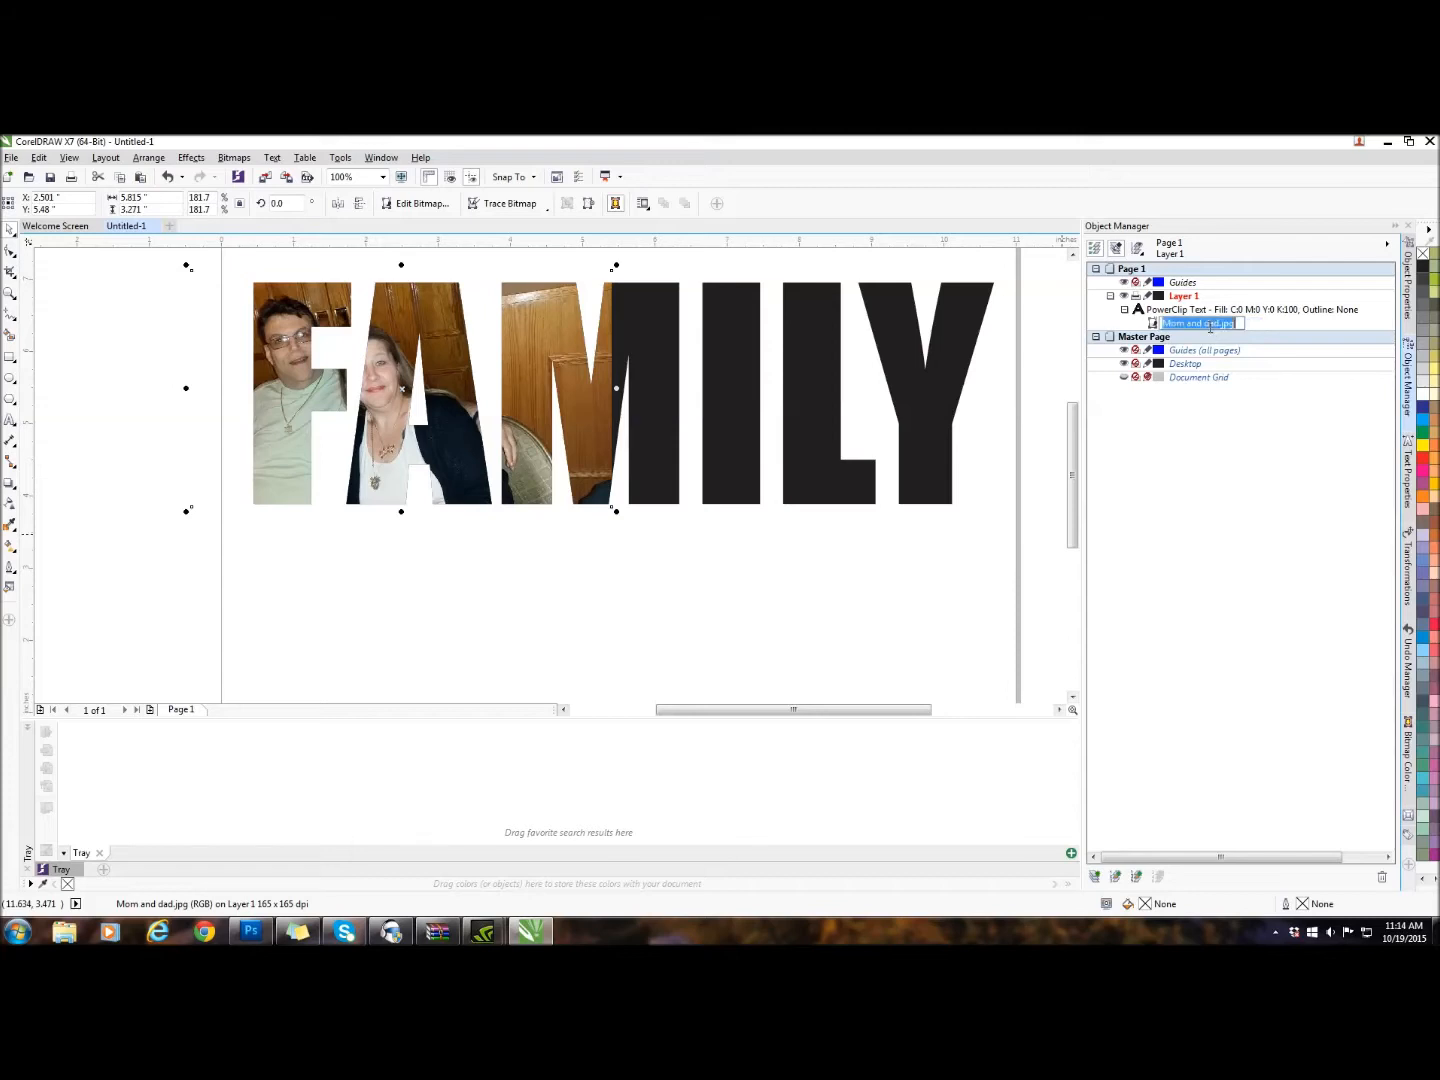
left_click(1227, 326)
type("1")
left_click(1278, 310)
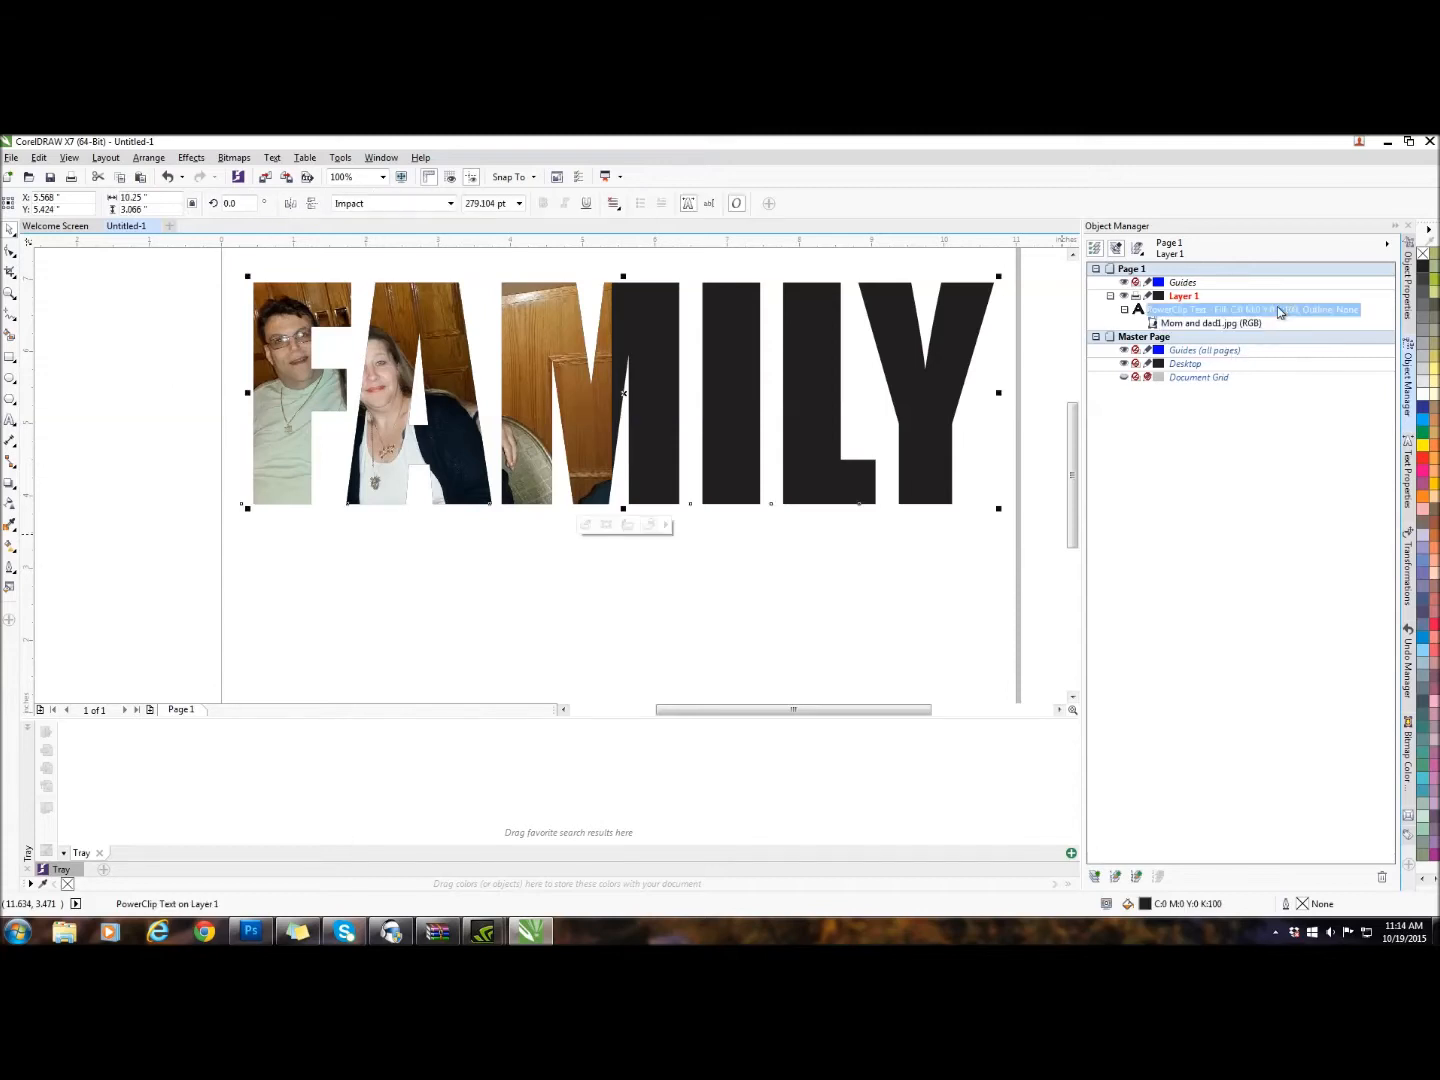
left_click(1225, 325)
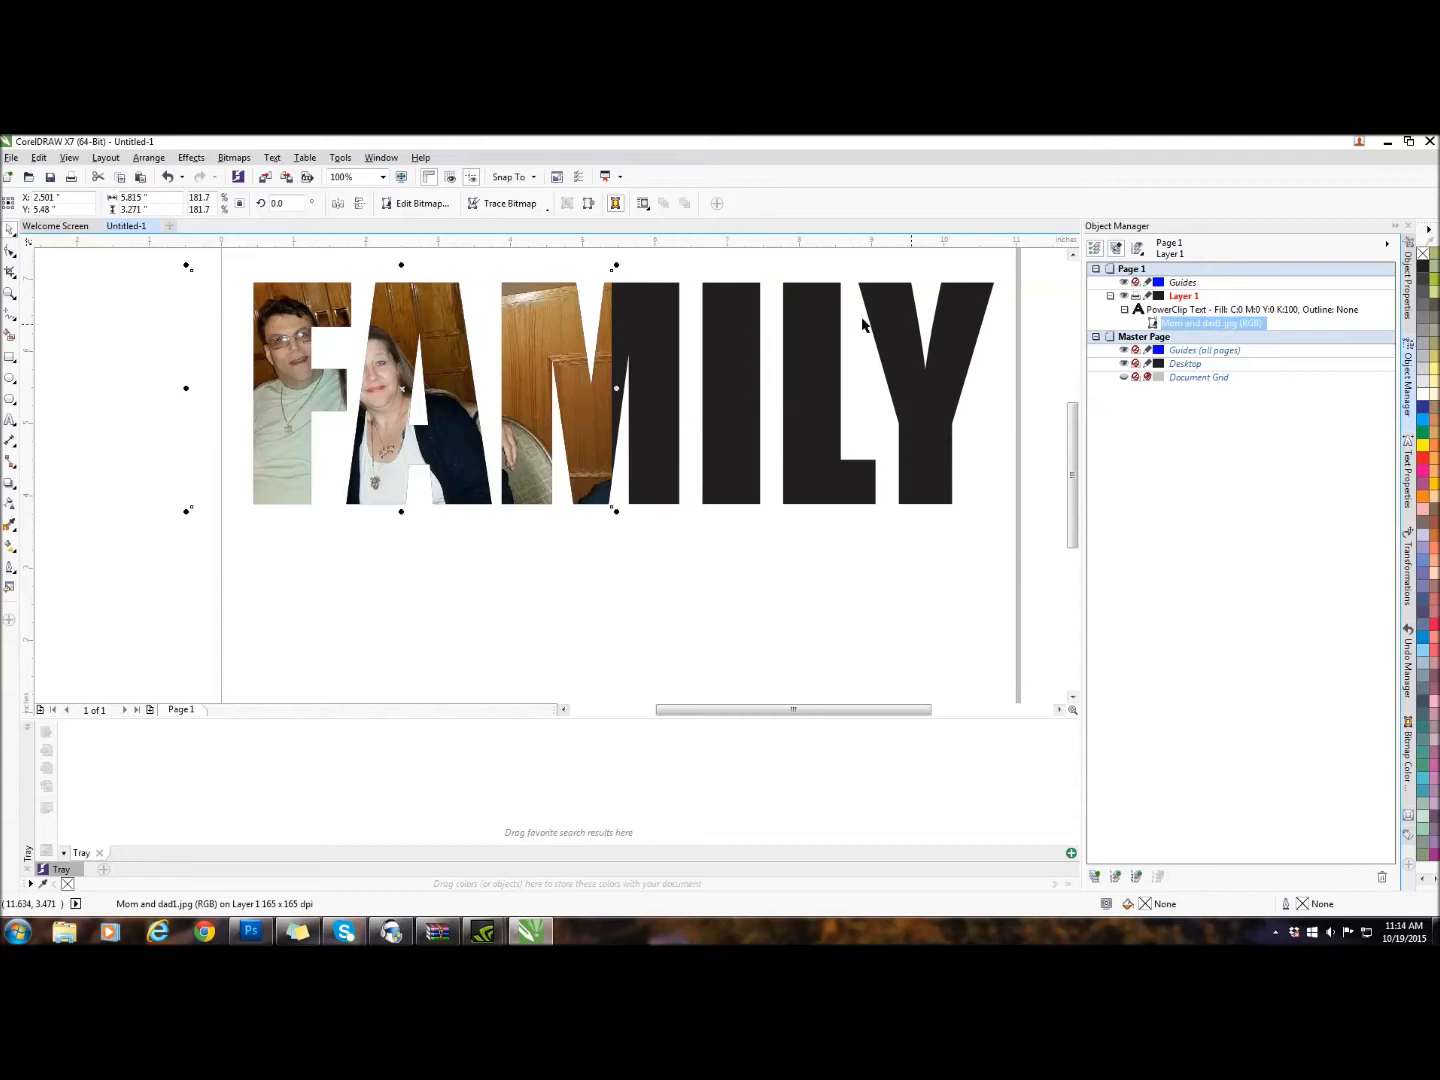
Step: Erase the clipped photo from the A and M with the round 0.25-inch Eraser, keeping only the part inside the F
left_click(11, 281)
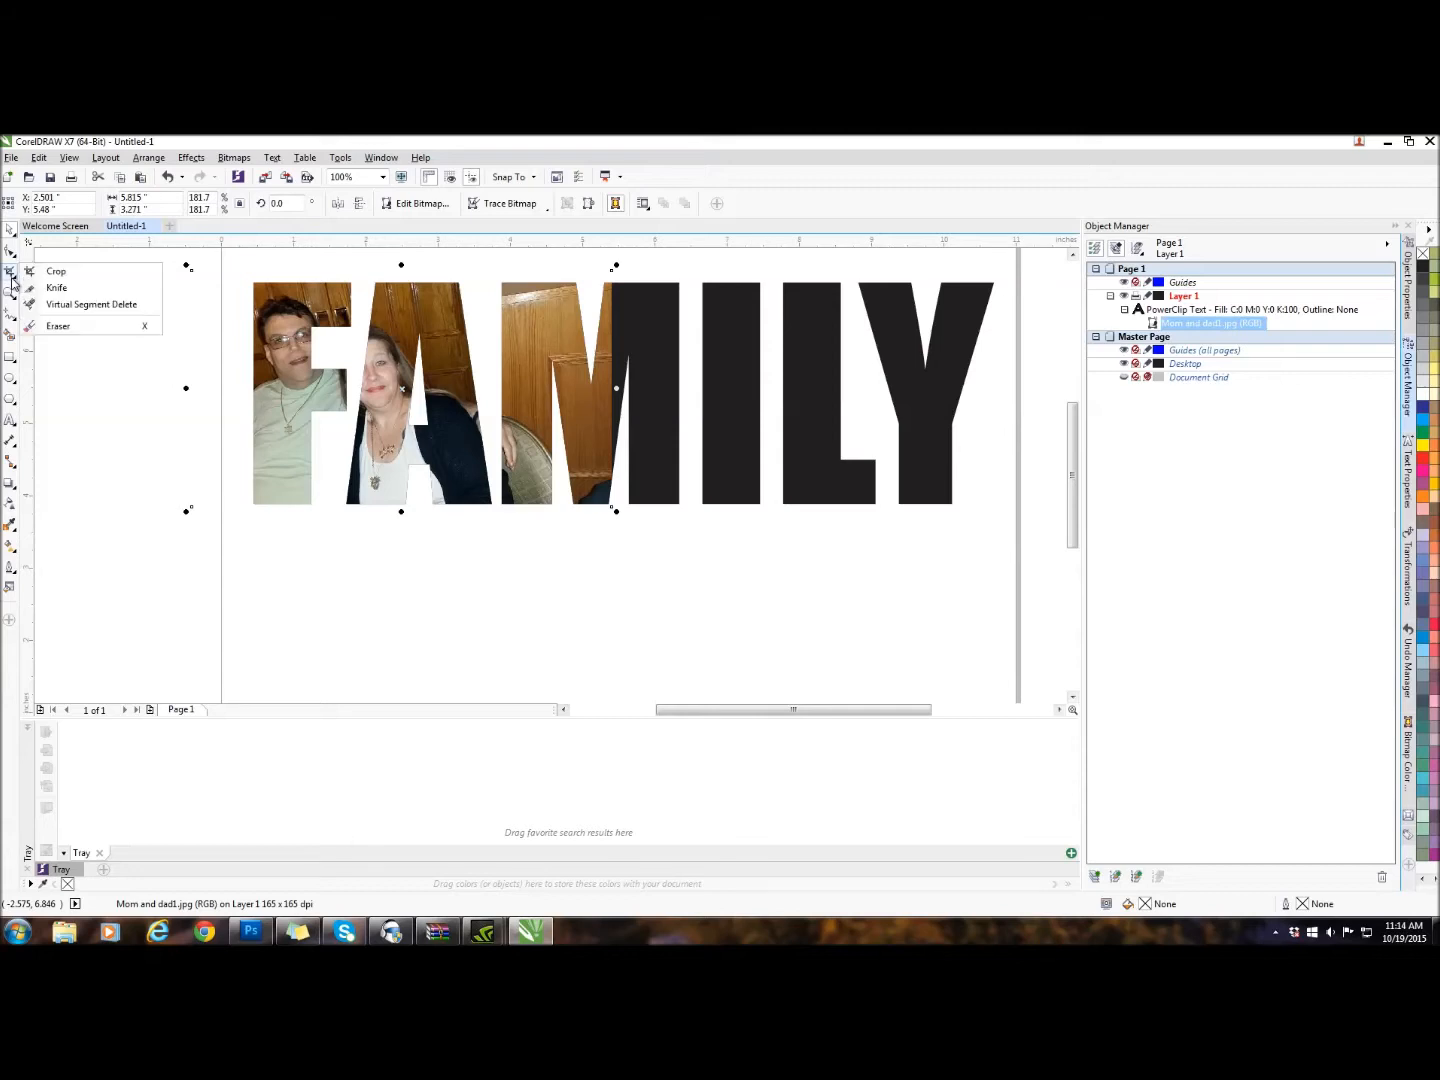
left_click(58, 326)
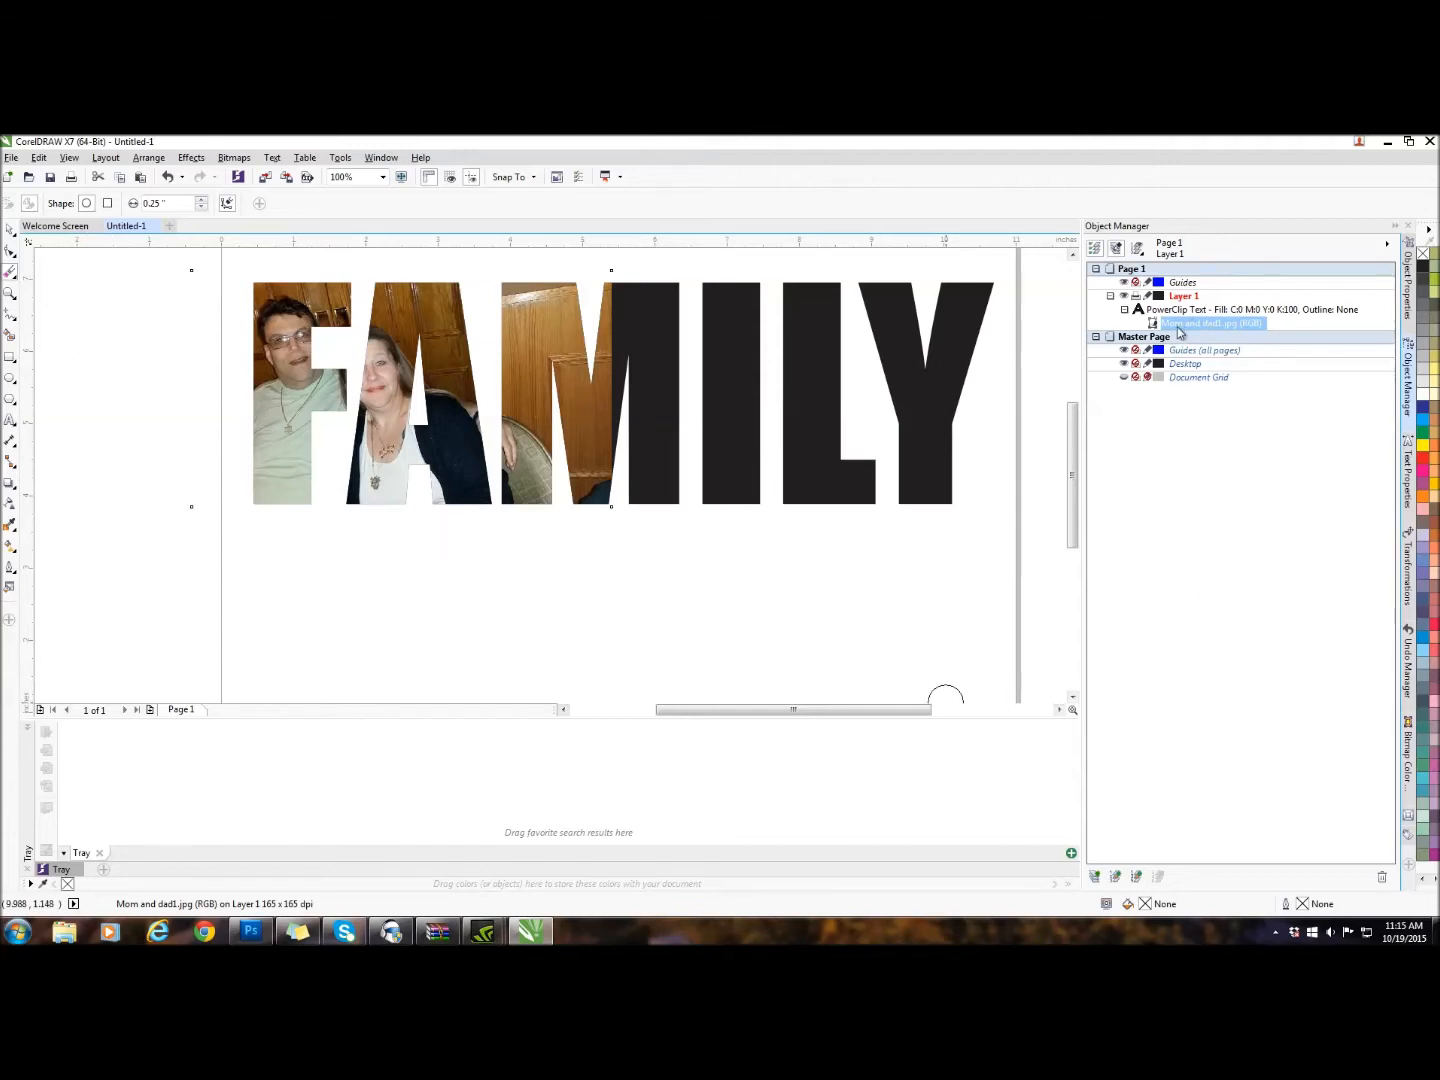
mouse_move(599, 284)
left_mouse_down()
mouse_move(581, 484)
mouse_move(616, 361)
mouse_move(602, 552)
mouse_move(558, 383)
mouse_move(553, 274)
mouse_move(589, 295)
mouse_move(580, 338)
mouse_move(572, 286)
mouse_move(530, 334)
mouse_move(511, 303)
mouse_move(541, 301)
mouse_move(497, 372)
mouse_move(509, 478)
mouse_move(537, 293)
mouse_move(531, 520)
mouse_move(549, 420)
mouse_move(468, 440)
mouse_move(446, 291)
mouse_move(434, 504)
mouse_move(411, 275)
mouse_move(429, 281)
mouse_move(383, 292)
mouse_move(352, 509)
mouse_move(410, 294)
mouse_move(386, 374)
mouse_move(401, 491)
left_mouse_up()
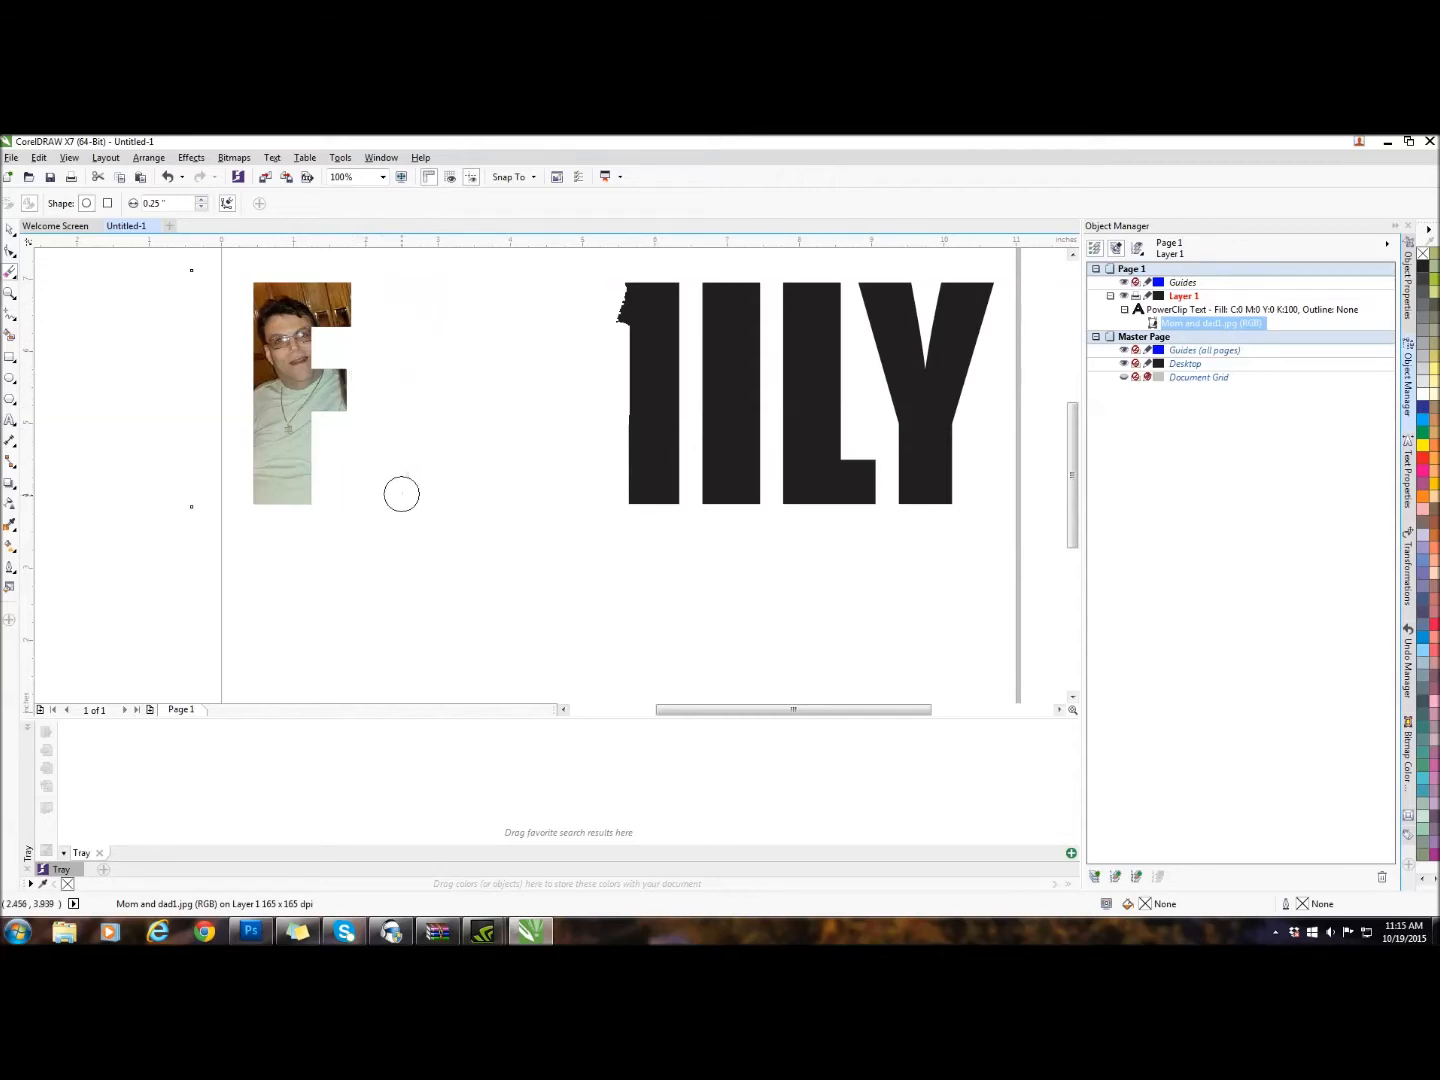
mouse_move(591, 345)
left_mouse_down()
mouse_move(630, 289)
mouse_move(622, 301)
left_mouse_up()
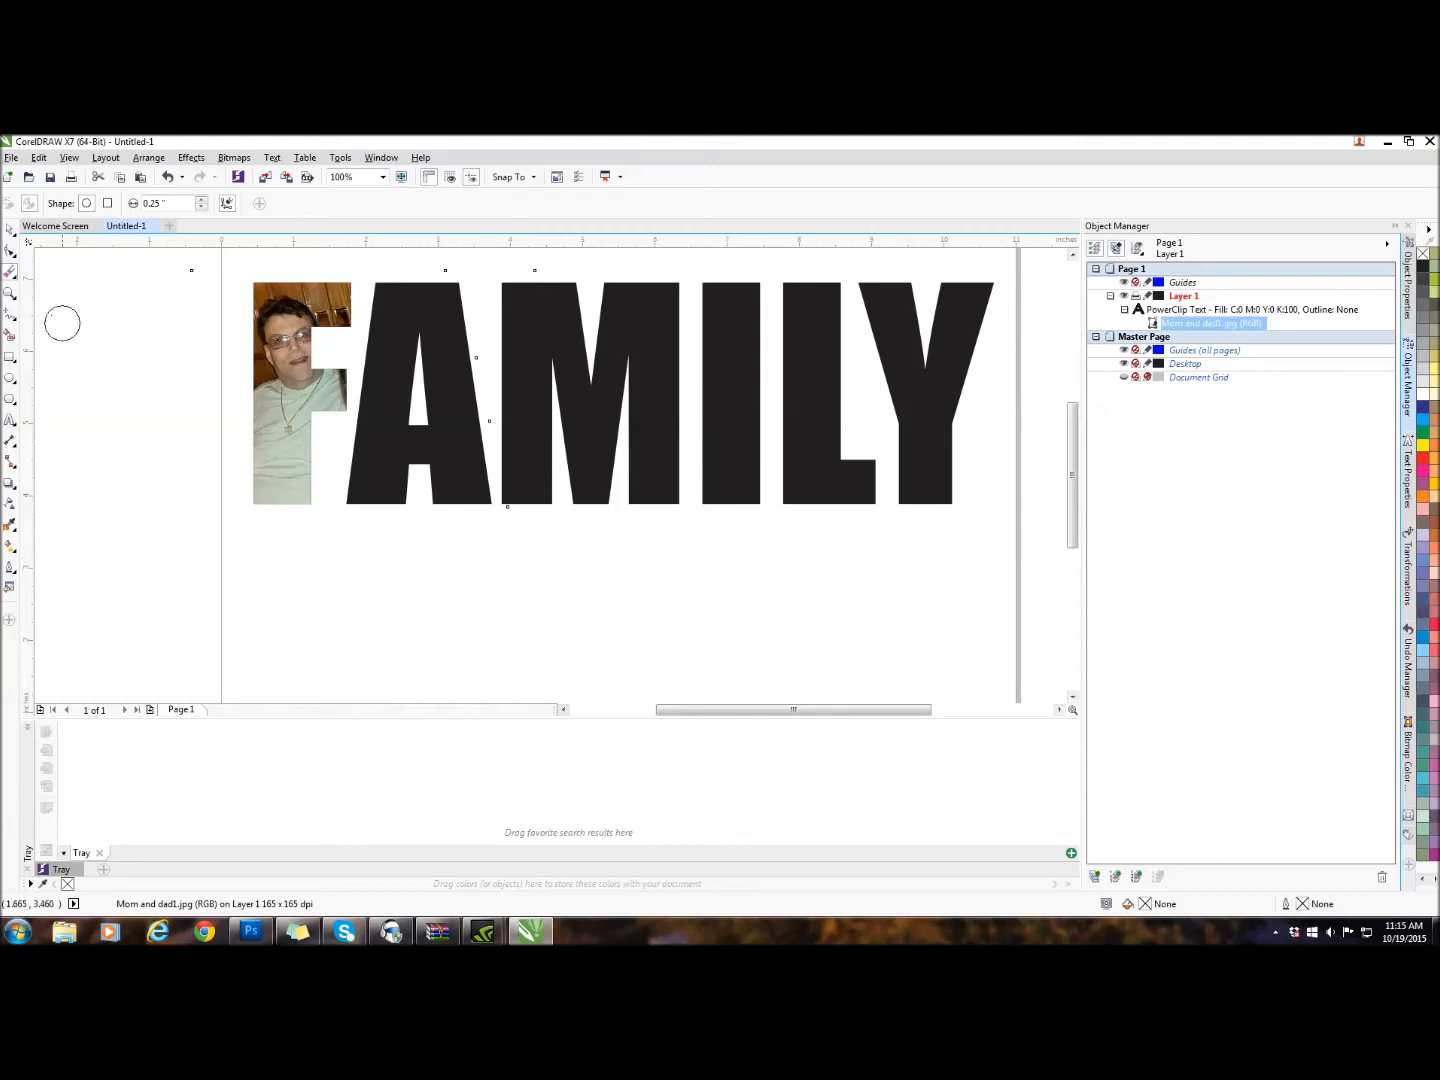
left_click(8, 234)
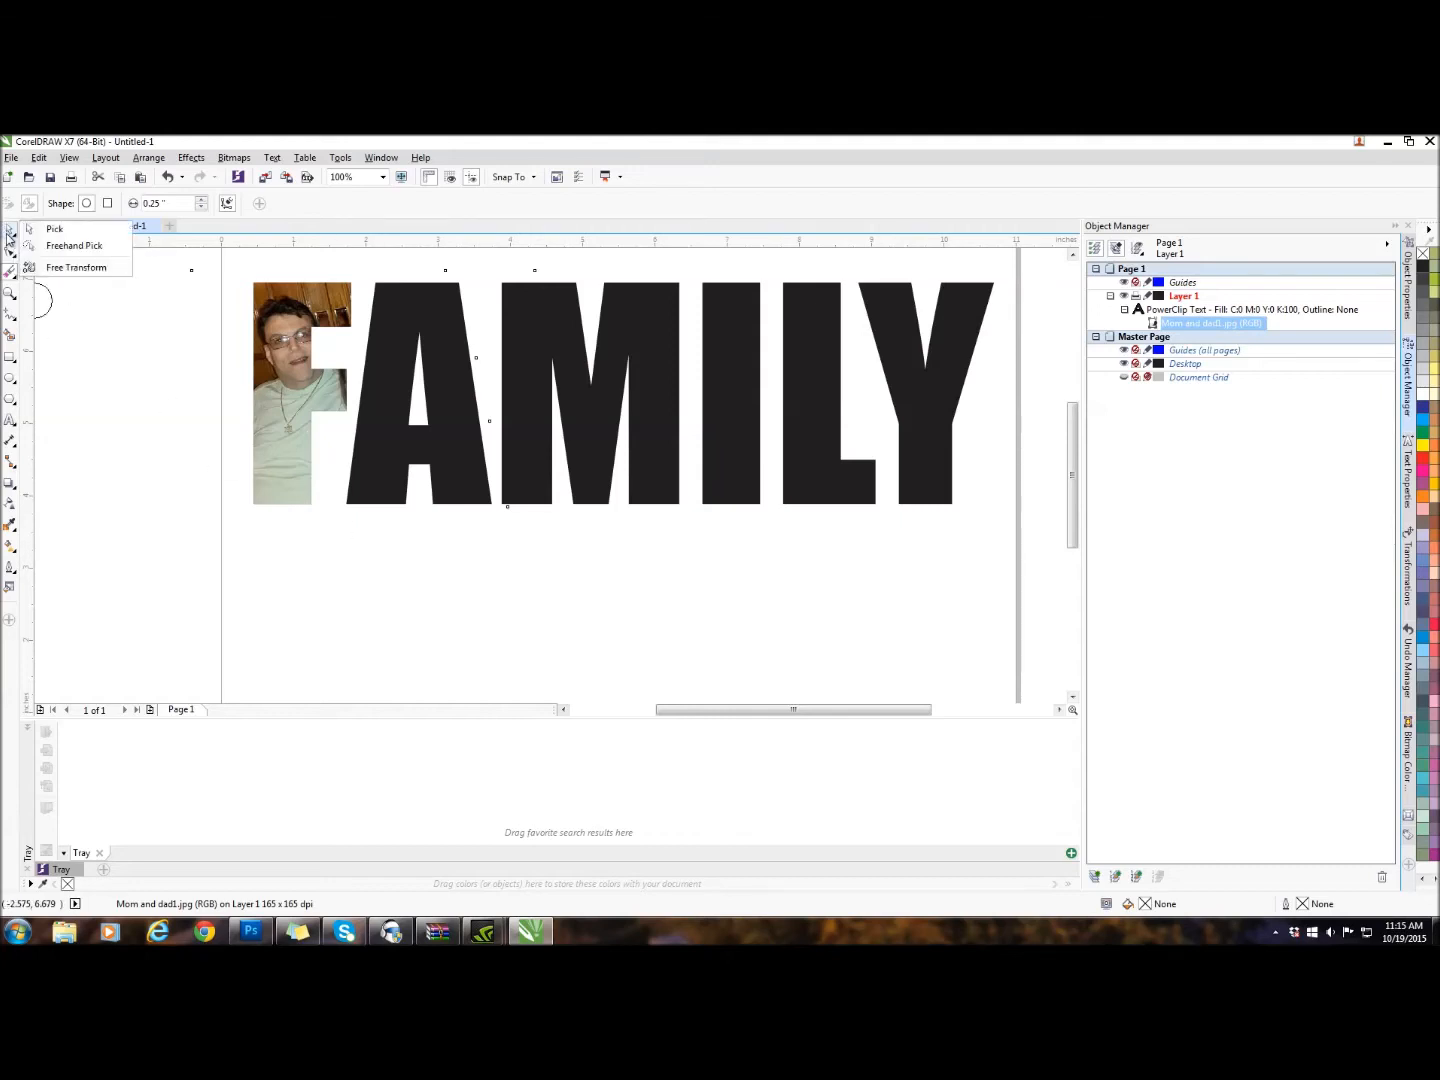
Step: Deselect the clipped photo, import the Mom and dad photo again, and place it on the page below the FAMILY text
left_click(49, 229)
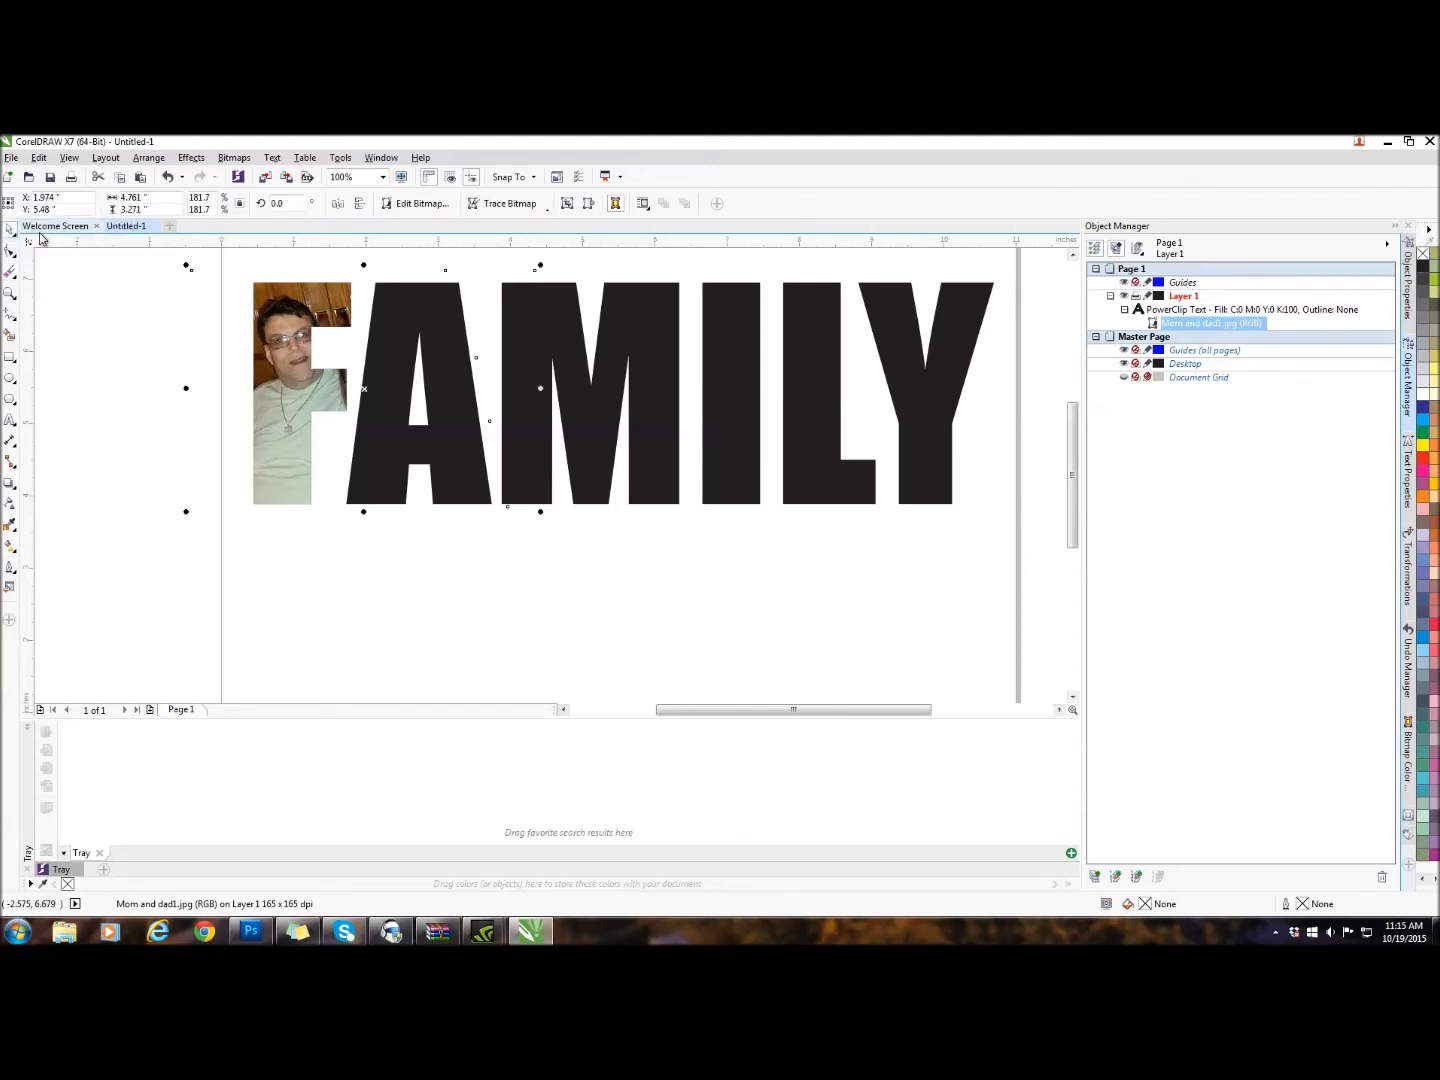
left_click(139, 597)
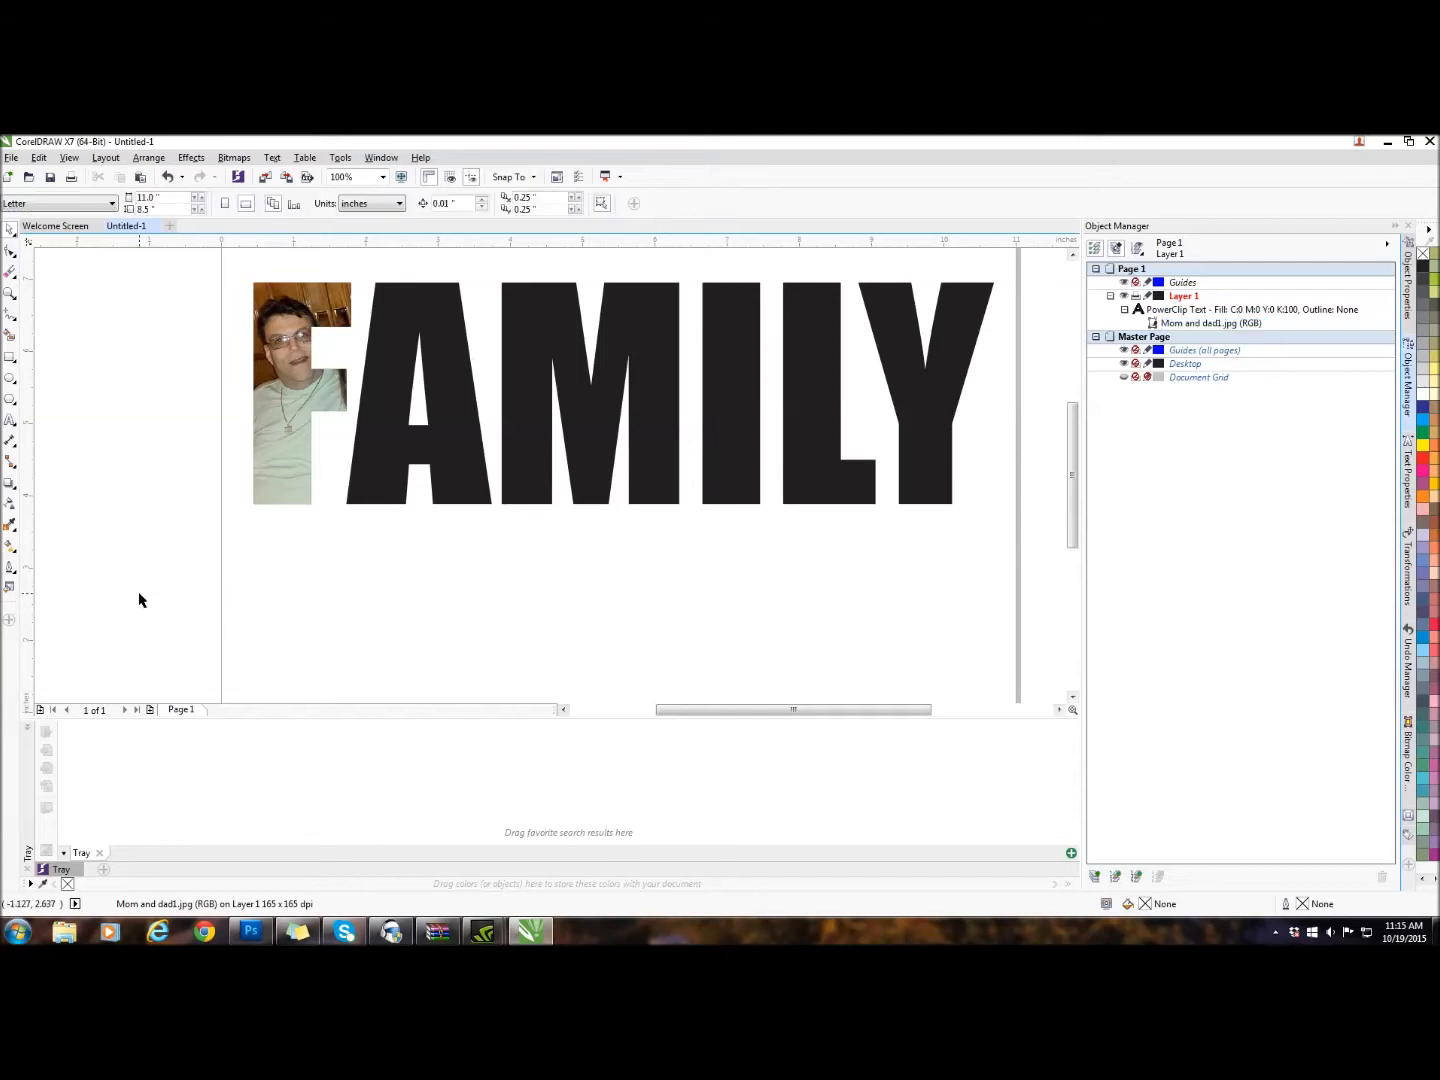
right_click(336, 608)
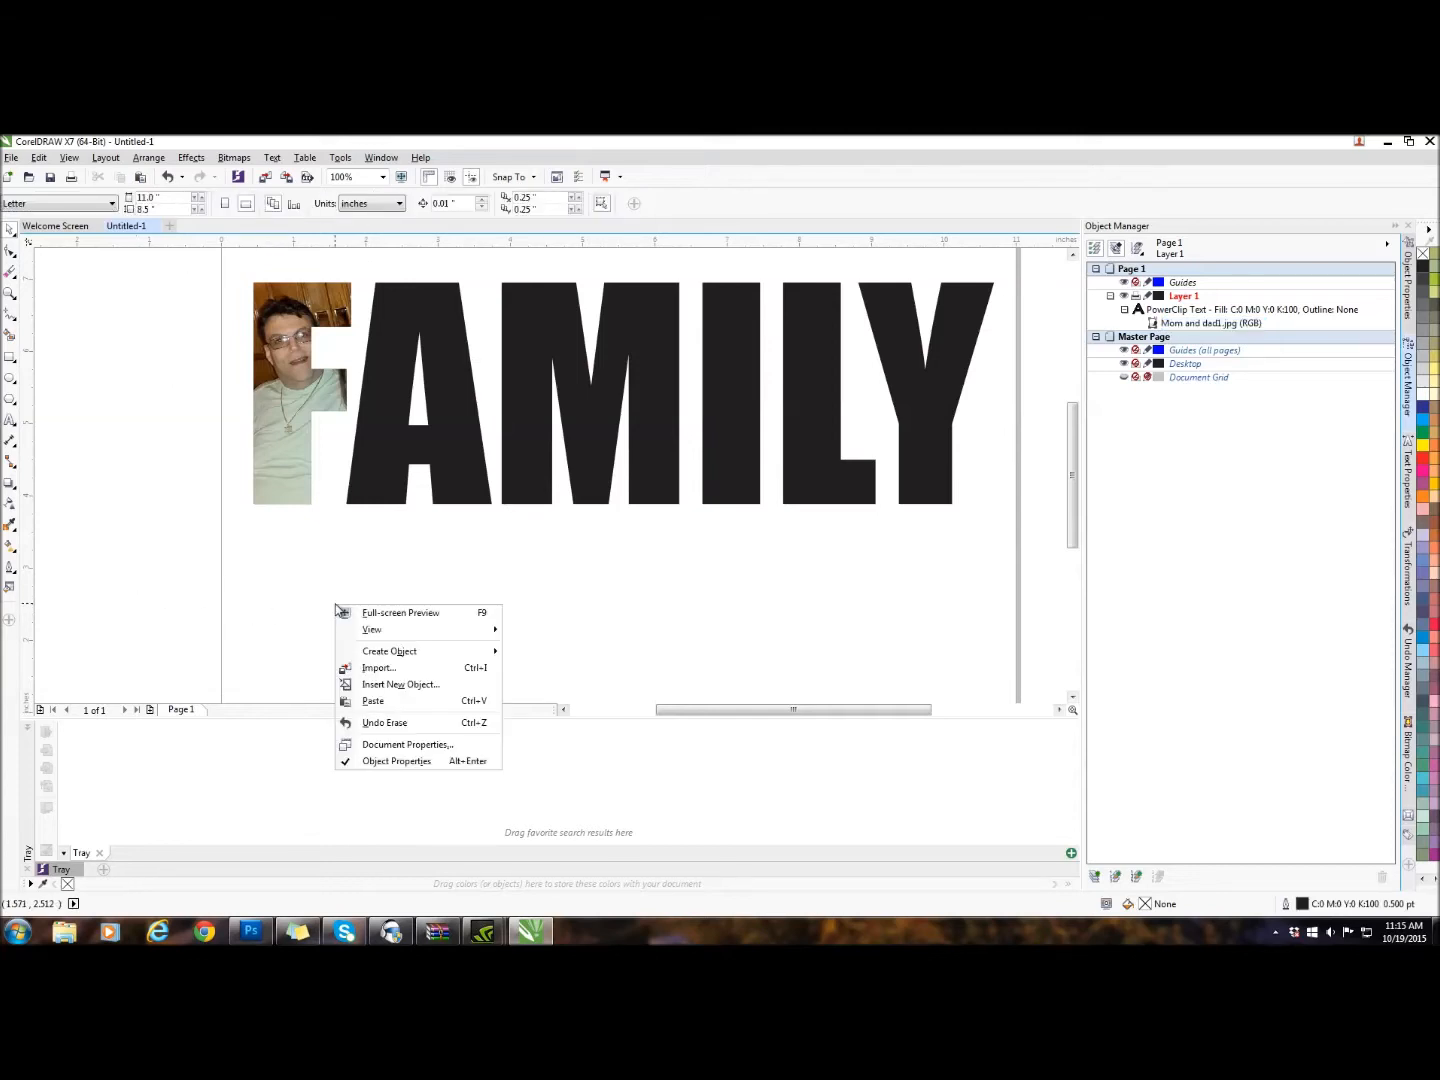
left_click(376, 667)
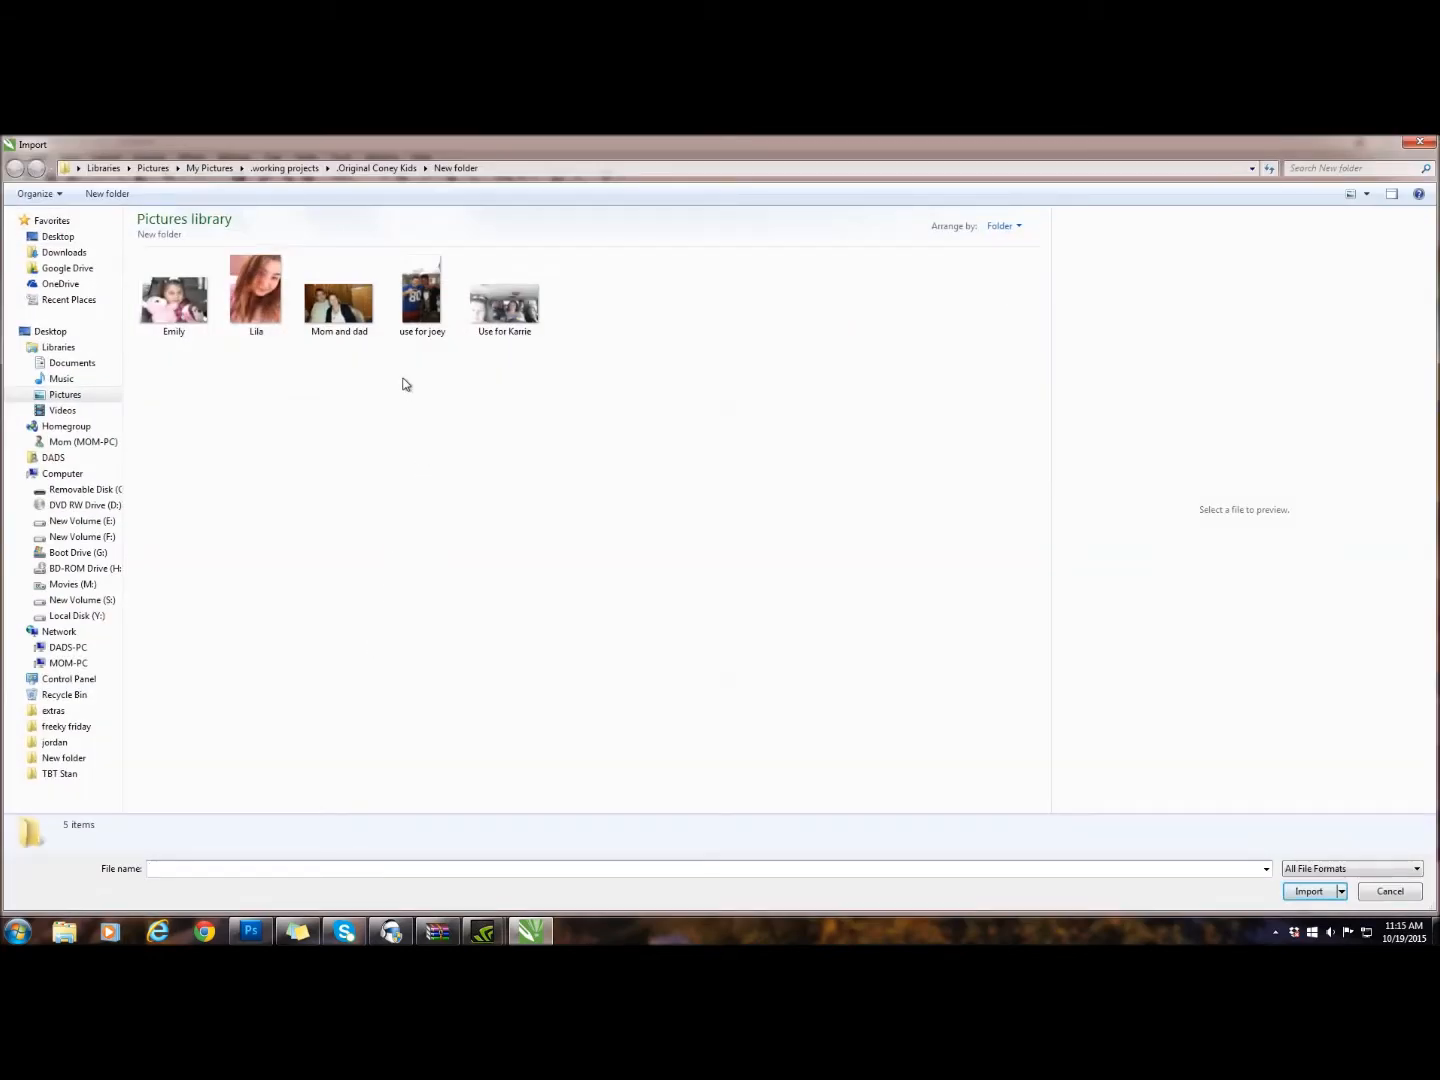
double_click(352, 300)
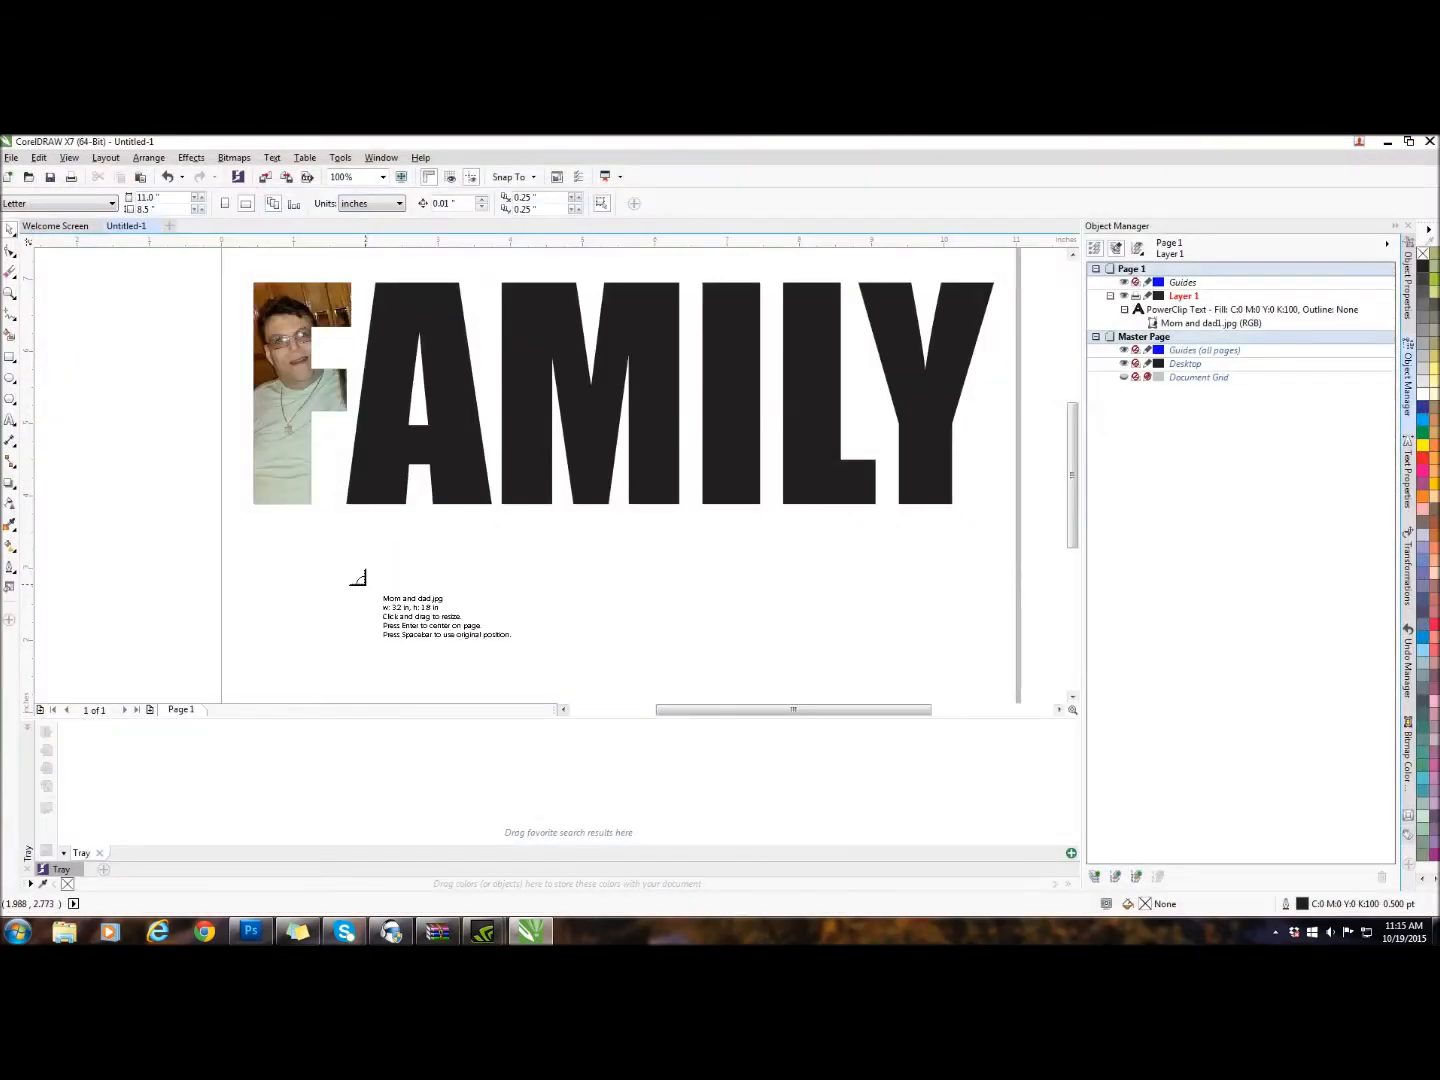
left_click(364, 587)
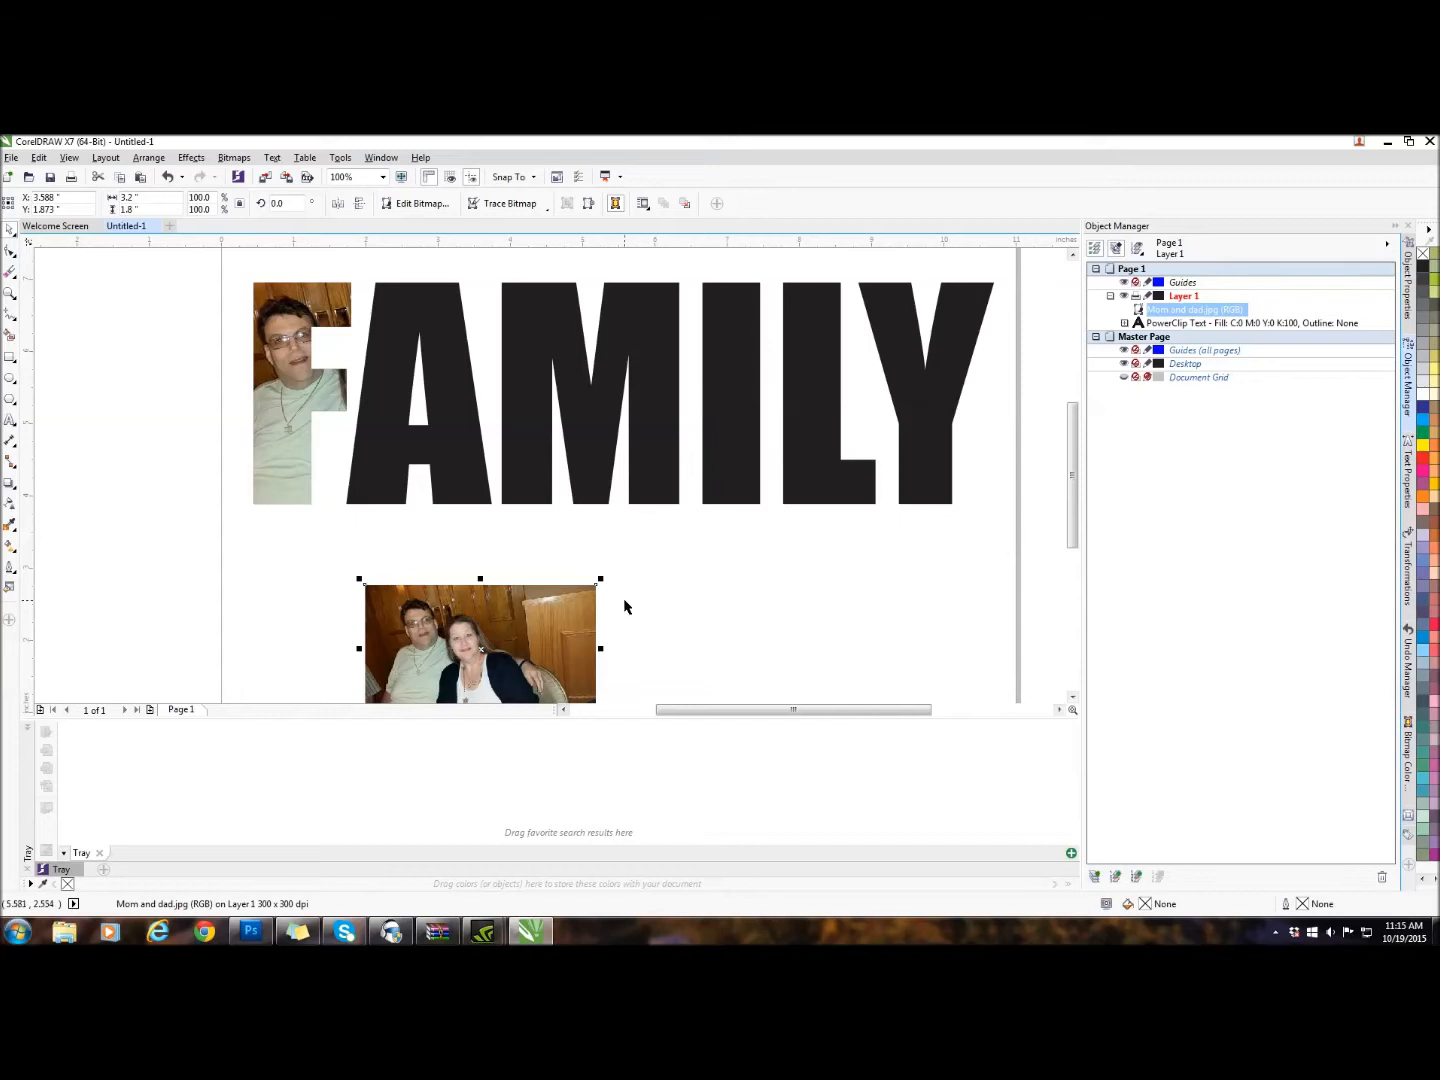
Step: Enlarge the imported photo to about 5.27 by 2.97 inches and center it below the FAMILY text
left_click_drag(526, 651, 741, 603)
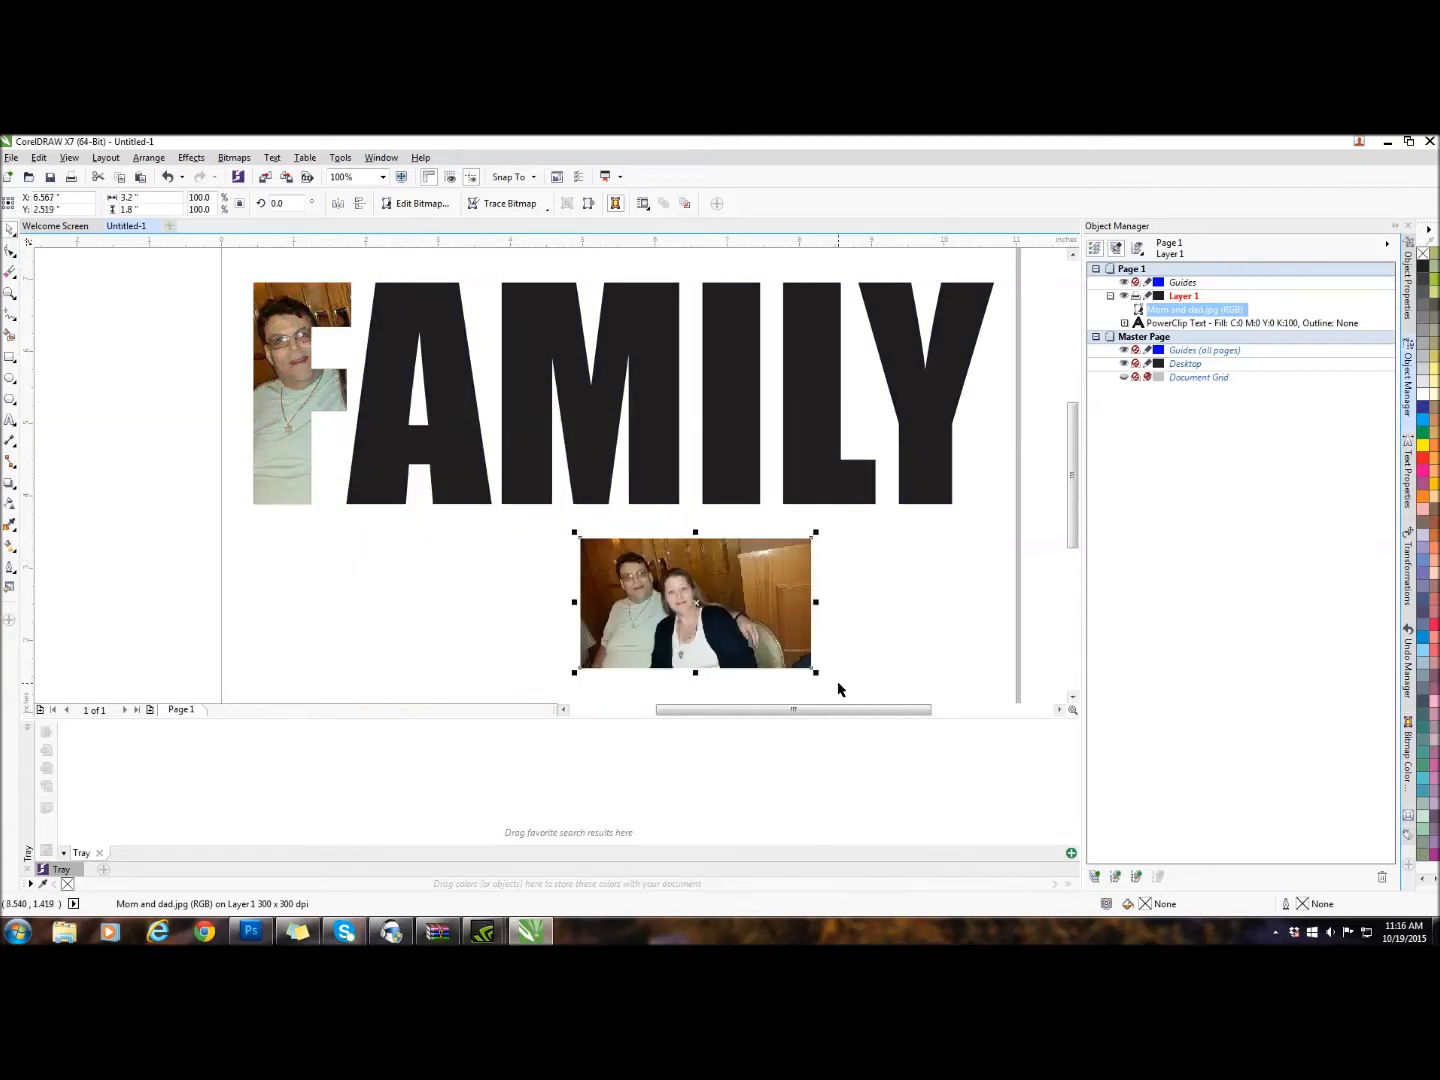
left_click_drag(811, 671, 953, 658)
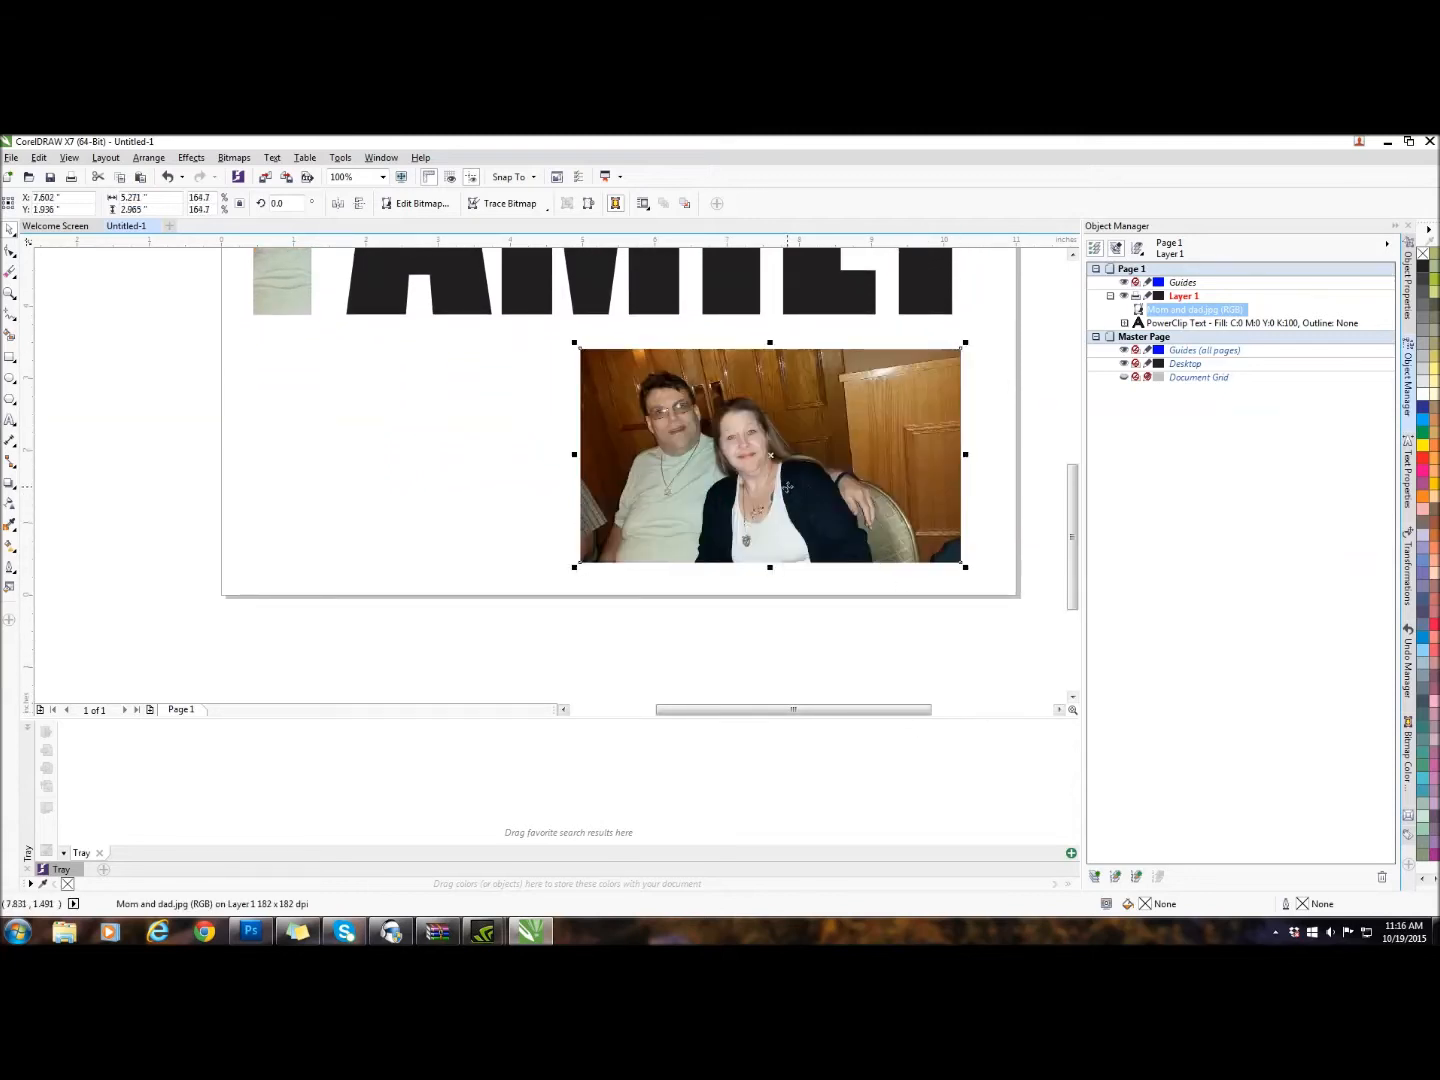
left_click_drag(767, 448, 529, 448)
Step: Add the enlarged photo to the FAMILY text's PowerClip frame over the first three letters, keeping the existing contents
scroll(529, 448, "up", 1)
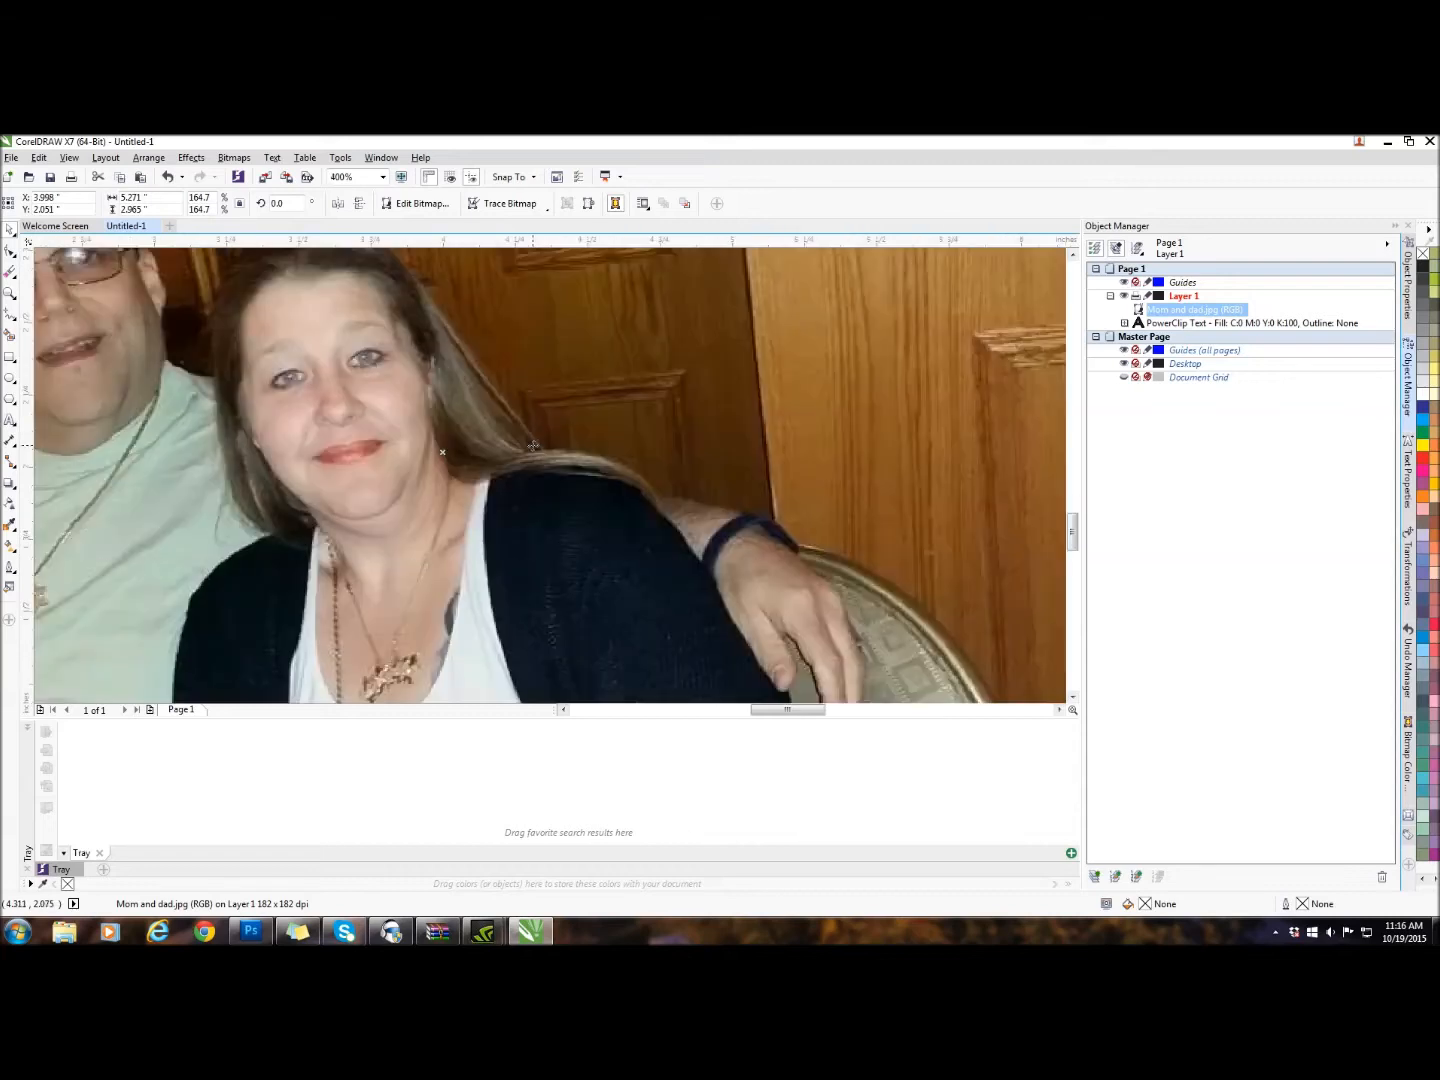
scroll(532, 447, "down", 2)
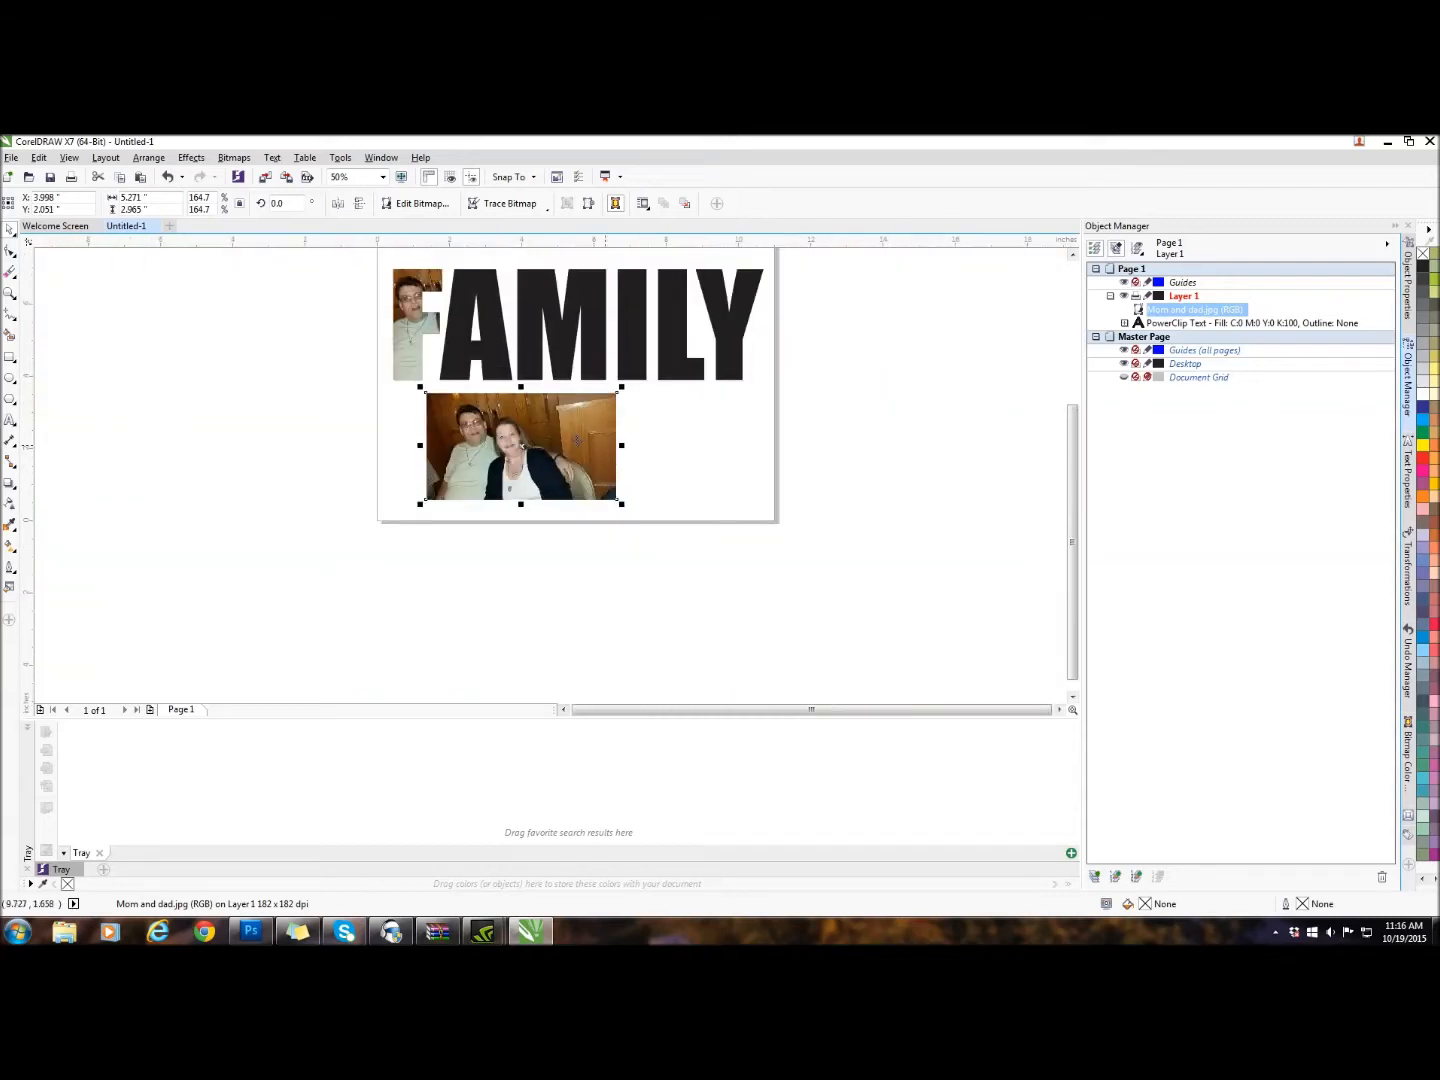
left_click_drag(522, 448, 489, 325)
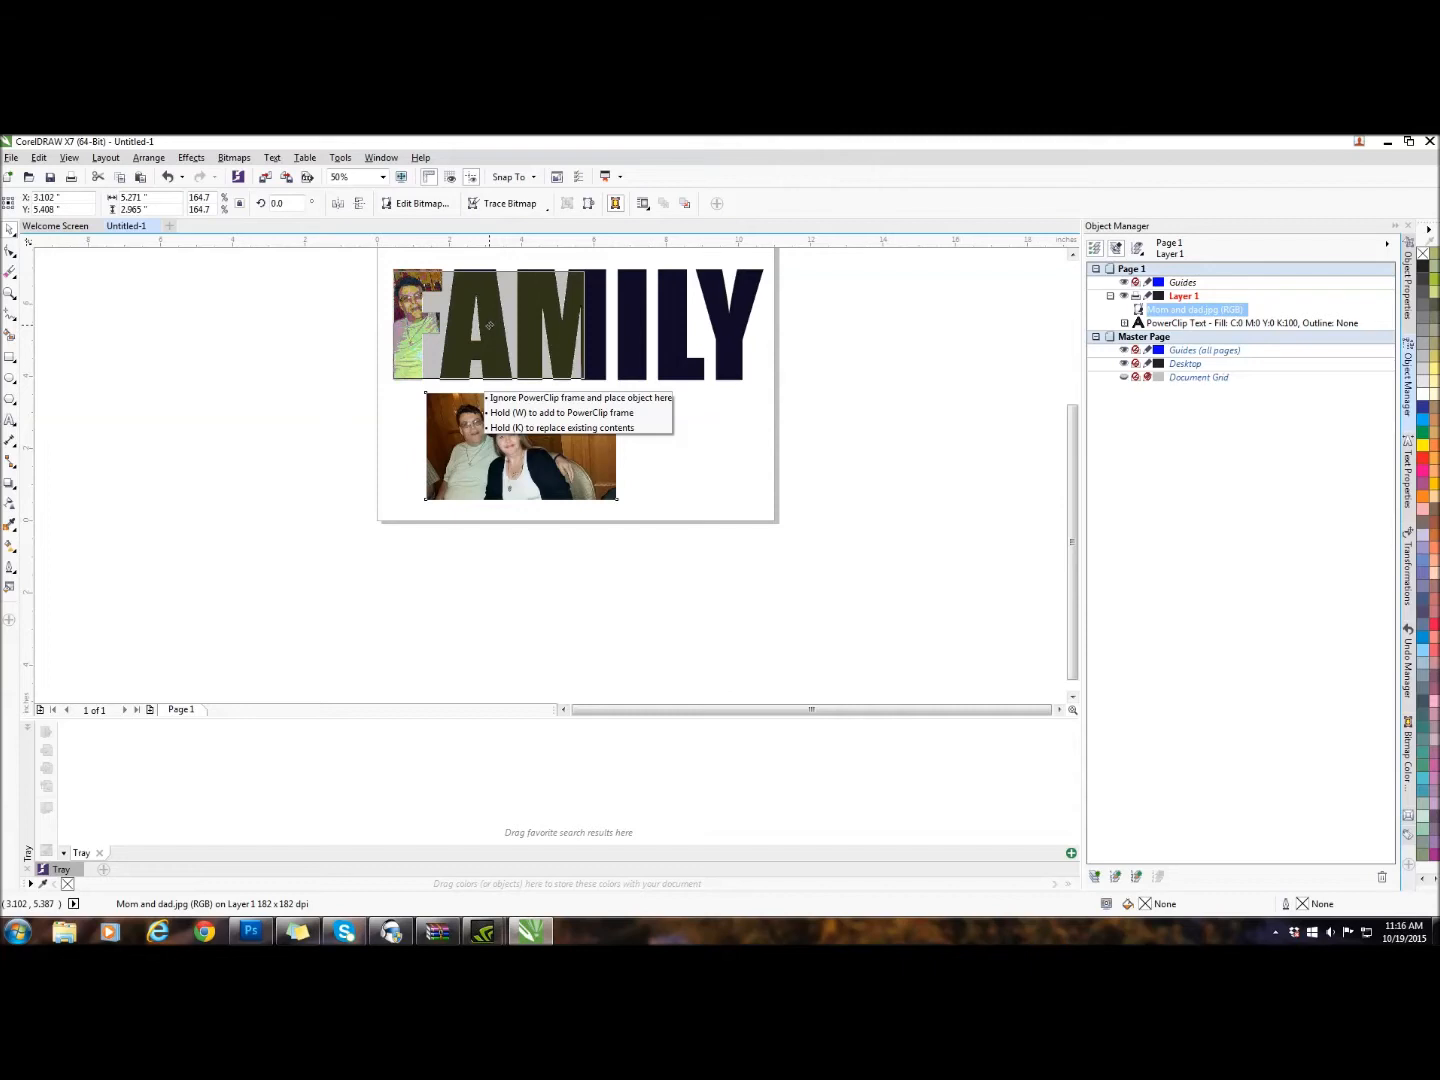
left_click_drag(489, 325, 483, 324)
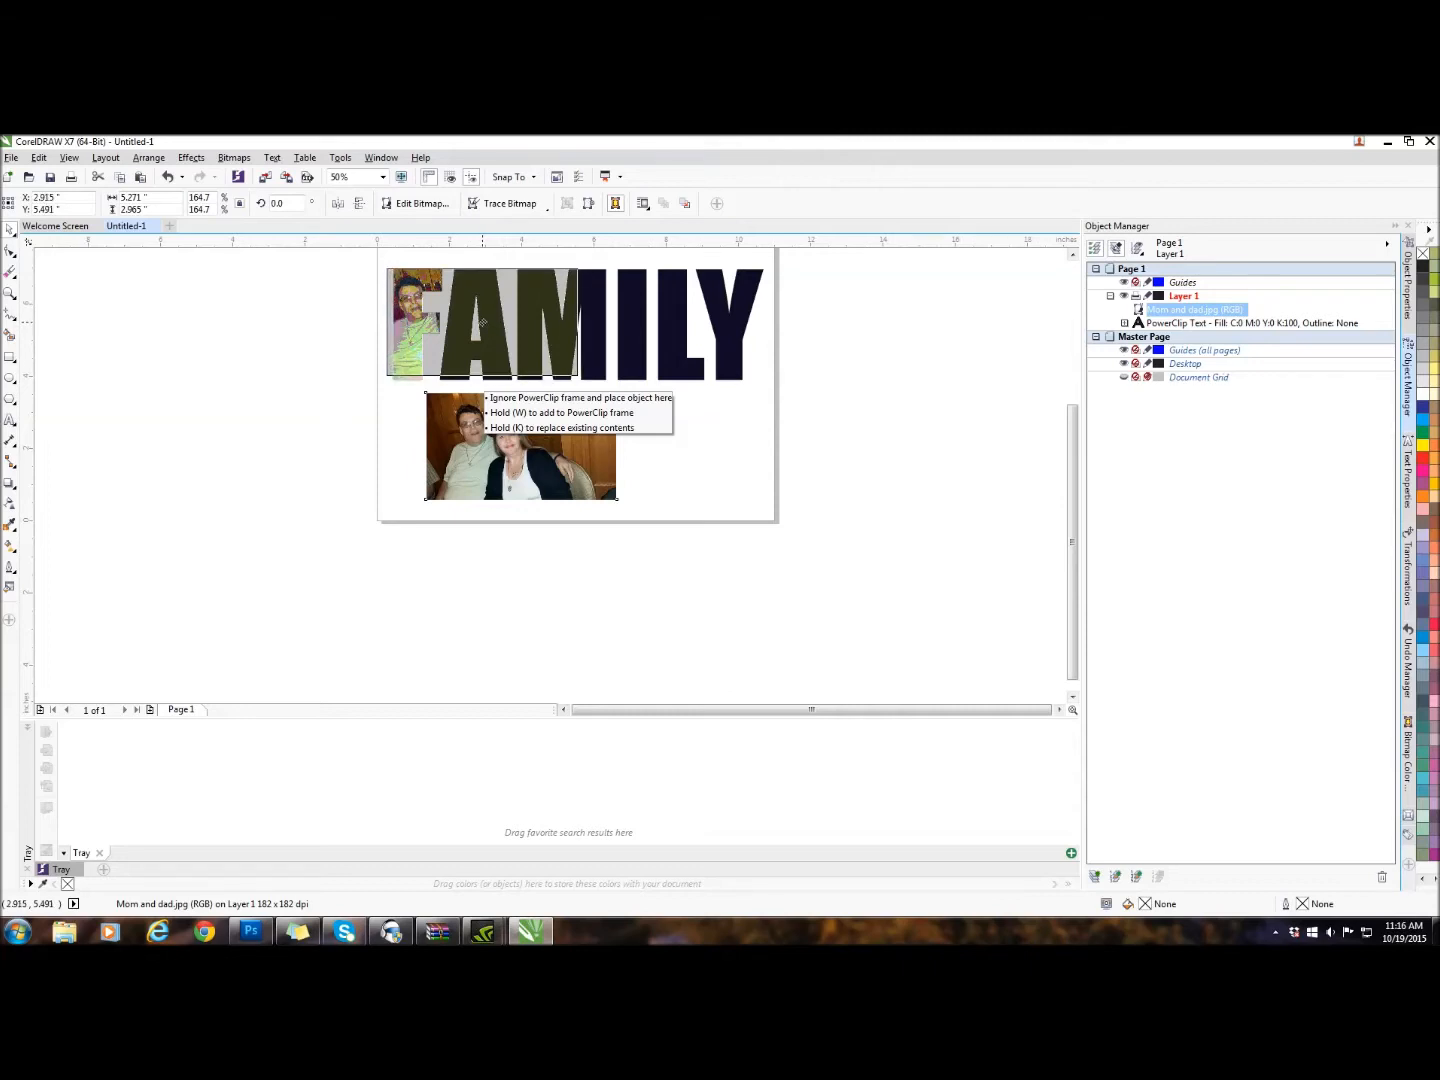
left_click_drag(482, 322, 482, 323)
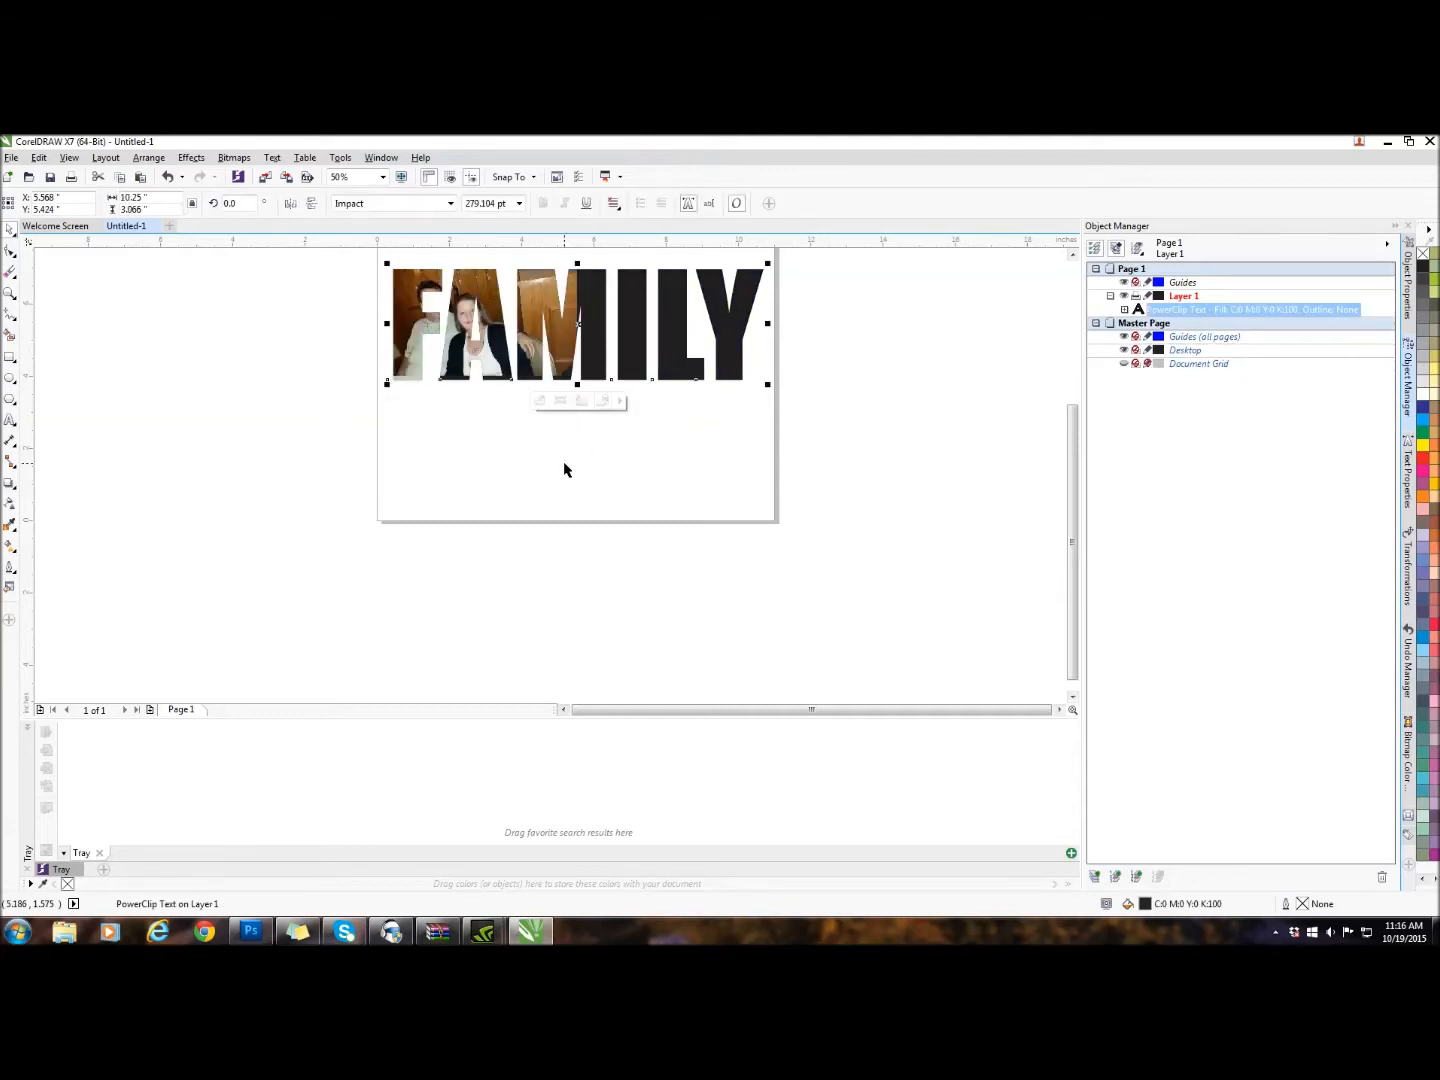
Step: Select only Mom and dad.jpg in the PowerClip contents, enlarge it to about 186.8%, and position it so the woman shows through the A
left_click_drag(1070, 536, 1070, 499)
scroll(981, 517, "up", 2)
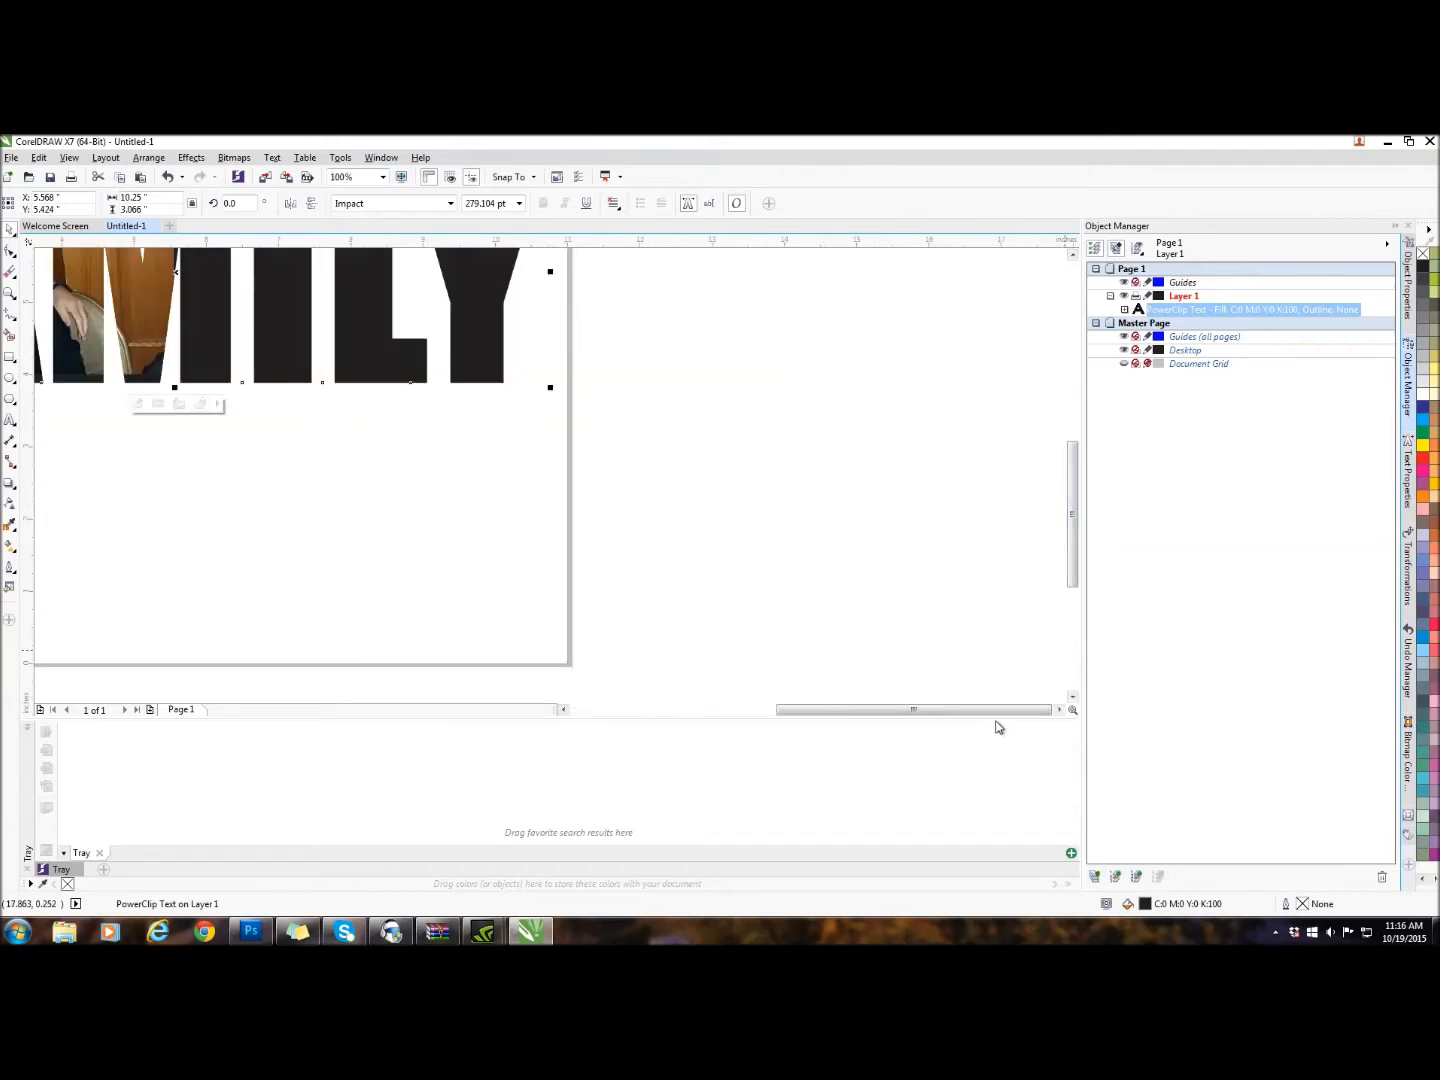
left_click_drag(990, 710, 929, 711)
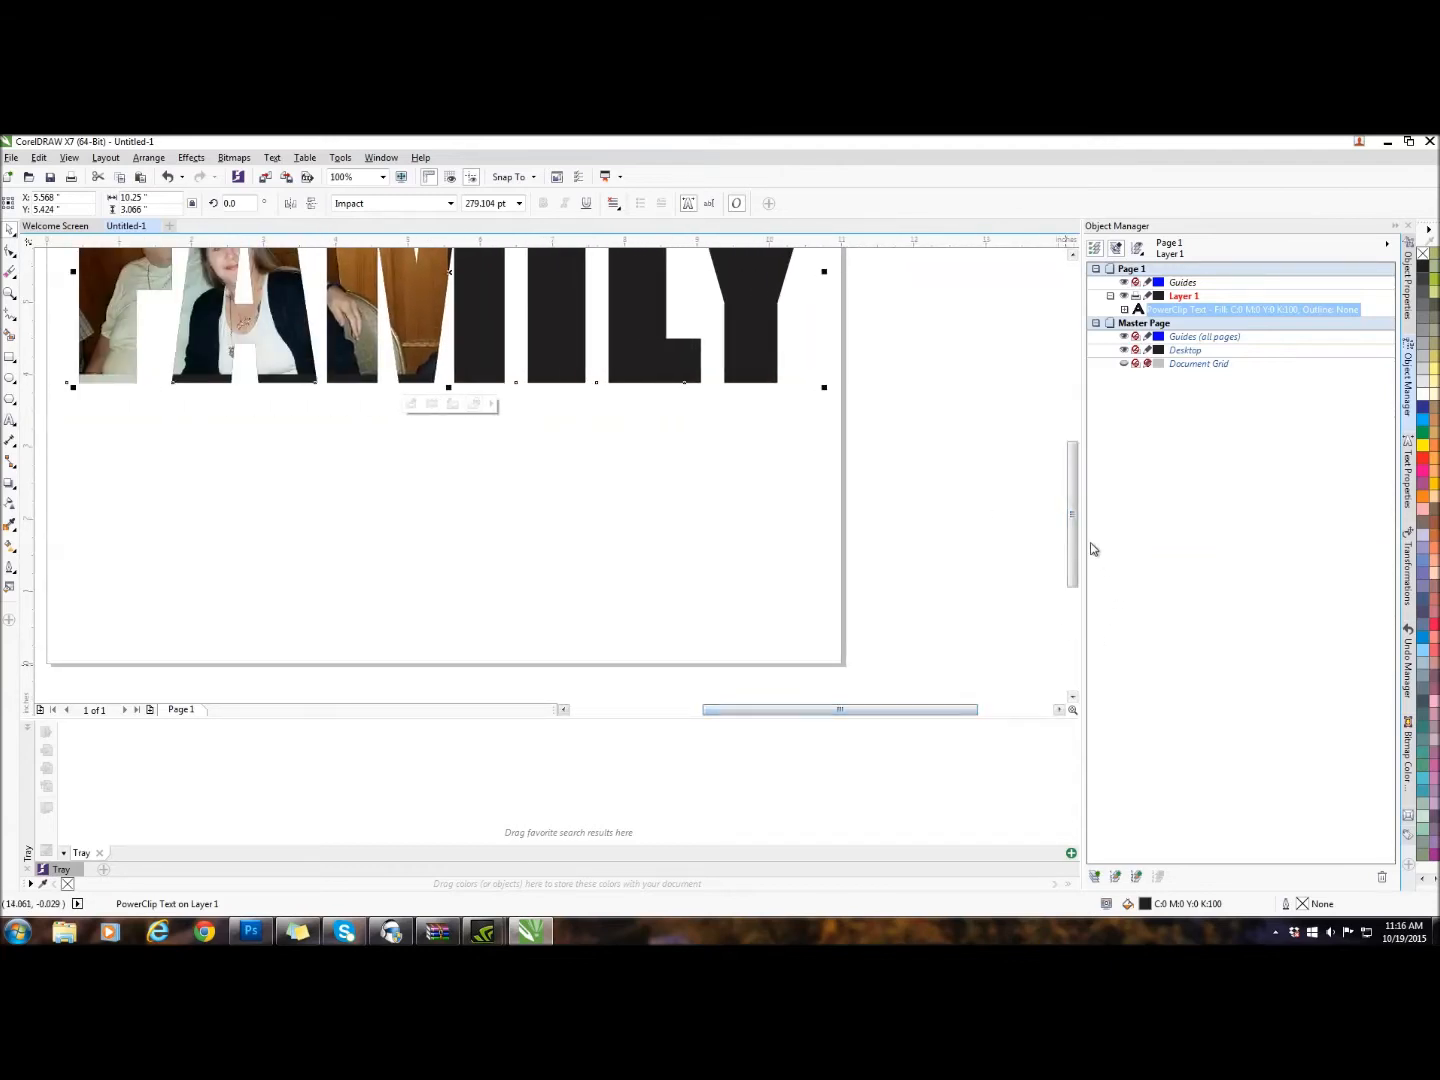
left_click_drag(1076, 561, 1073, 509)
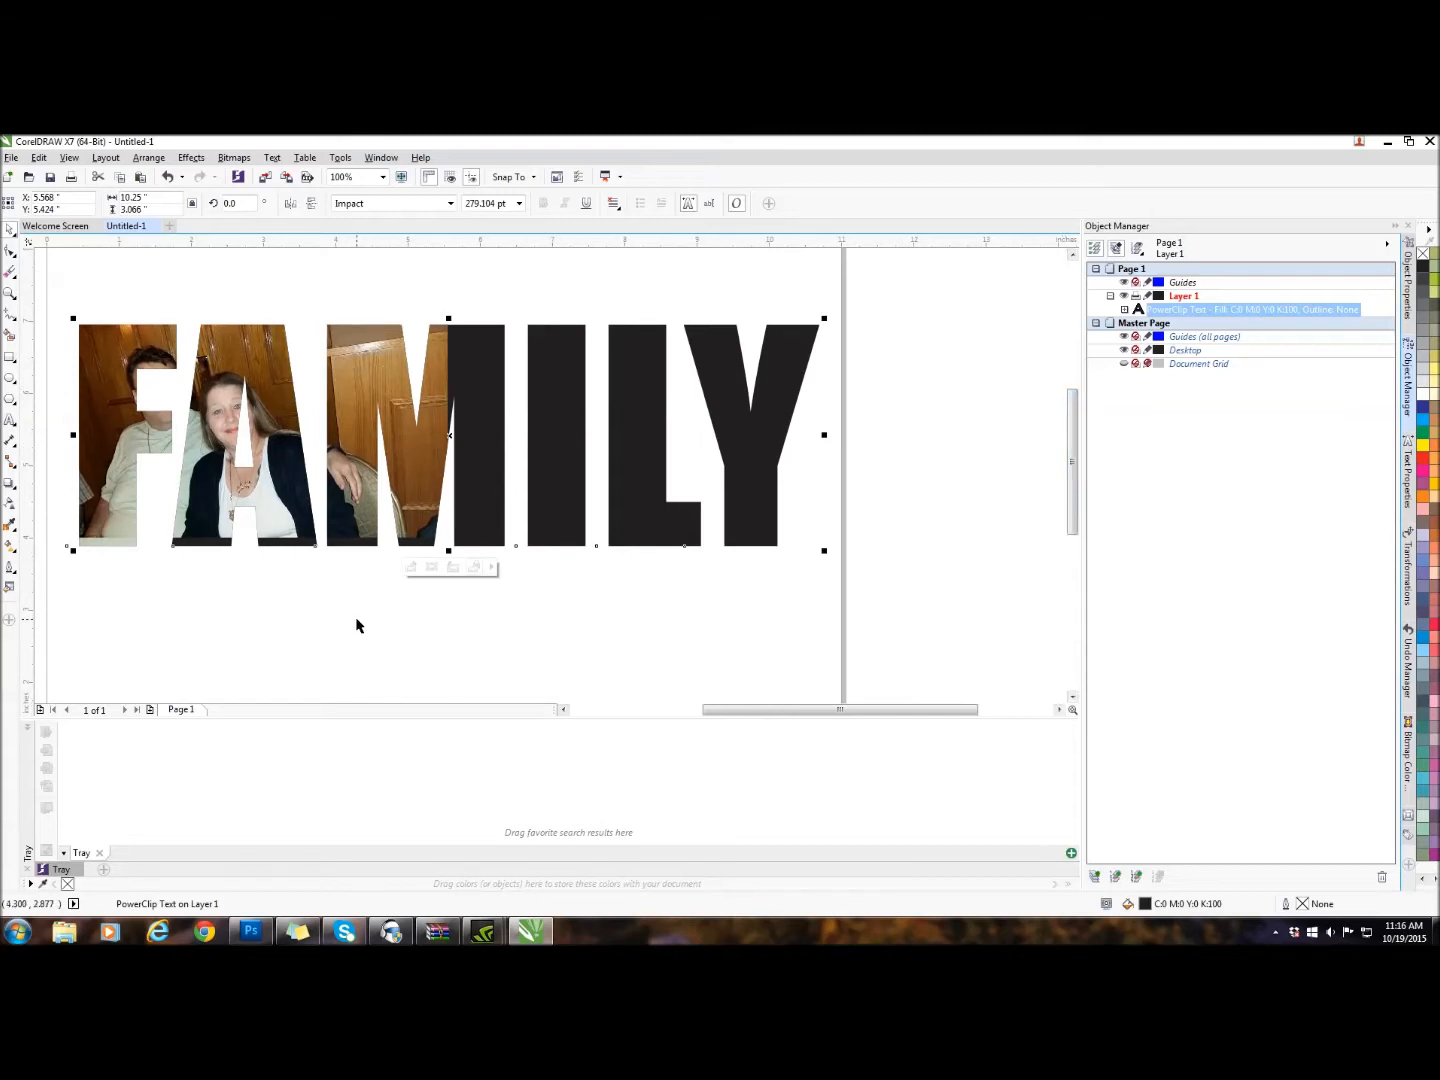
left_click(431, 568)
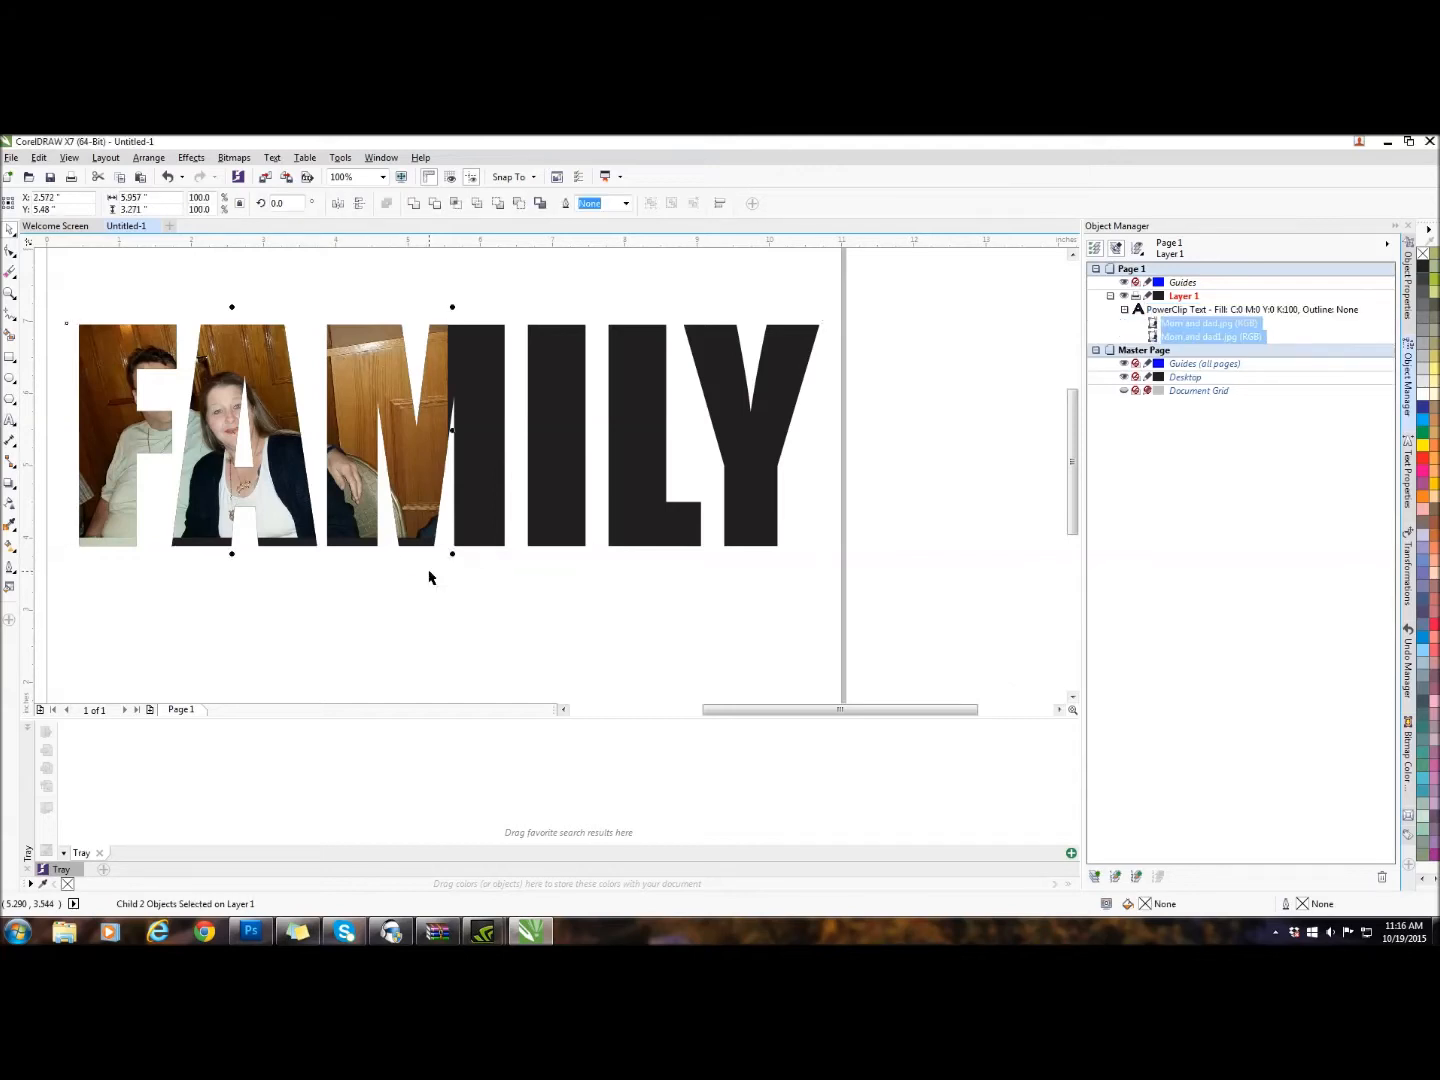
left_click(1234, 330)
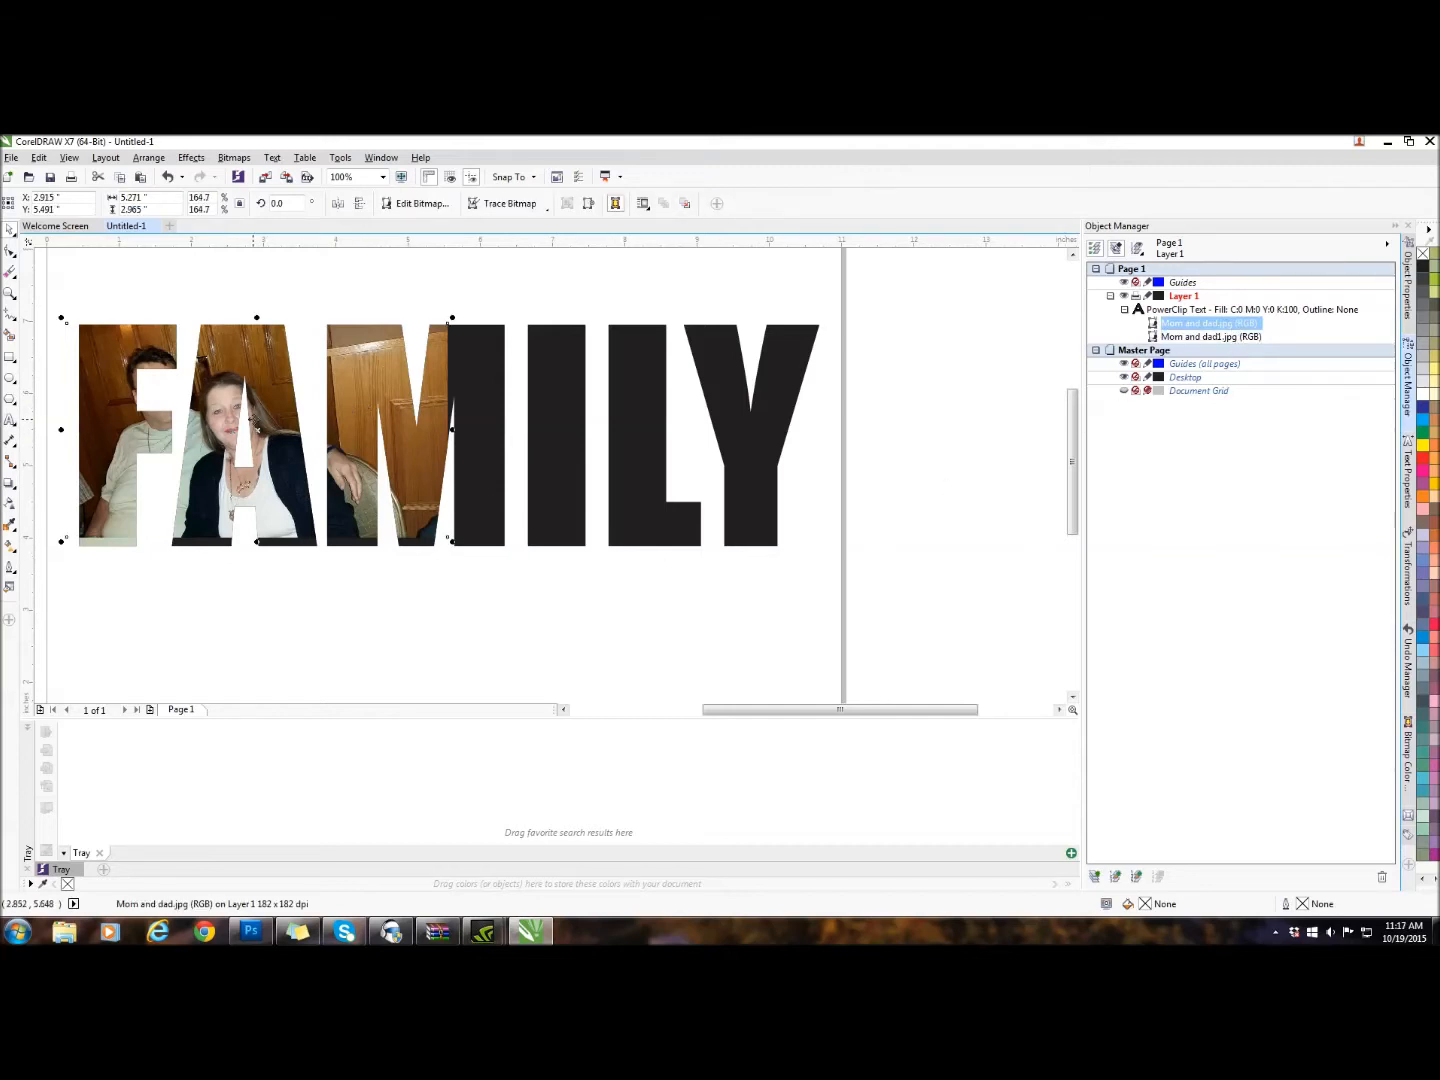
mouse_move(256, 428)
left_mouse_down()
mouse_move(304, 438)
mouse_move(280, 437)
left_mouse_up()
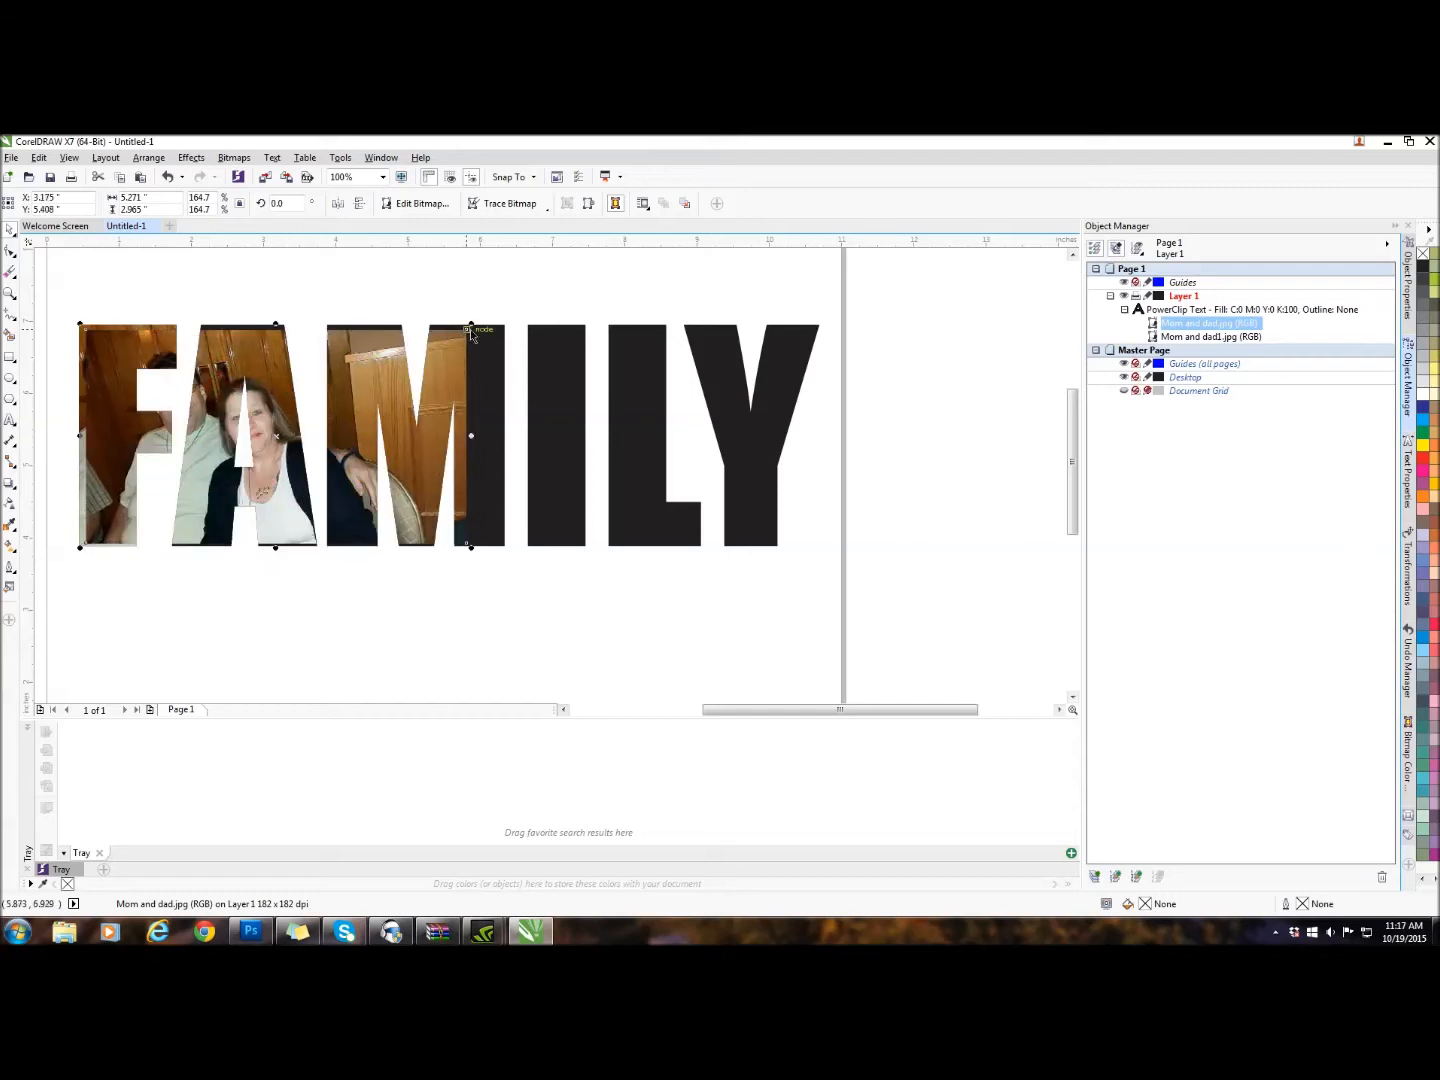
left_click_drag(471, 333, 525, 281)
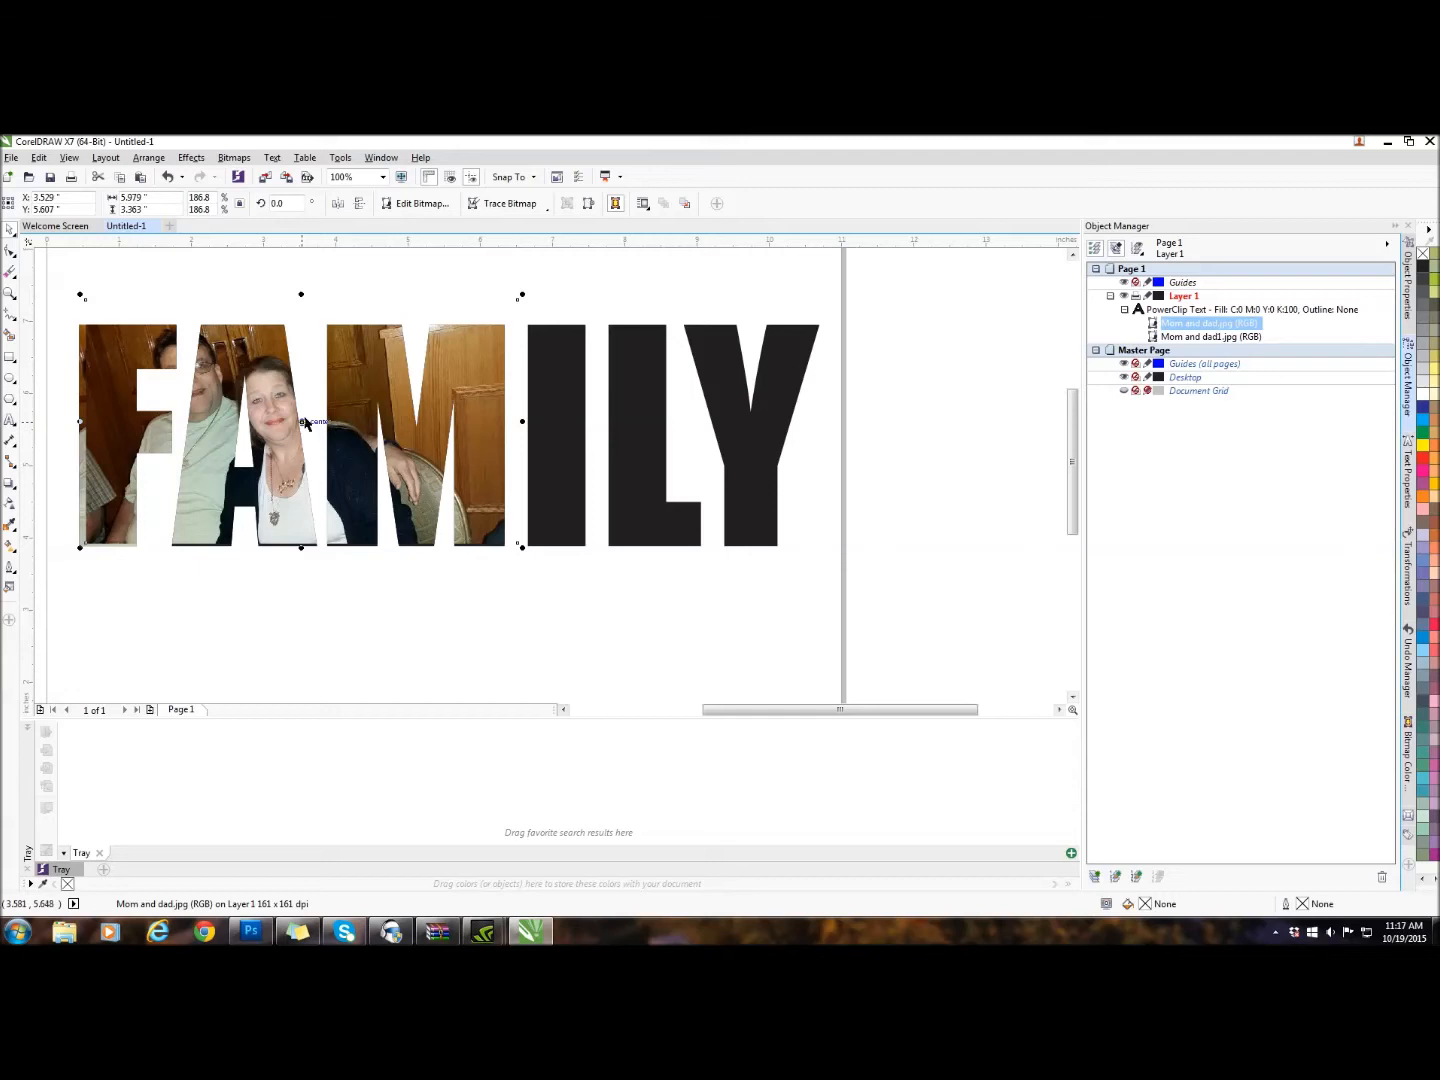
left_click_drag(303, 423, 260, 420)
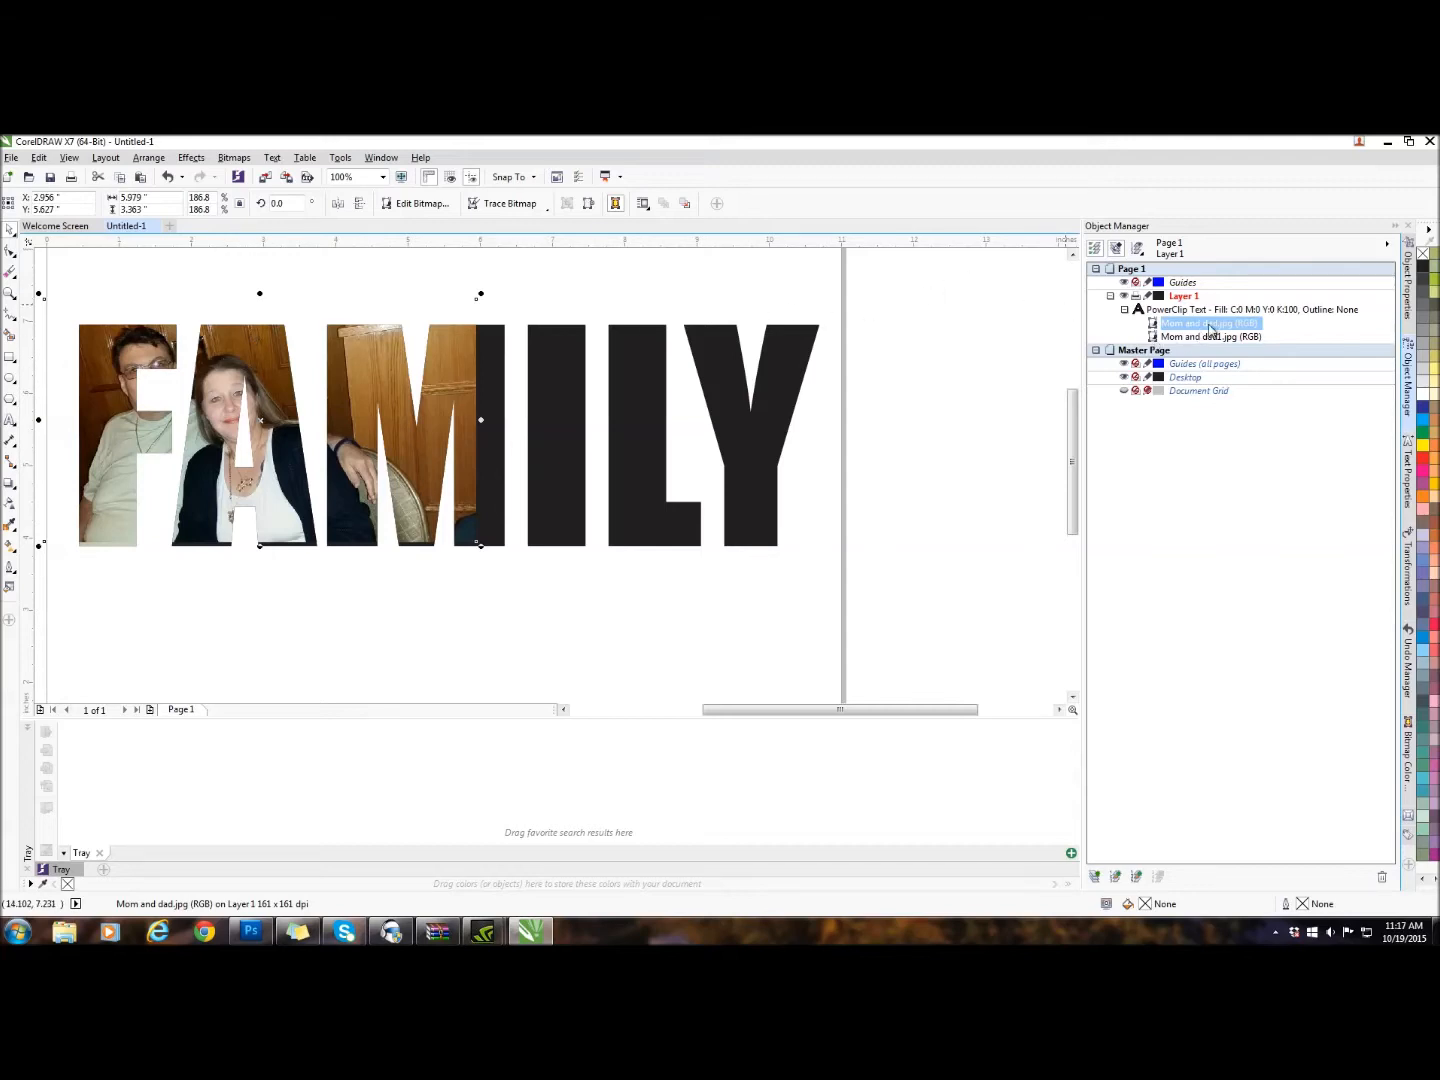
Step: Activate the round Eraser for the selected Mom and dad.jpg and set its nib size to 0.275 inch
left_click(13, 281)
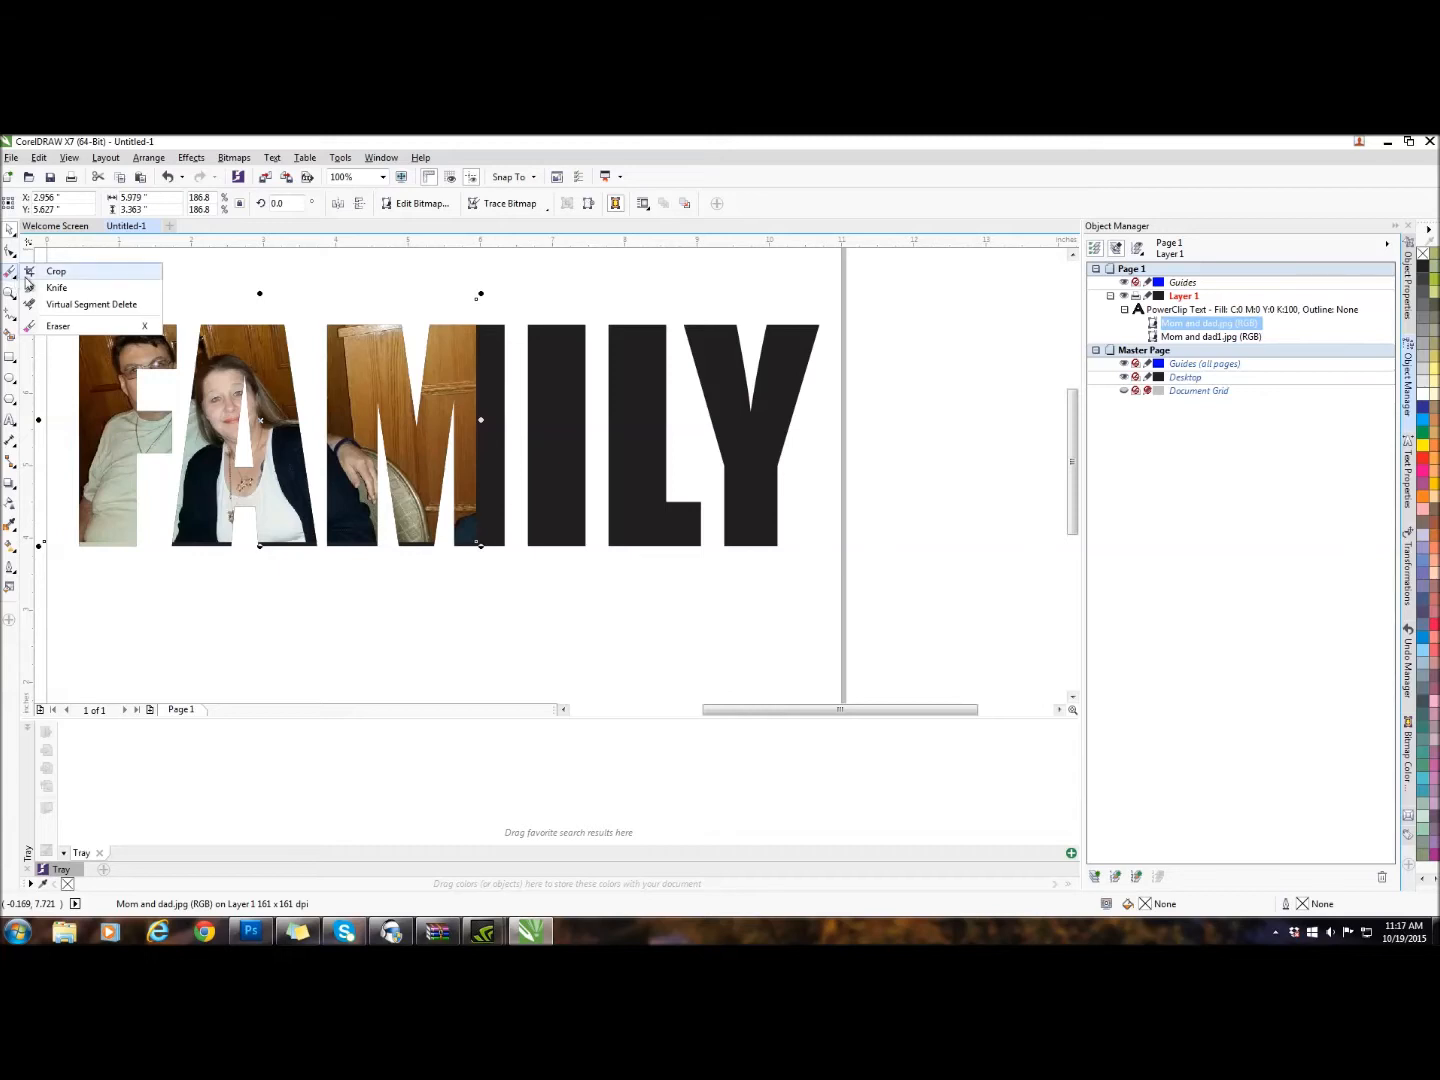
left_click(58, 326)
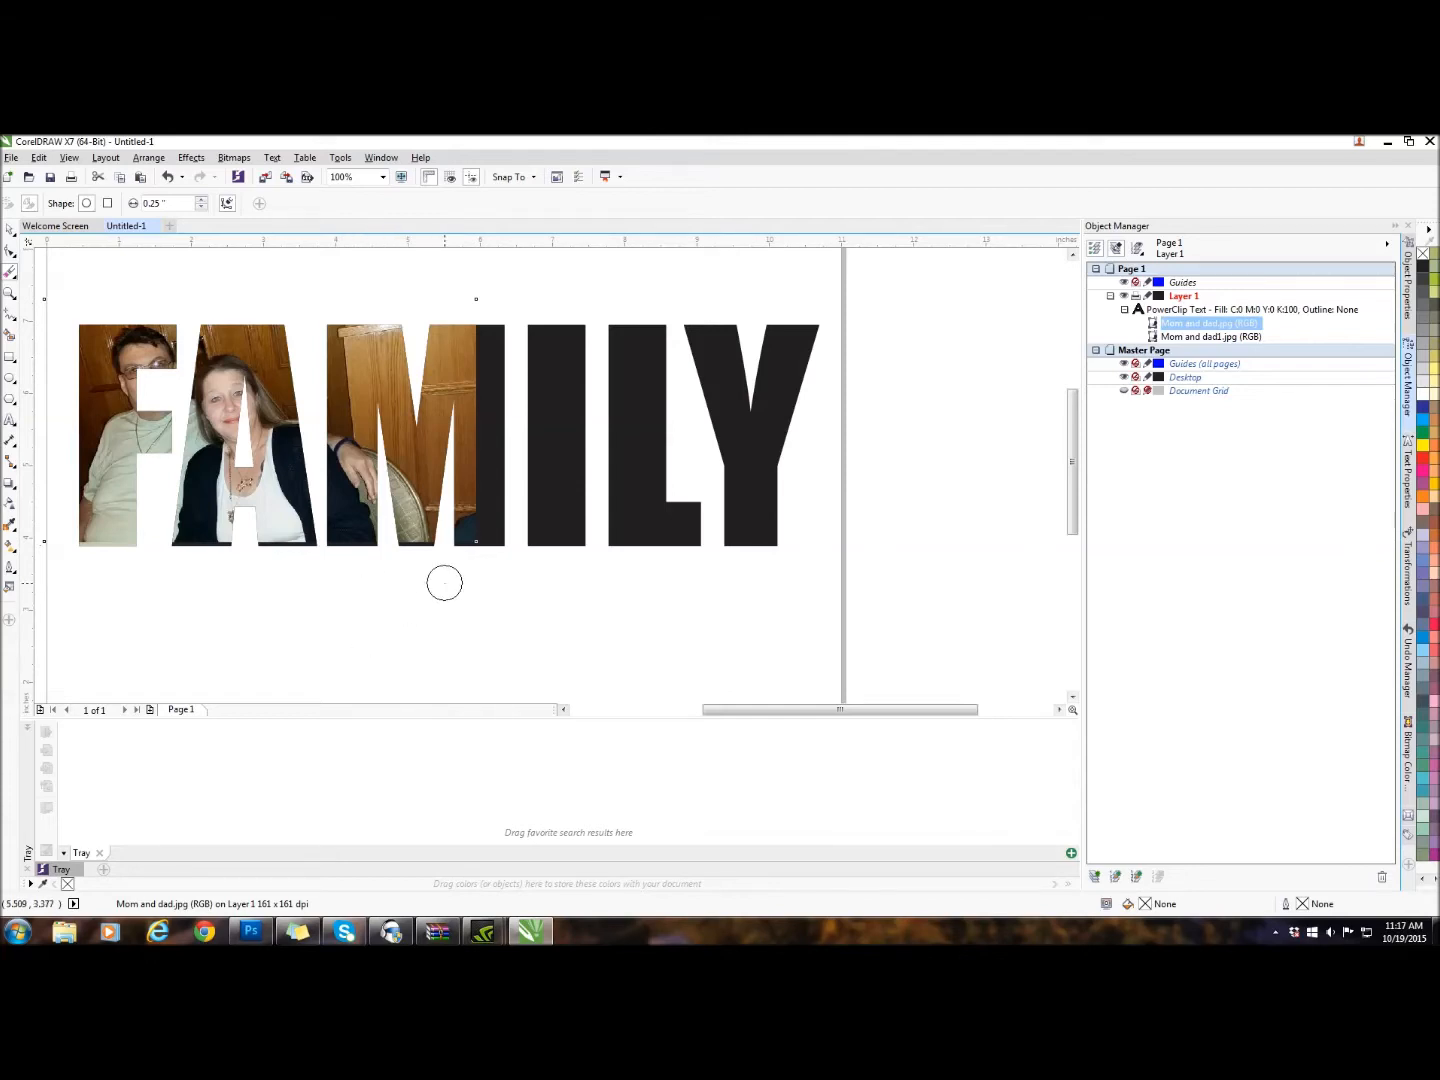
key("Down")
key("Down")
key("Down")
key("Down")
key("Up")
key("Up")
key("Down")
key("Up")
key("Up")
key("Up")
key("Up")
Step: Erase Mom and dad.jpg from the F and M, keeping only the part inside the A, and undo the excess erasing
mouse_move(83, 308)
left_mouse_down()
mouse_move(85, 545)
mouse_move(113, 352)
mouse_move(122, 344)
mouse_move(151, 447)
mouse_move(177, 305)
mouse_move(124, 397)
mouse_move(141, 382)
mouse_move(130, 540)
mouse_move(116, 485)
mouse_move(145, 535)
mouse_move(181, 500)
mouse_move(119, 535)
mouse_move(118, 520)
left_mouse_up()
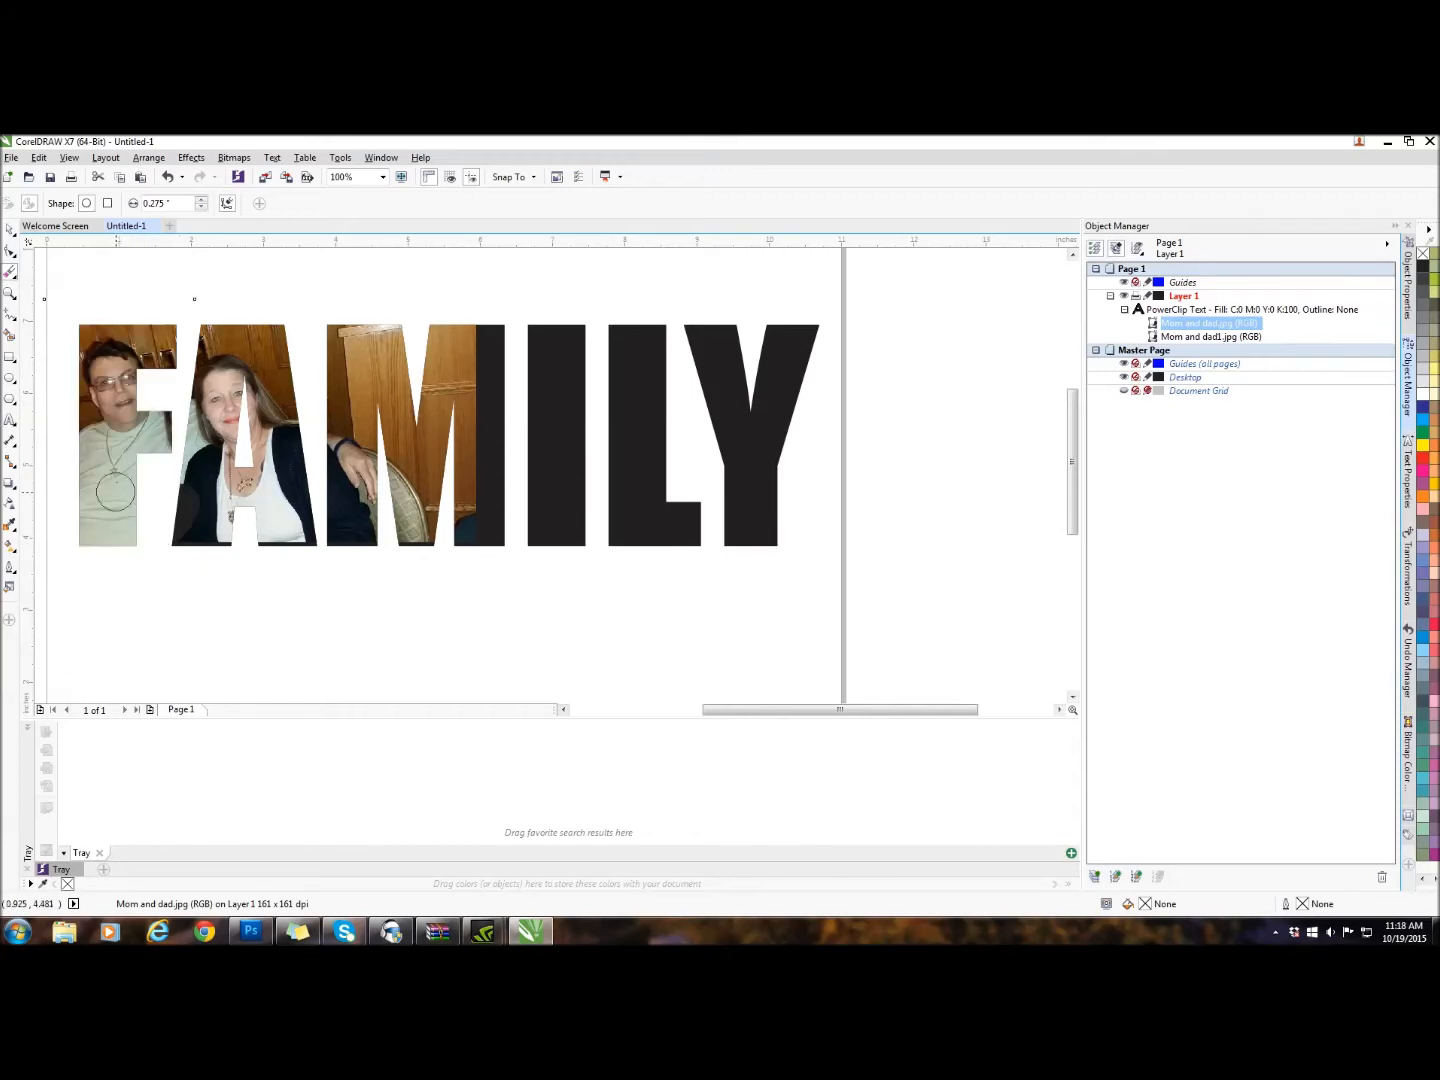
left_click(166, 177)
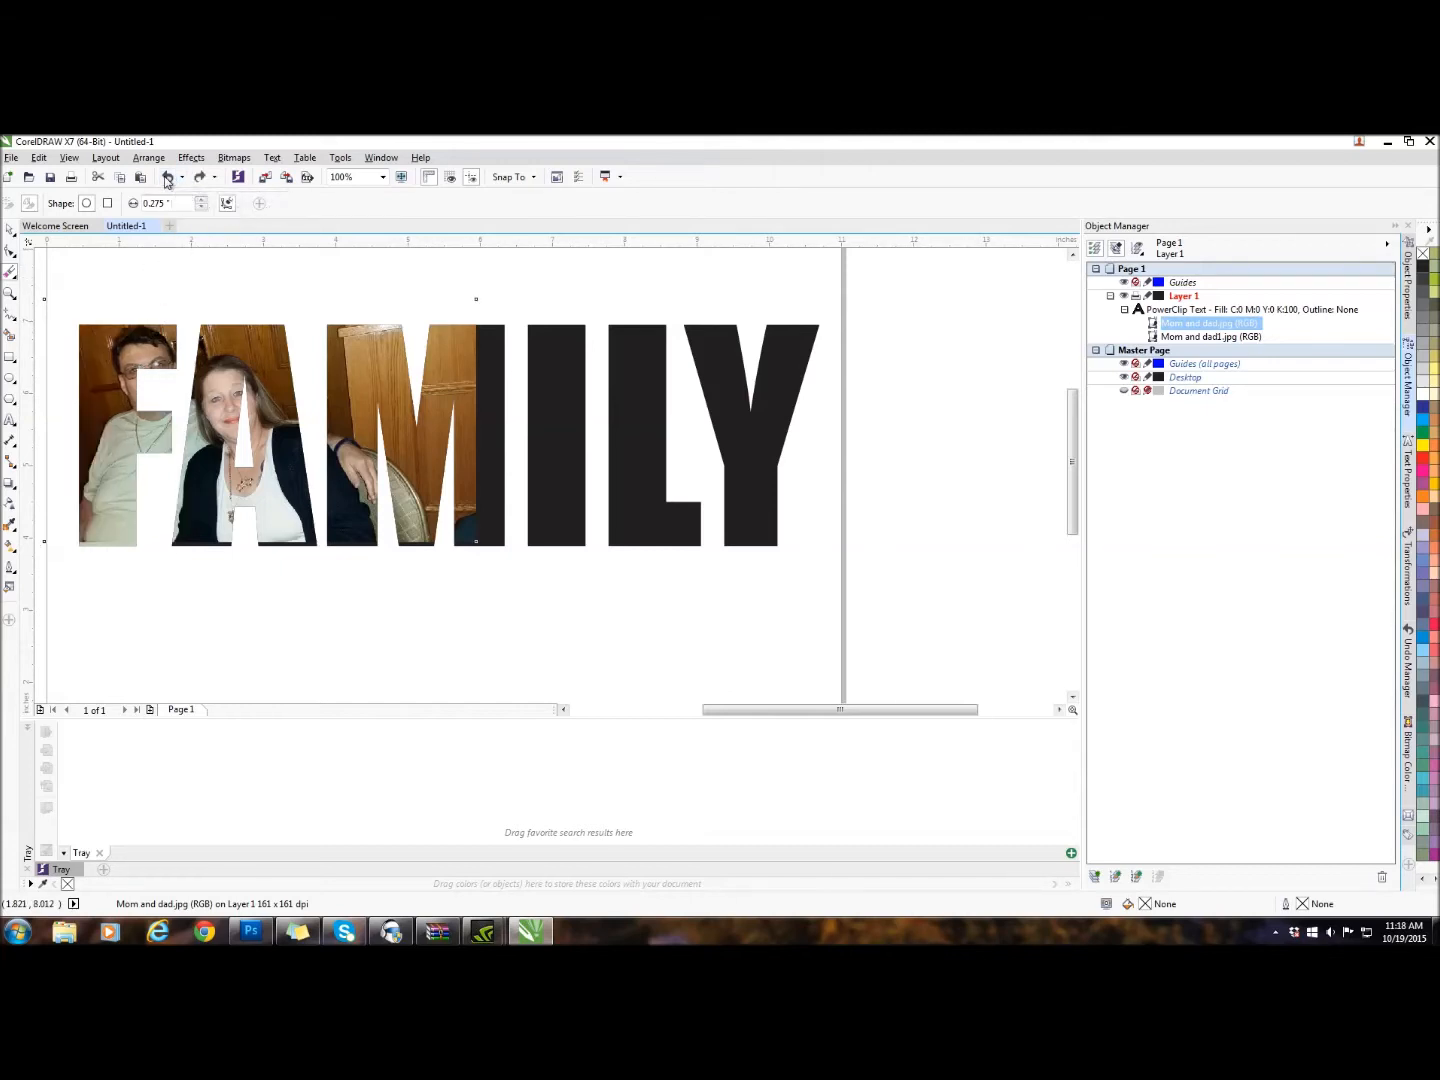
left_click(1232, 330)
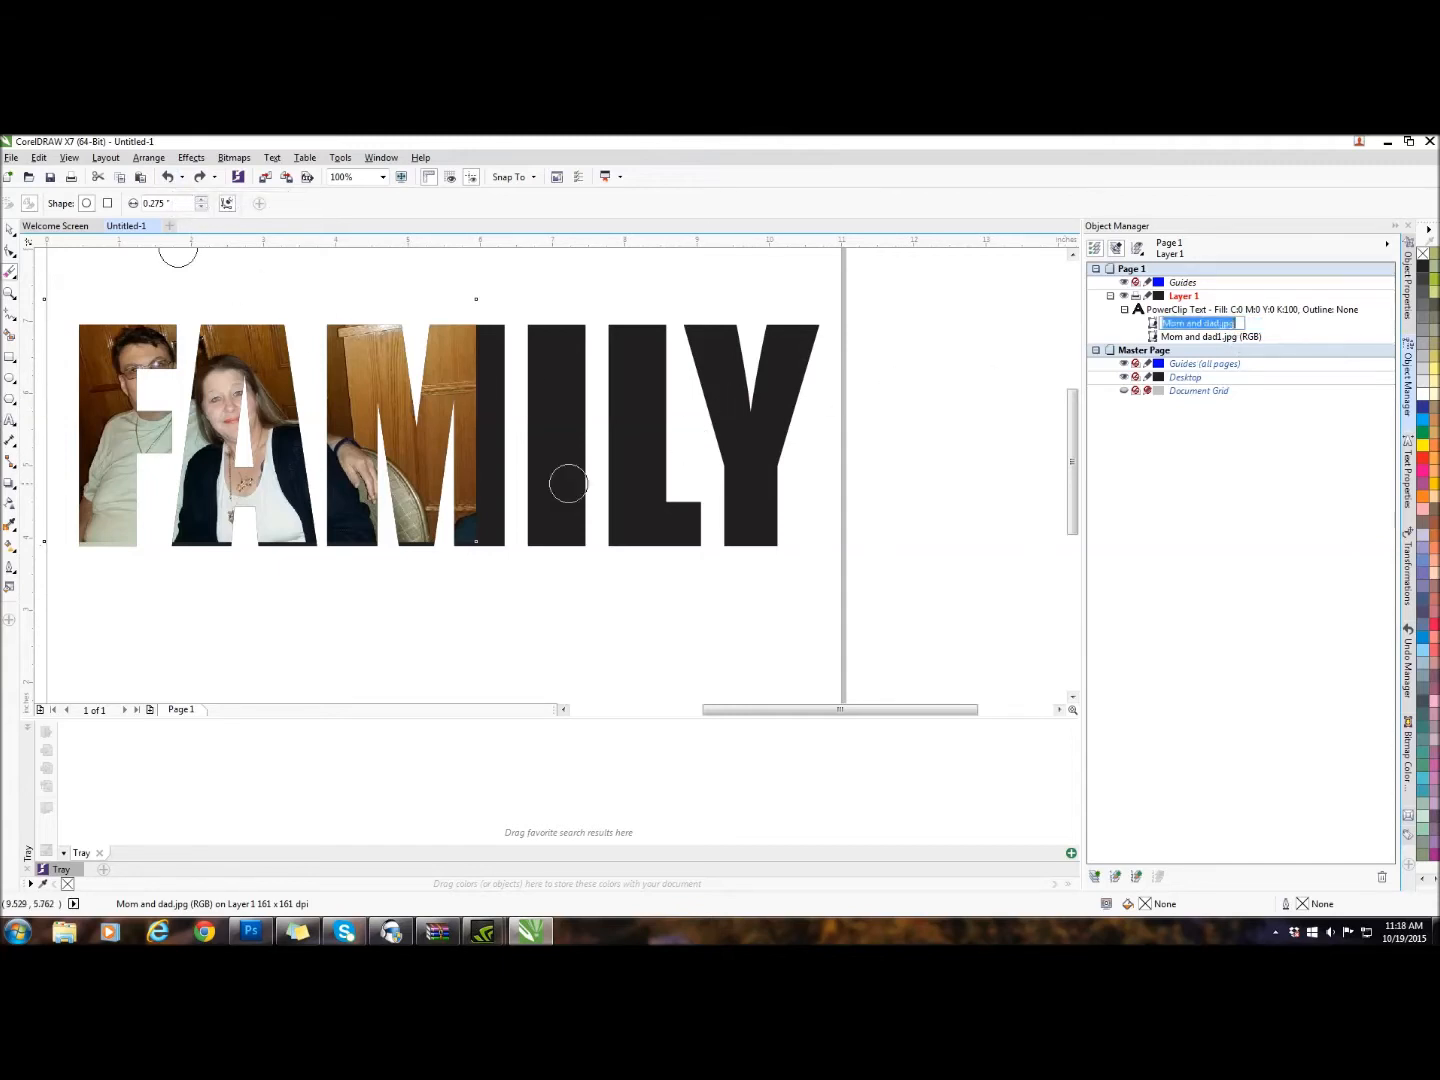
mouse_move(168, 338)
left_mouse_down()
mouse_move(127, 550)
mouse_move(158, 319)
mouse_move(104, 523)
mouse_move(82, 521)
mouse_move(83, 359)
mouse_move(88, 322)
mouse_move(114, 330)
mouse_move(115, 421)
mouse_move(149, 292)
mouse_move(105, 465)
left_mouse_up()
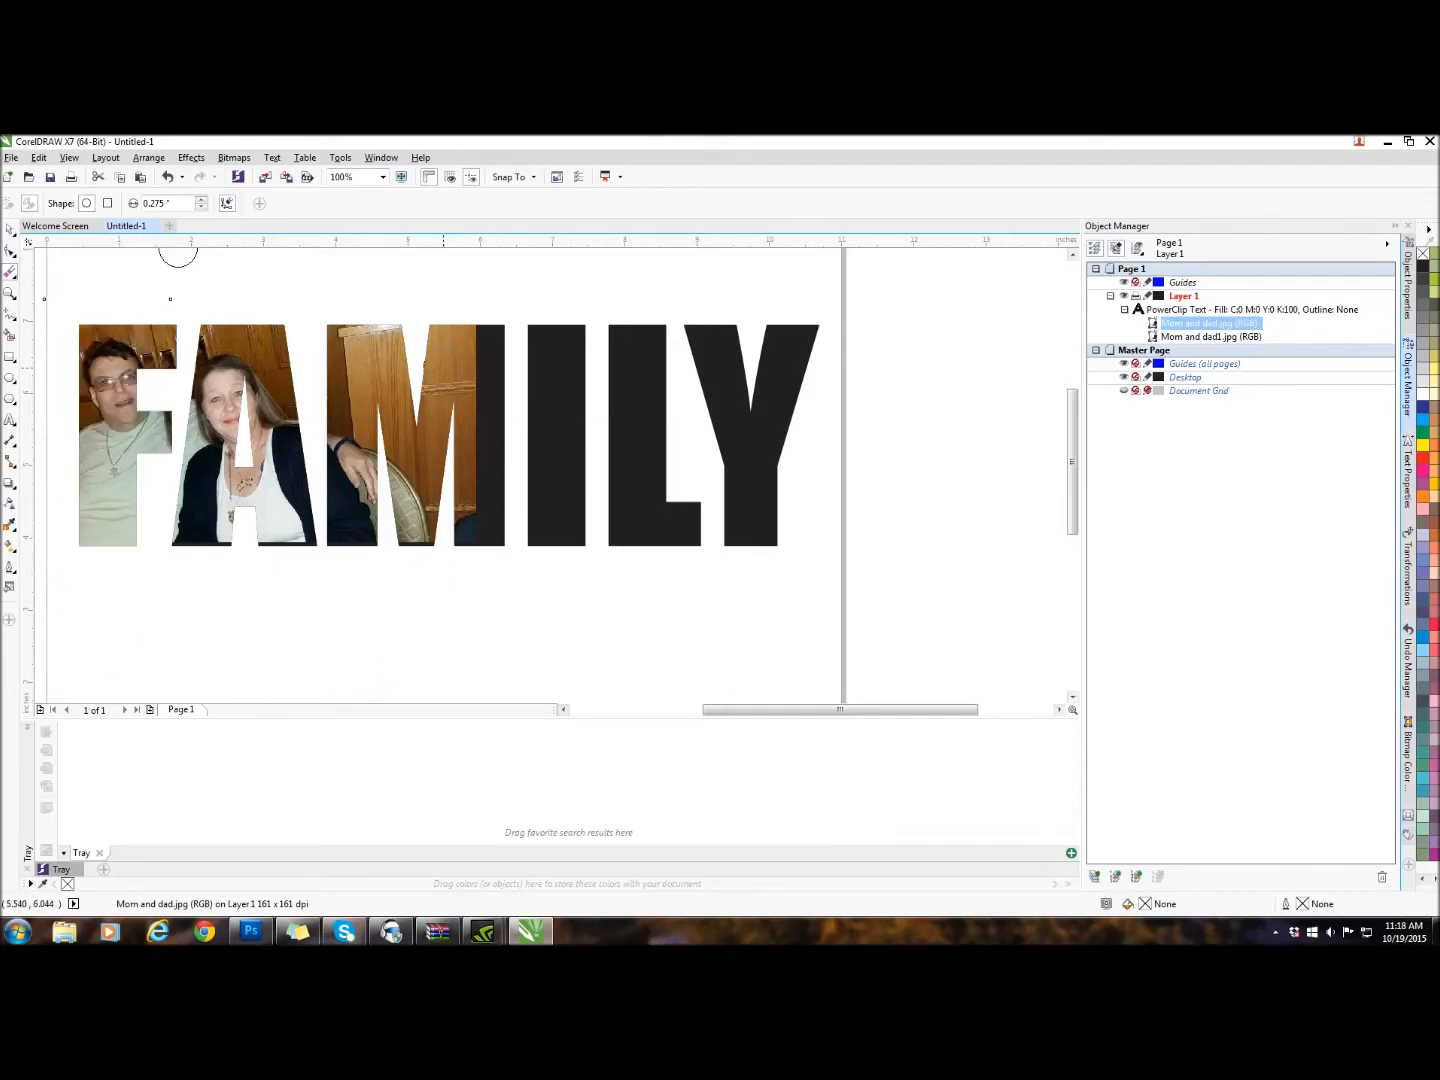
mouse_move(322, 311)
left_mouse_down()
mouse_move(342, 557)
mouse_move(365, 486)
mouse_move(352, 290)
mouse_move(413, 552)
mouse_move(394, 562)
mouse_move(367, 494)
mouse_move(384, 311)
mouse_move(499, 335)
mouse_move(505, 470)
mouse_move(484, 567)
mouse_move(470, 335)
mouse_move(426, 558)
mouse_move(456, 482)
mouse_move(472, 357)
mouse_move(446, 352)
mouse_move(412, 459)
mouse_move(401, 335)
mouse_move(346, 278)
mouse_move(398, 389)
left_mouse_up()
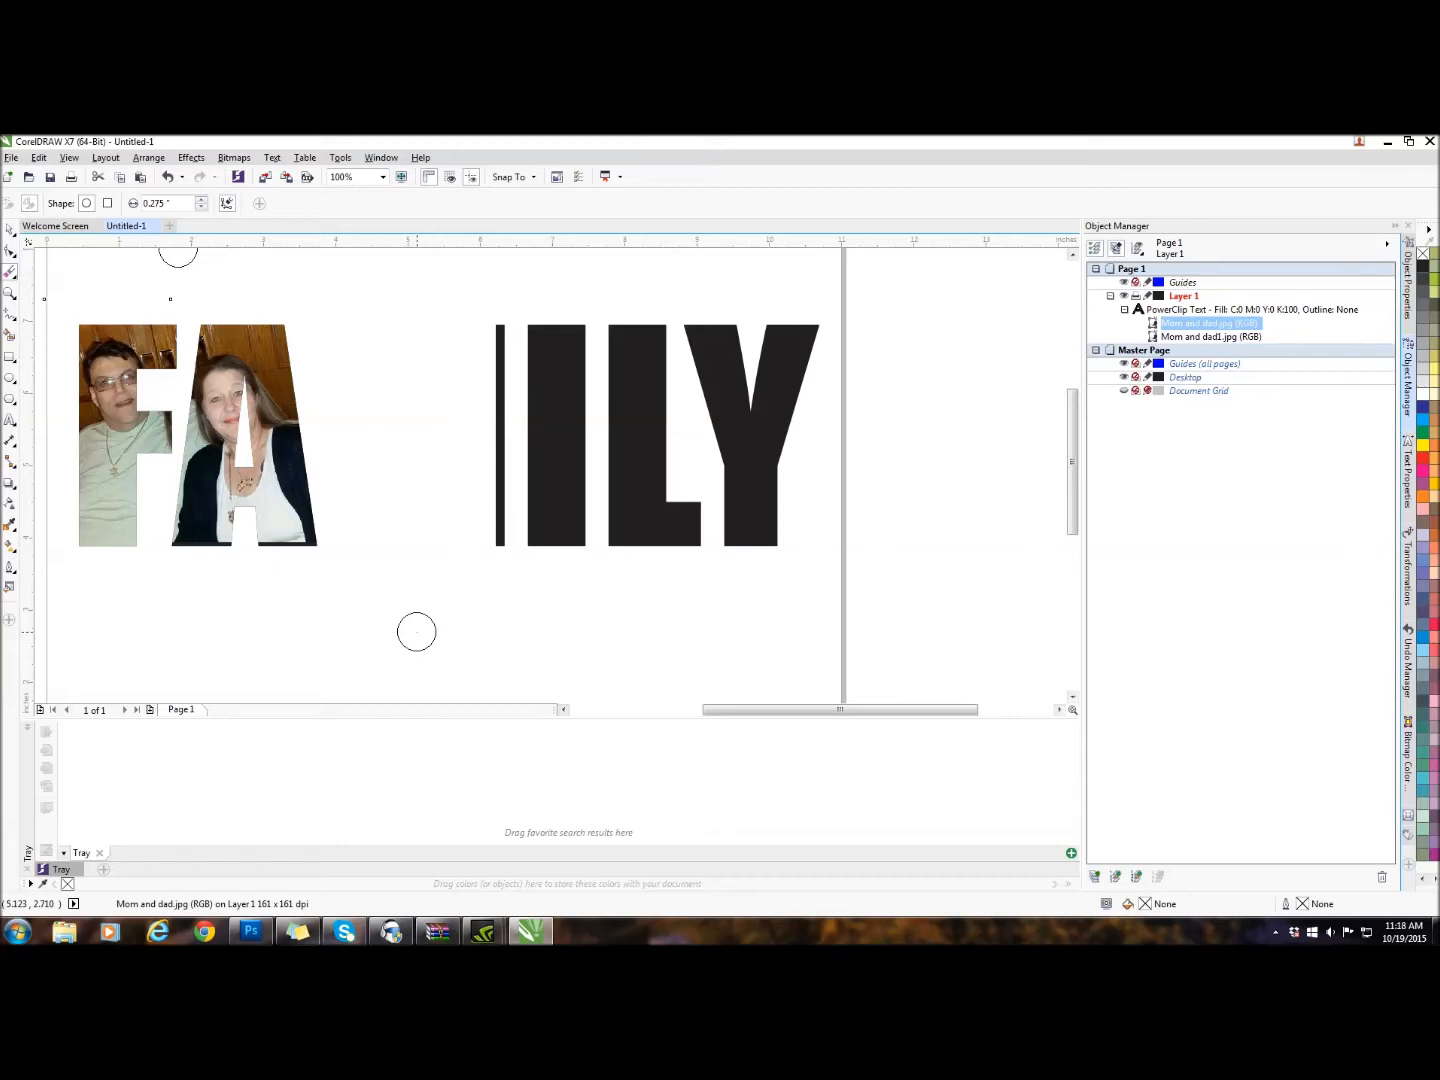
key("ctrl+z")
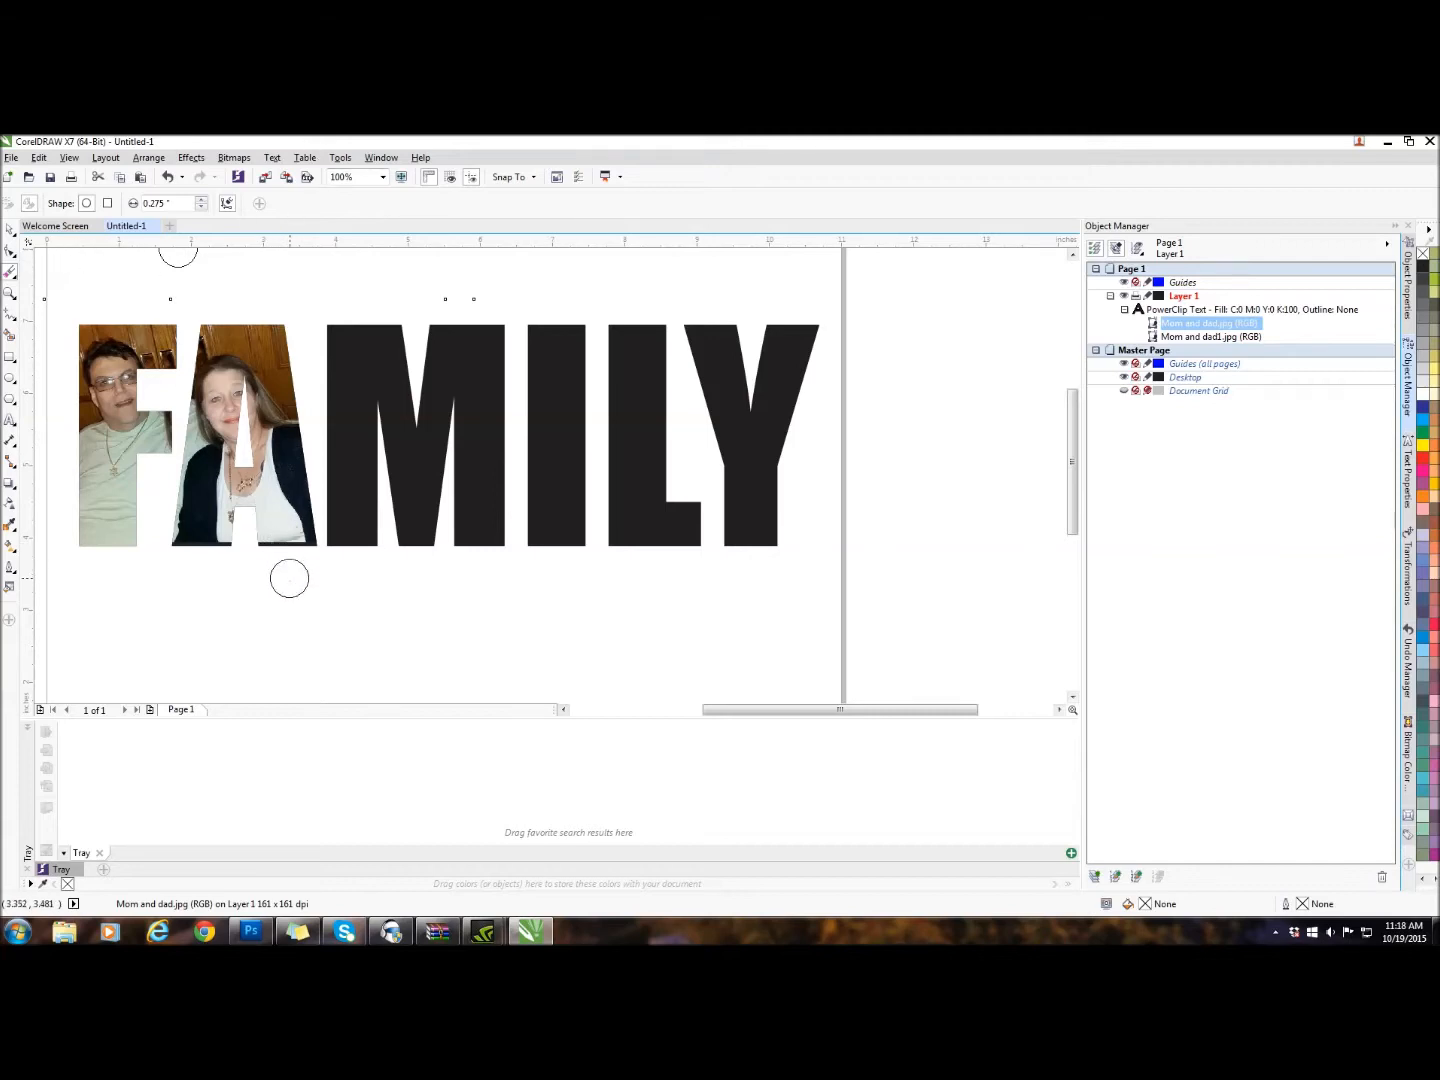
Step: Nudge the clipped Mom and dad.jpg down and left to X 2.896, Y 5.557 inches so it fills the A
key("Down")
key("Down")
left_click(10, 230)
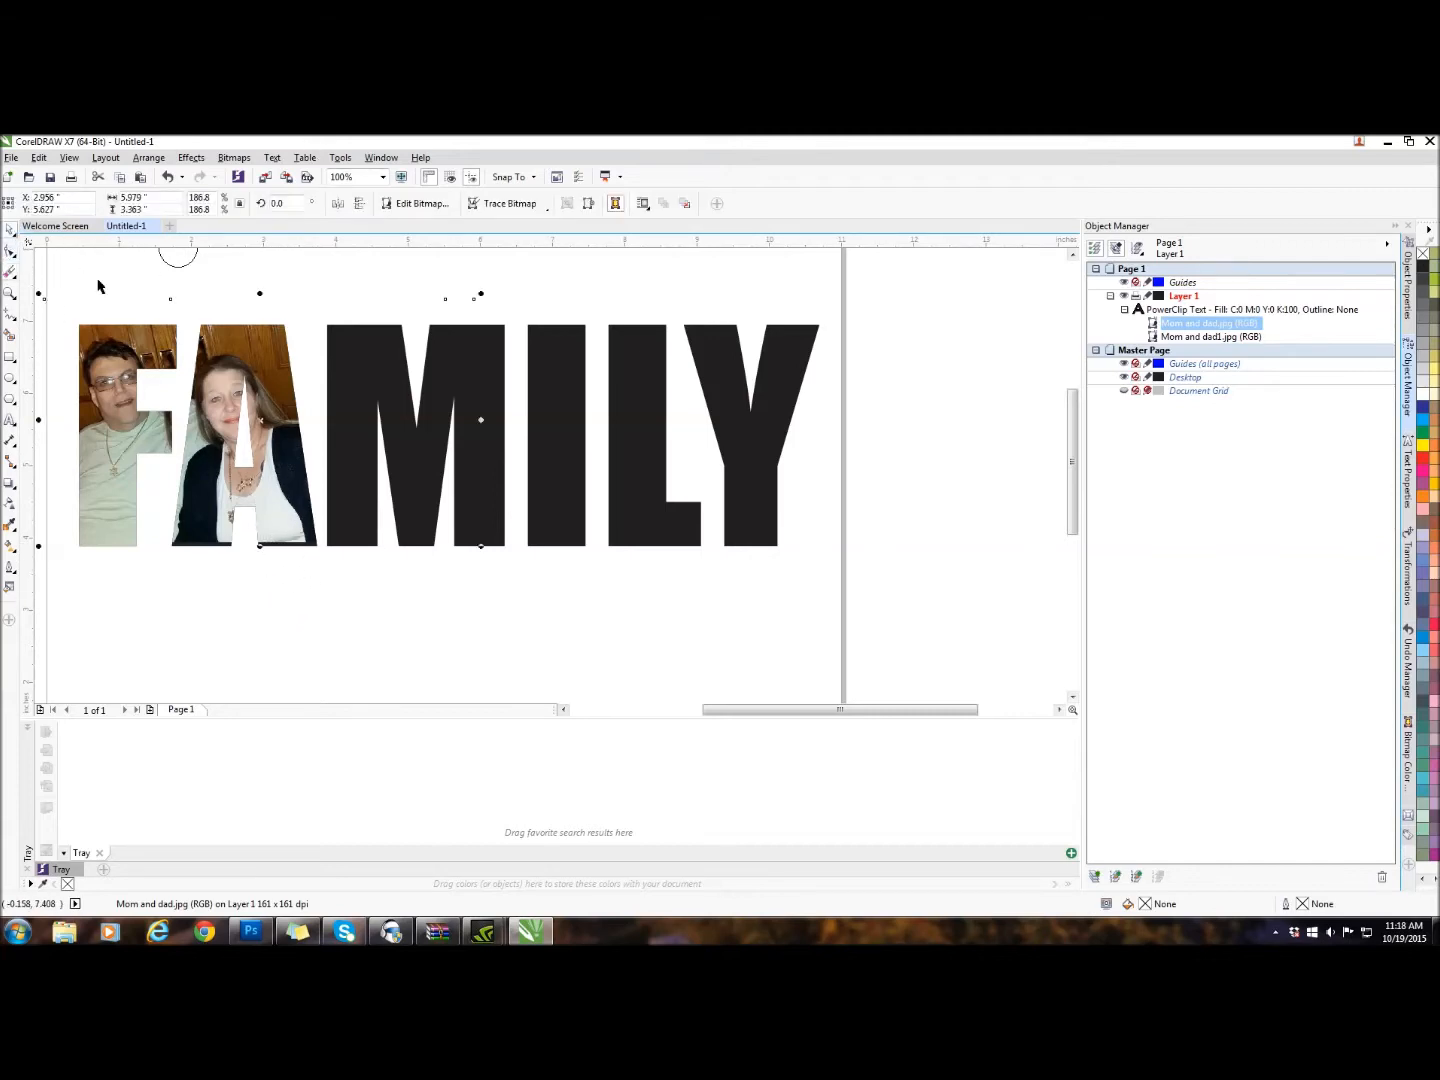
key("Down")
key("Down")
key("Down")
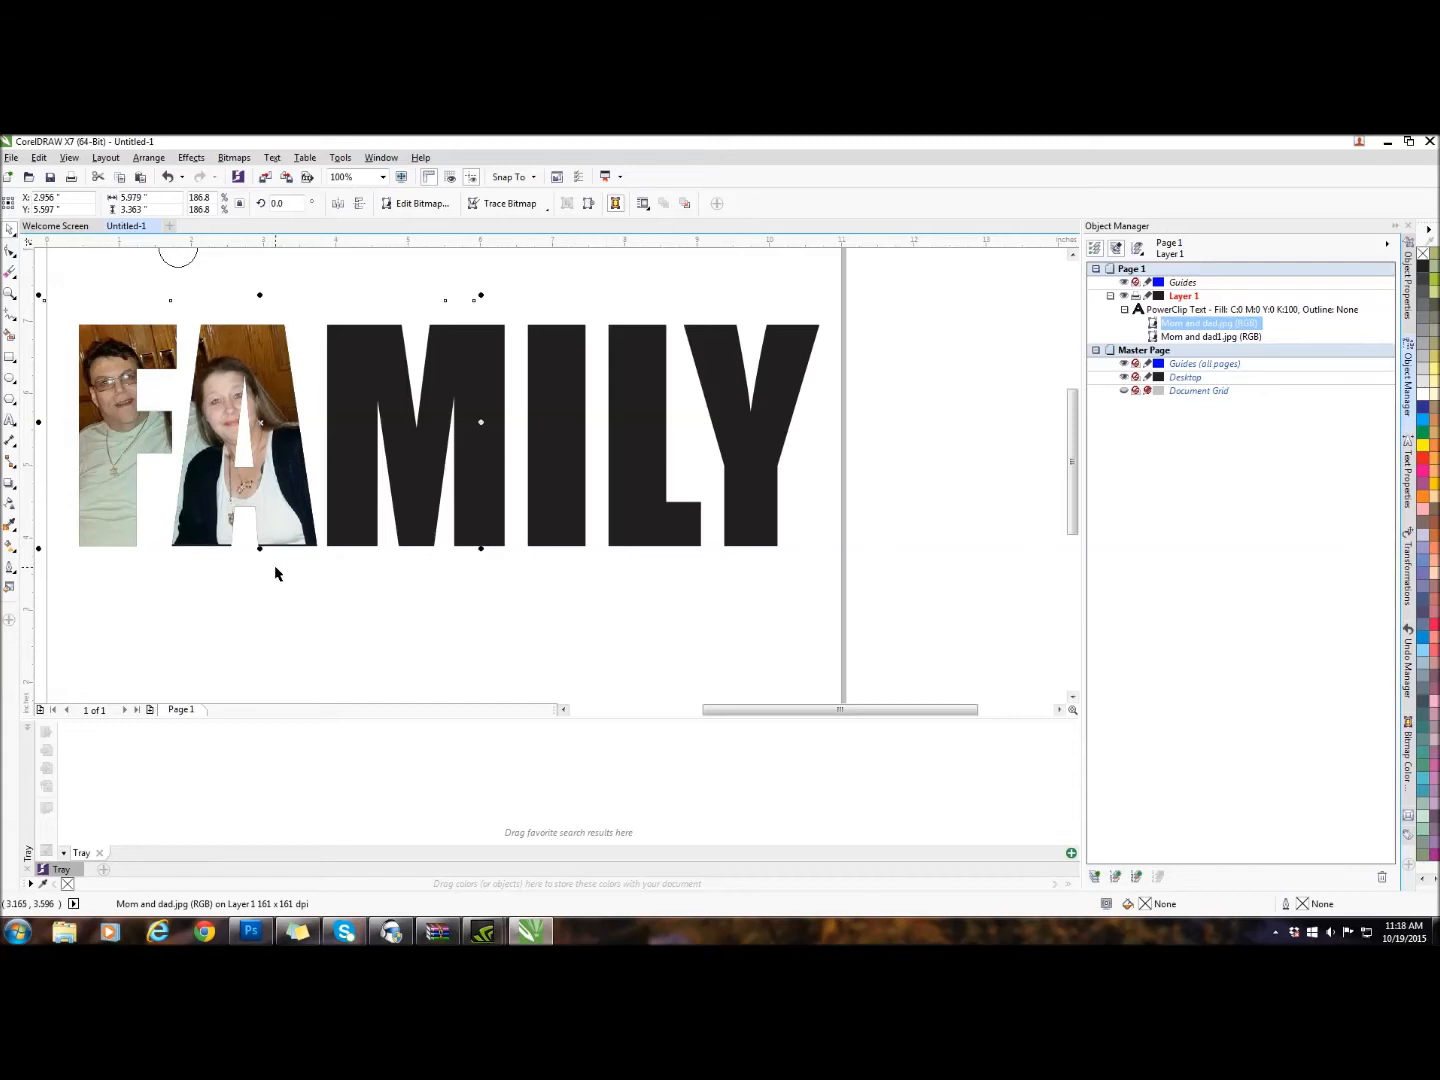
key("Down")
key("Down")
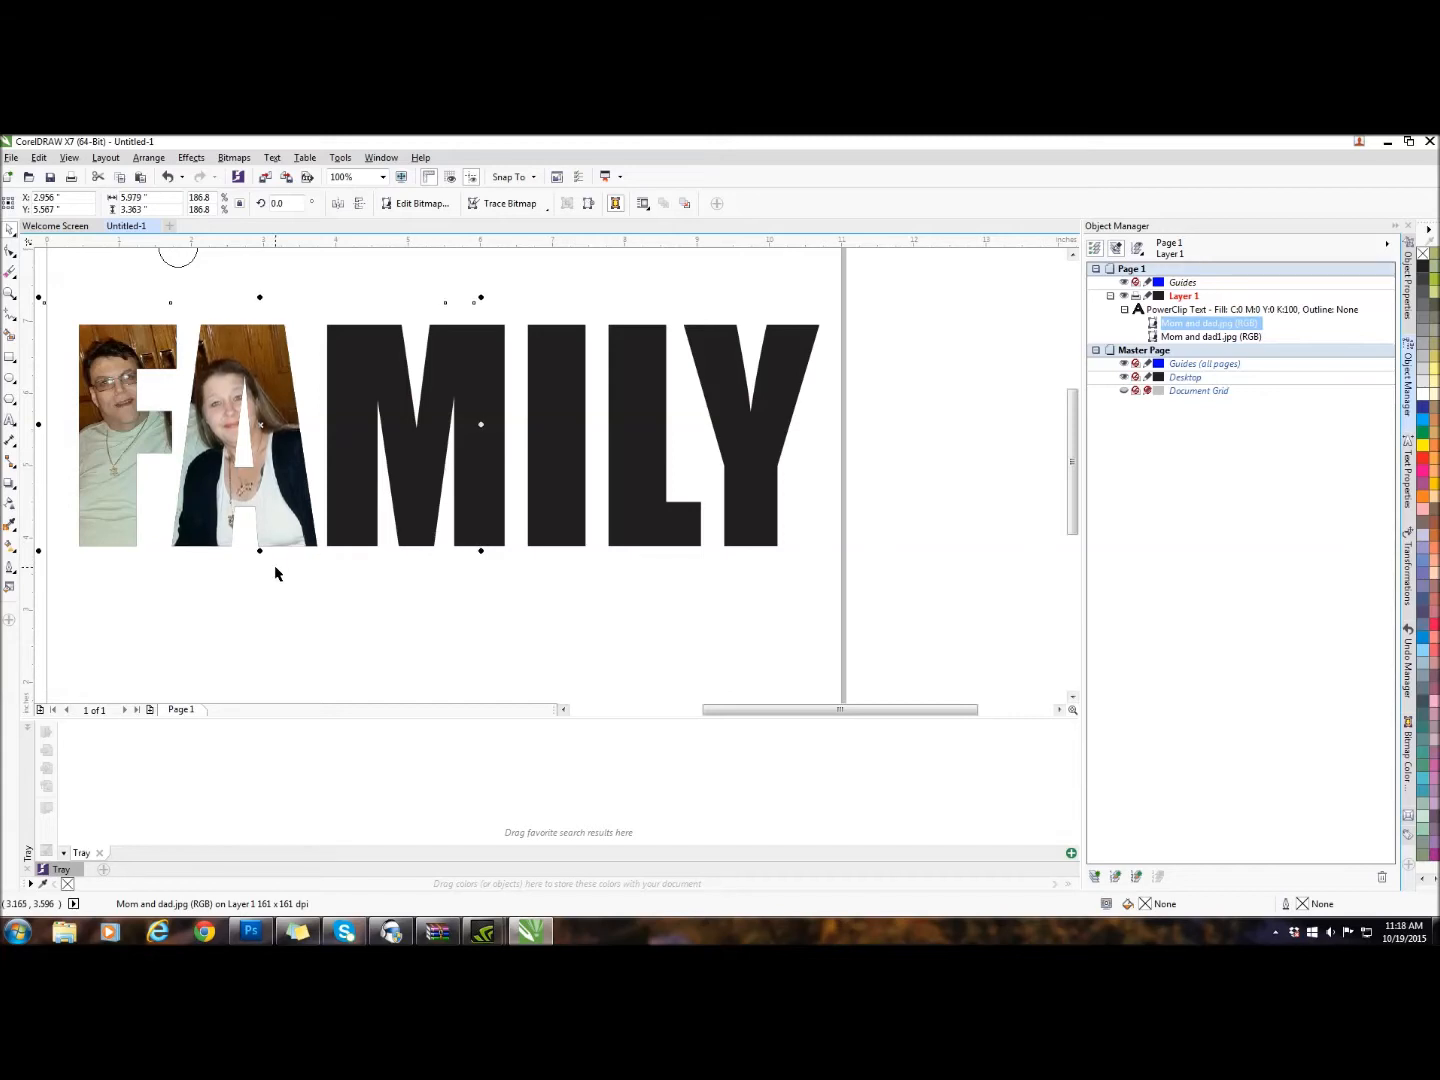
key("Left")
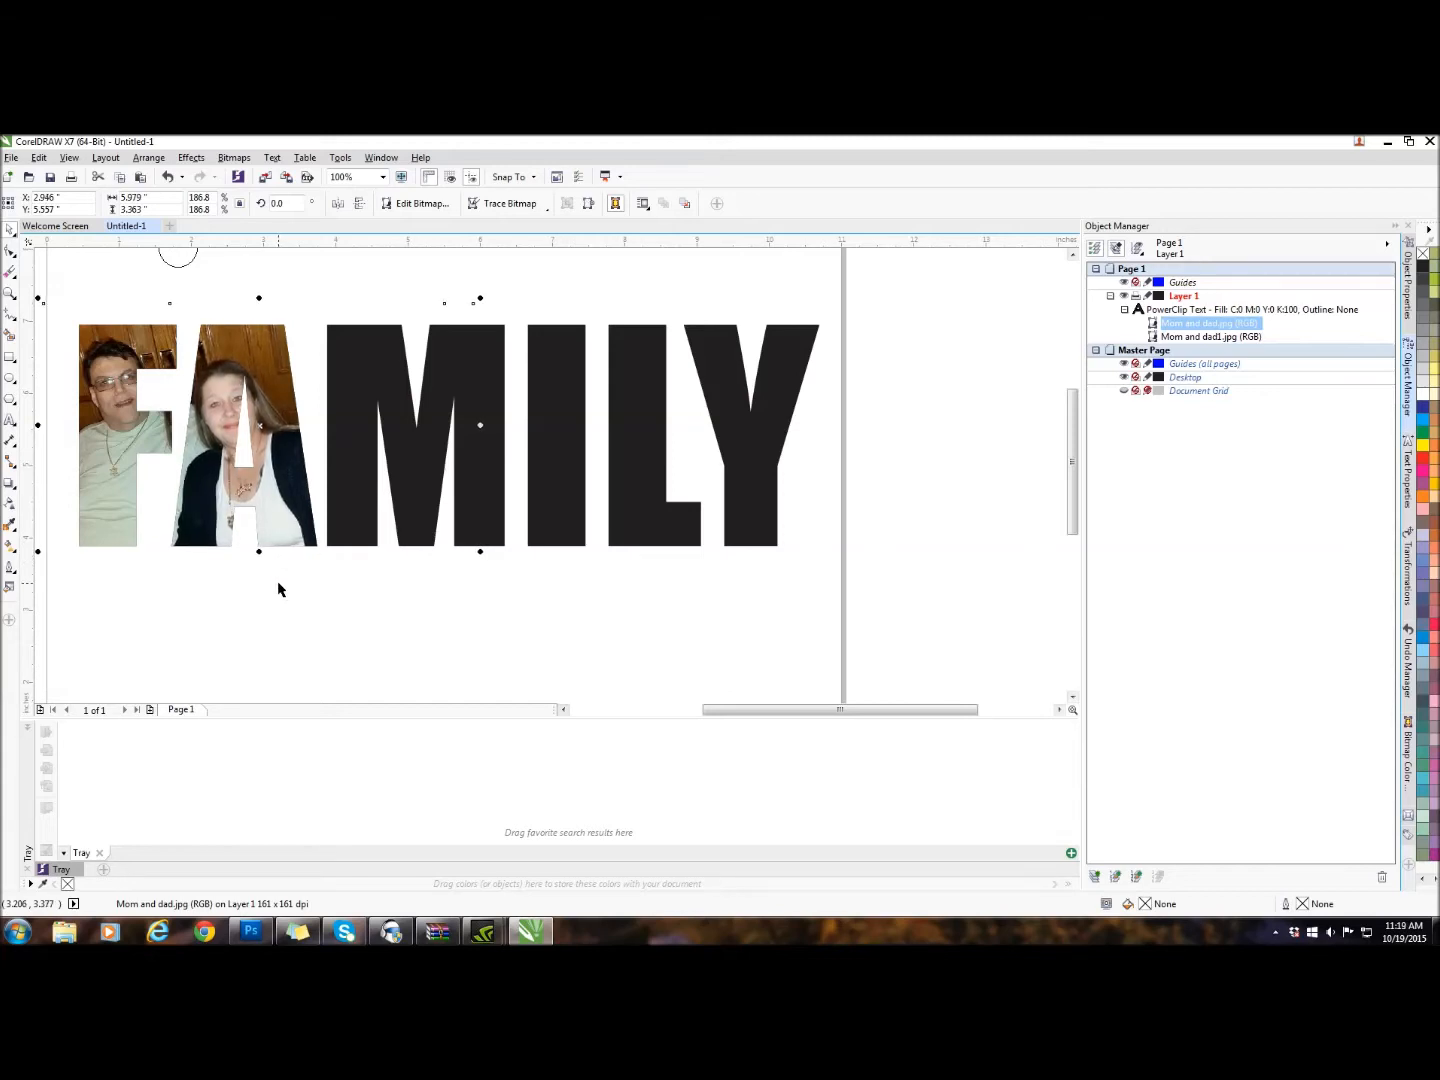
key("Left")
key("Left")
key("Left")
key("Left")
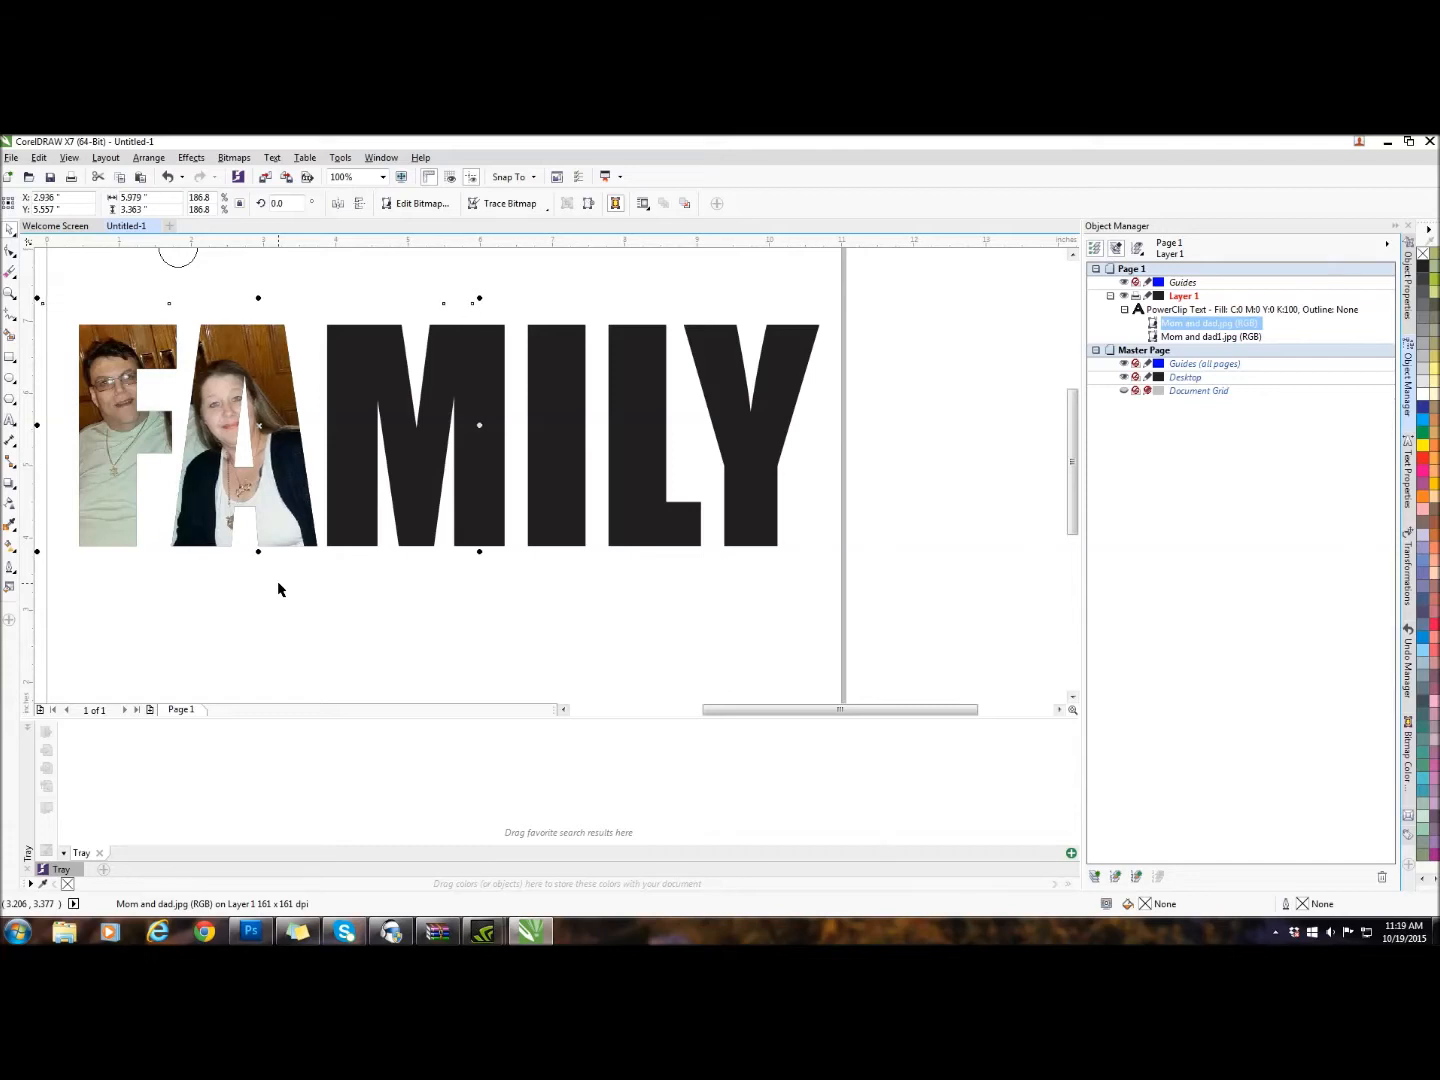
key("Left")
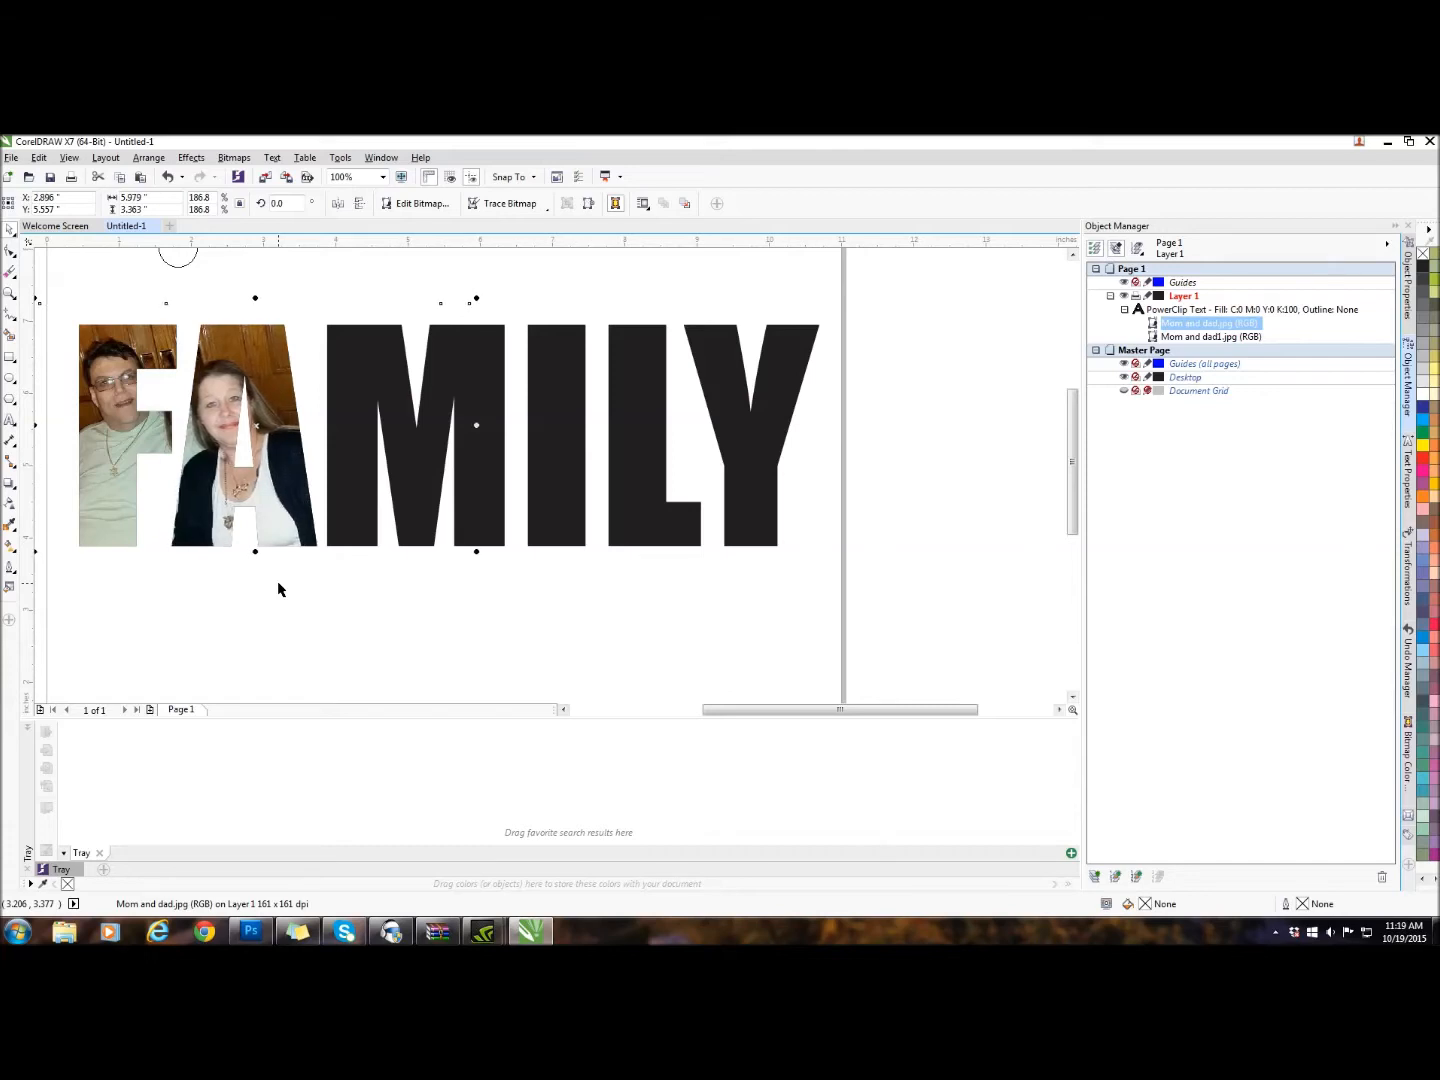
Step: Nudge the clipped Mom and dad.jpg left to X 2.866 inches and slightly down inside the A, and deselect it
key("Left")
key("Left")
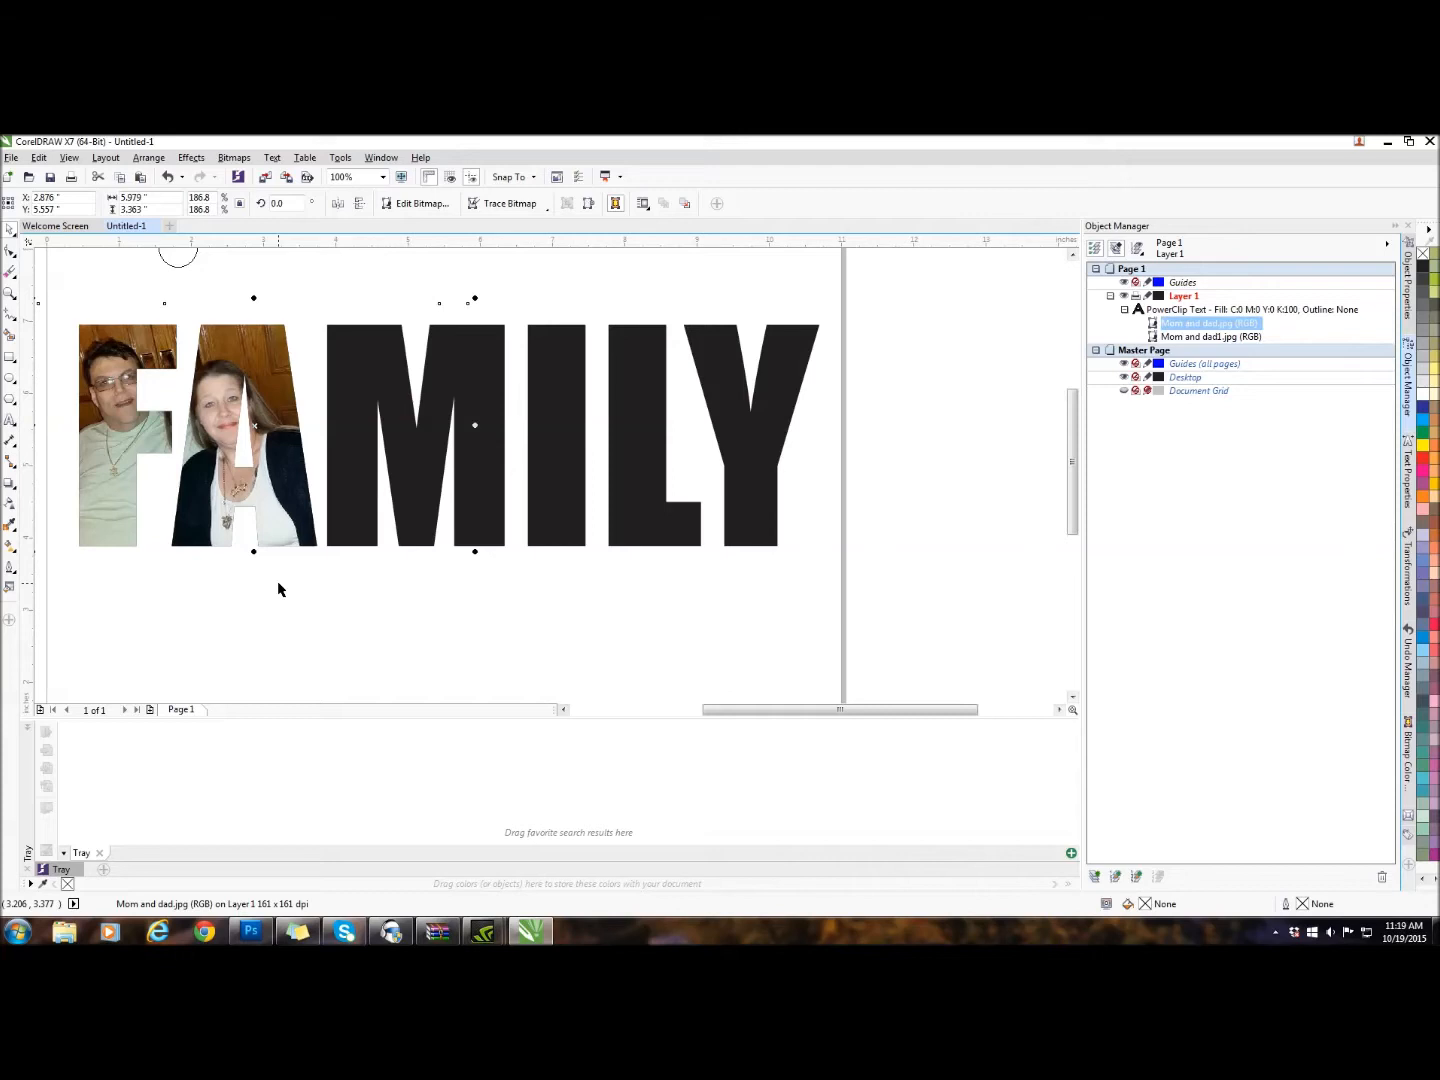
key("Left")
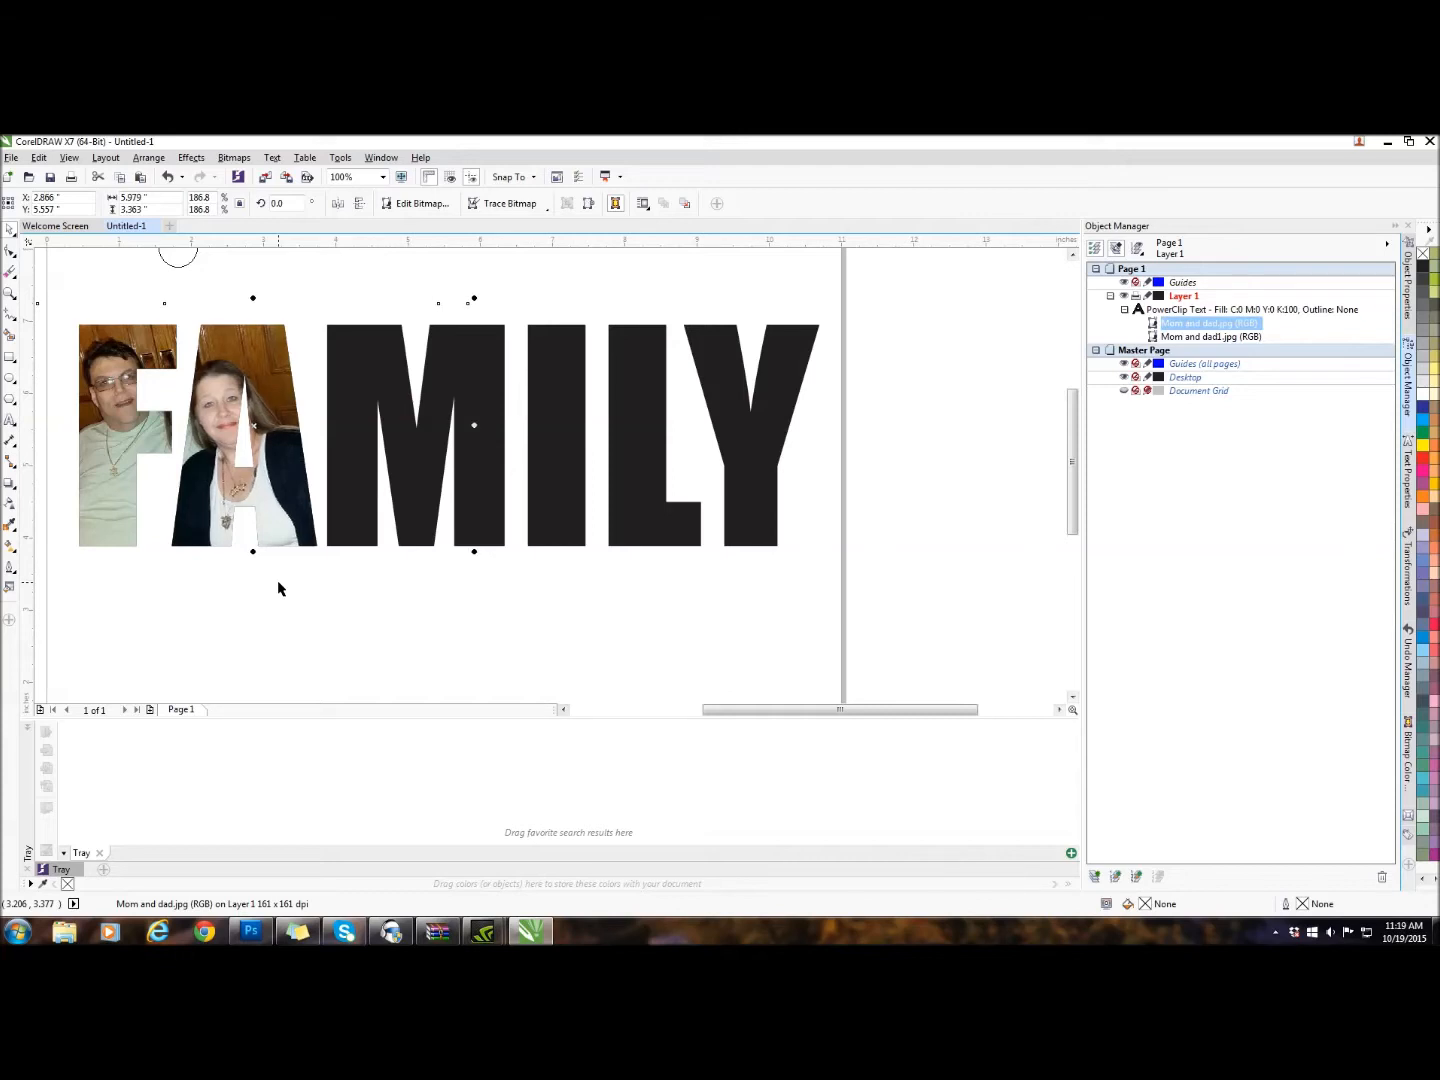
key("Down")
left_click(12, 252)
left_click(393, 619)
left_click(494, 656)
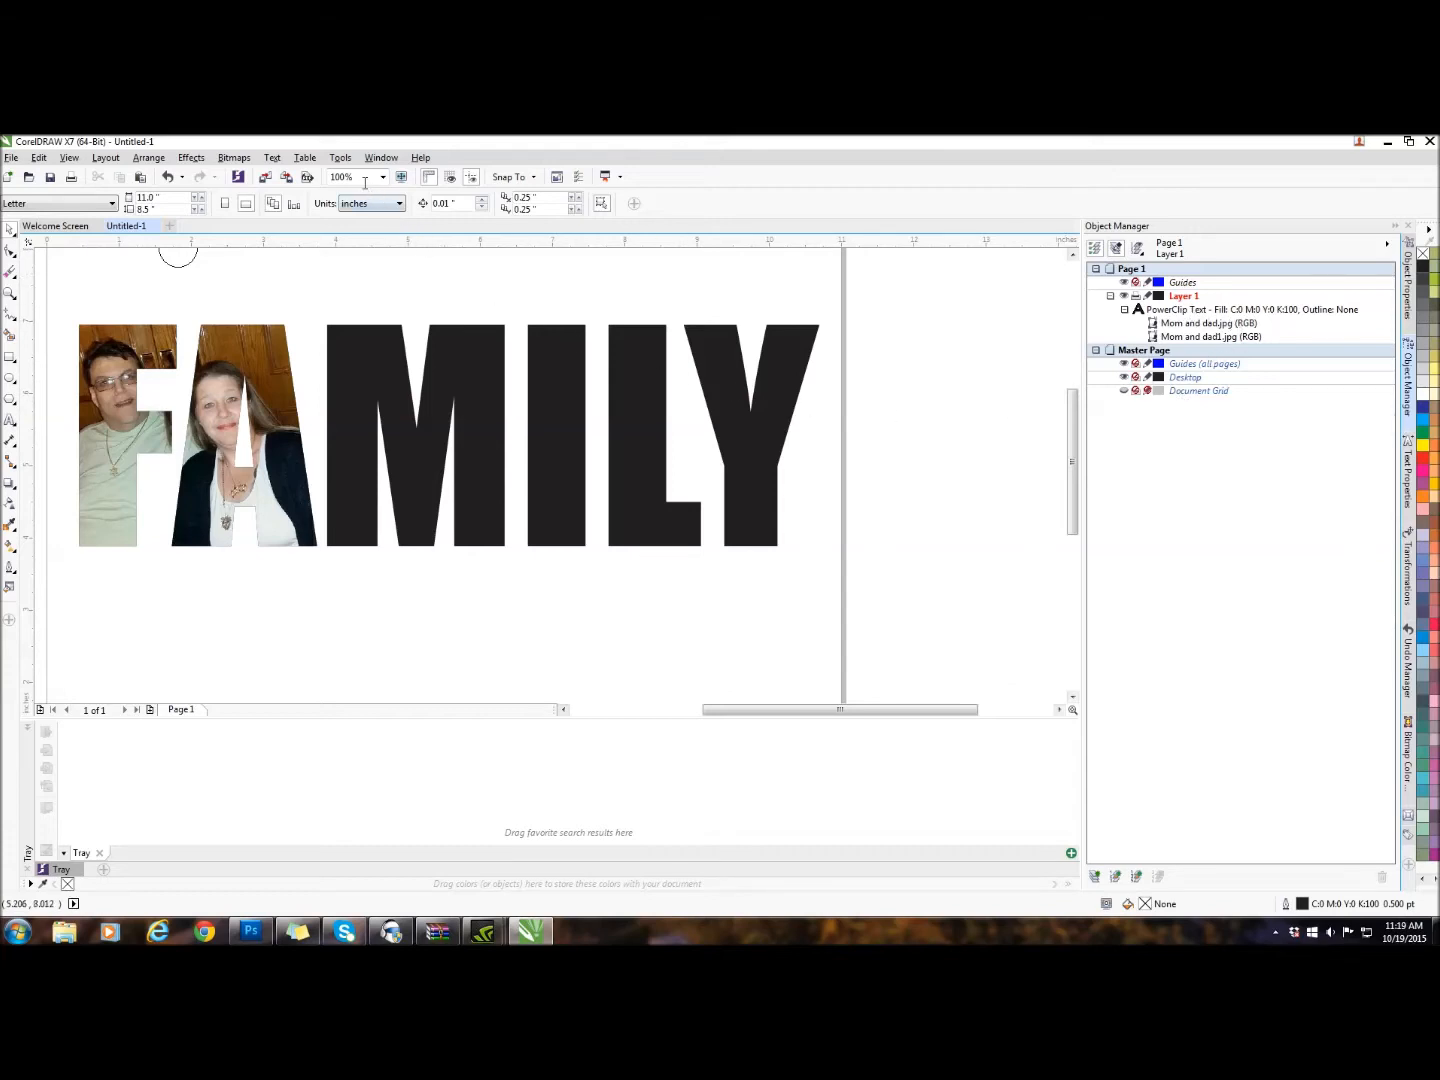
left_click(340, 158)
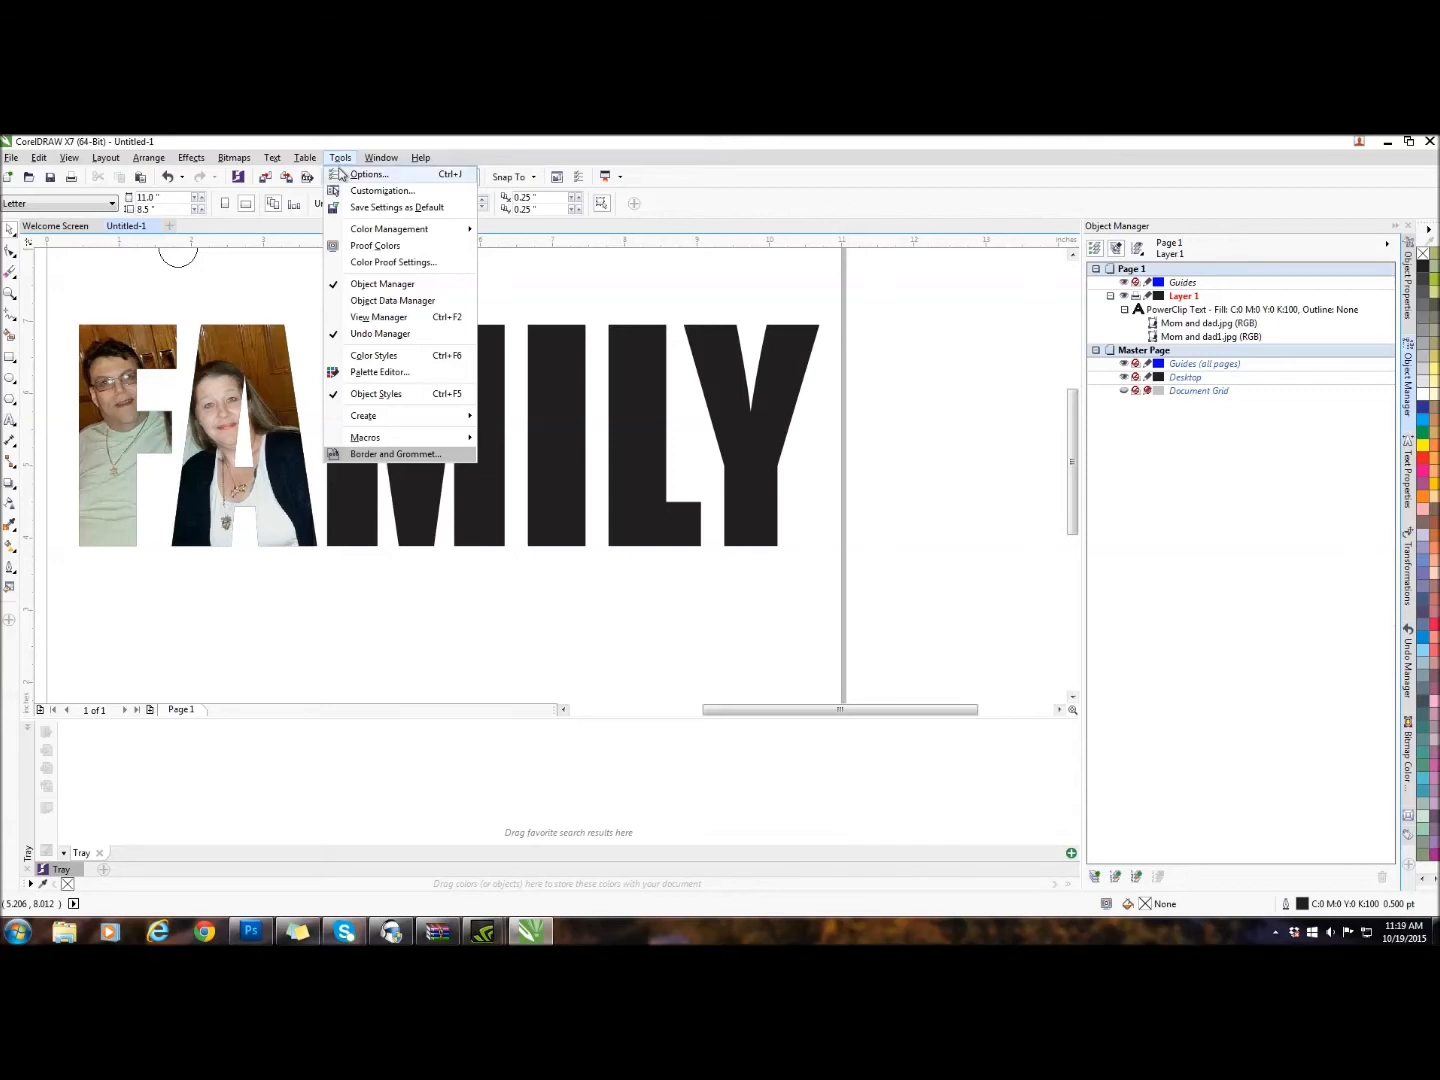
mouse_move(381, 158)
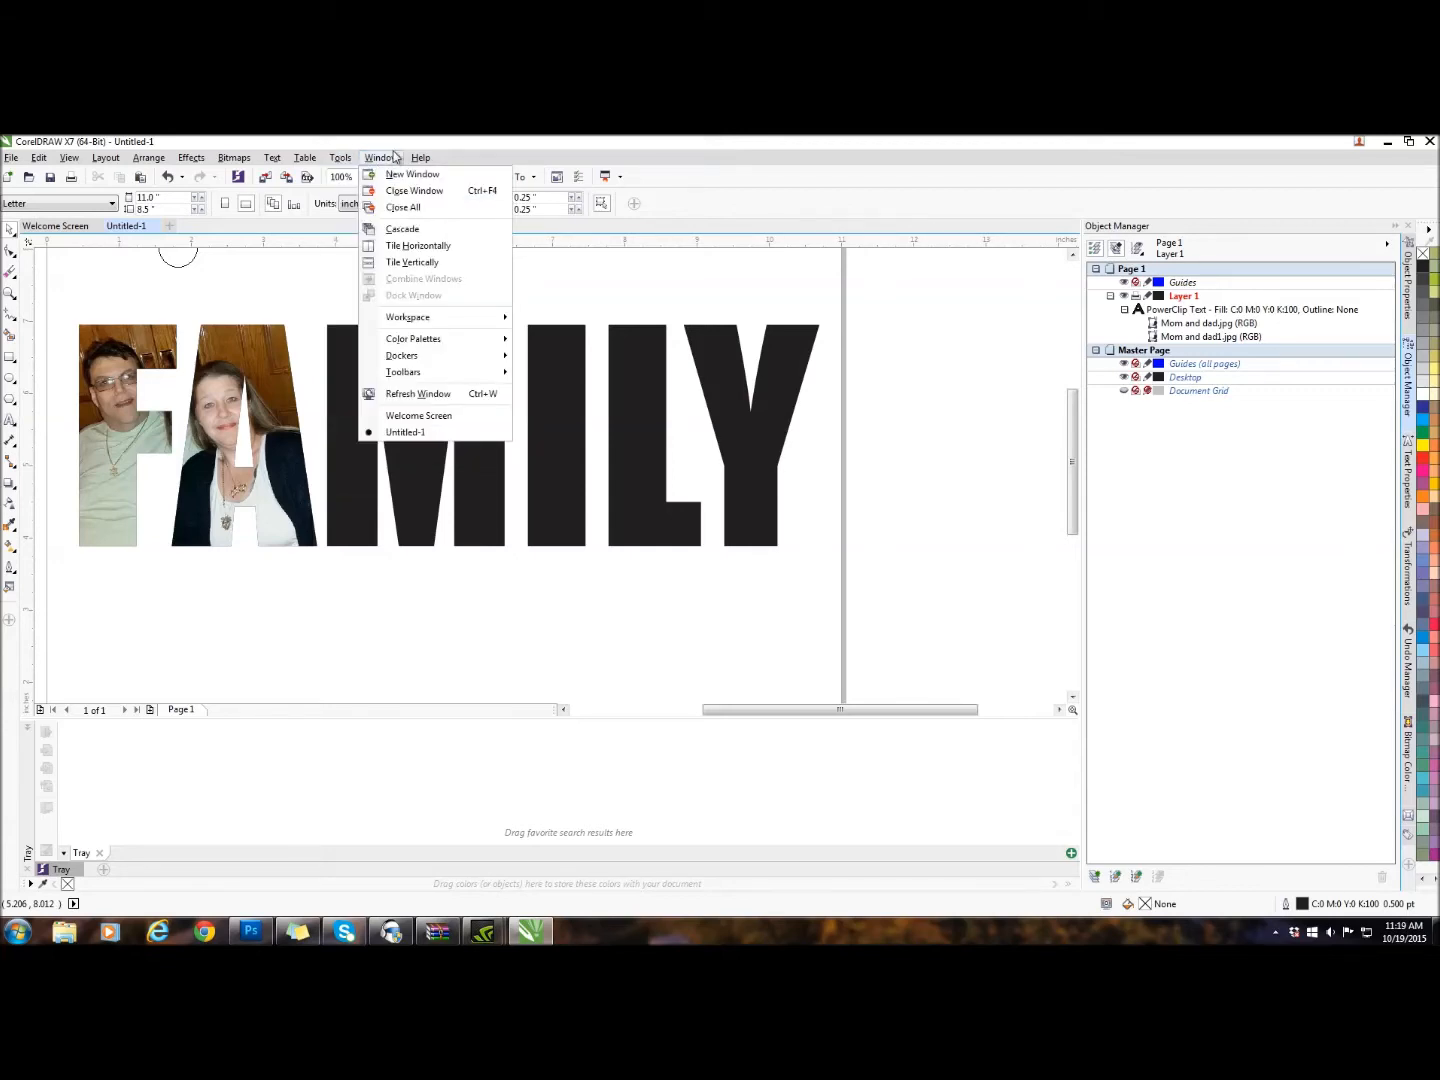
mouse_move(414, 358)
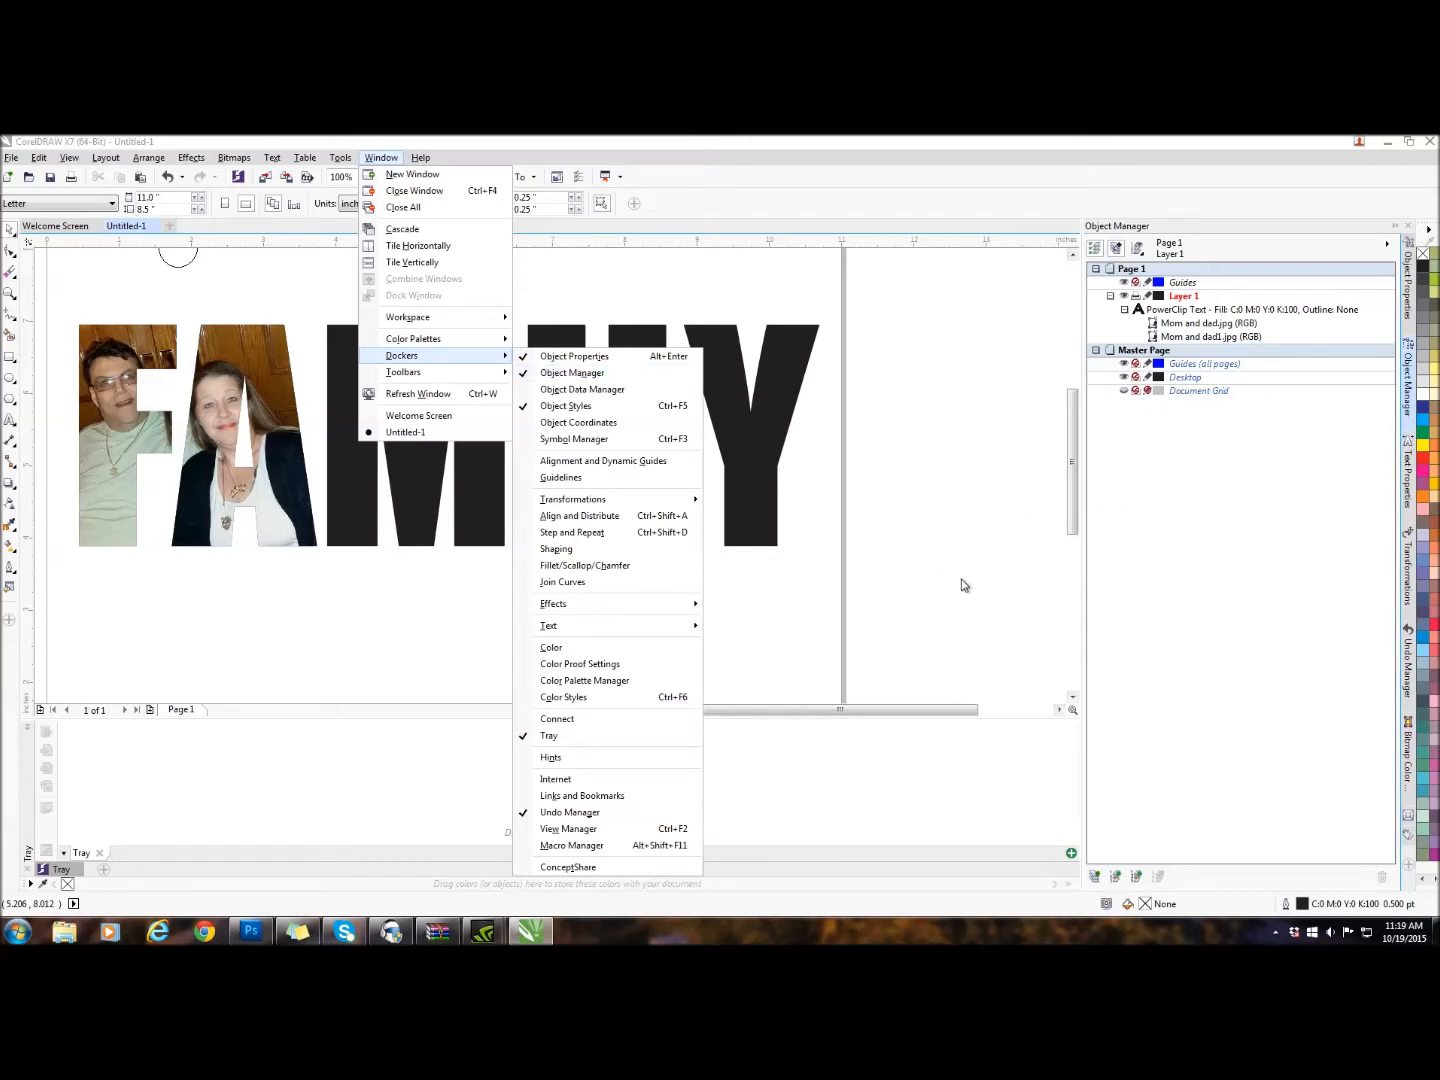
left_click(982, 518)
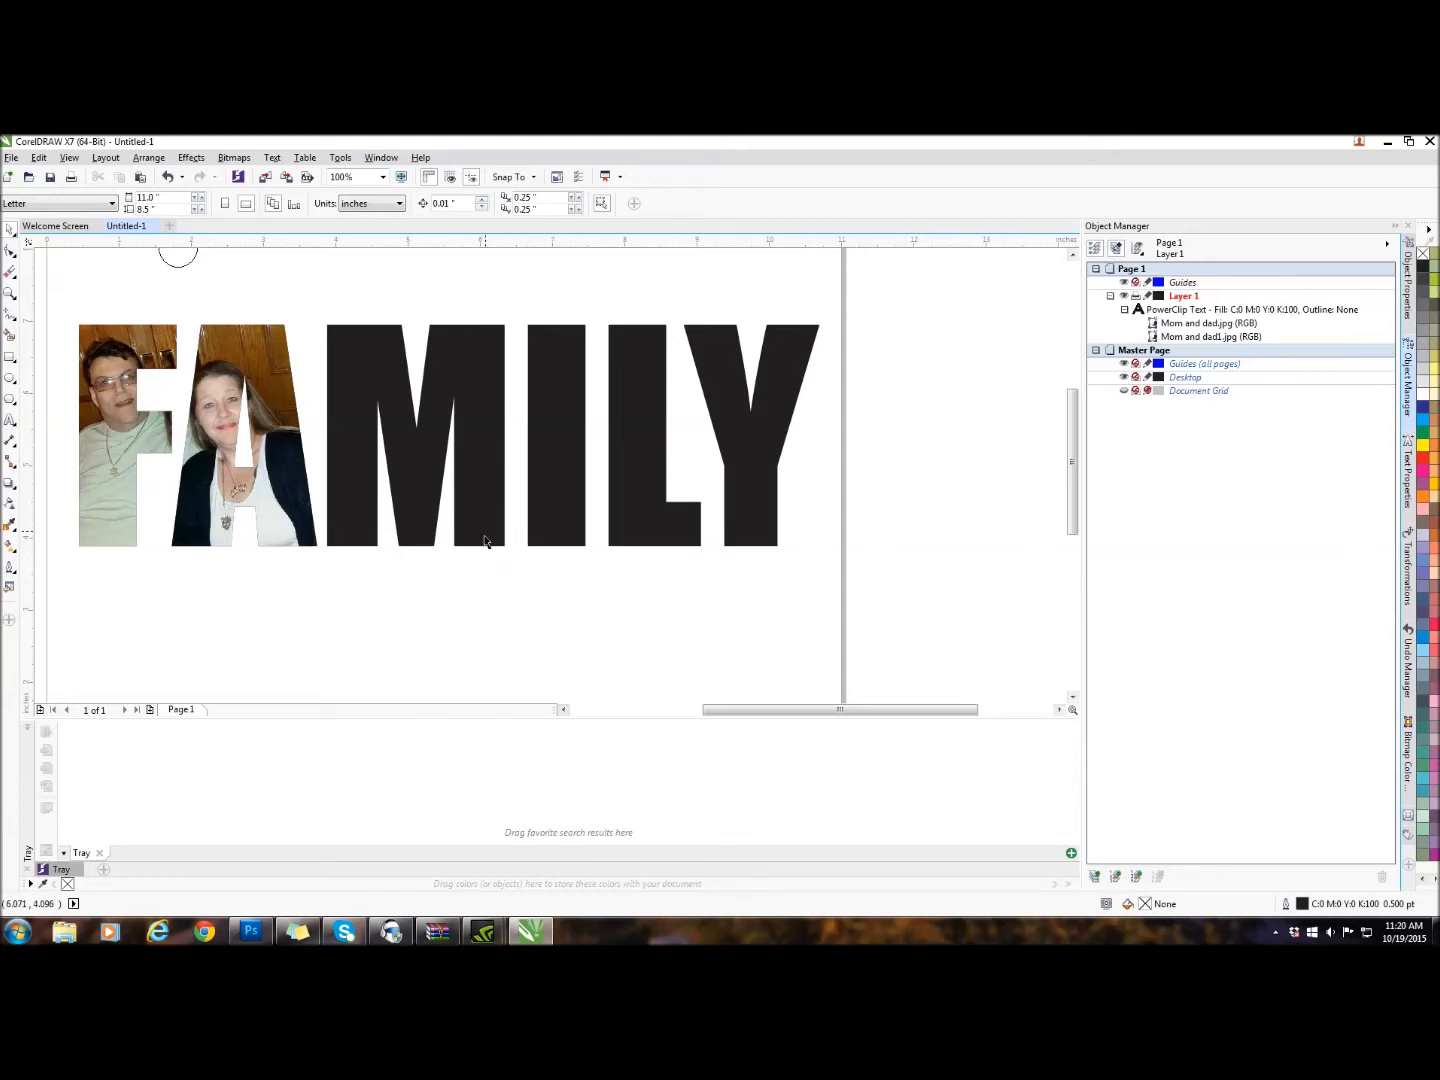
Step: Import the portrait photo of the long-haired girl and place it below the FAMILY text
right_click(413, 643)
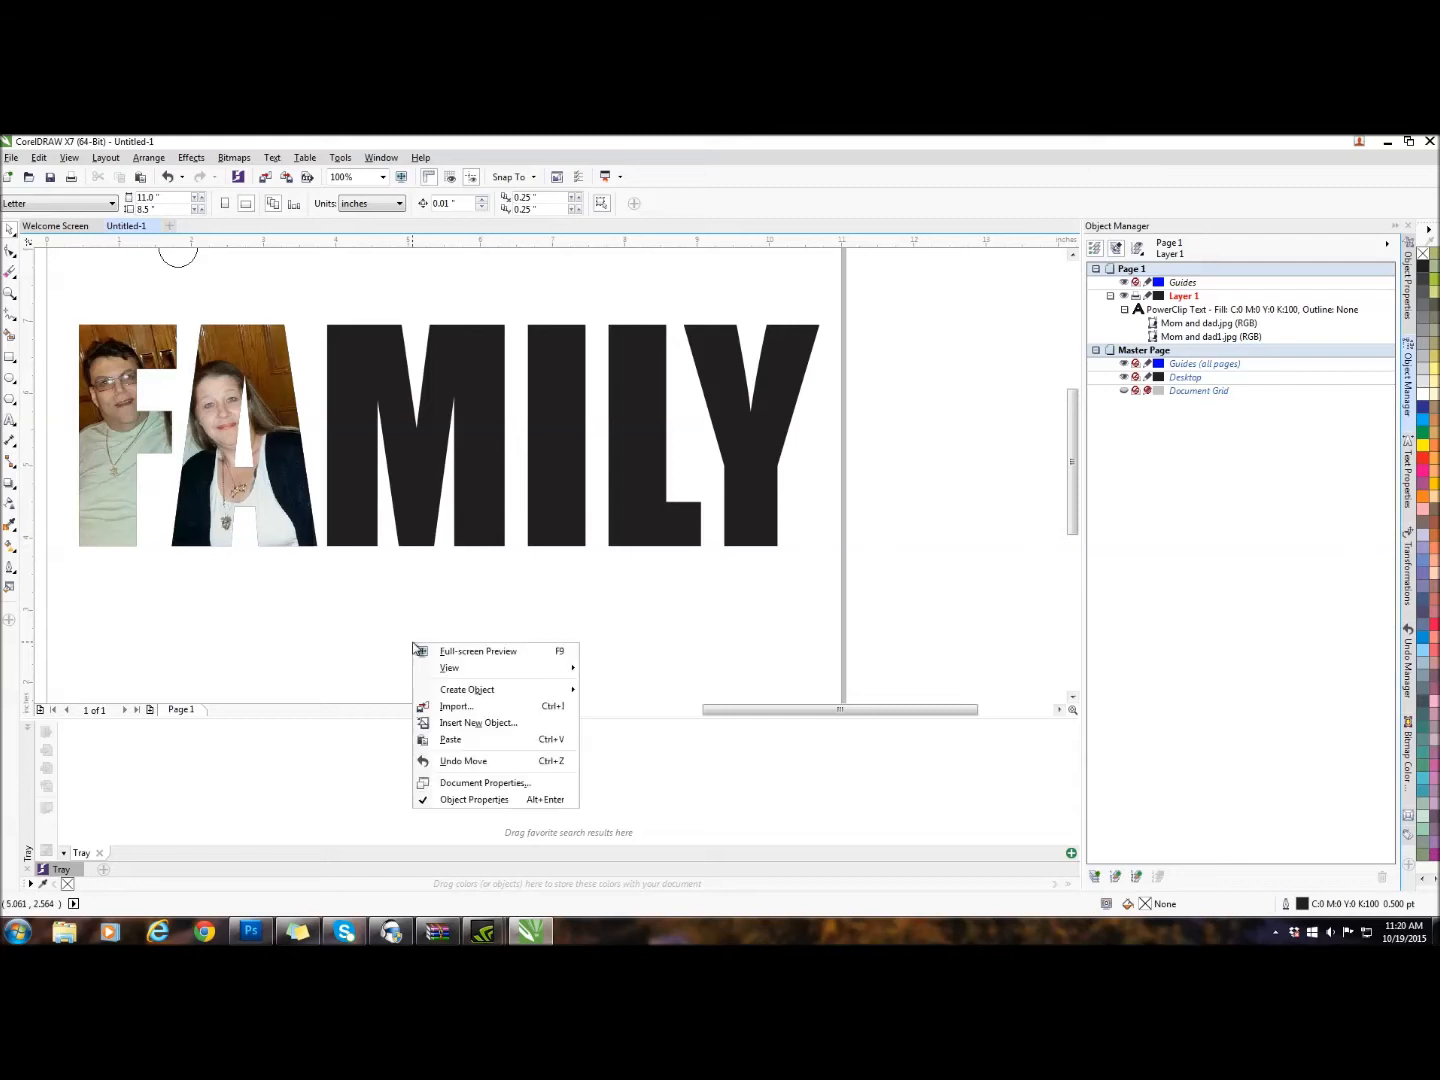
left_click(455, 707)
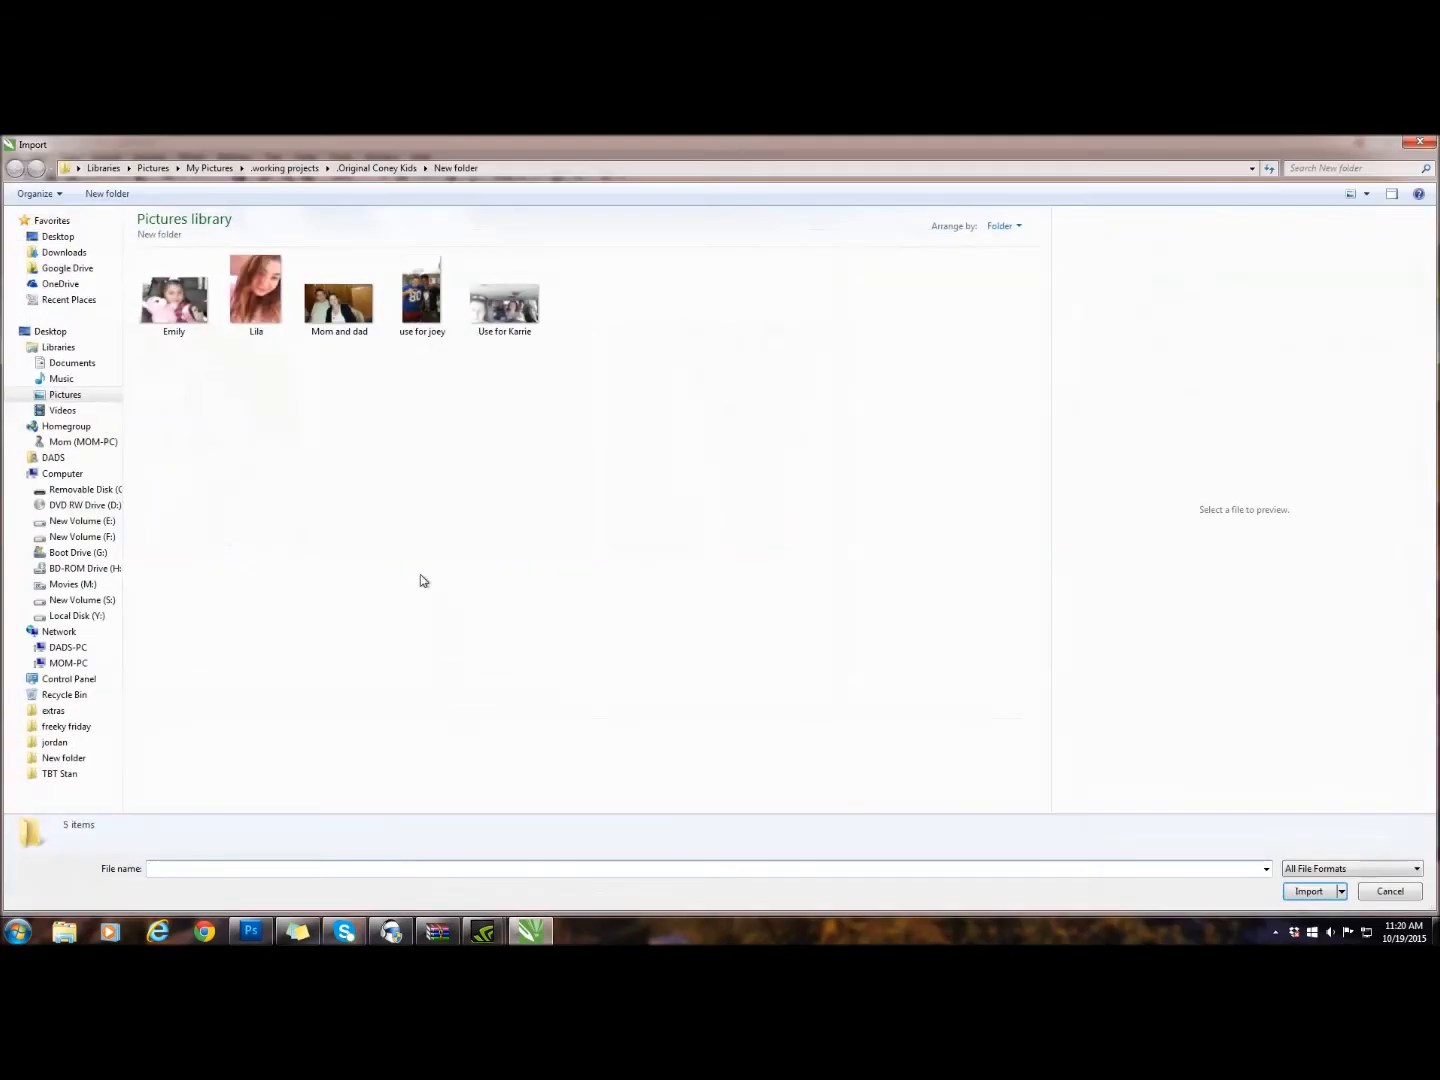
left_click(257, 308)
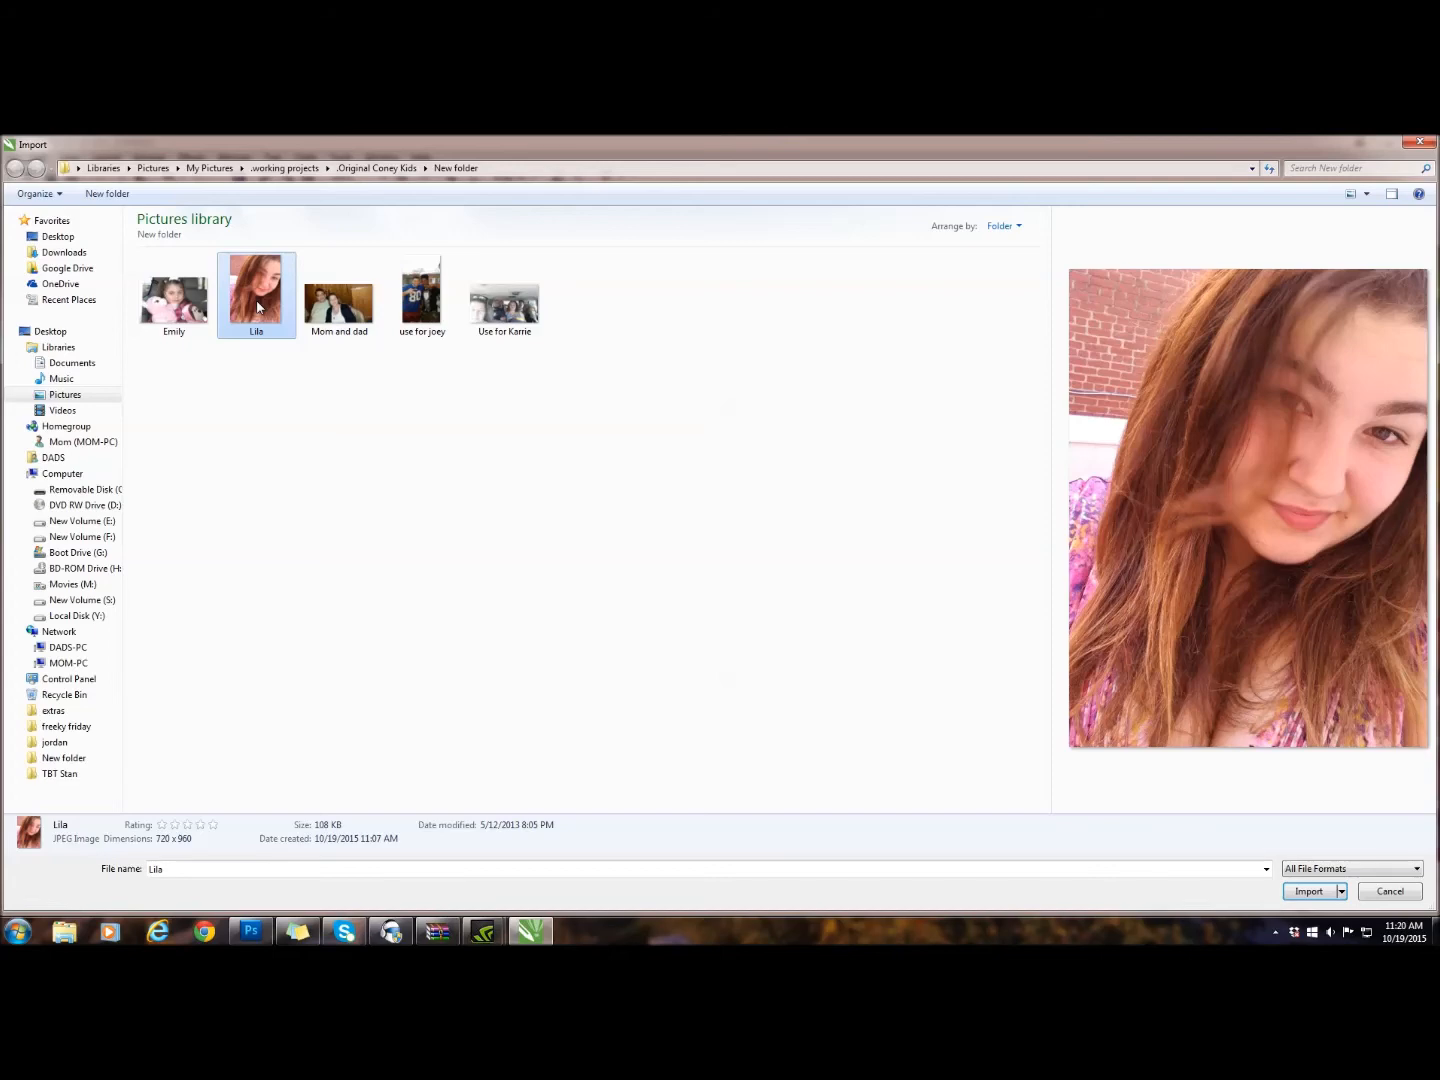
double_click(257, 307)
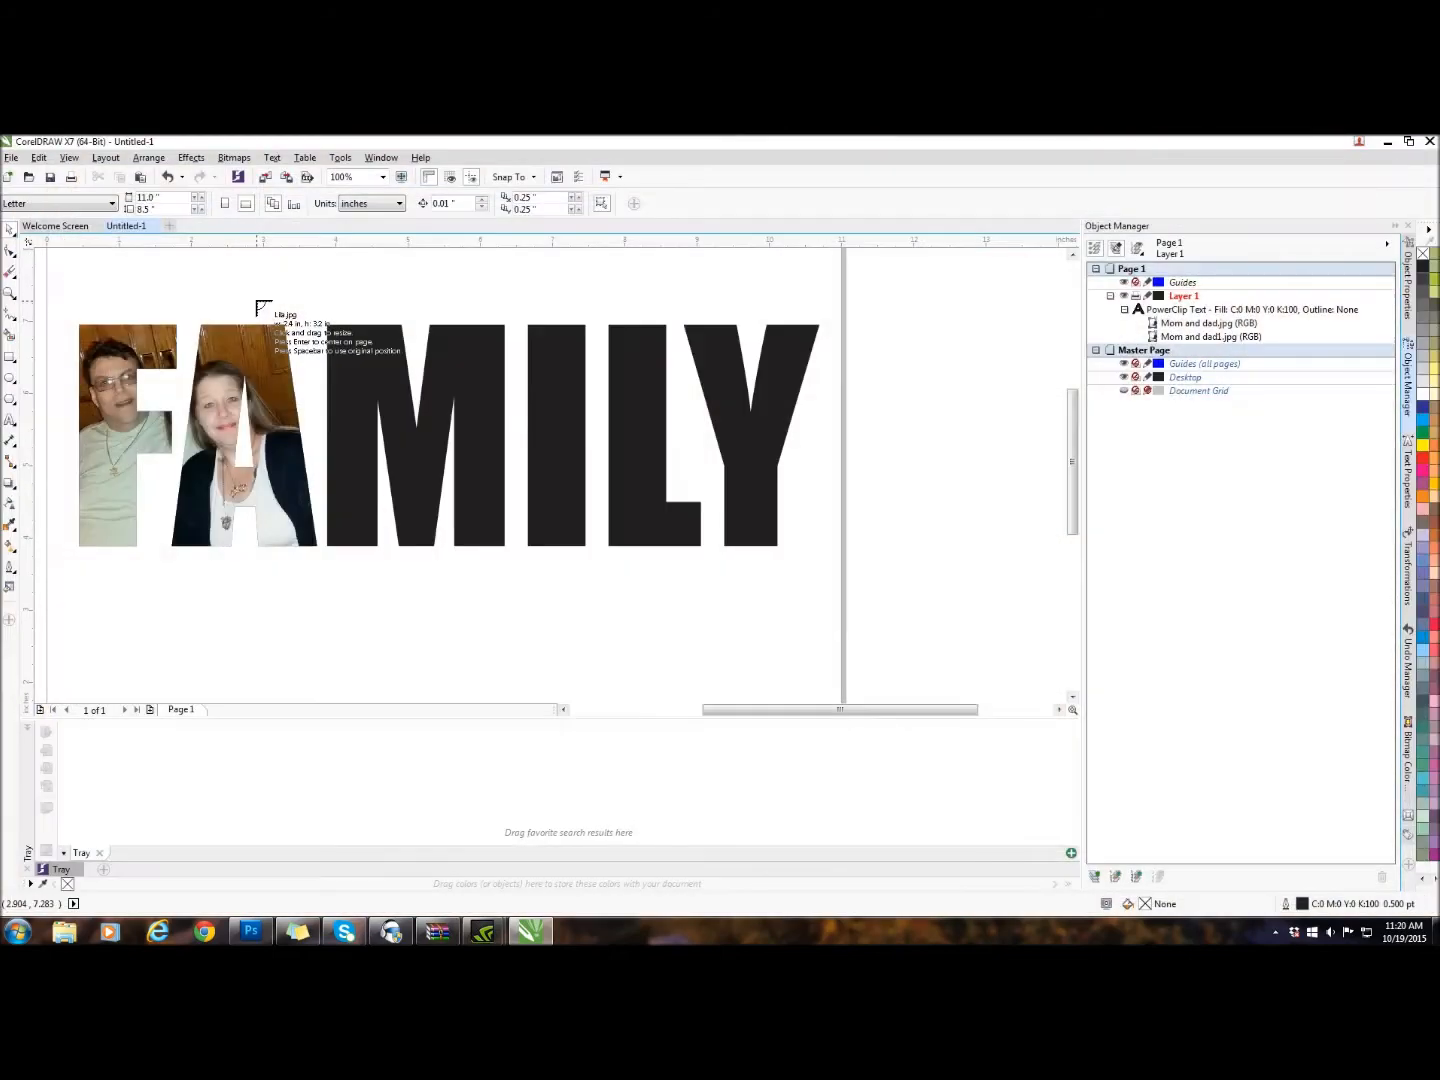
left_click(645, 582)
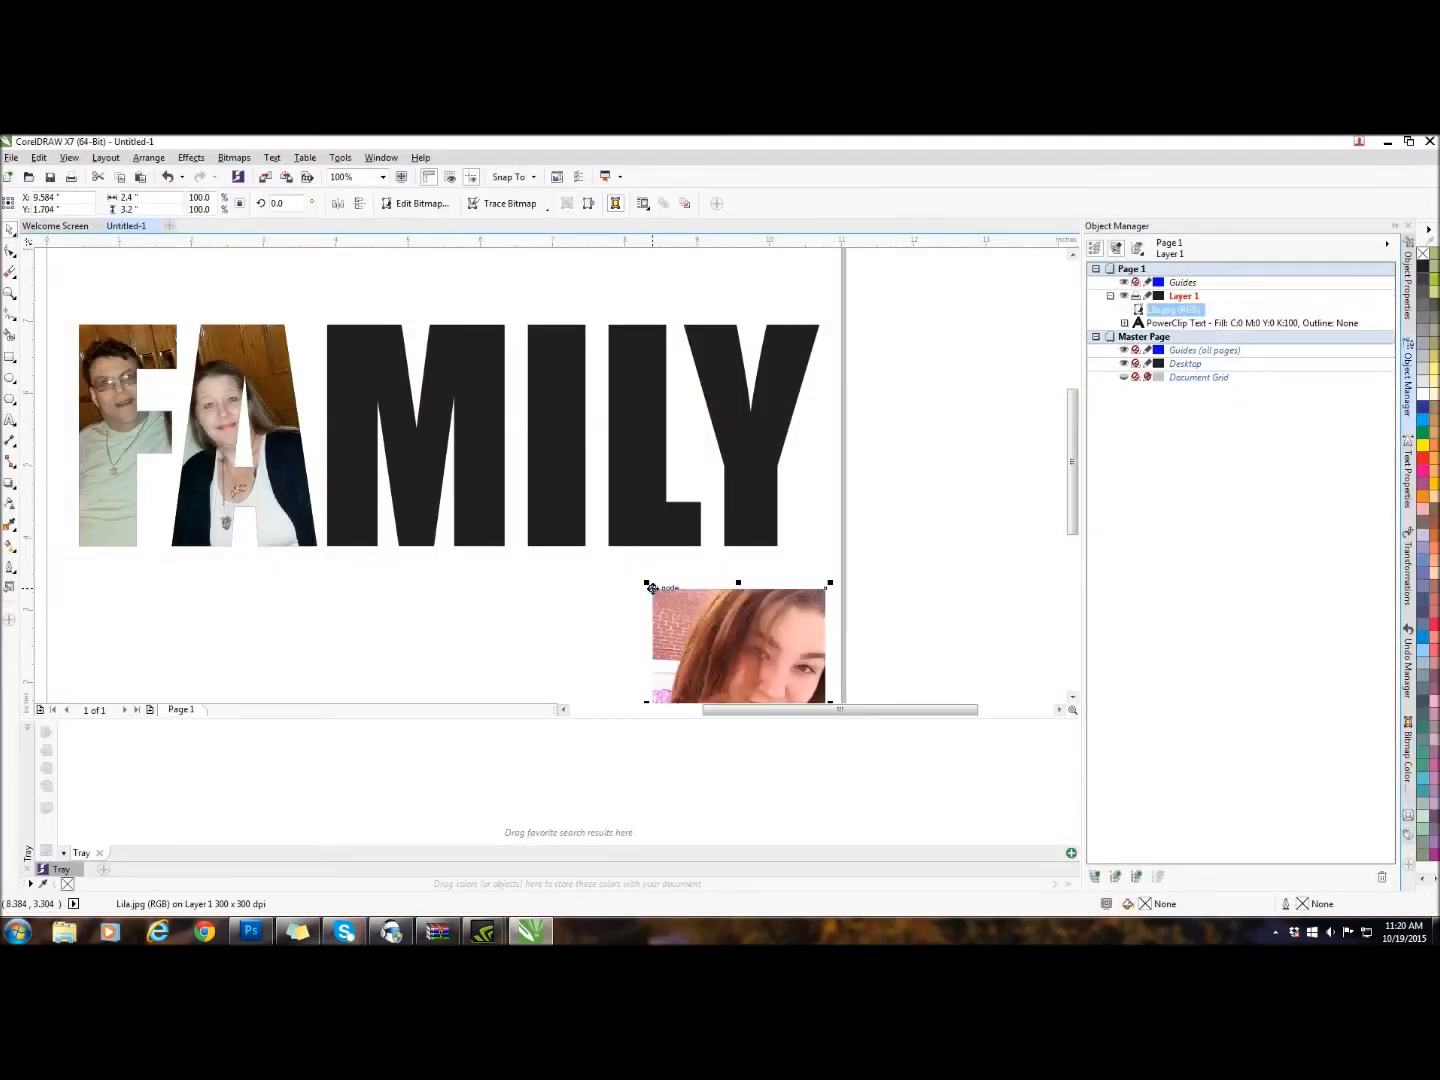
Step: Enlarge the girl's photo to about 112% and add it to the FAMILY PowerClip, positioned over the M
left_click_drag(766, 660, 561, 633)
left_click_drag(621, 551, 649, 530)
left_click_drag(541, 655, 418, 449)
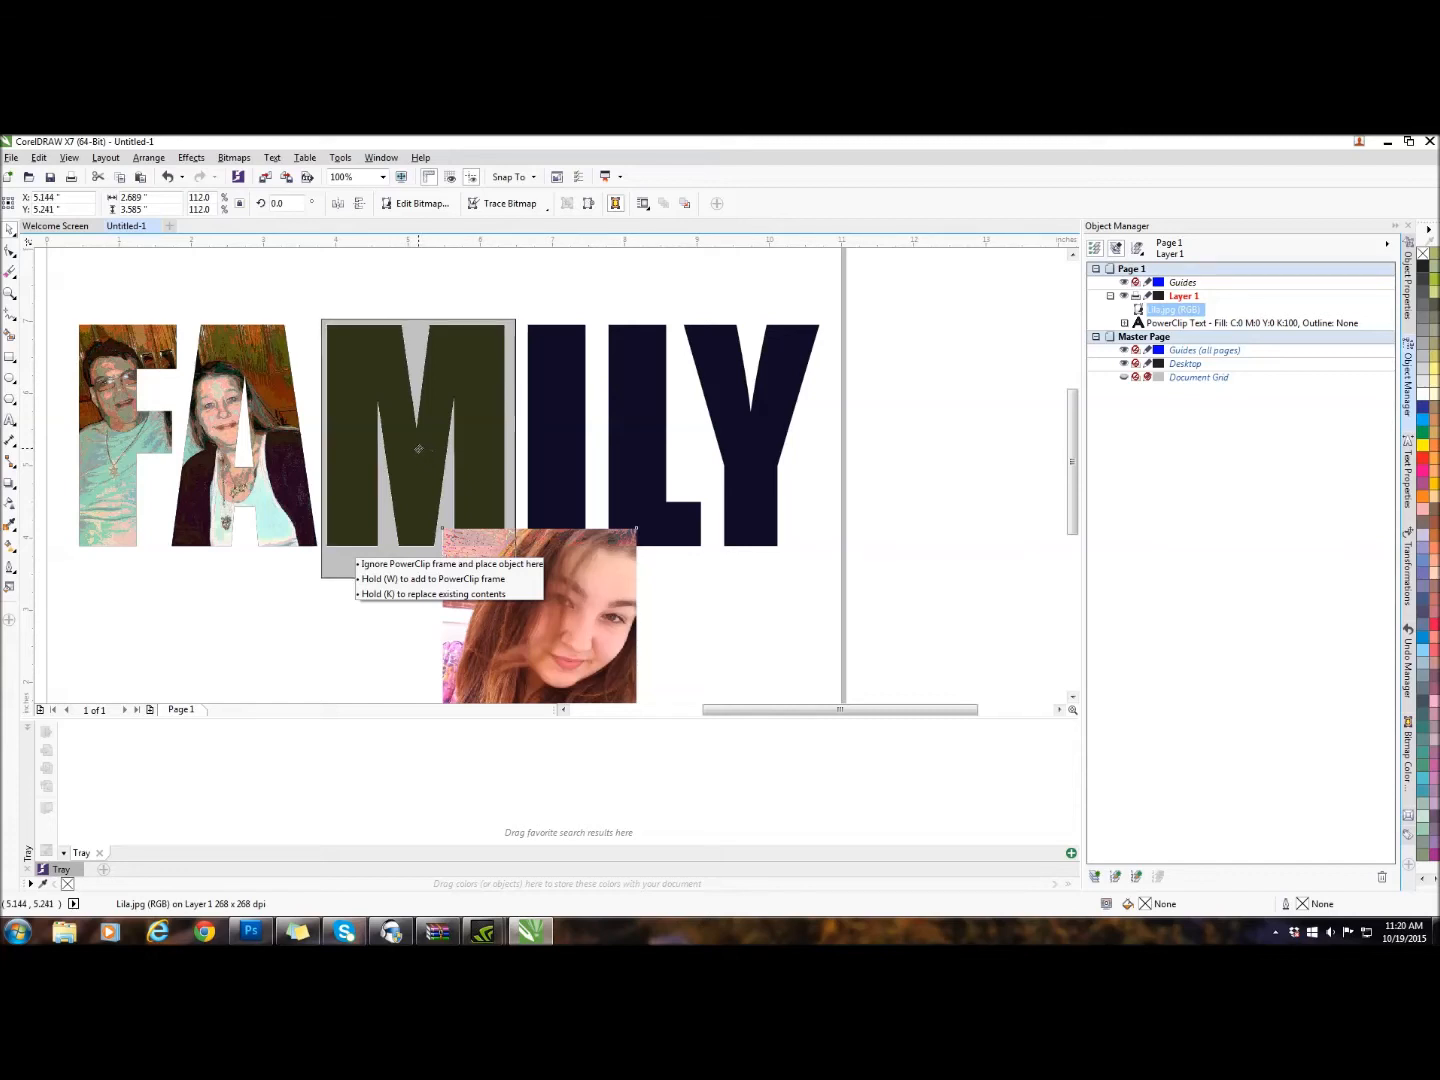
left_click_drag(419, 449, 419, 449)
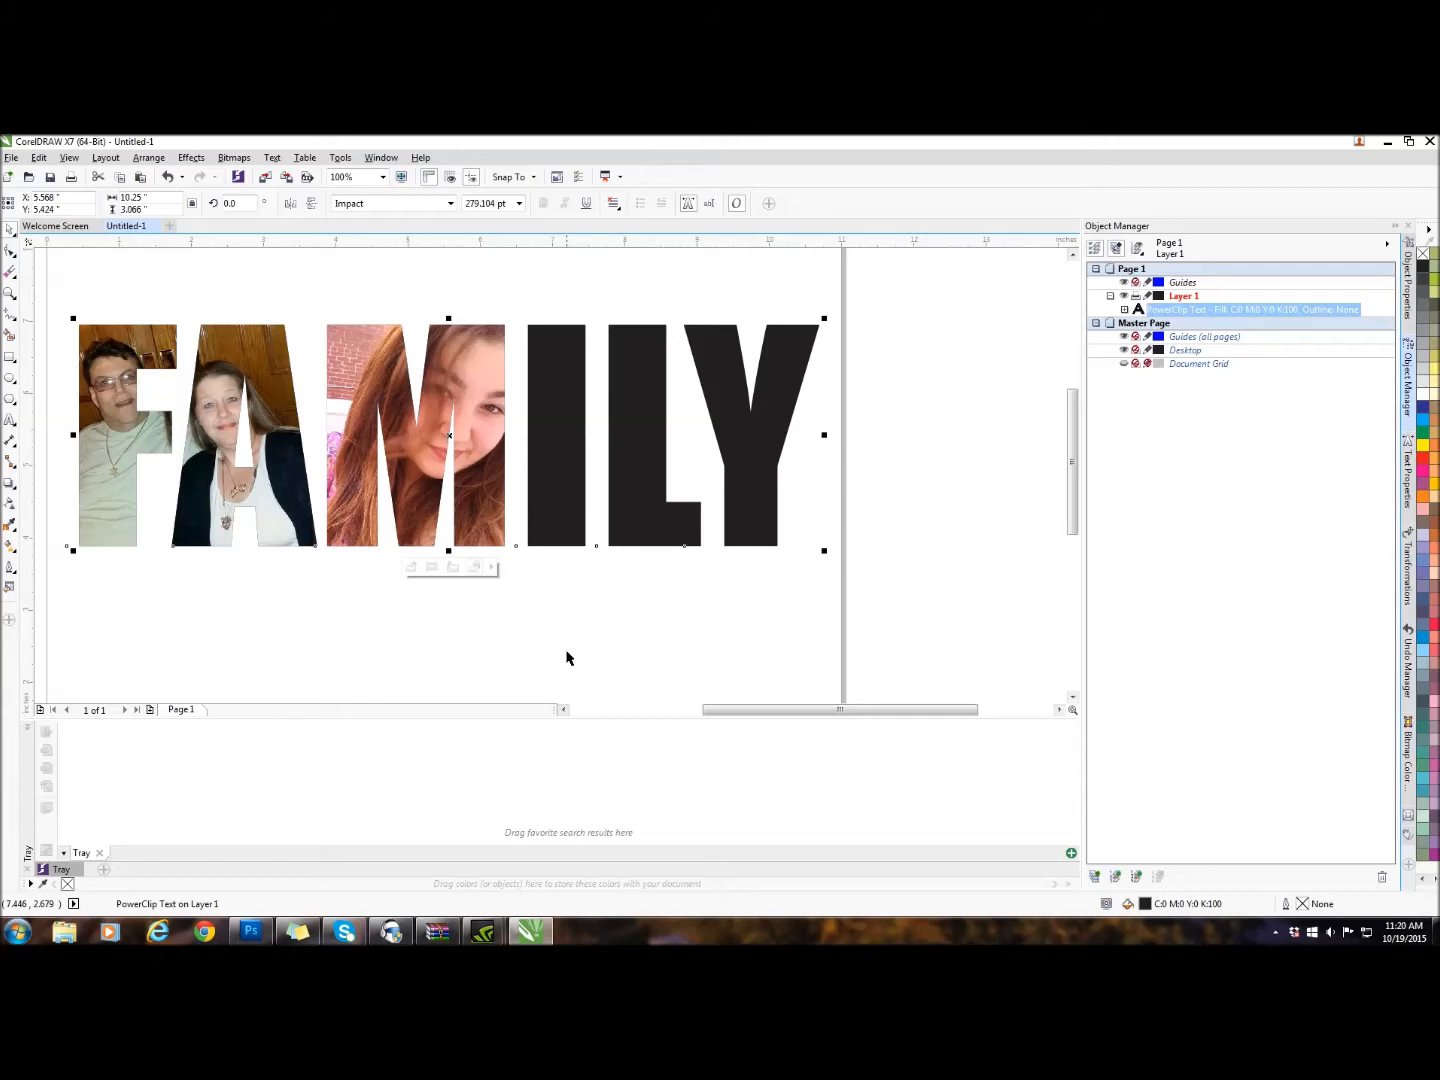
Step: Try shifting all three clipped photos together, and undo the moves while keeping the girl's photo clipped over the M
left_click(431, 568)
left_click_drag(477, 458, 482, 460)
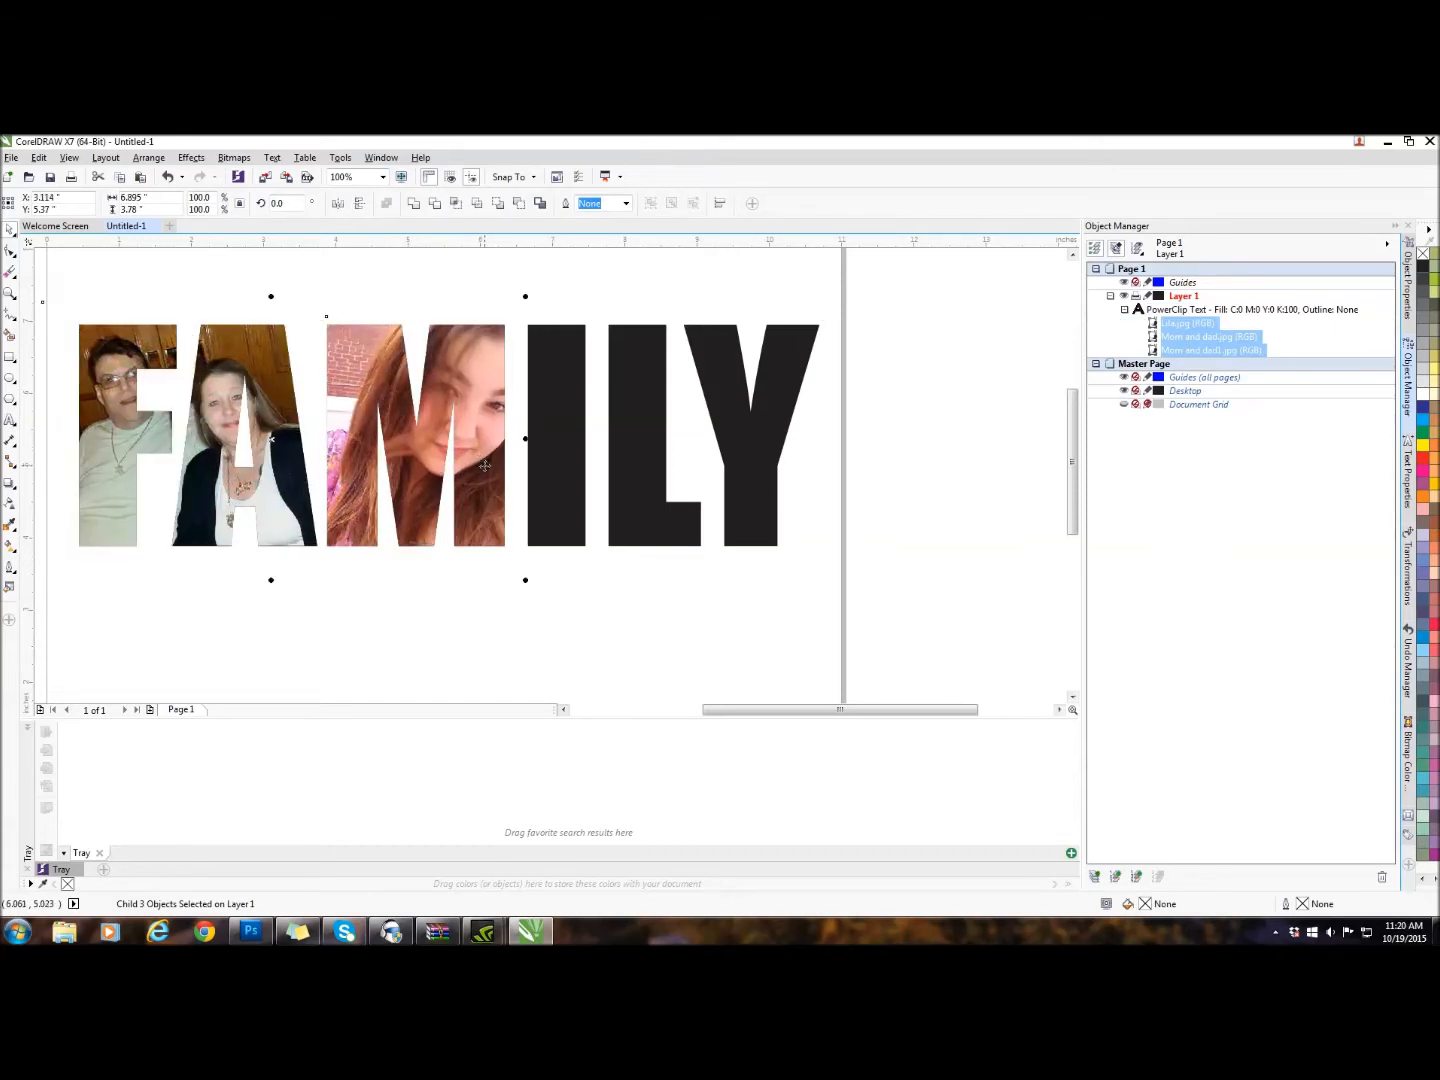
left_click_drag(485, 467, 491, 474)
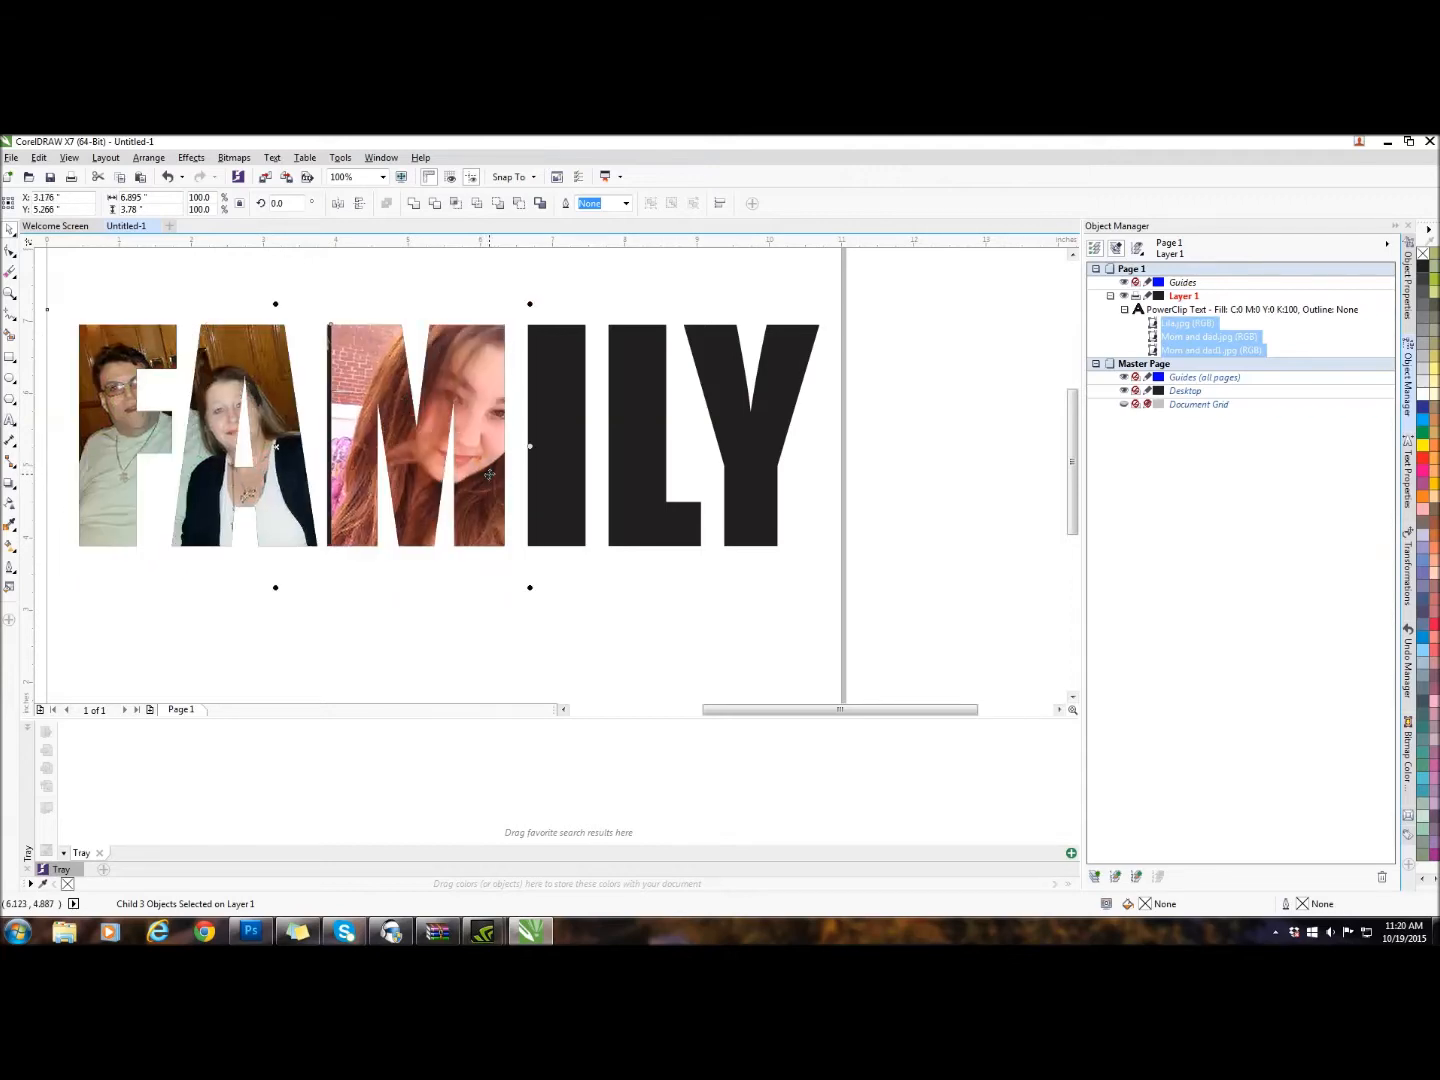
left_click(170, 177)
left_click(170, 177)
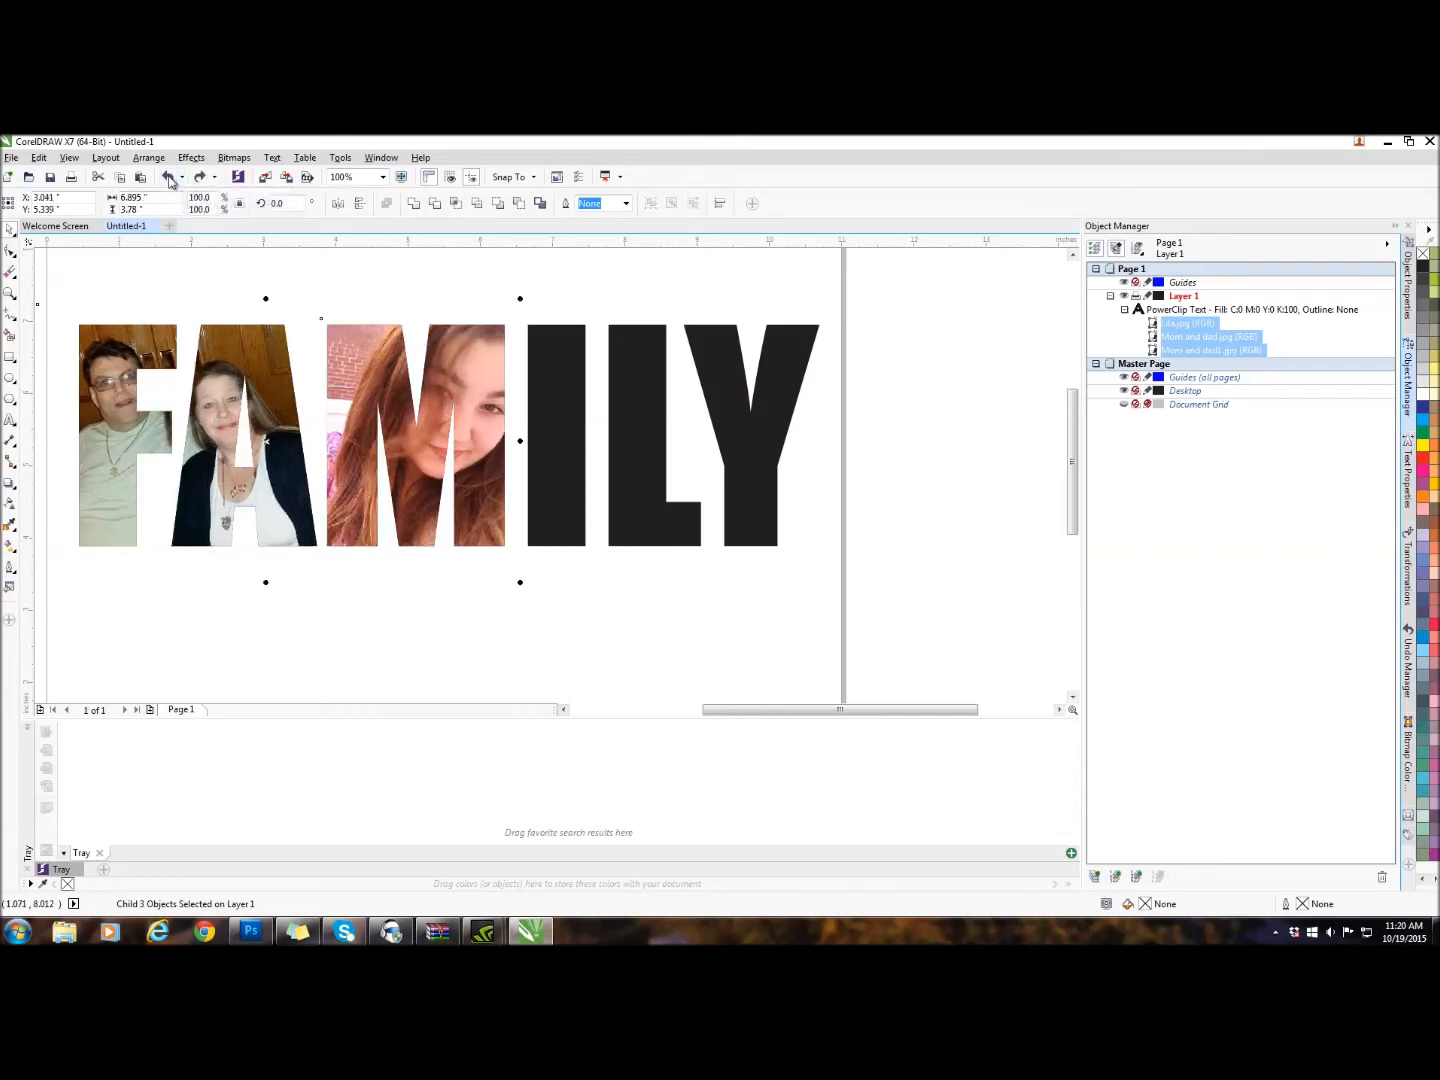
left_click(169, 178)
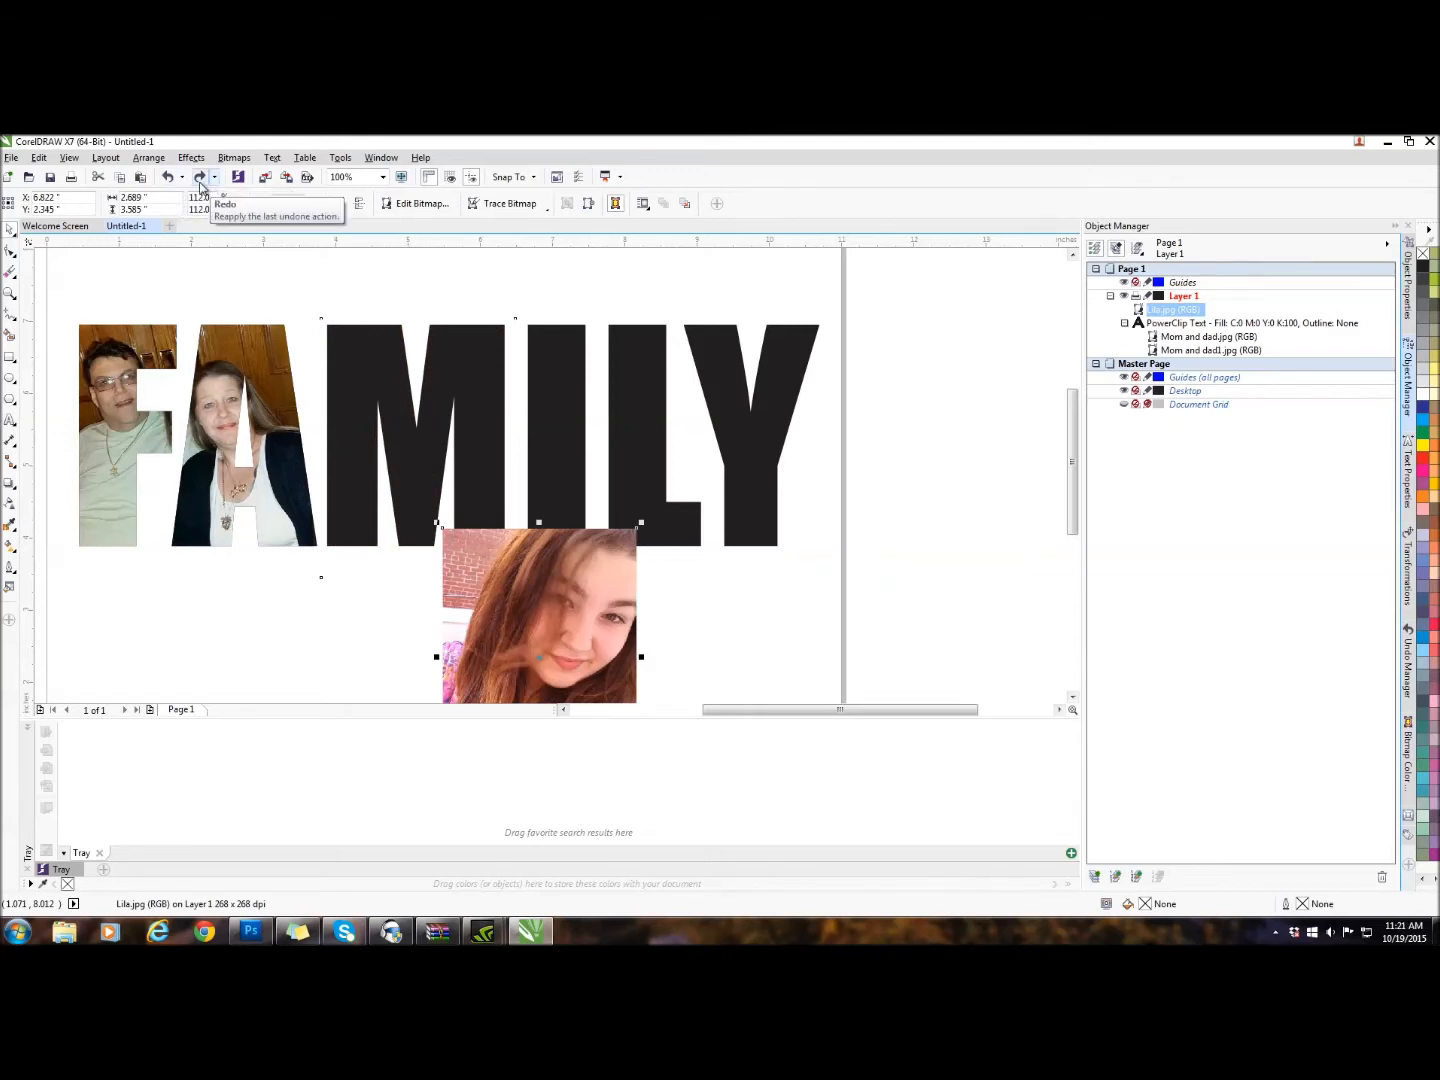
left_click(200, 180)
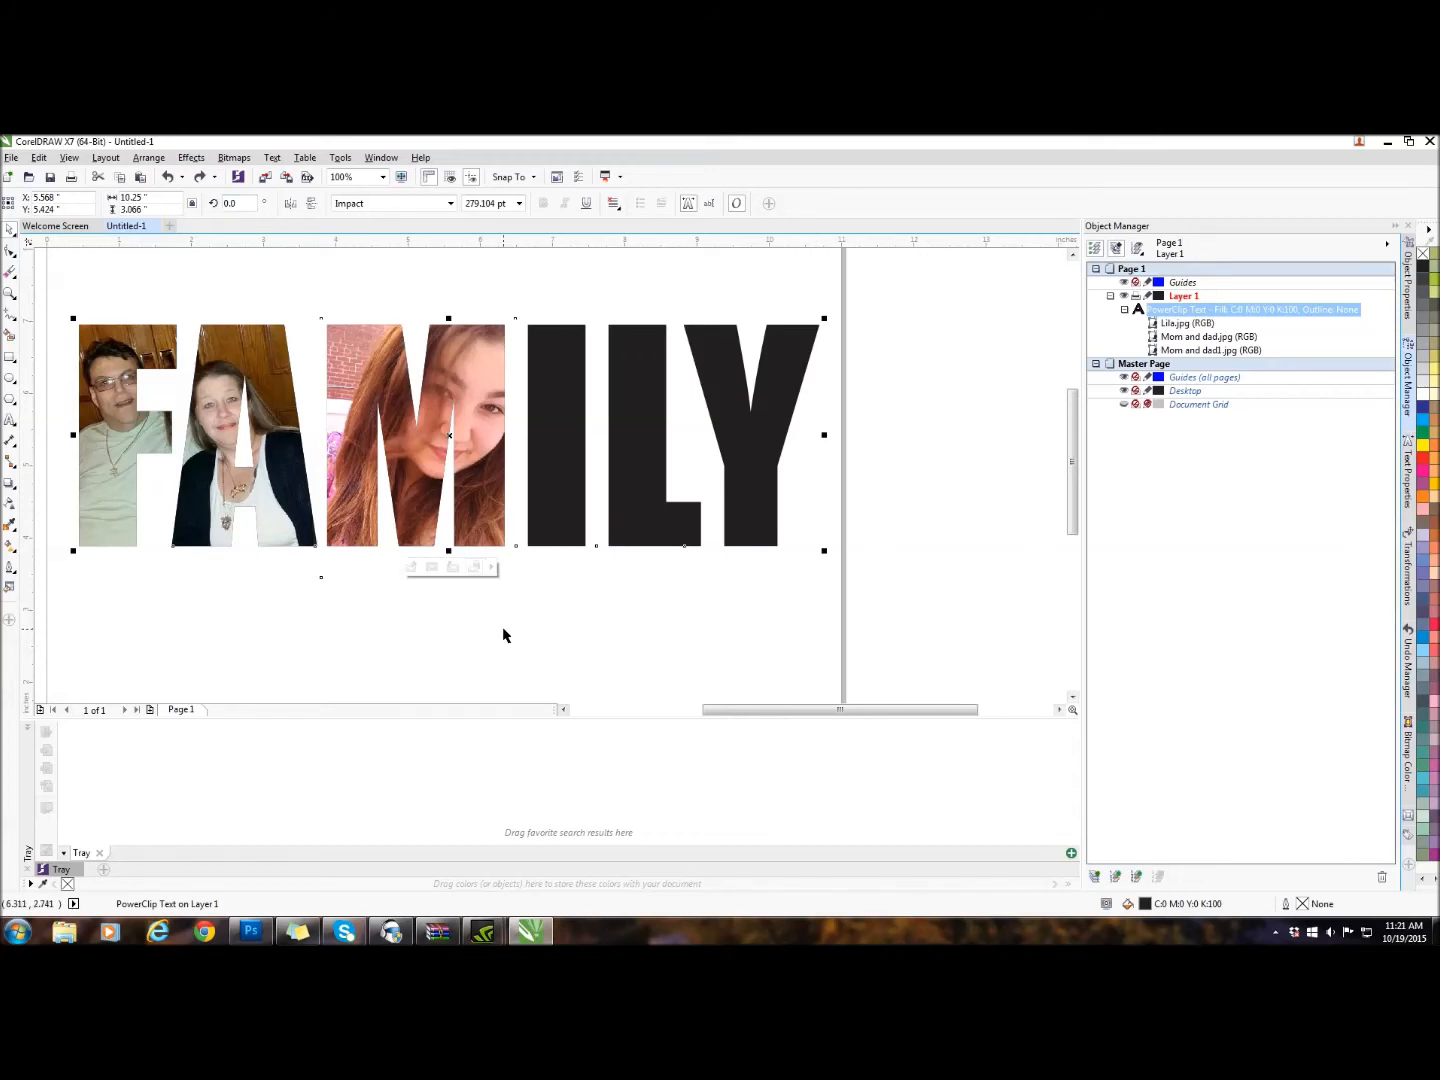
Step: Select only the girl's photo in the PowerClip contents and move it up and left to about X 5.082, Y 5.314 inches
left_click(433, 567)
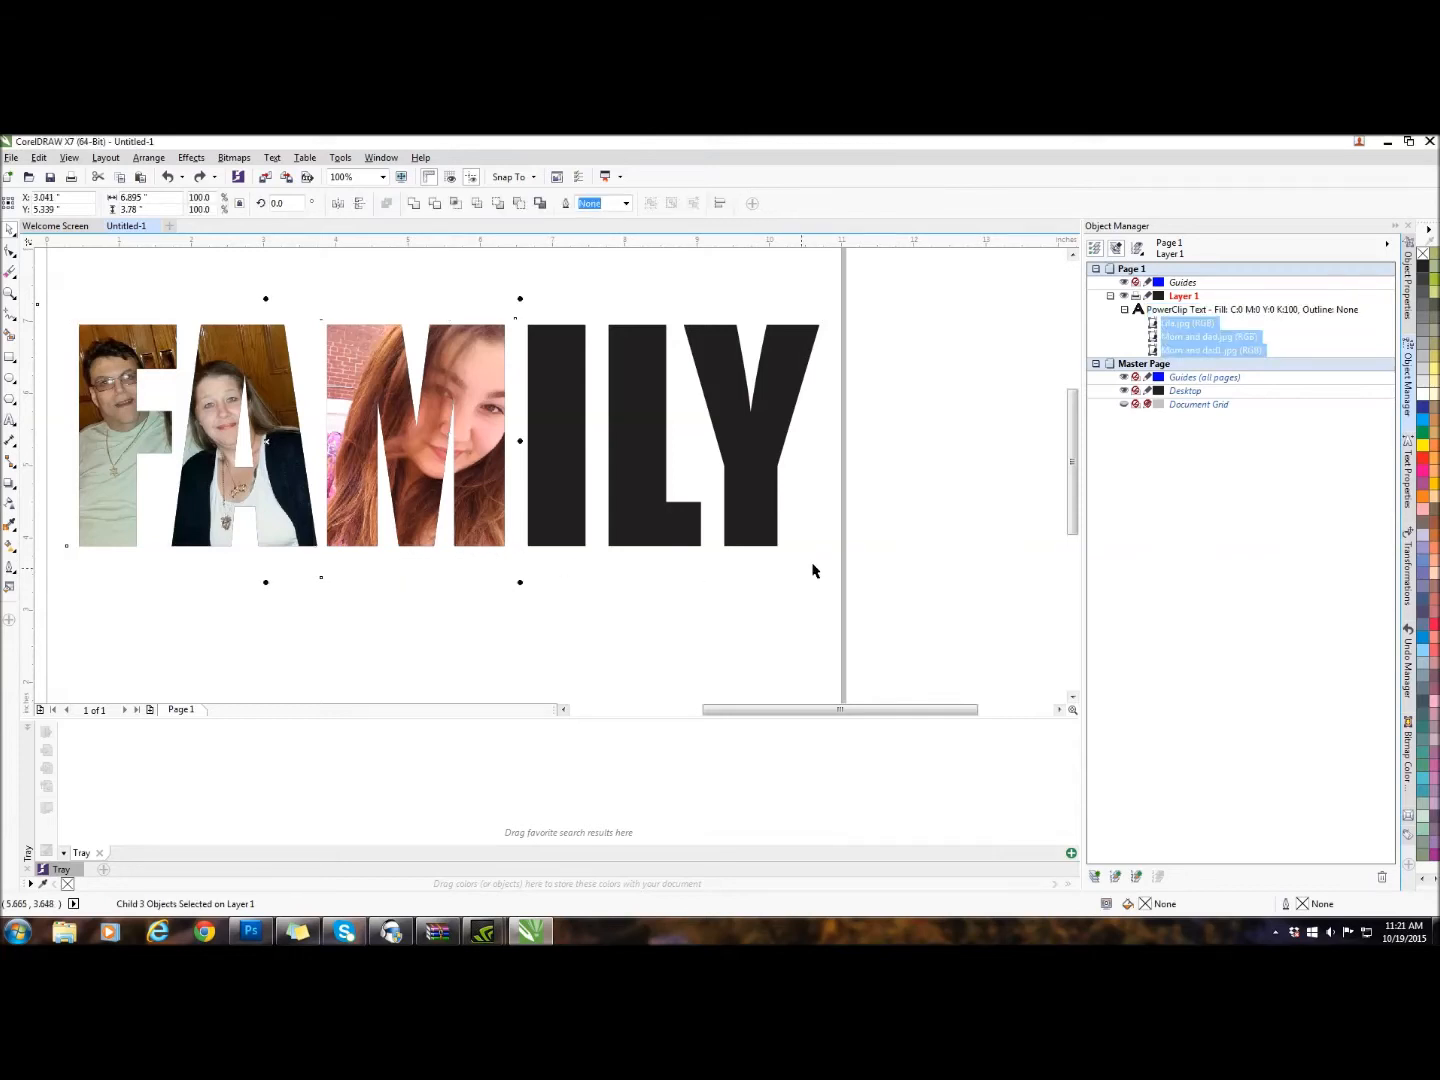
left_click(1192, 325)
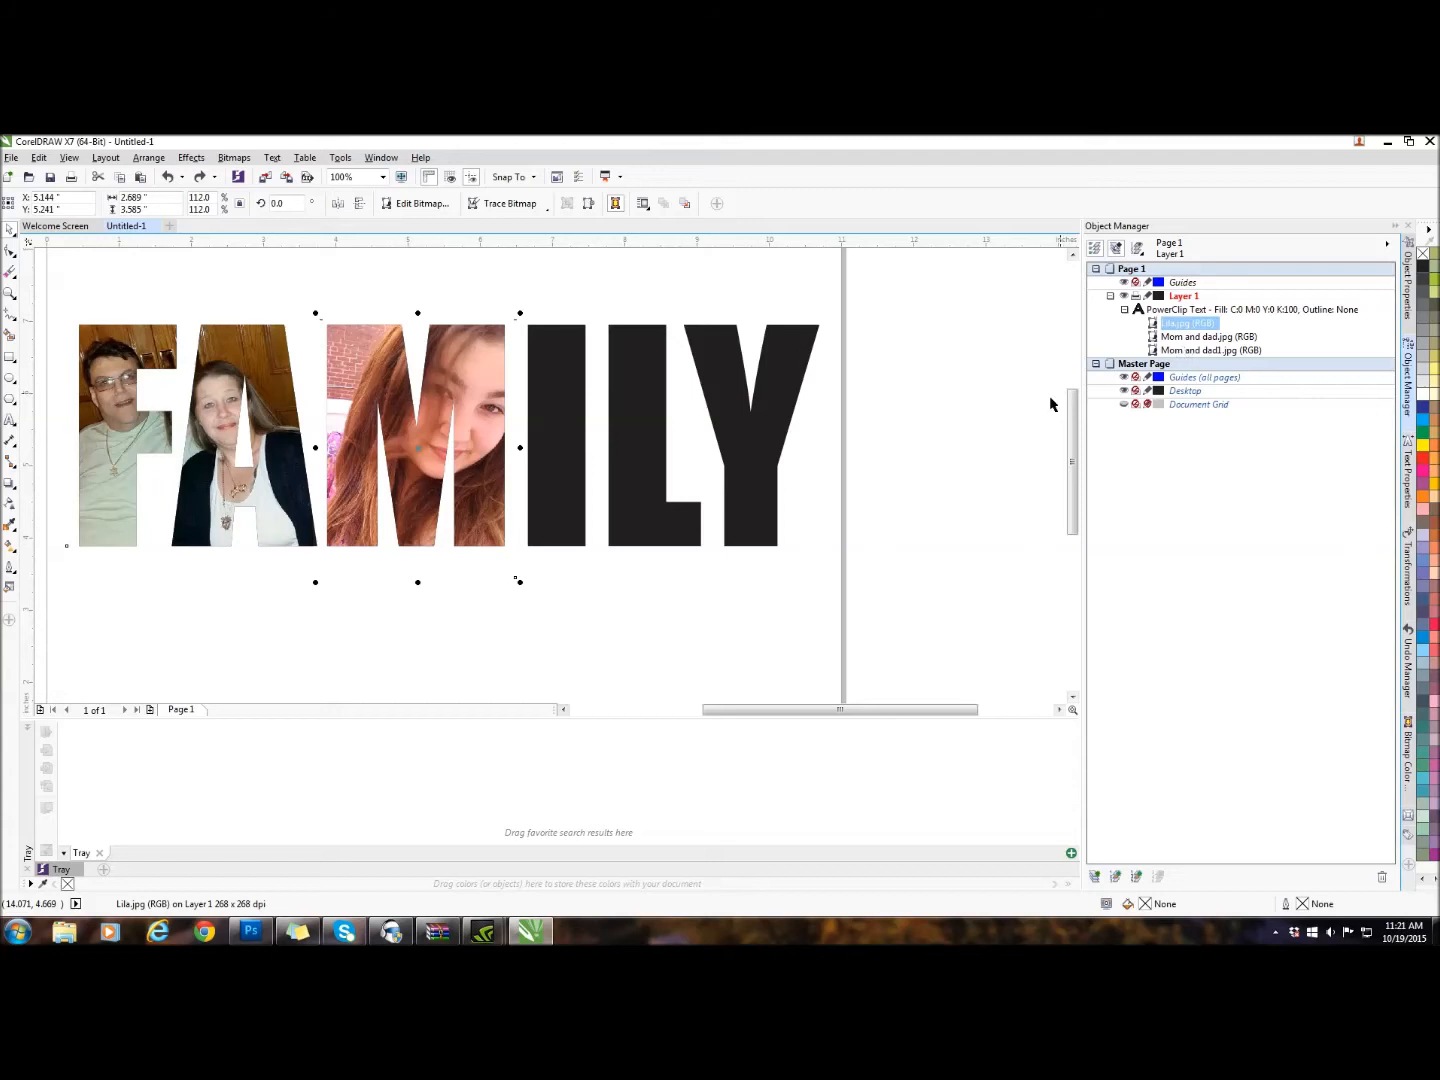
mouse_move(474, 499)
left_mouse_down()
mouse_move(481, 481)
mouse_move(470, 493)
left_mouse_up()
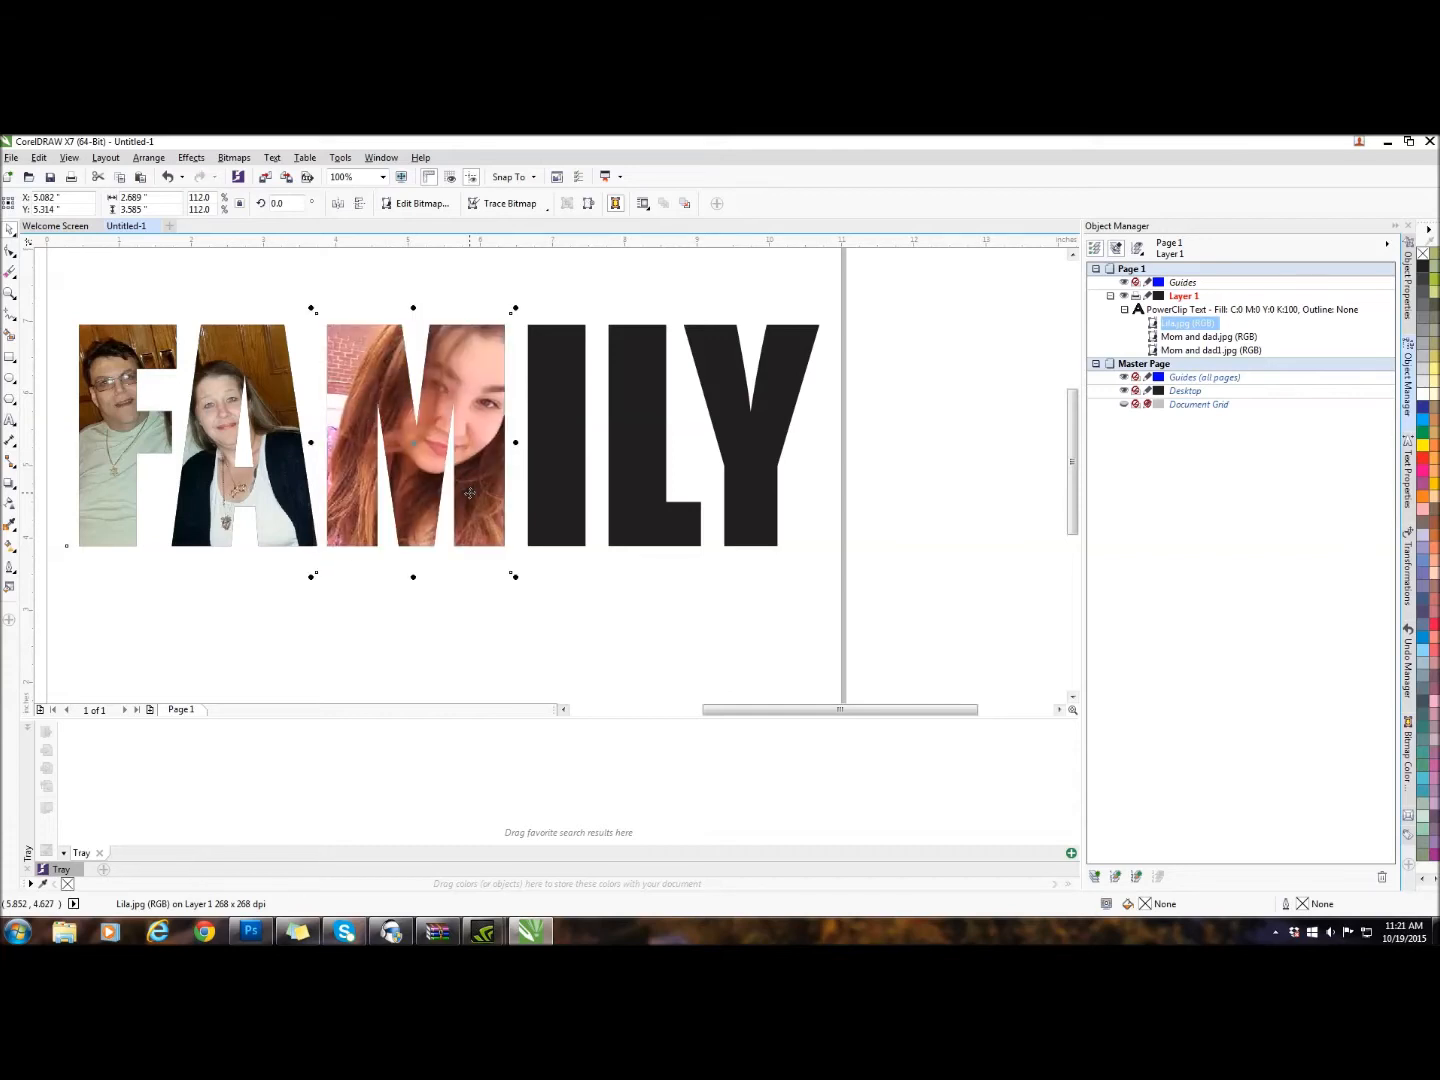
Step: Nudge the girl's photo to X 5.052, Y 5.314 inches so it fills the M, and deselect it
key("Left")
key("Left")
key("Right")
key("Right")
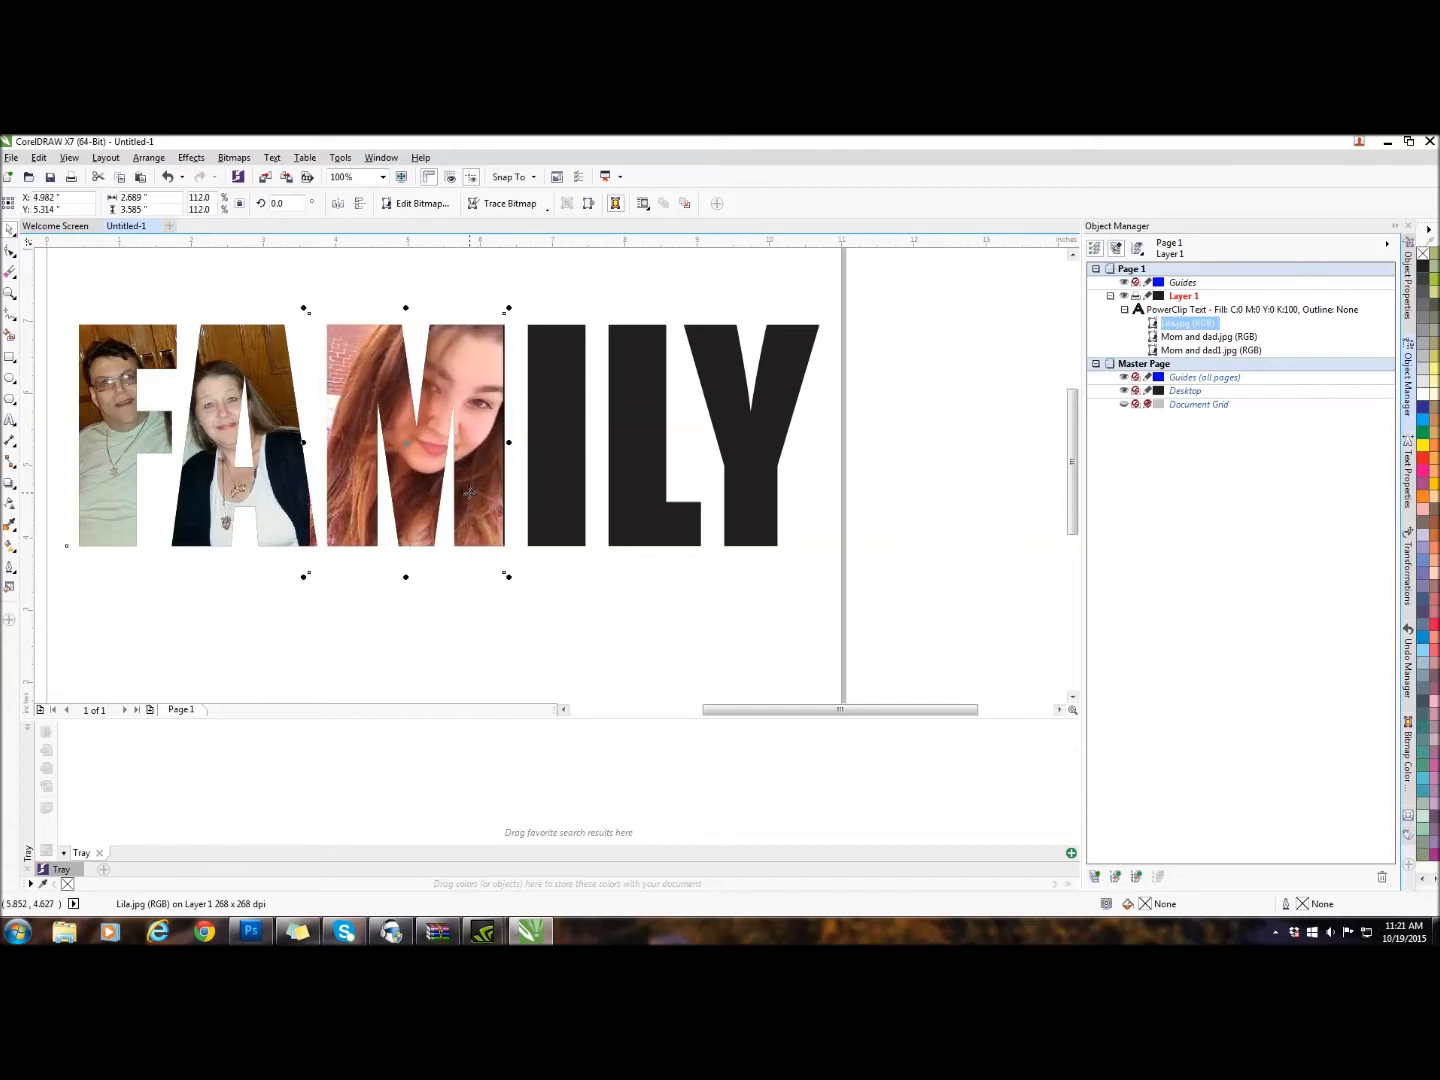
key("Right")
key("Up")
key("Up")
key("Up")
key("Up")
key("Up")
key("Down")
key("Down")
key("Down")
key("Down")
key("Down")
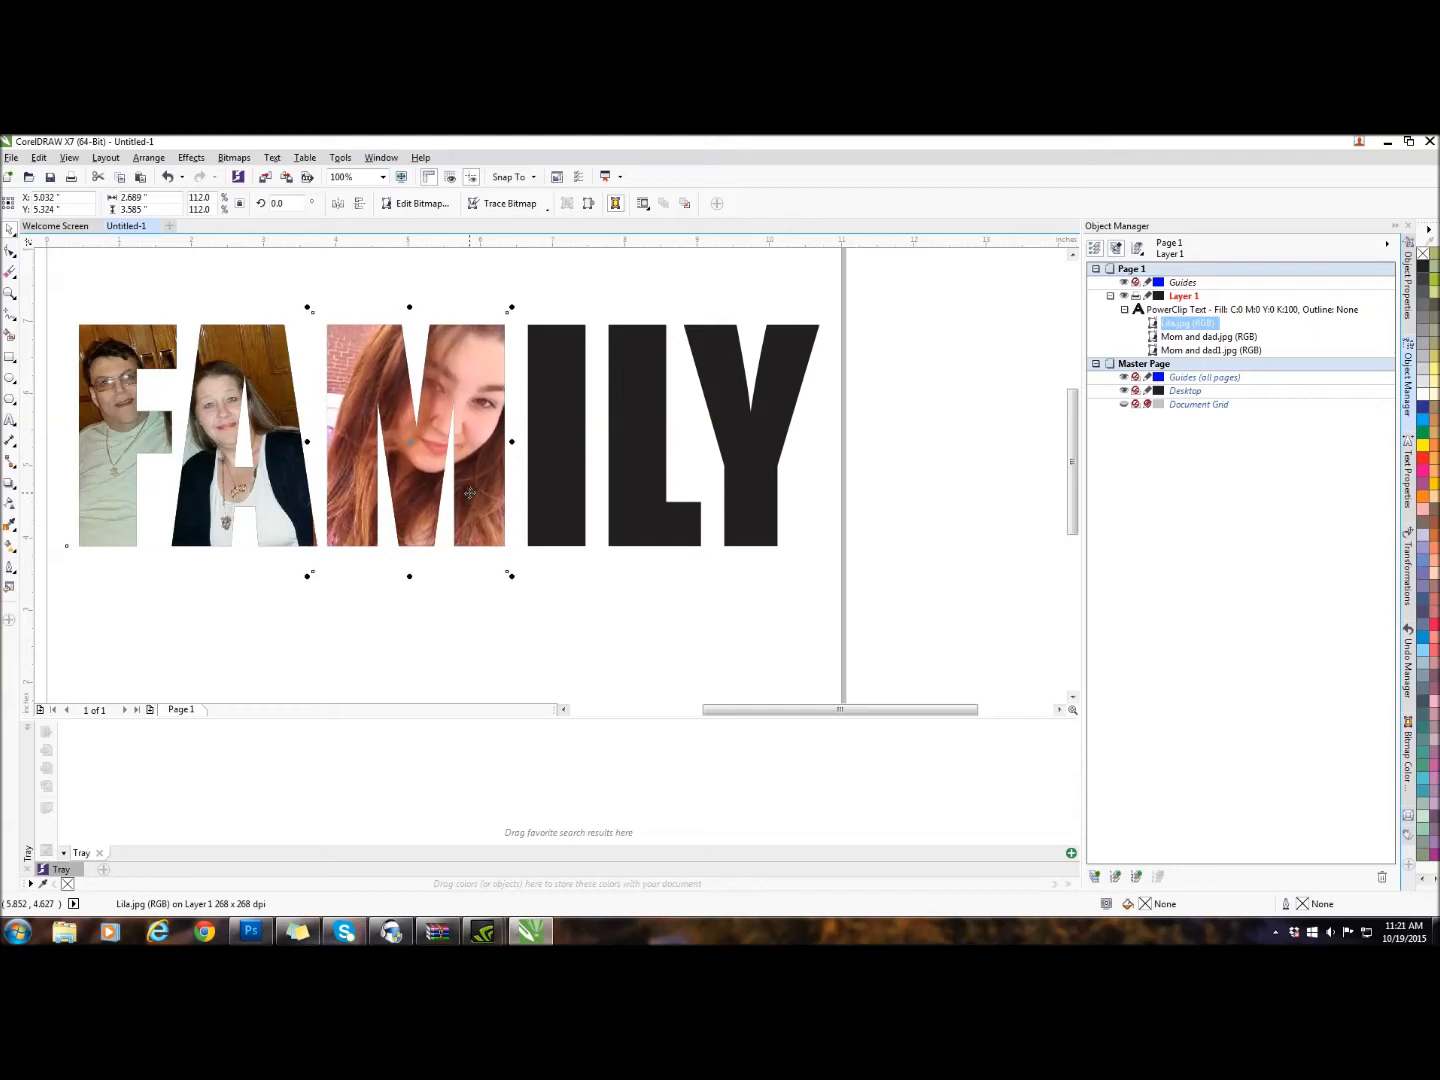
key("Right")
key("Right")
key("Right")
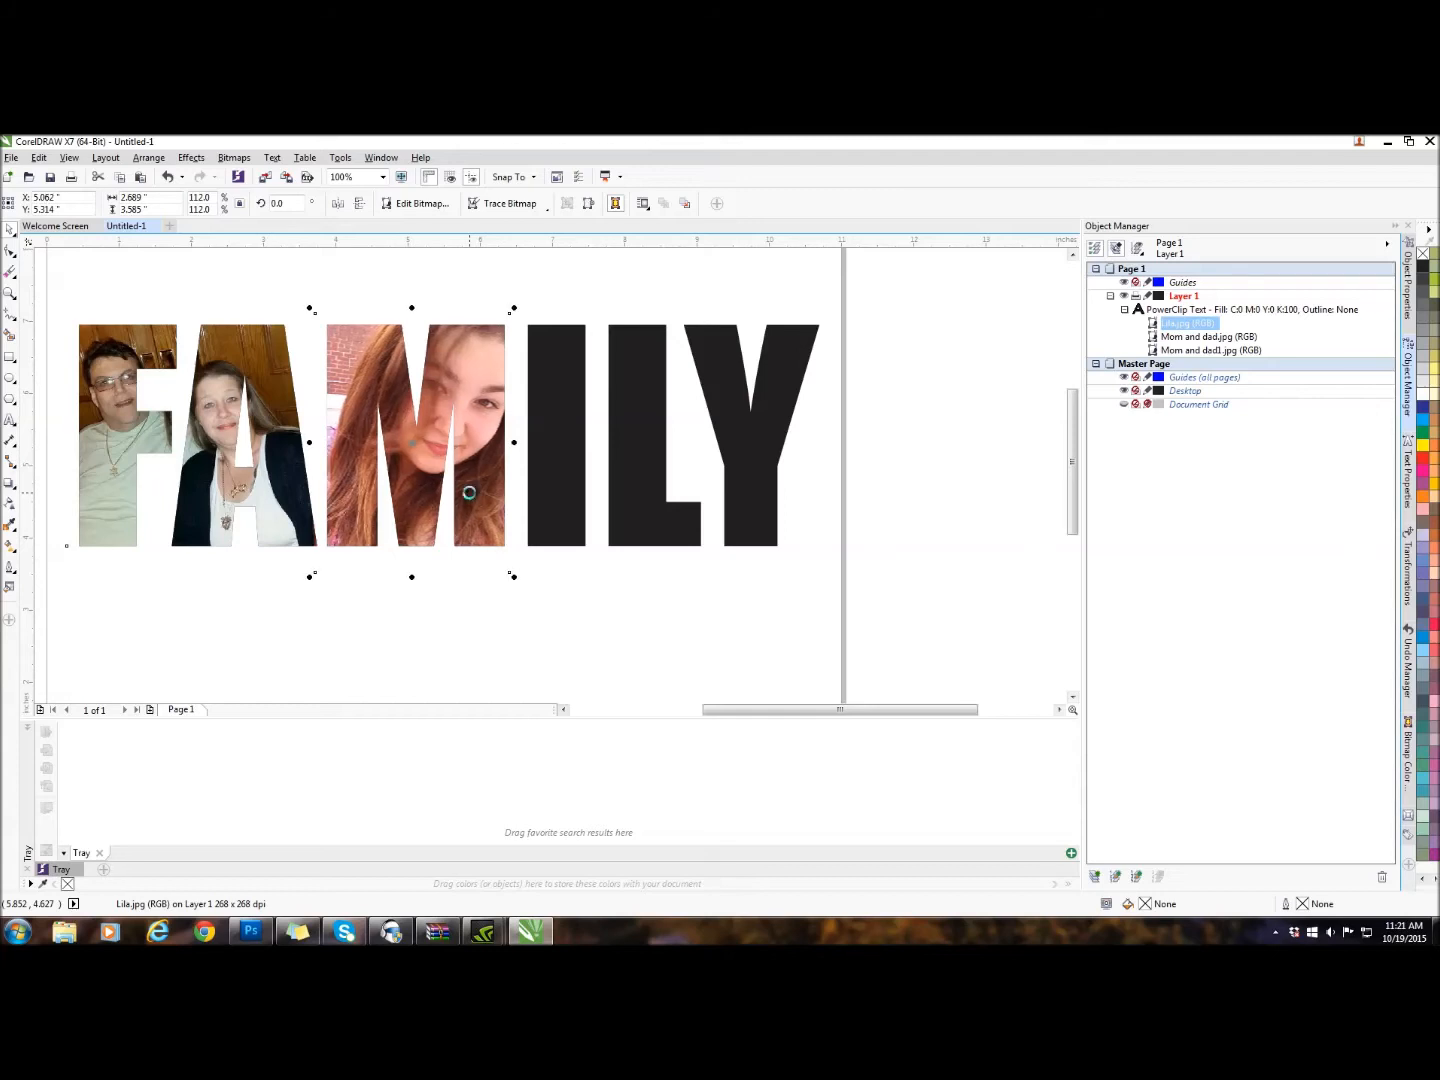
left_click(499, 640)
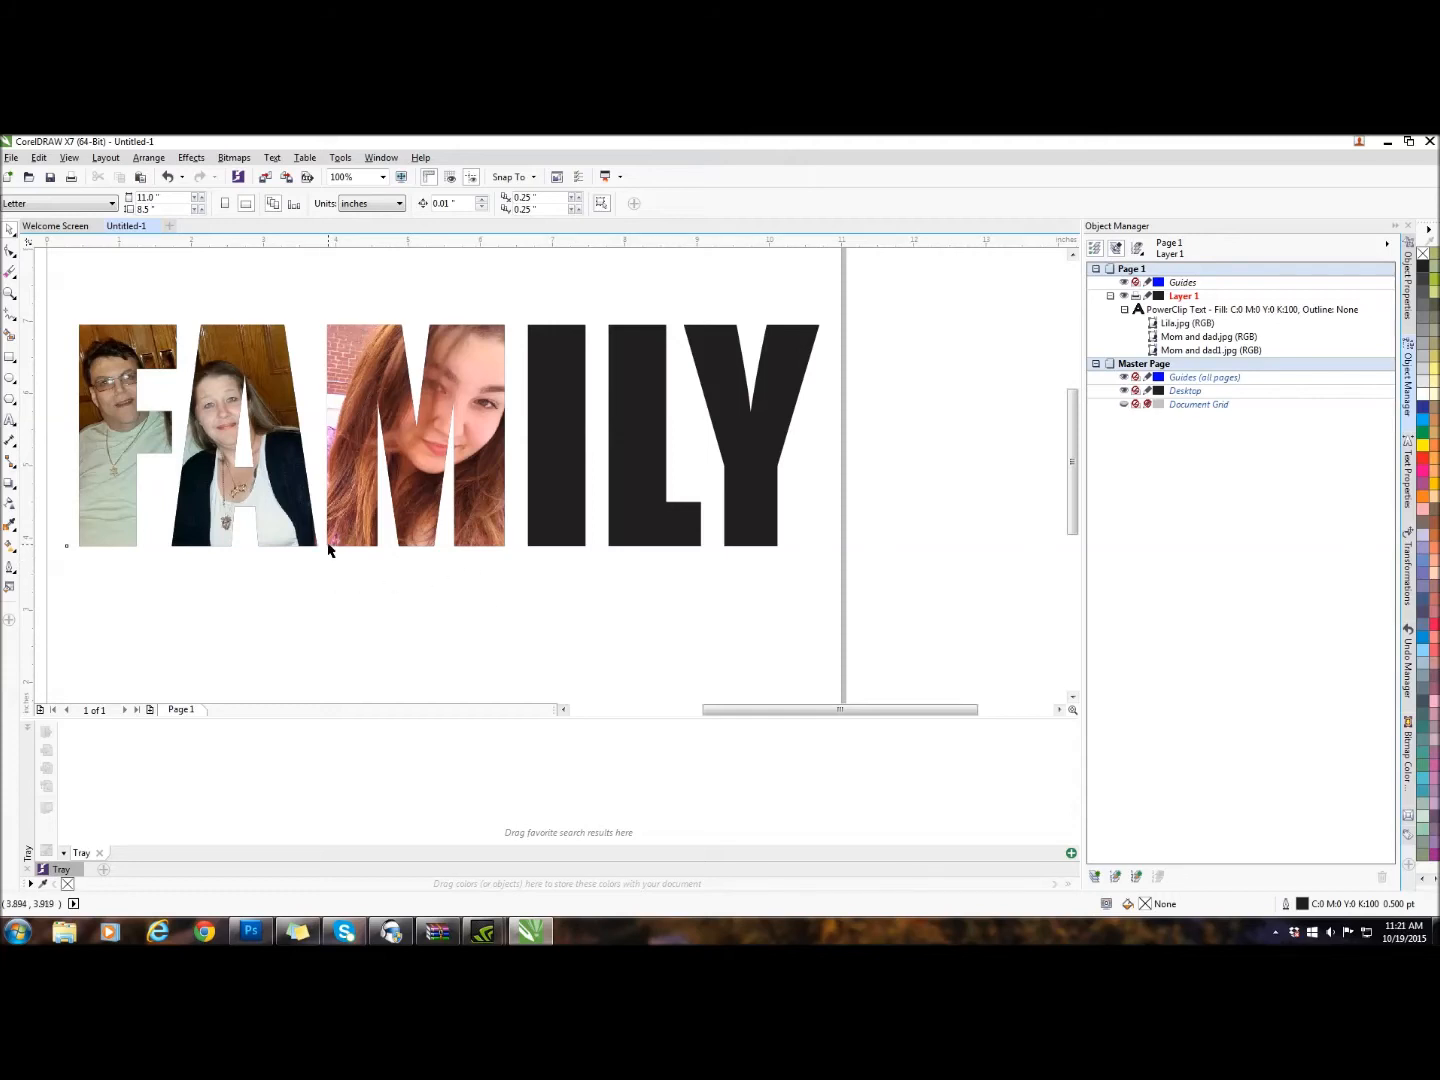
Step: Erase the part of the girl's photo overlapping the lower right leg of the A, using the Eraser with a 0.225 inch nib
left_click(436, 492)
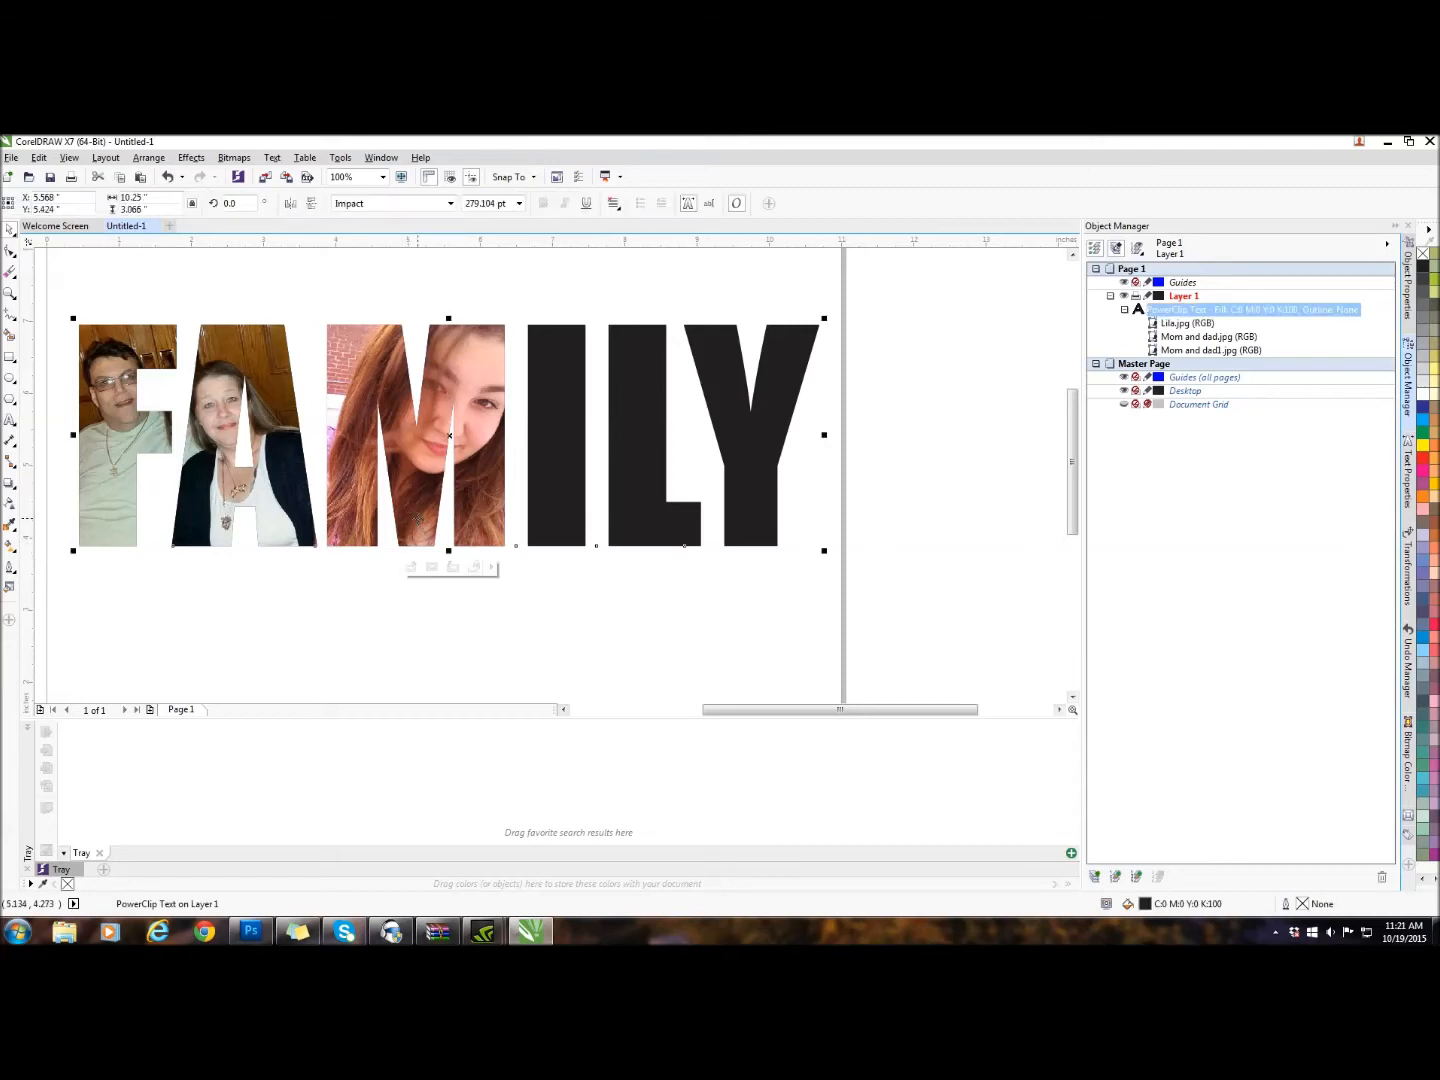
left_click(432, 568)
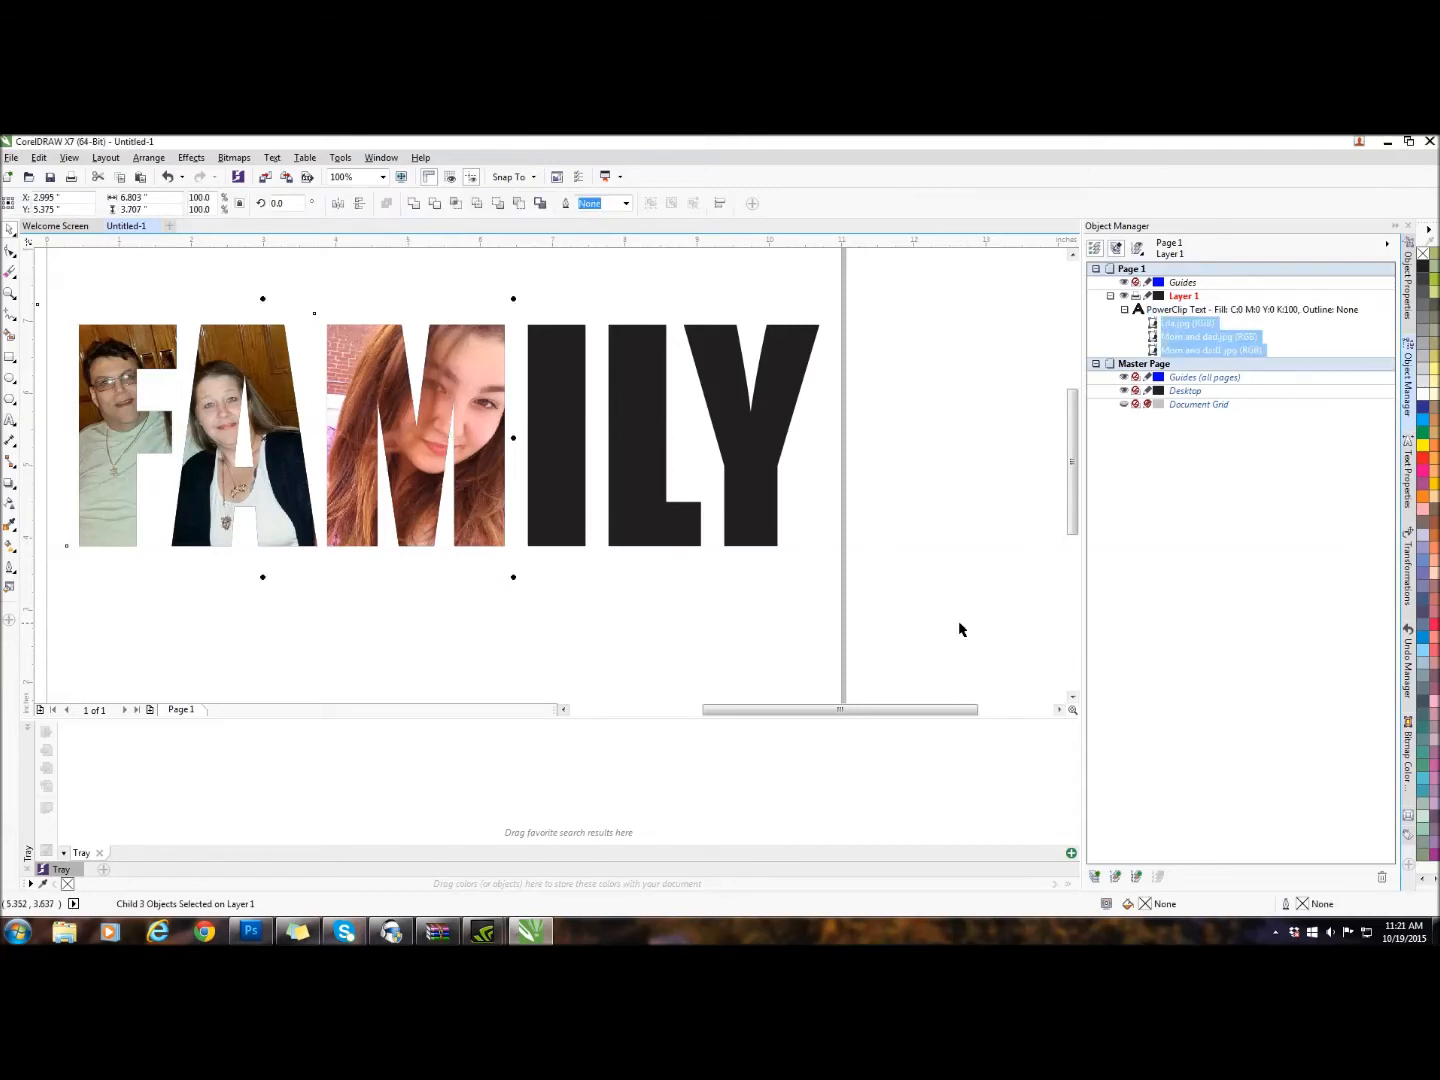
left_click(1191, 325)
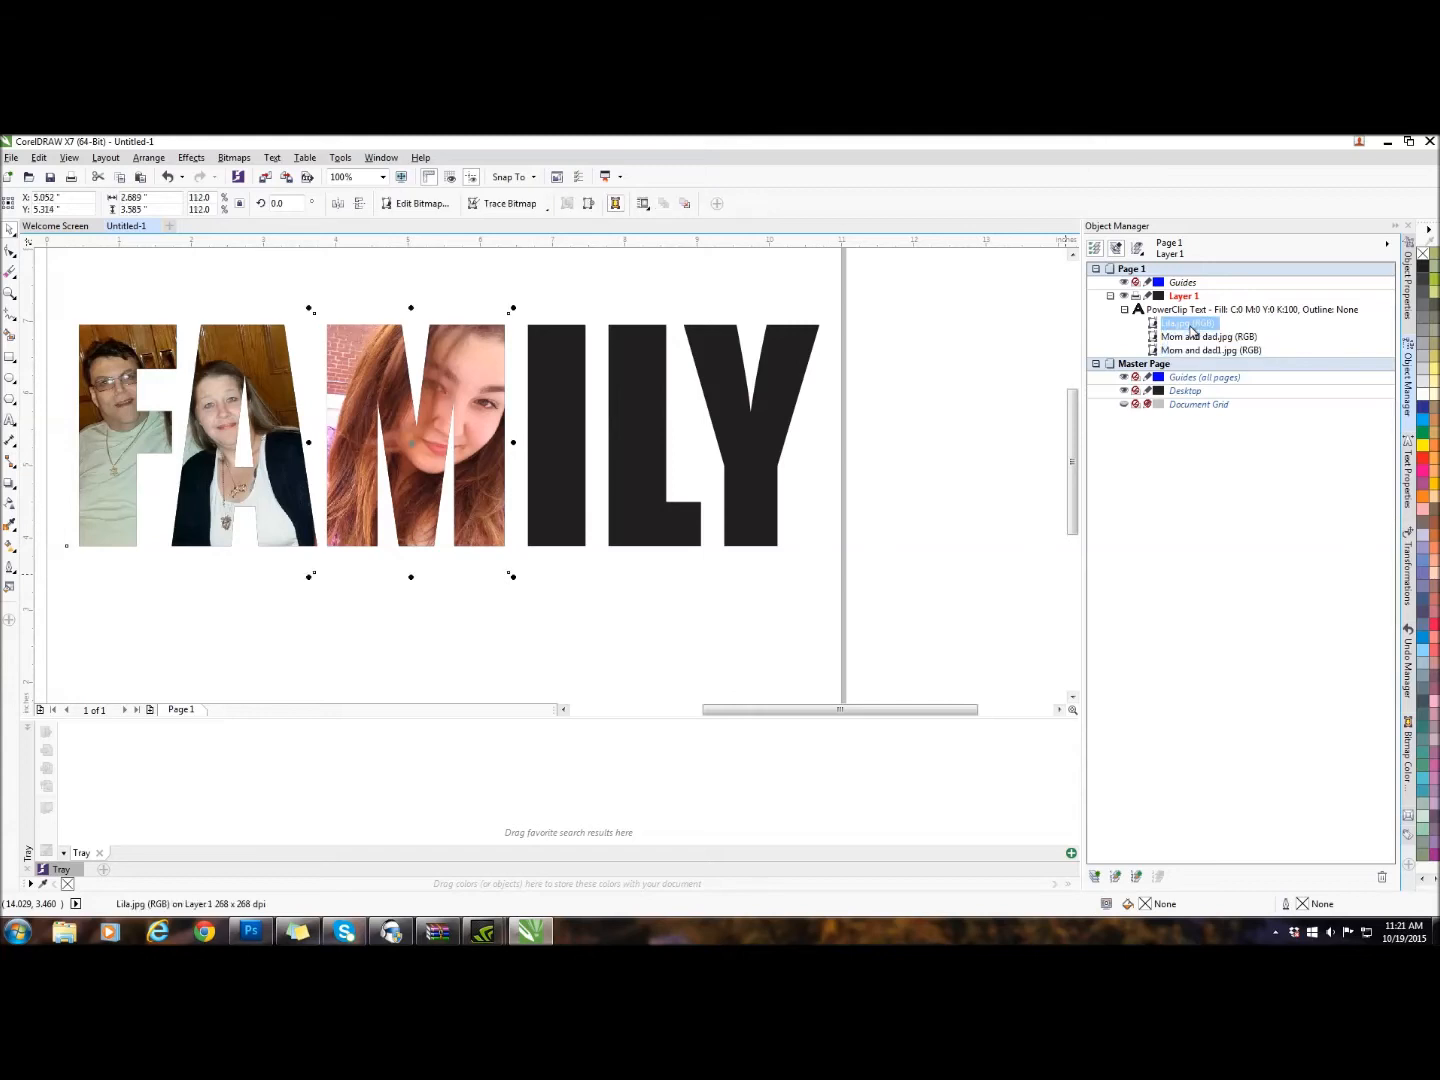
left_click(14, 271)
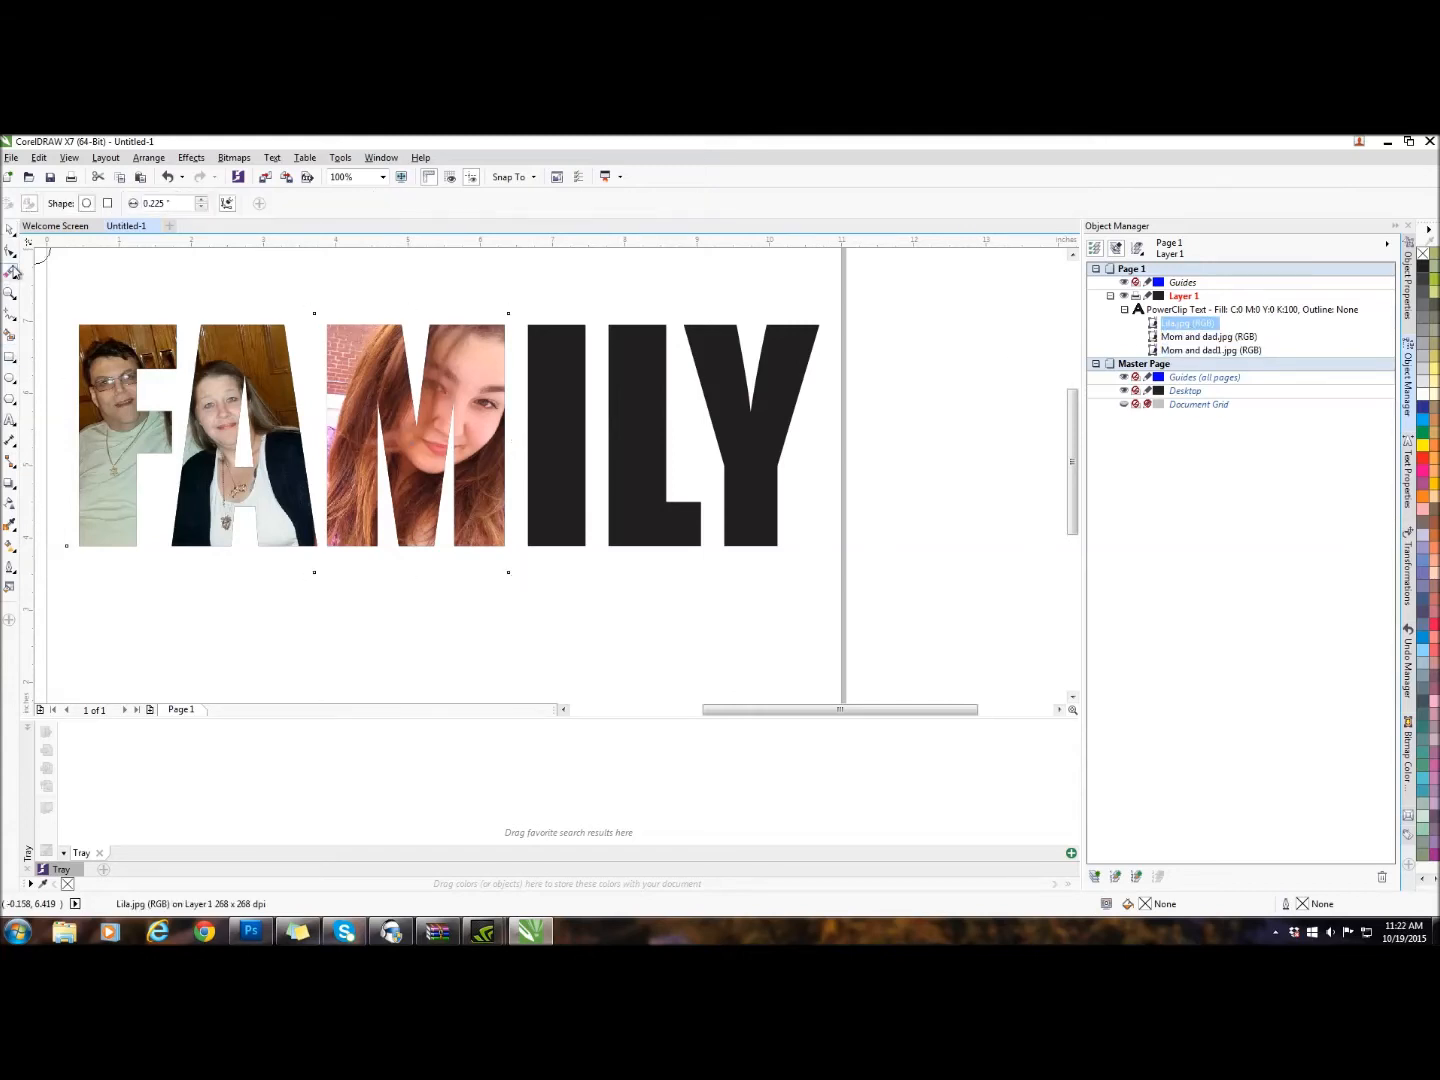
mouse_move(300, 505)
left_mouse_down()
mouse_move(302, 545)
mouse_move(302, 510)
mouse_move(307, 535)
mouse_move(298, 524)
left_mouse_up()
left_click(10, 230)
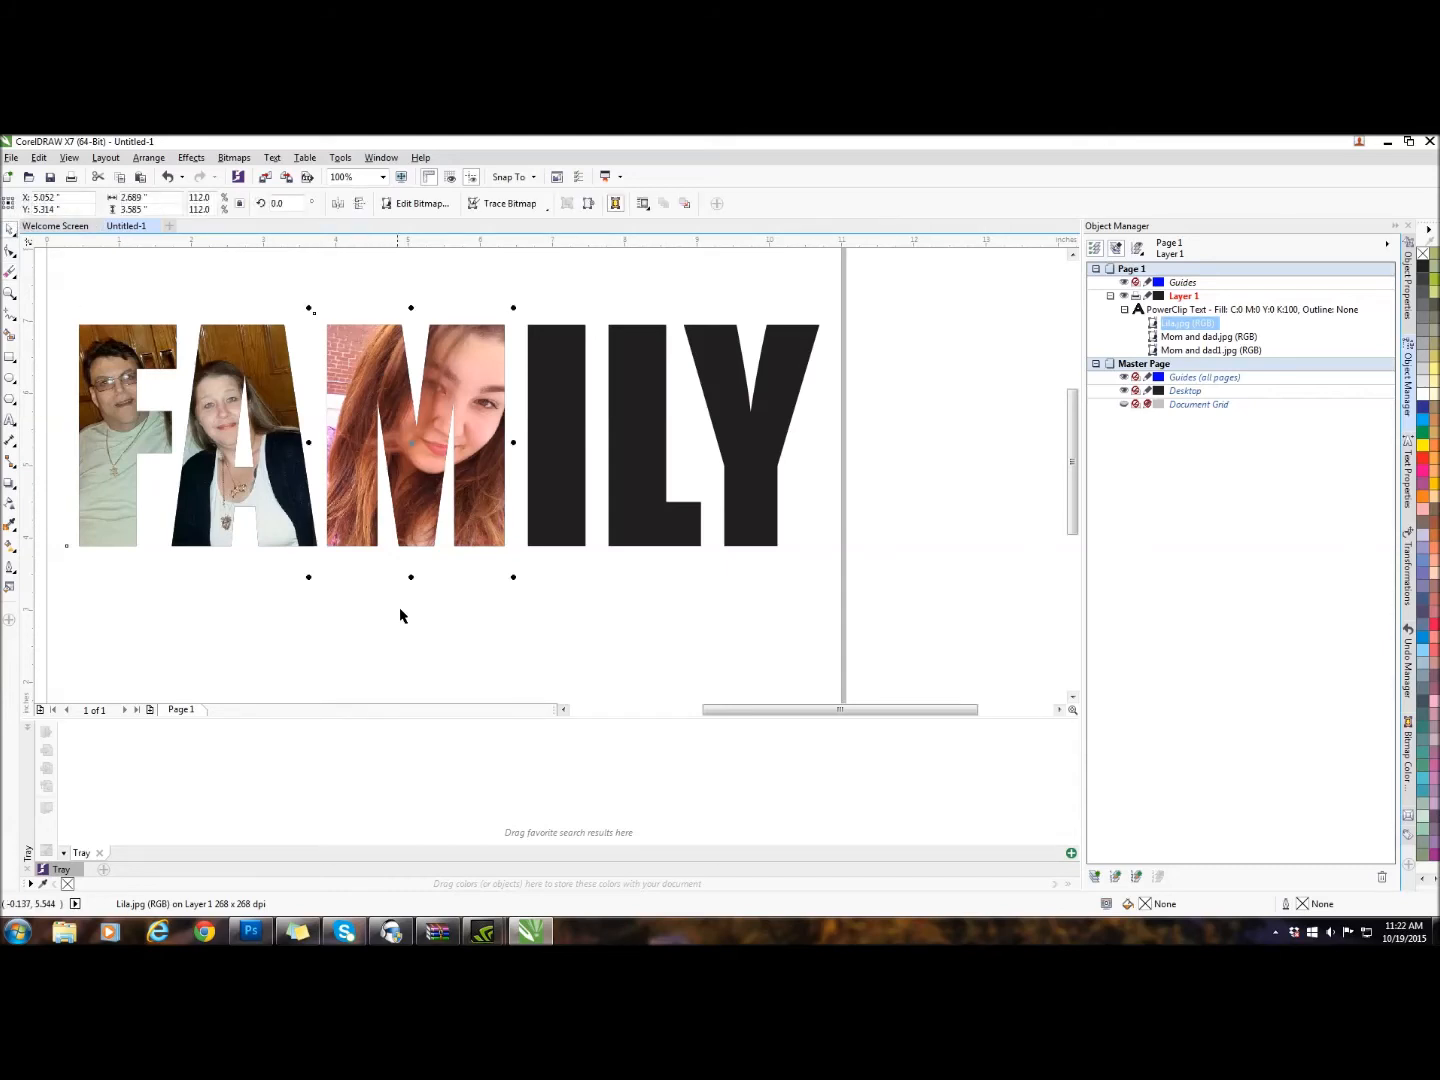
left_click(405, 642)
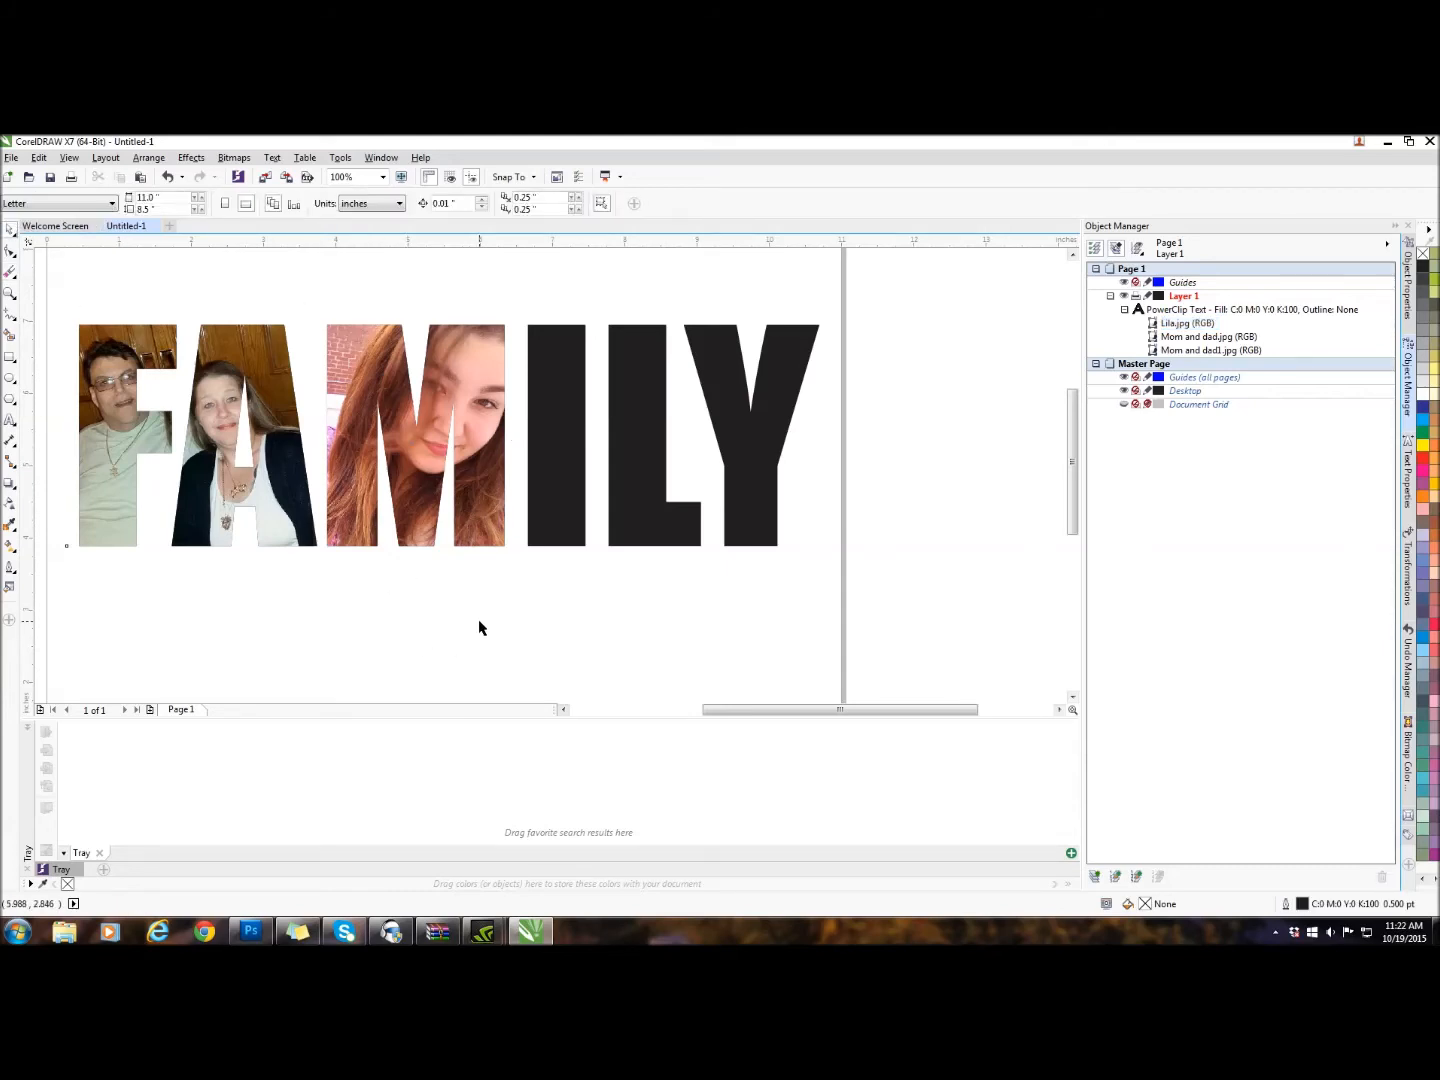
Step: Import the family car photo and place it below and to the right of the FAMILY text
left_click(565, 458)
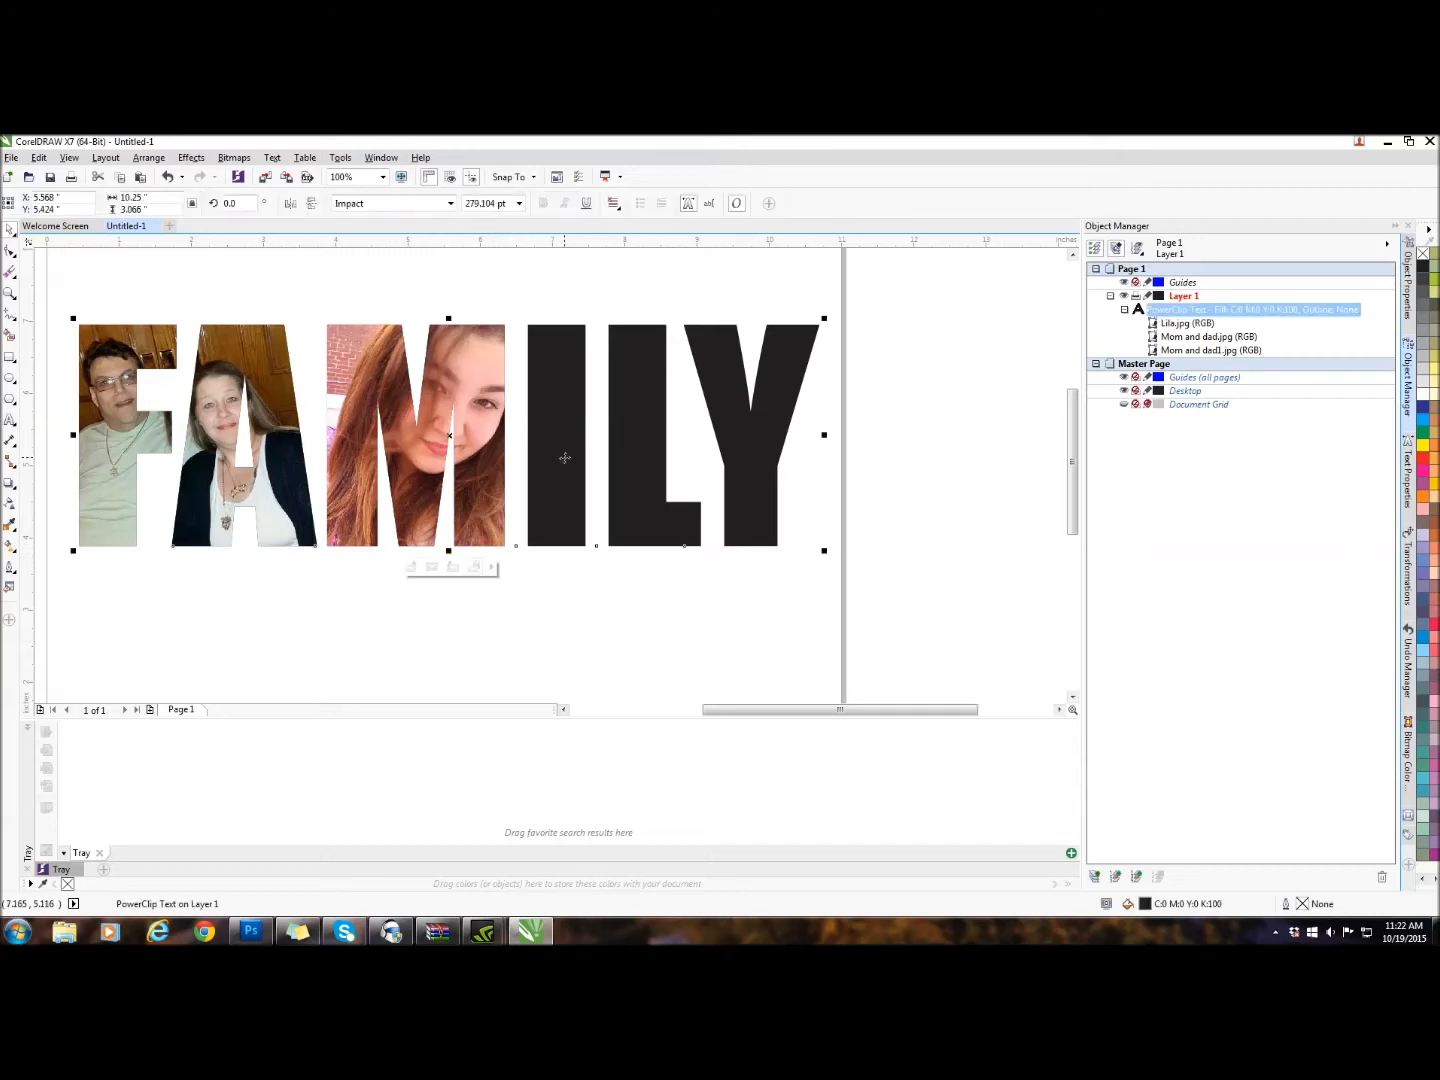
left_click(571, 565)
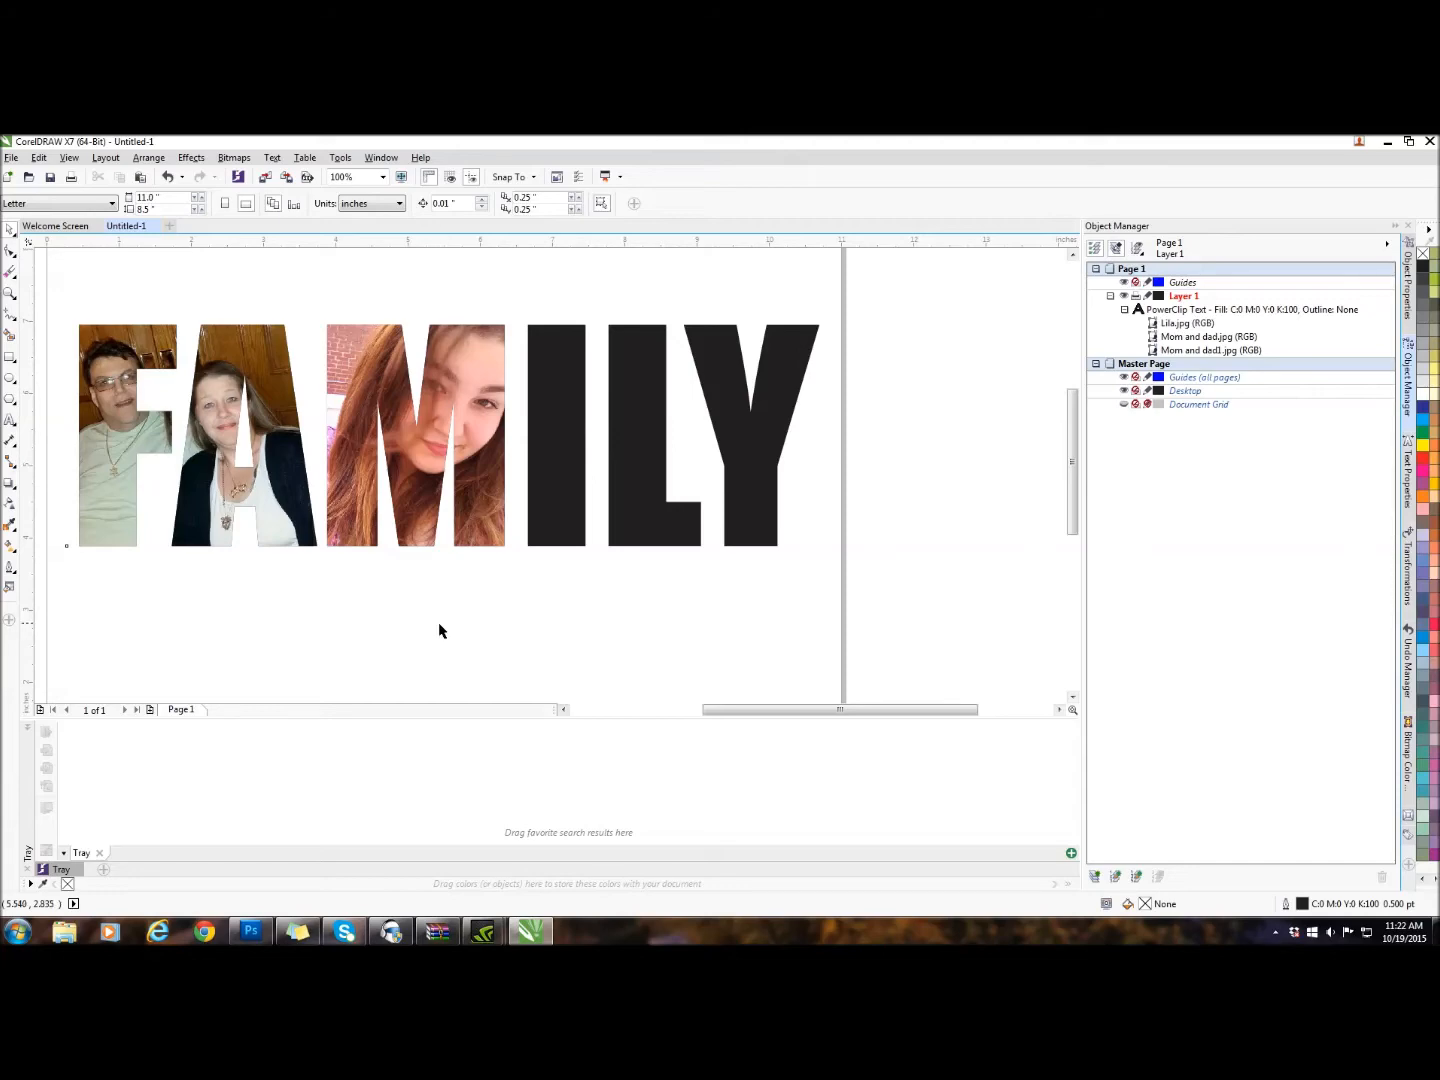
right_click(300, 609)
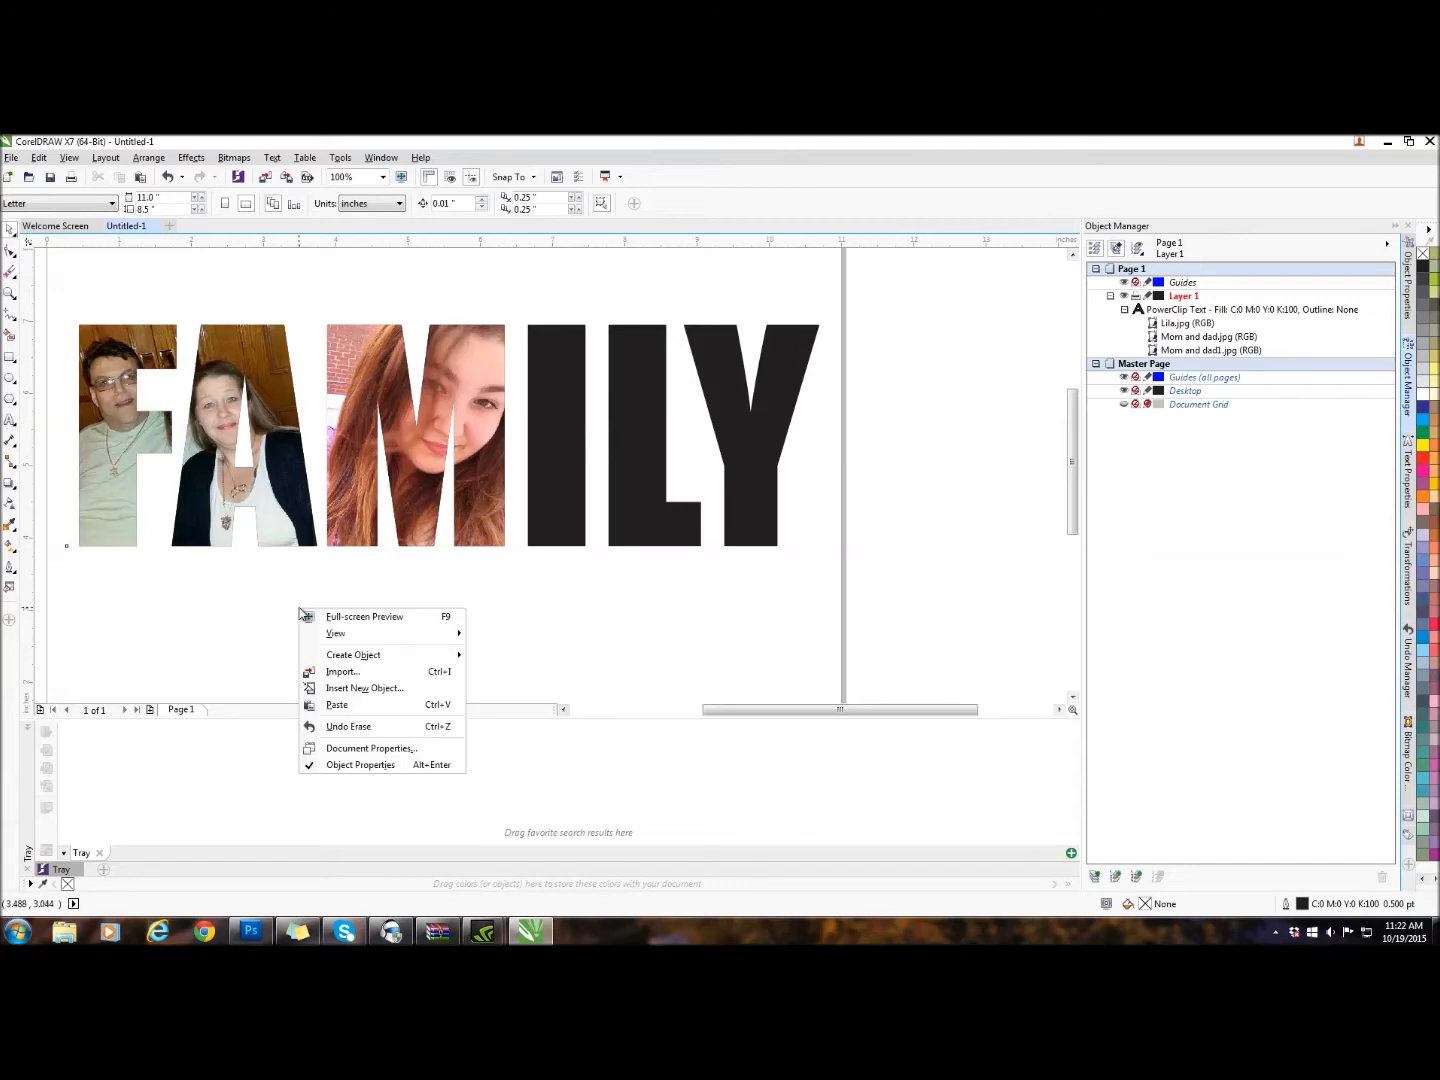
left_click(323, 671)
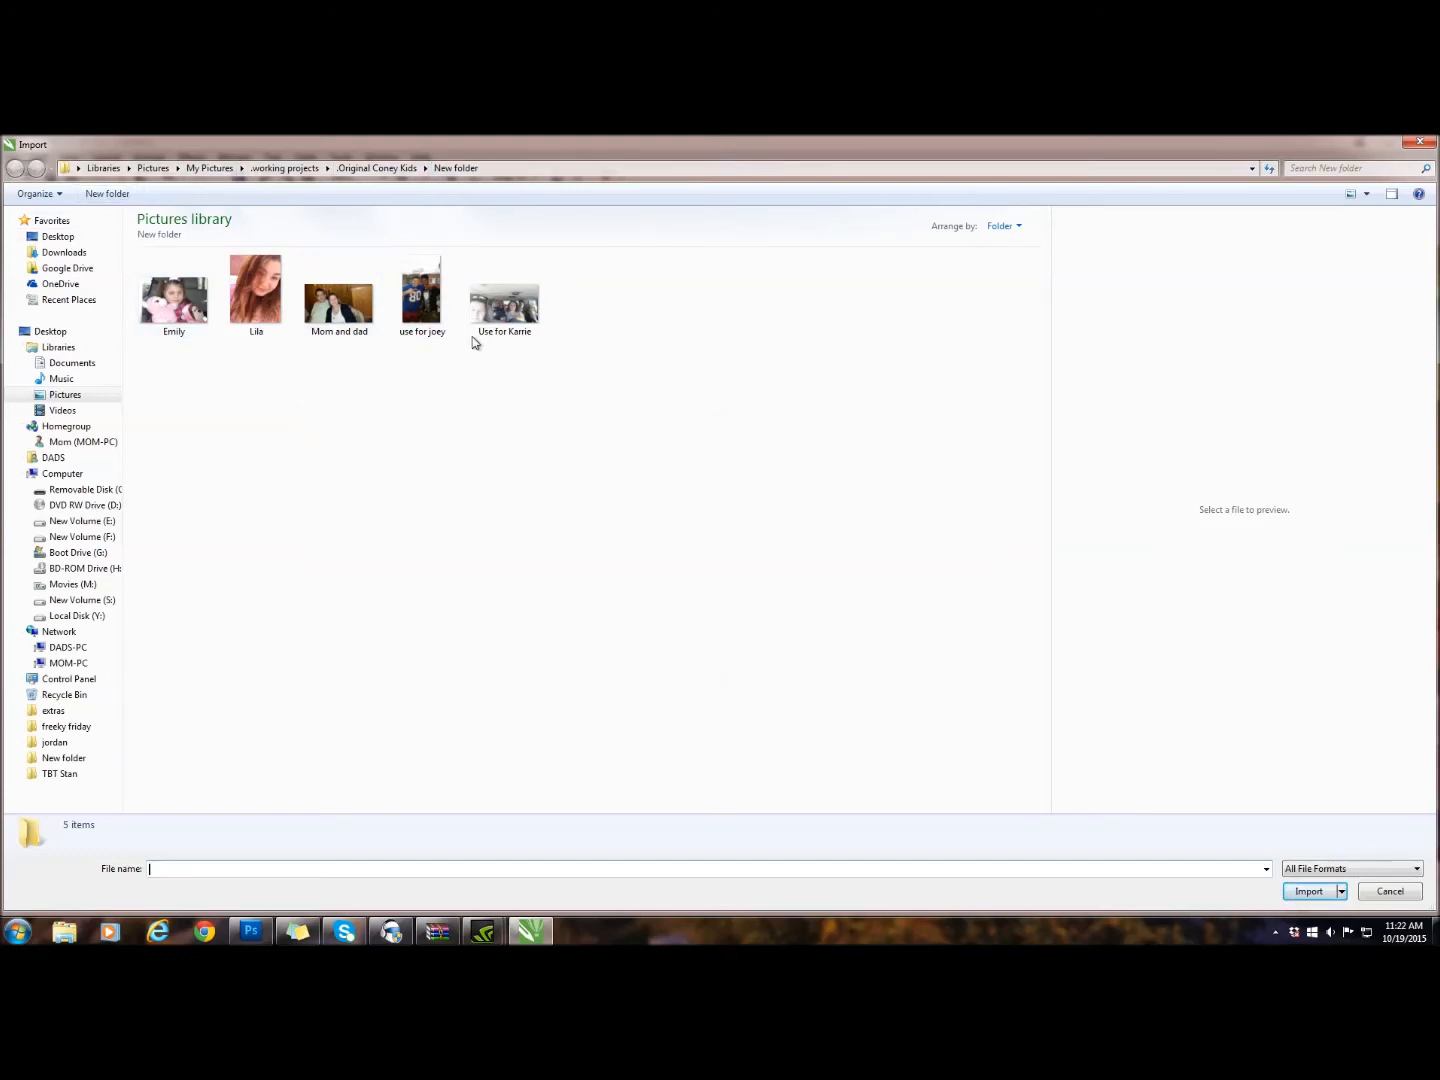
double_click(513, 322)
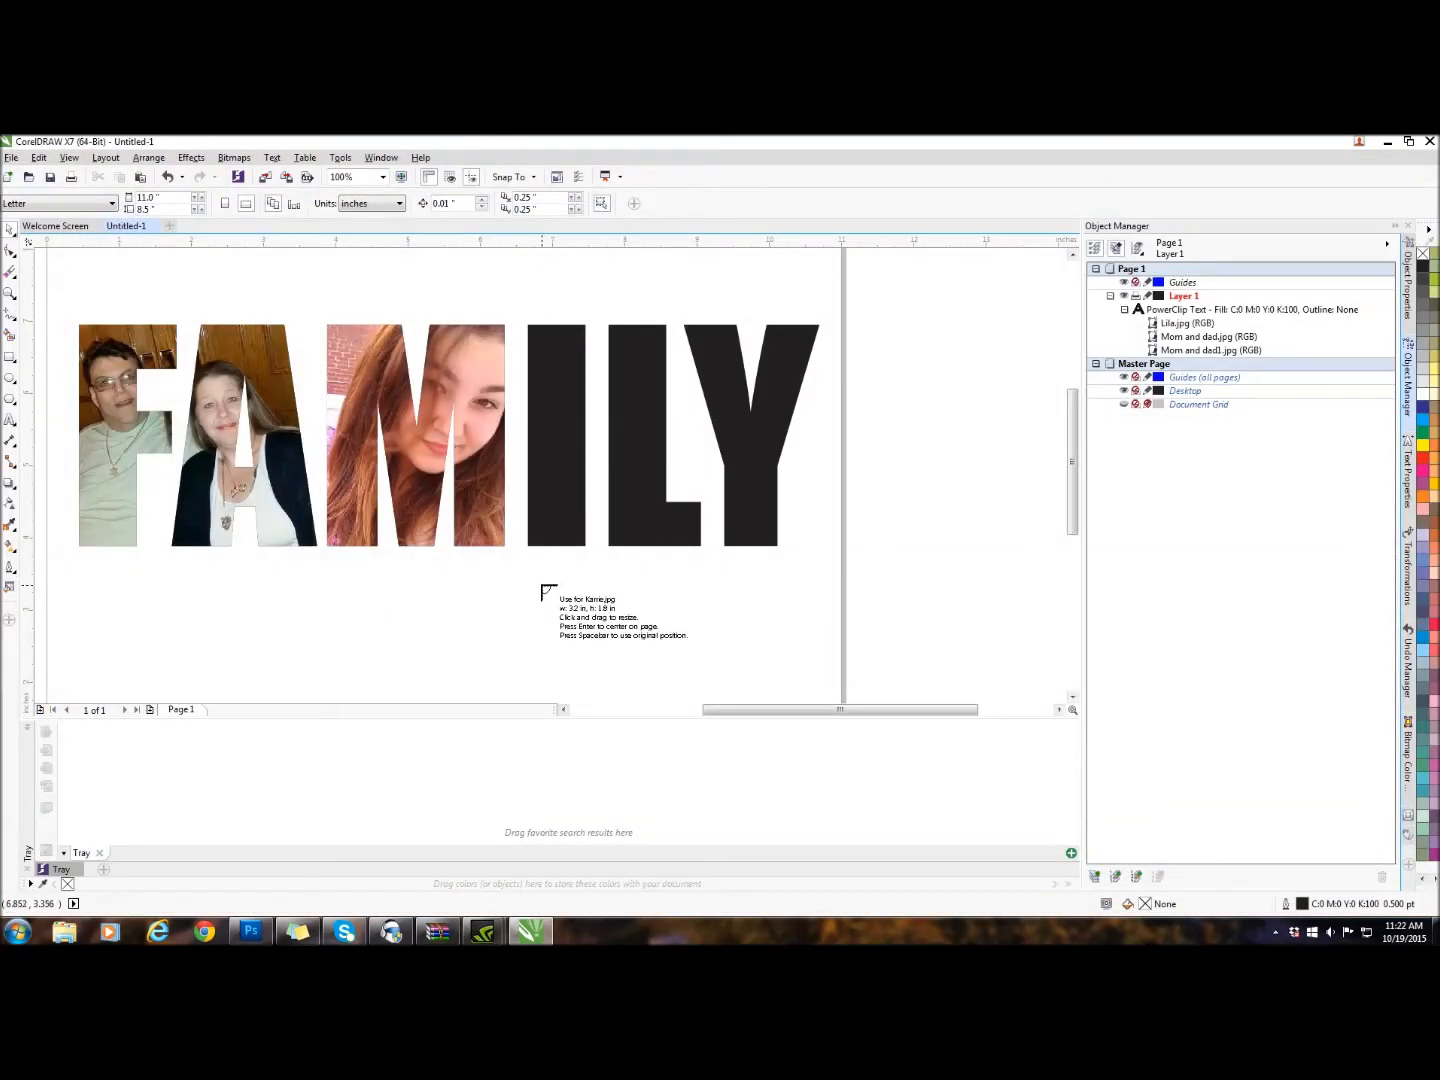
left_click(684, 602)
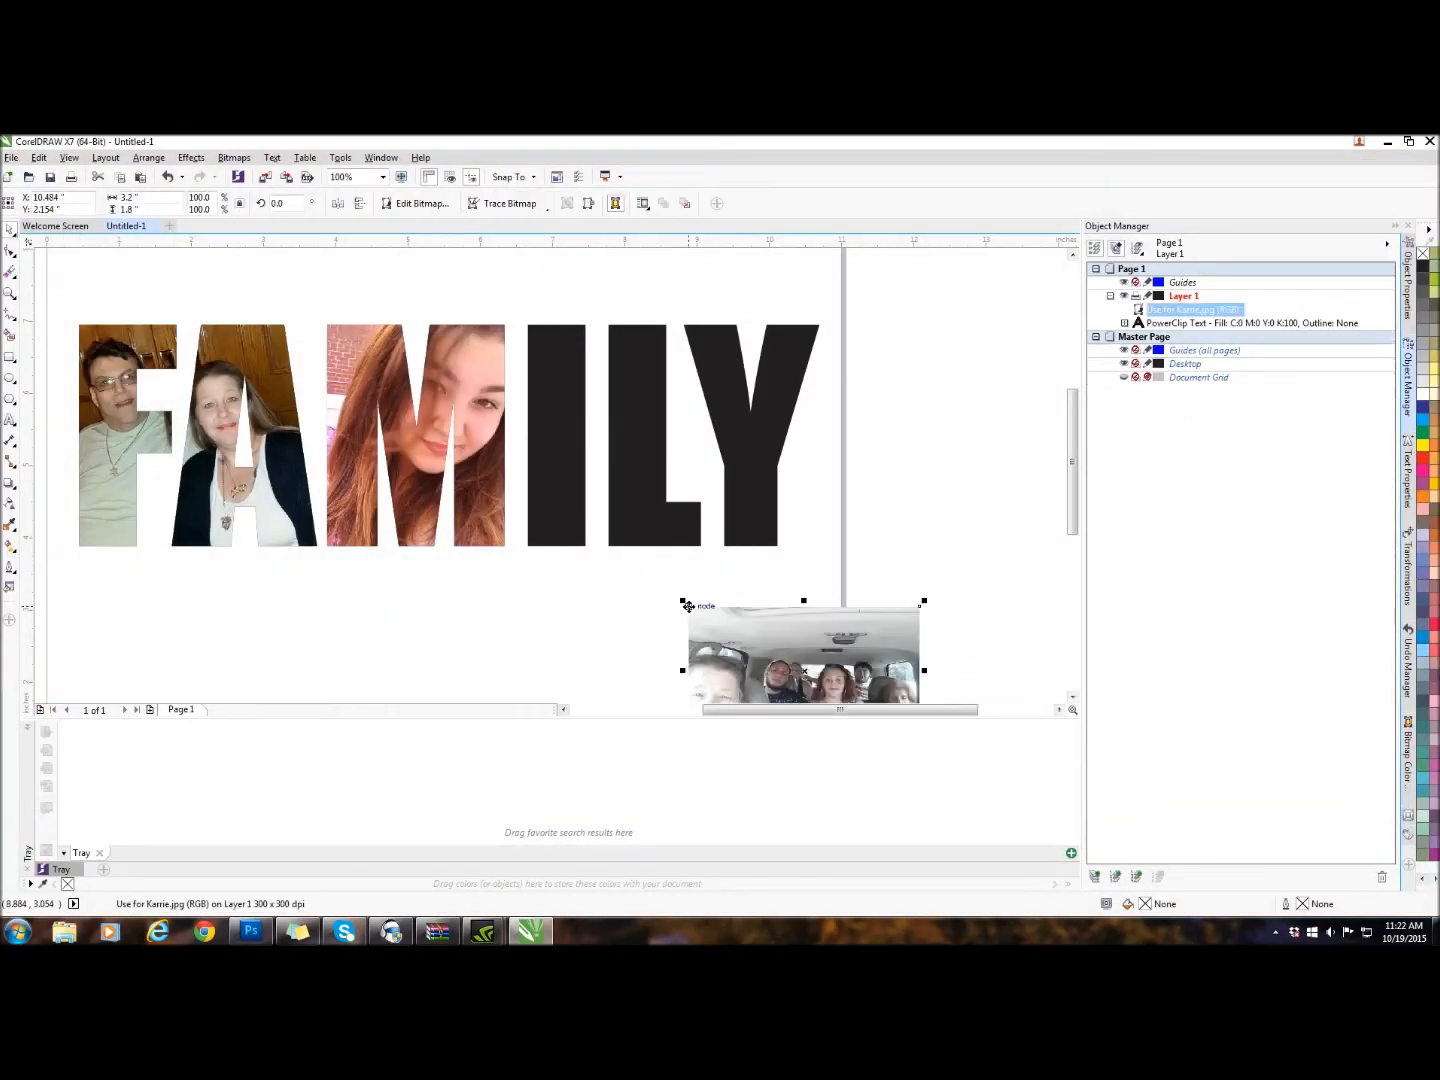
Step: Enlarge the car photo to about 5.708 by 3.211 inches and move it to the blank area right of the Y
left_click_drag(820, 677, 839, 608)
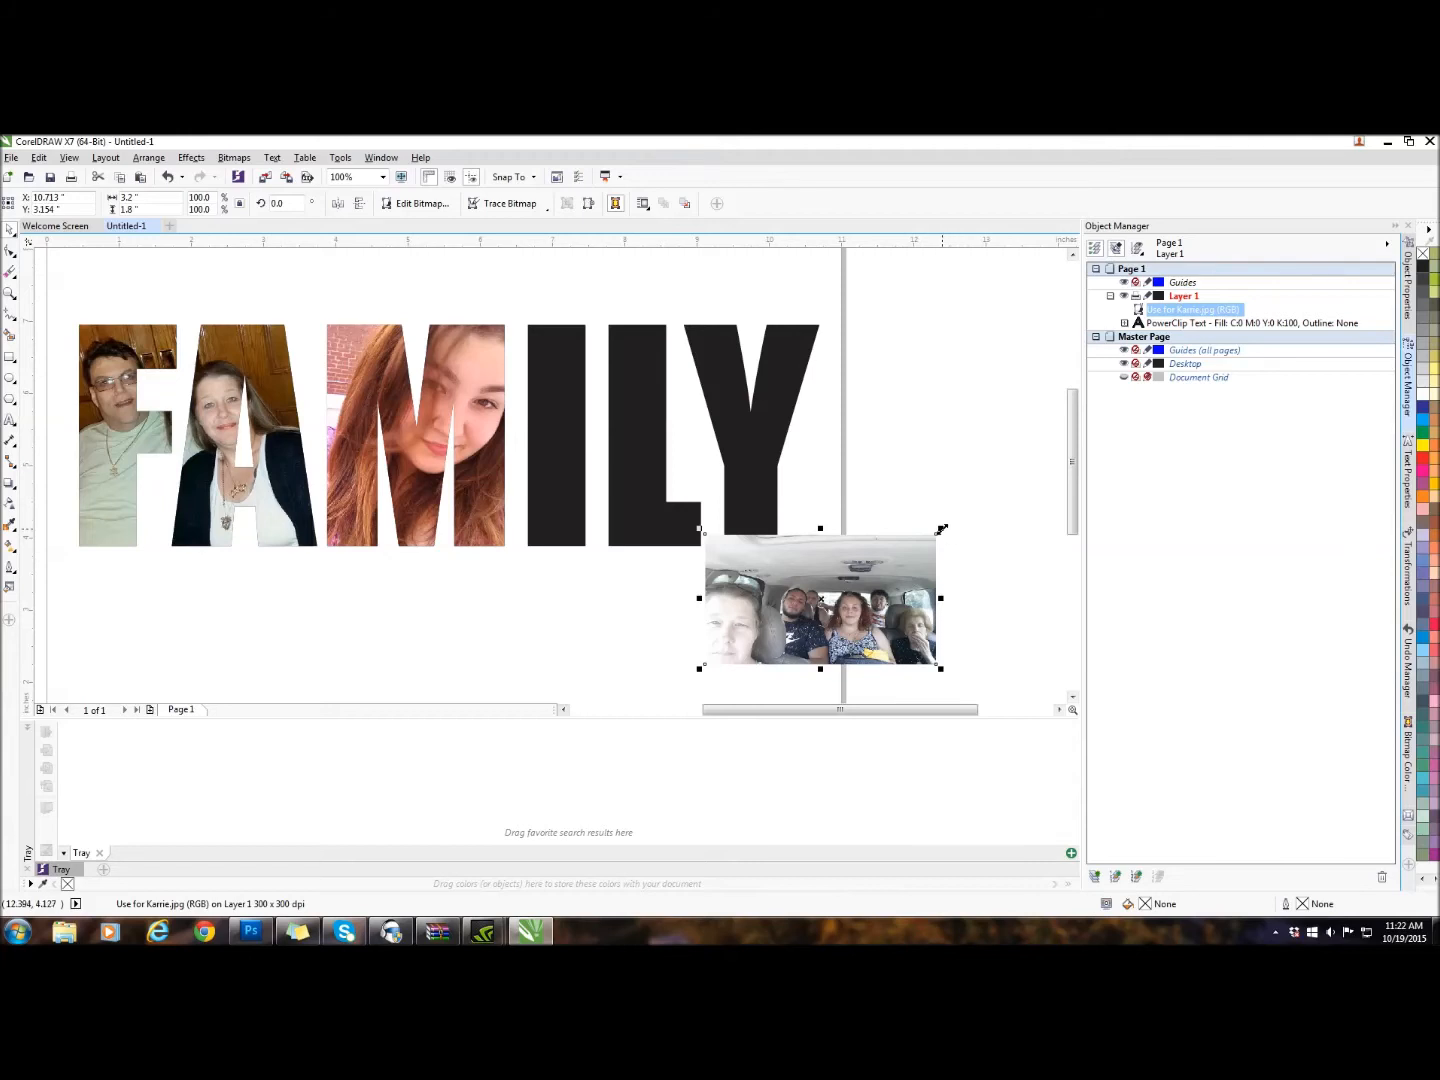
left_click_drag(940, 528, 1038, 414)
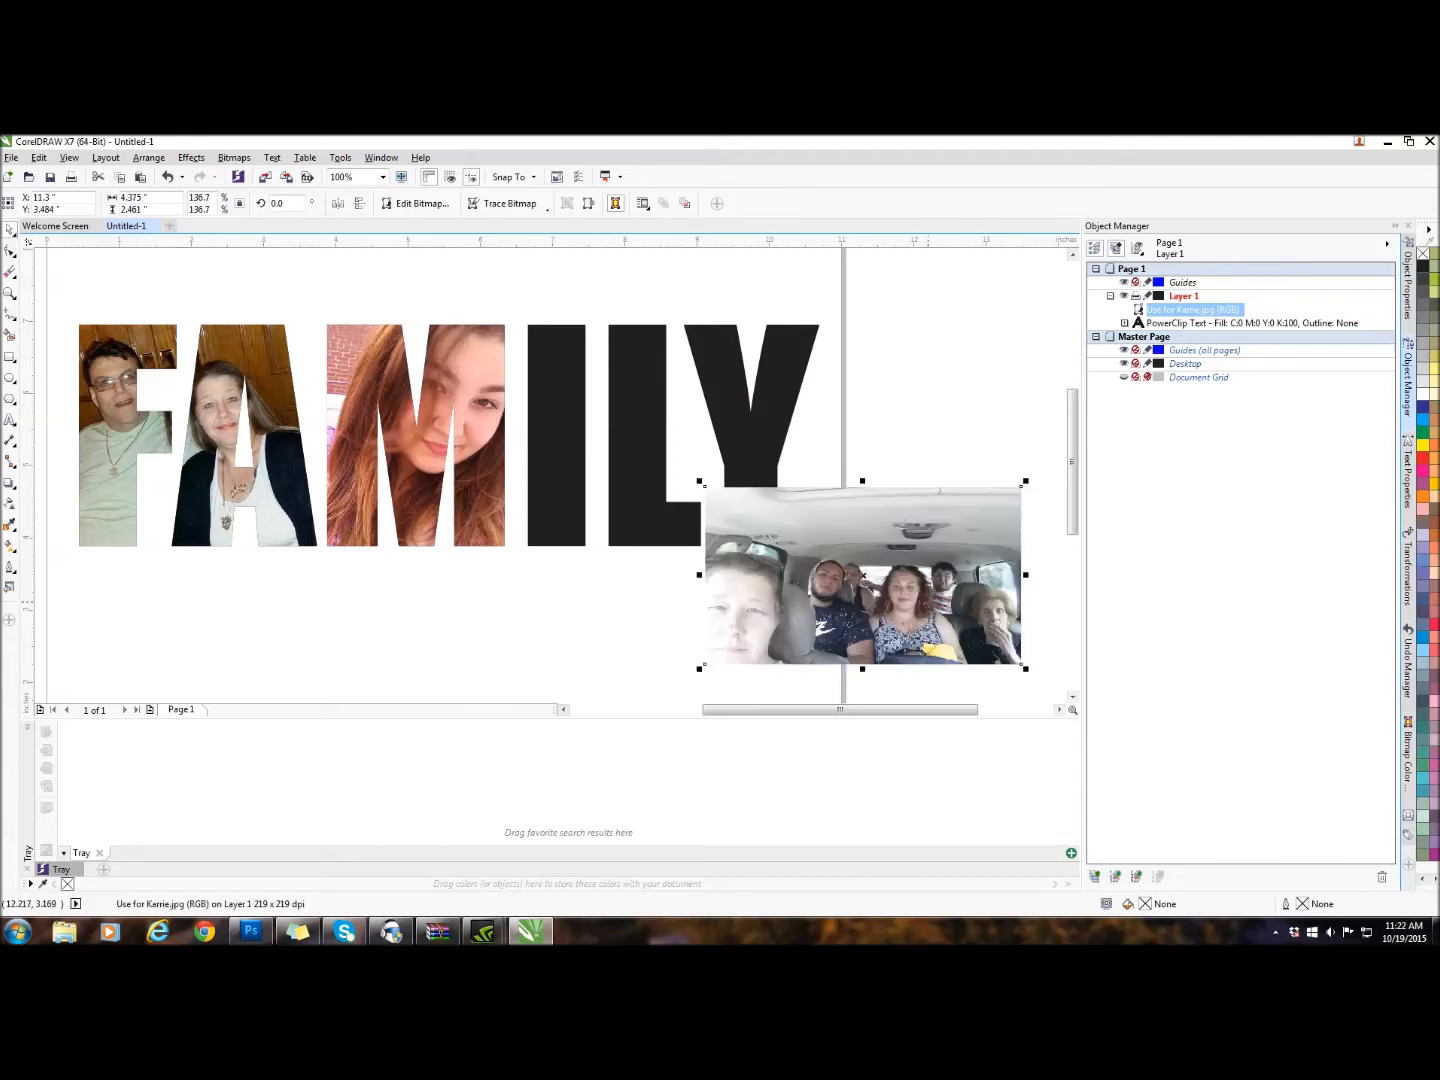
left_click_drag(1027, 481, 960, 427)
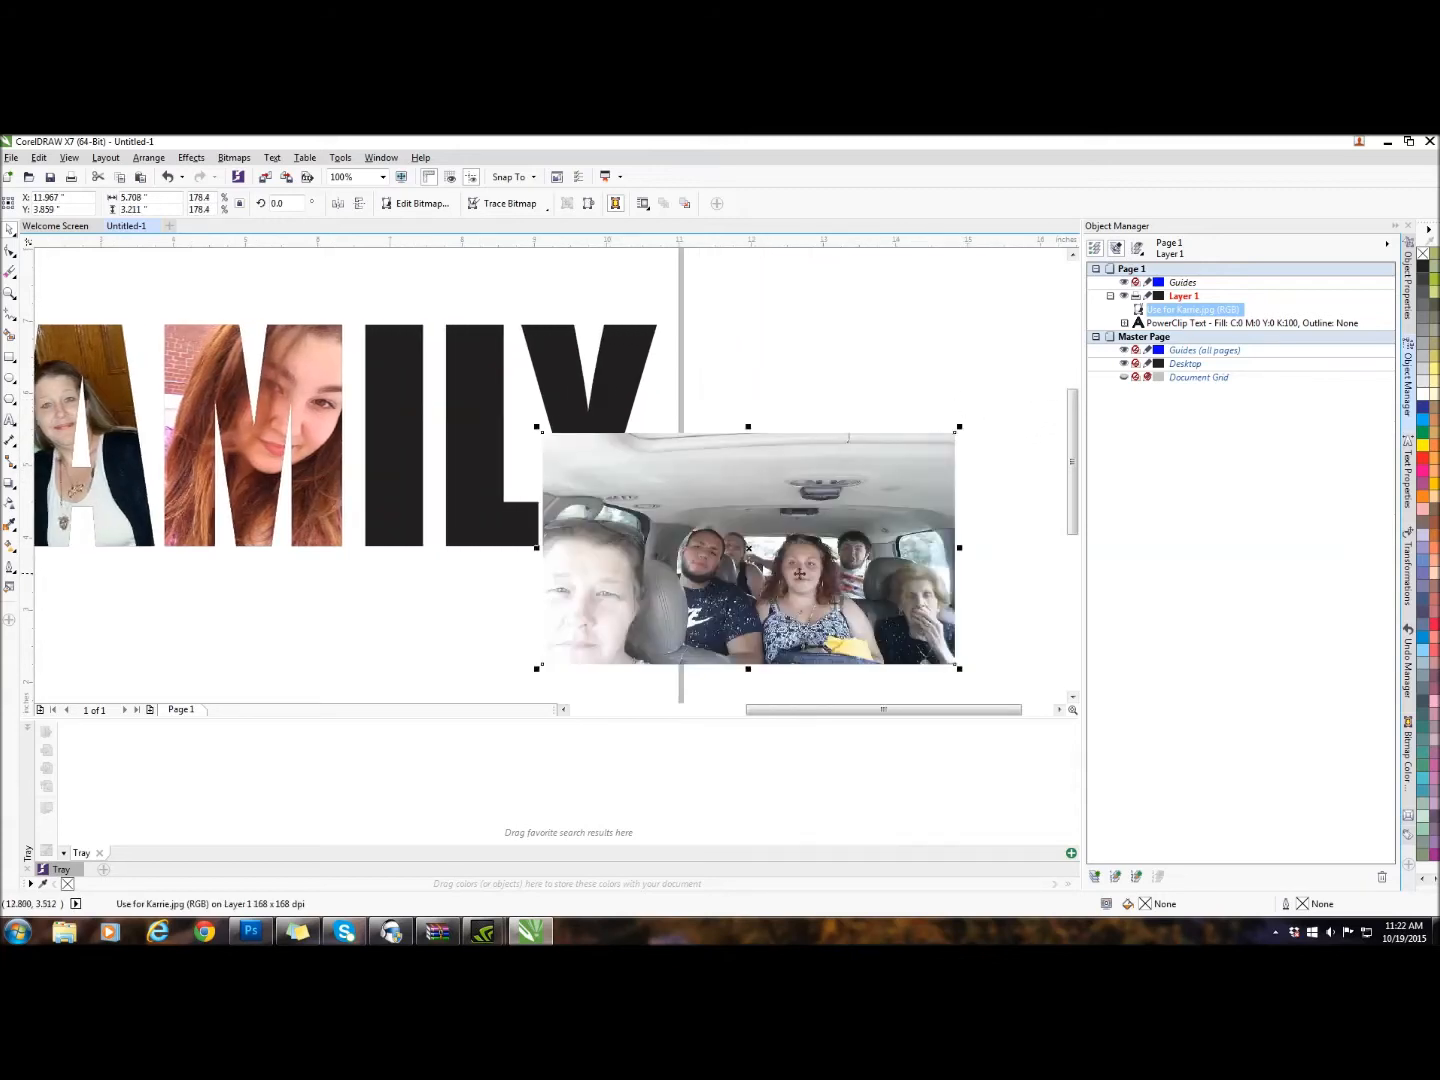
left_click_drag(735, 546, 877, 499)
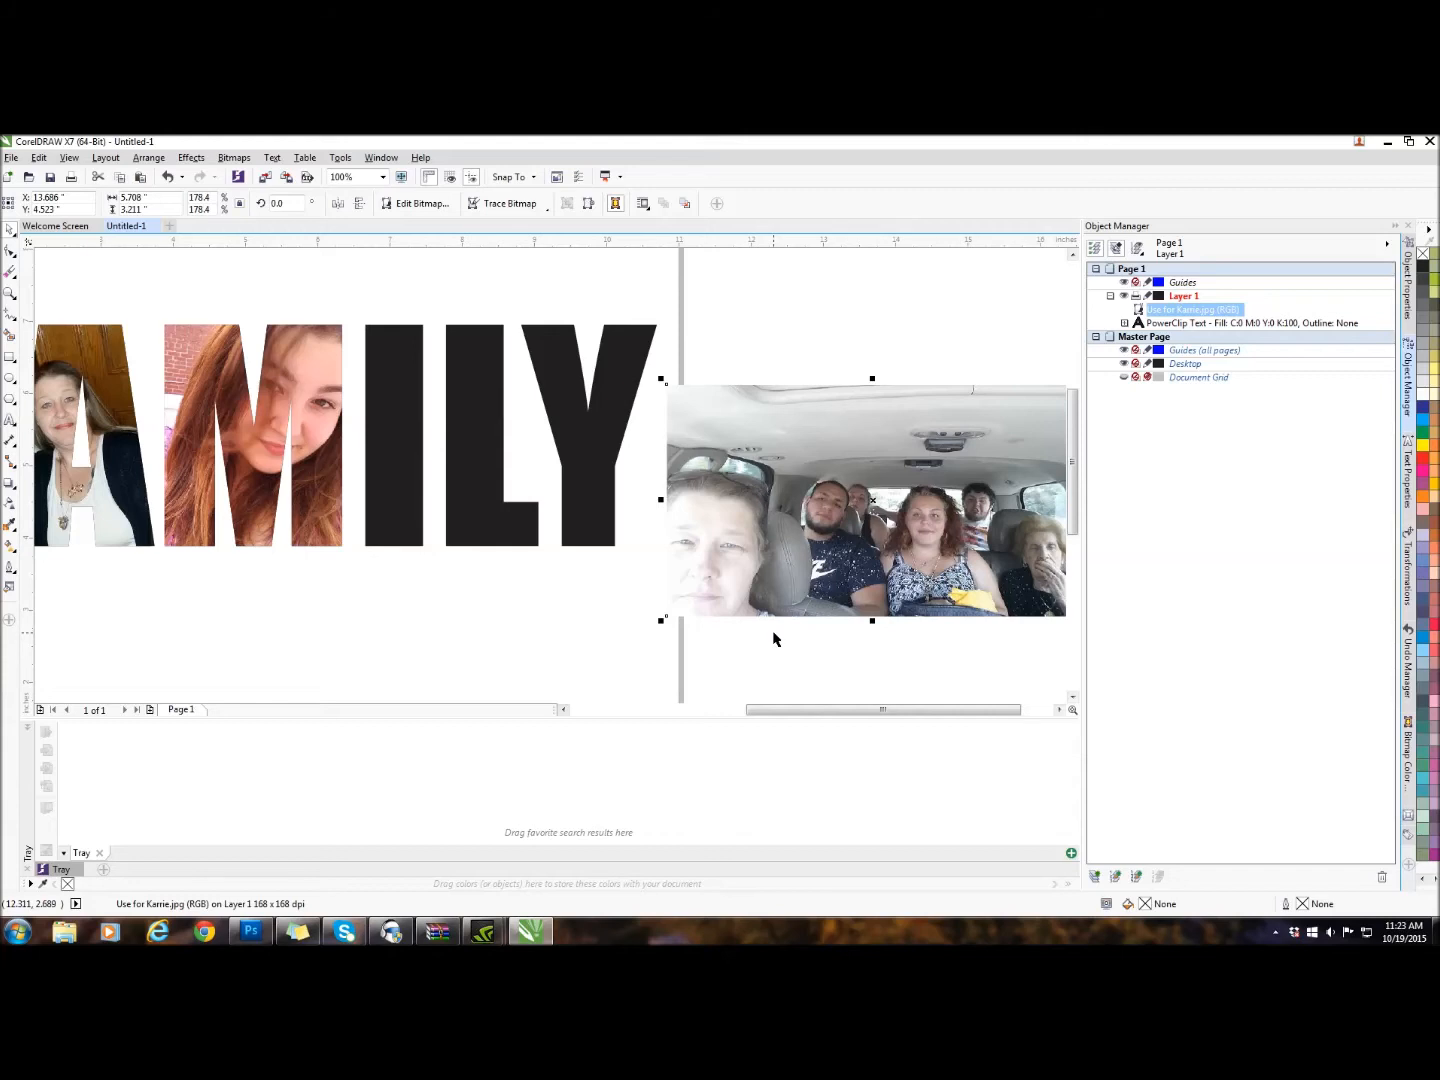
Step: Crop the car photo to the woman in the patterned top, about 1.354 by 2.074 inches
left_click(9, 274)
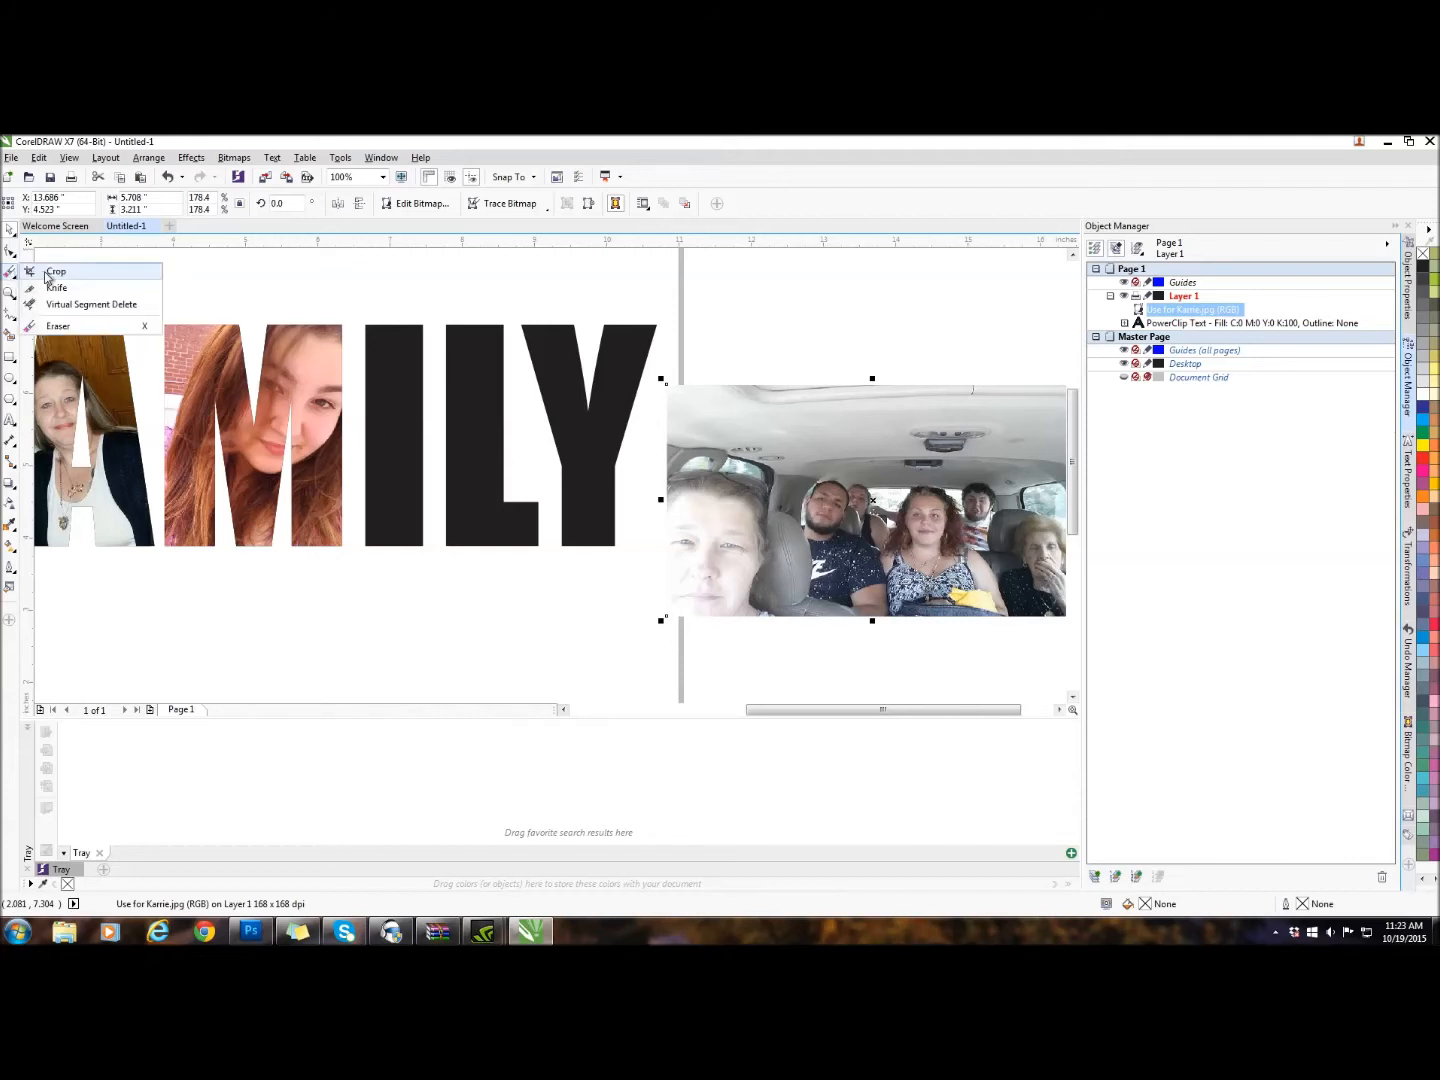
left_click(49, 272)
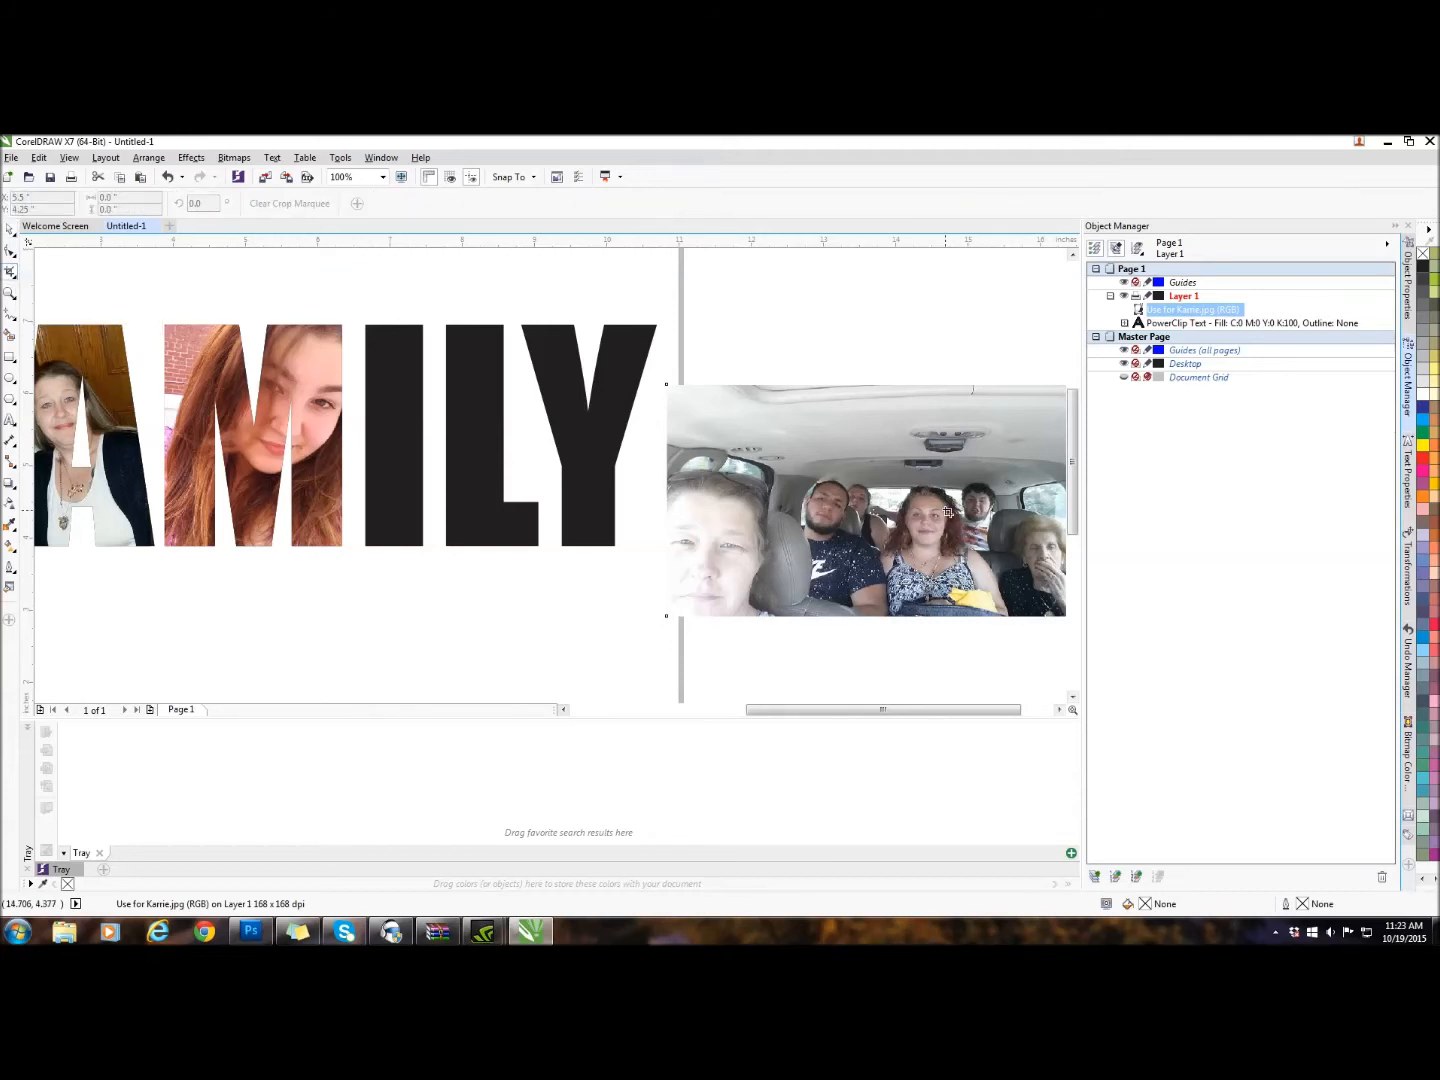
left_click_drag(851, 469, 1021, 616)
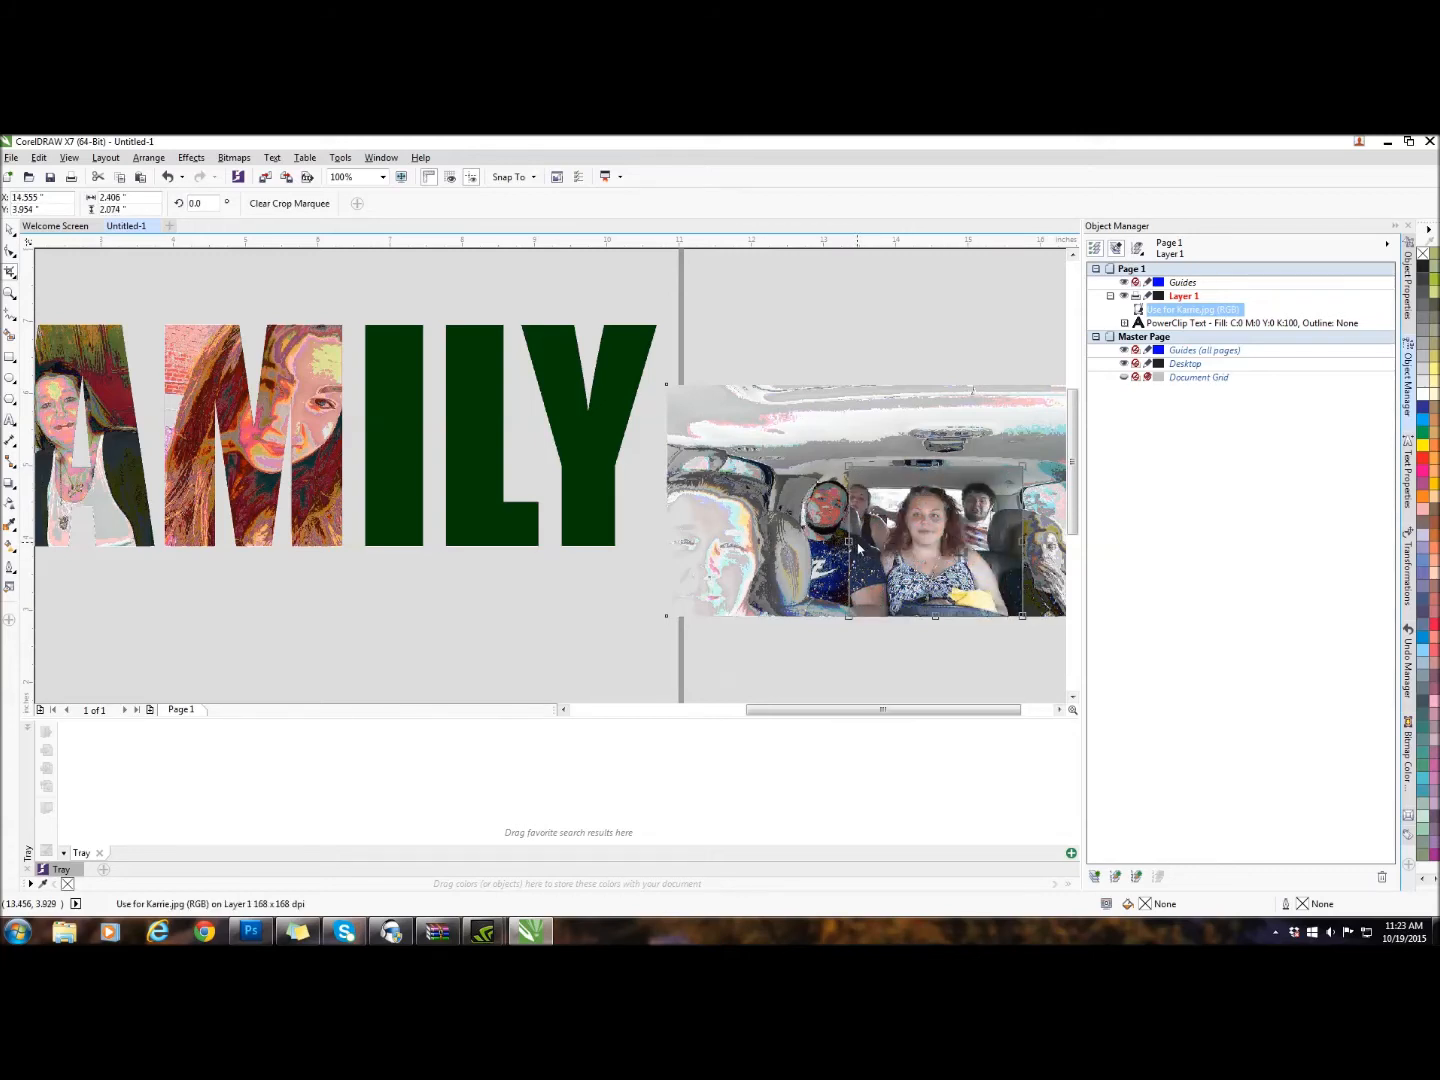
left_click_drag(848, 540, 873, 540)
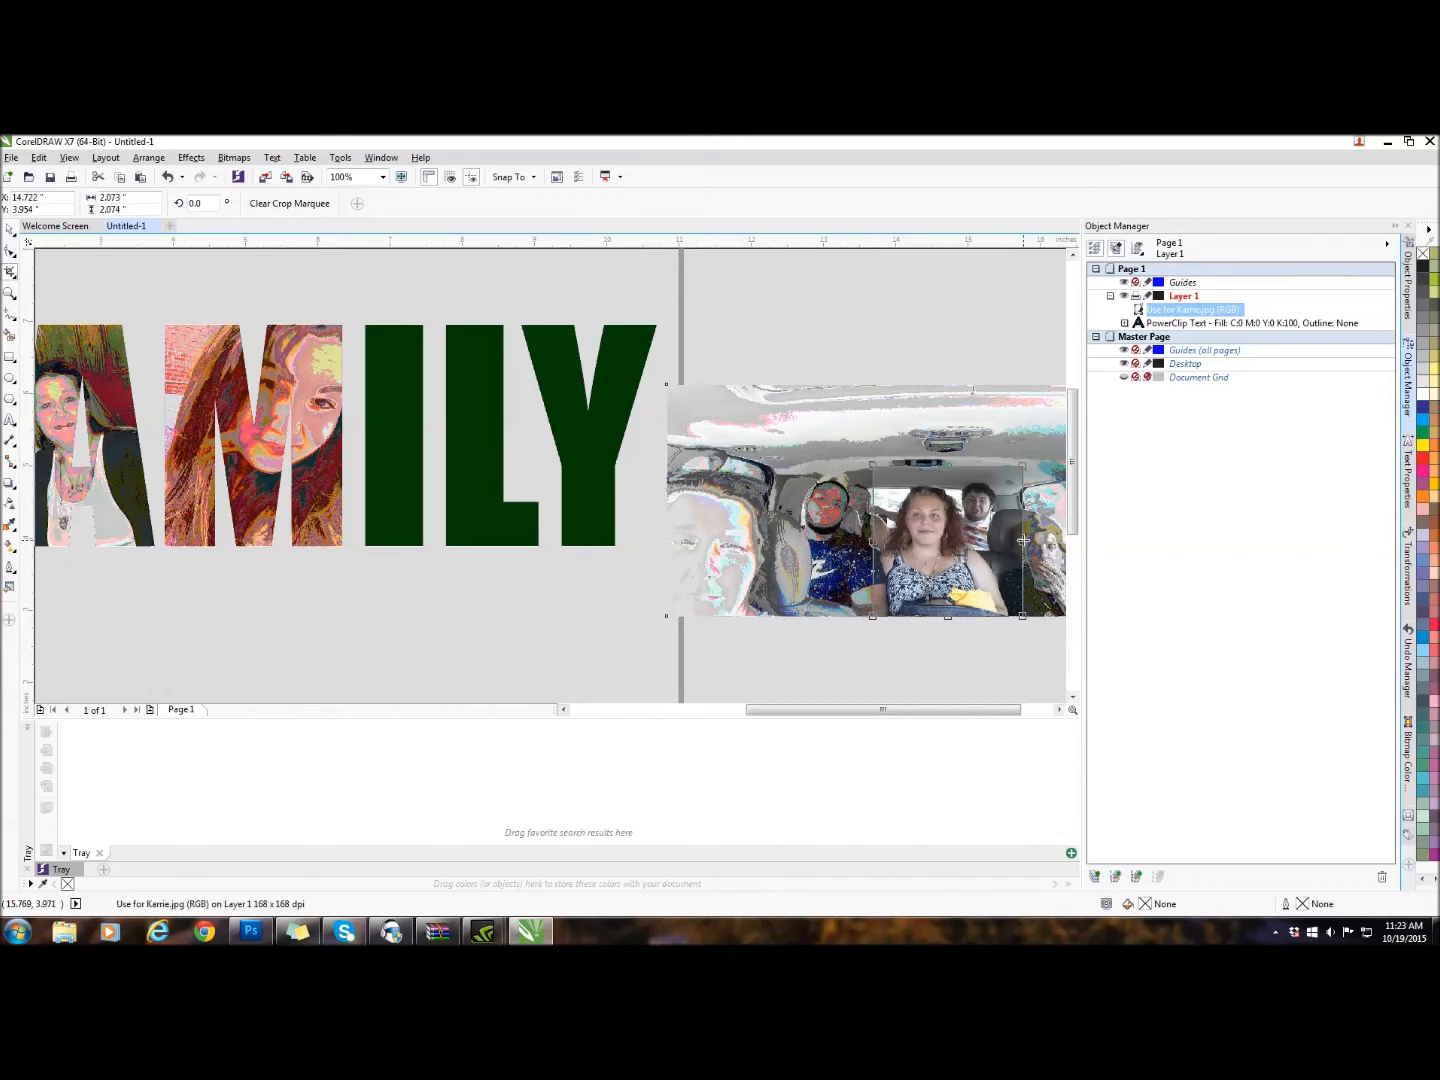
left_click_drag(1022, 540, 970, 546)
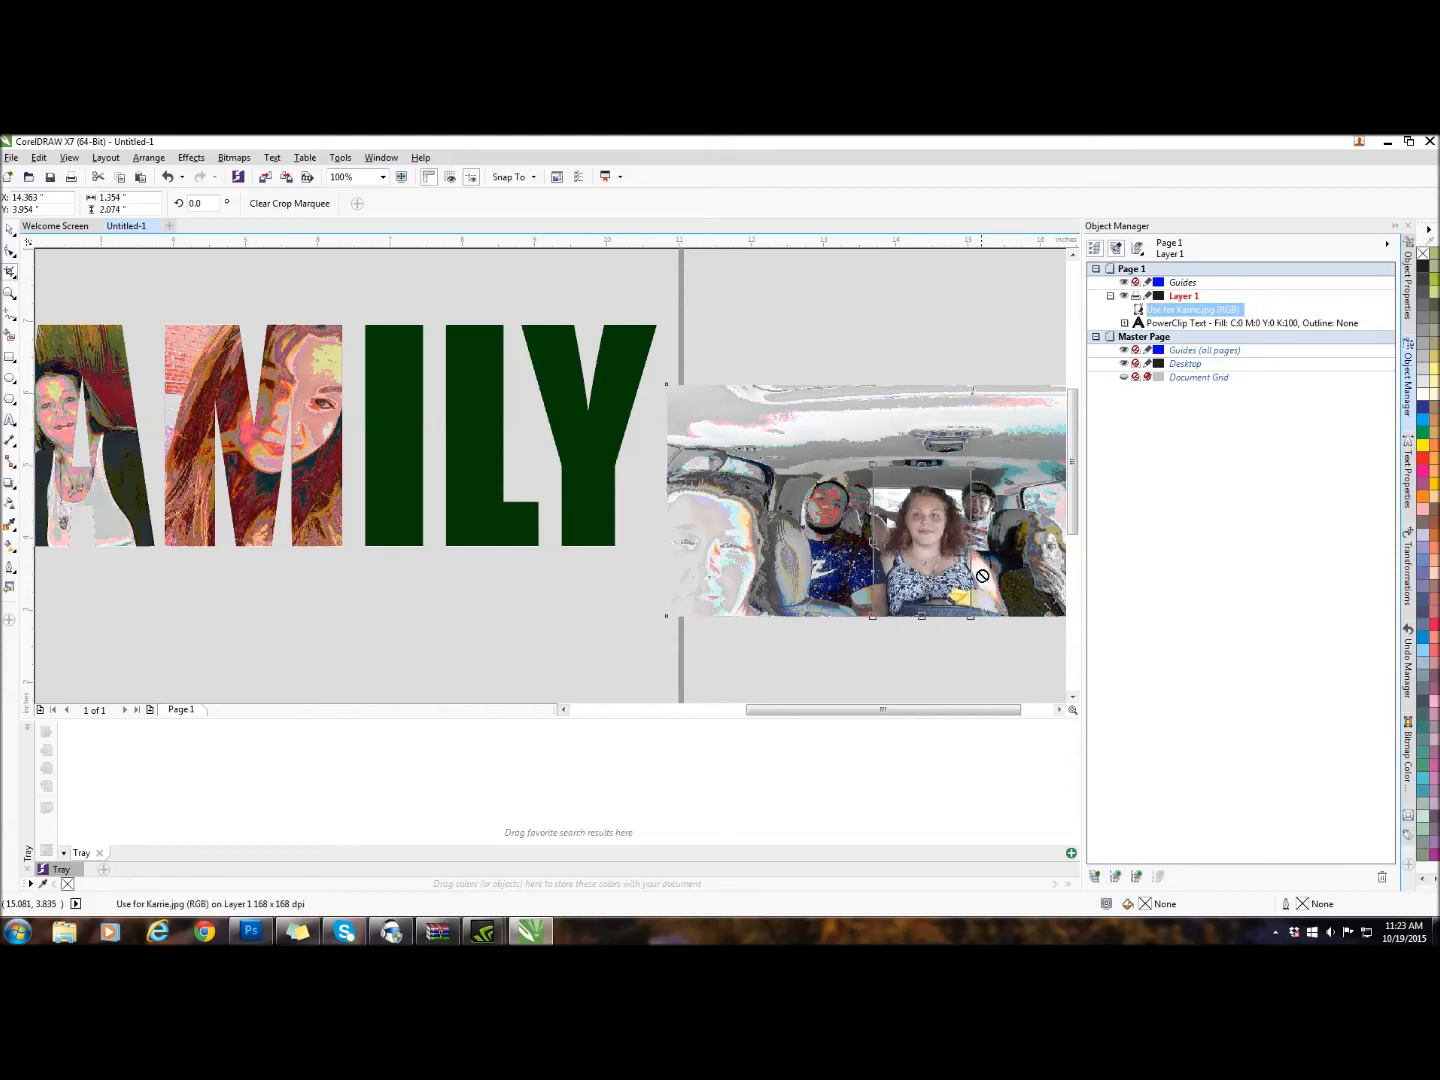
double_click(925, 545)
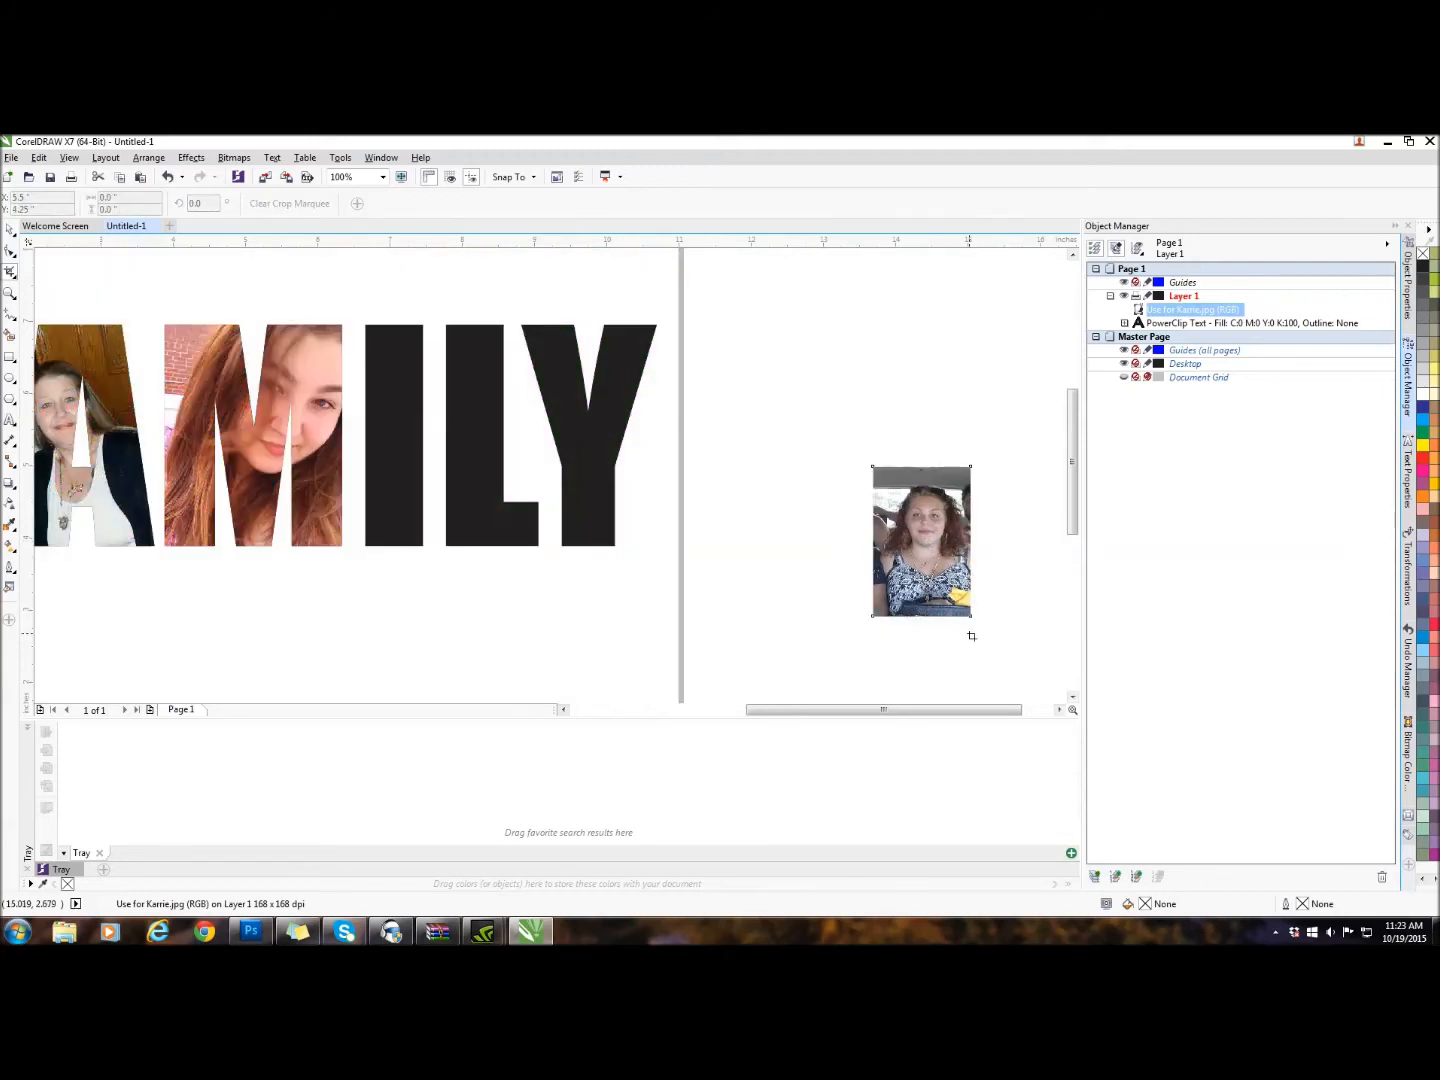
Step: Move the cropped photo closer to the text and enlarge it to about 2.166 by 3.318 inches
left_click(11, 230)
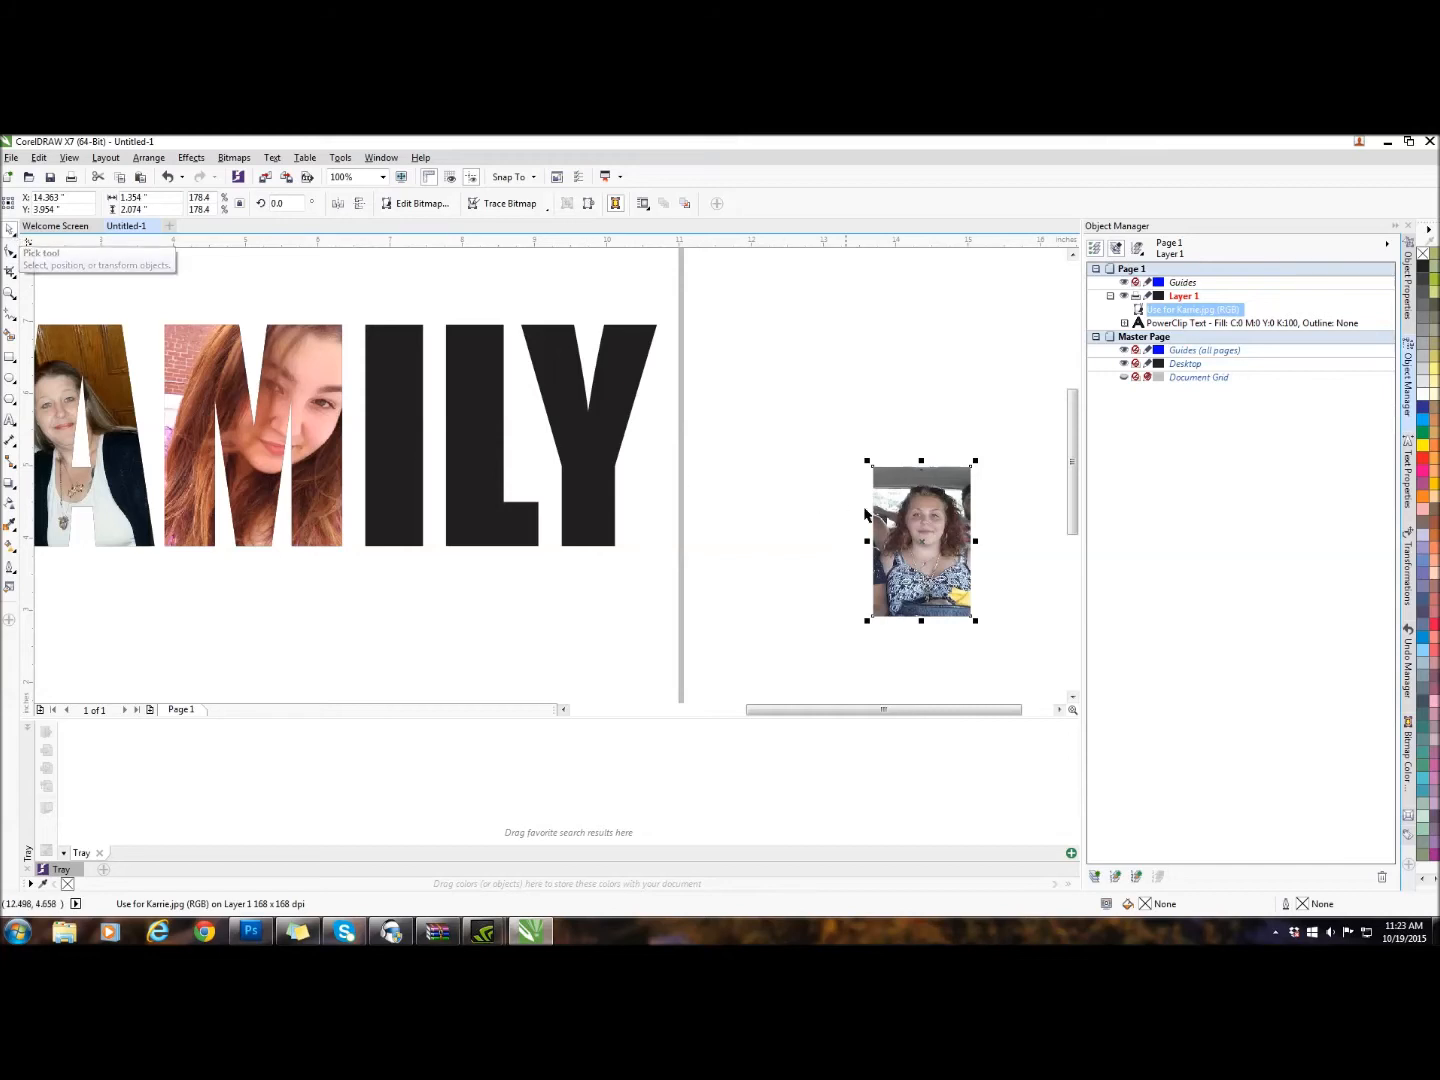
left_click_drag(921, 550, 804, 458)
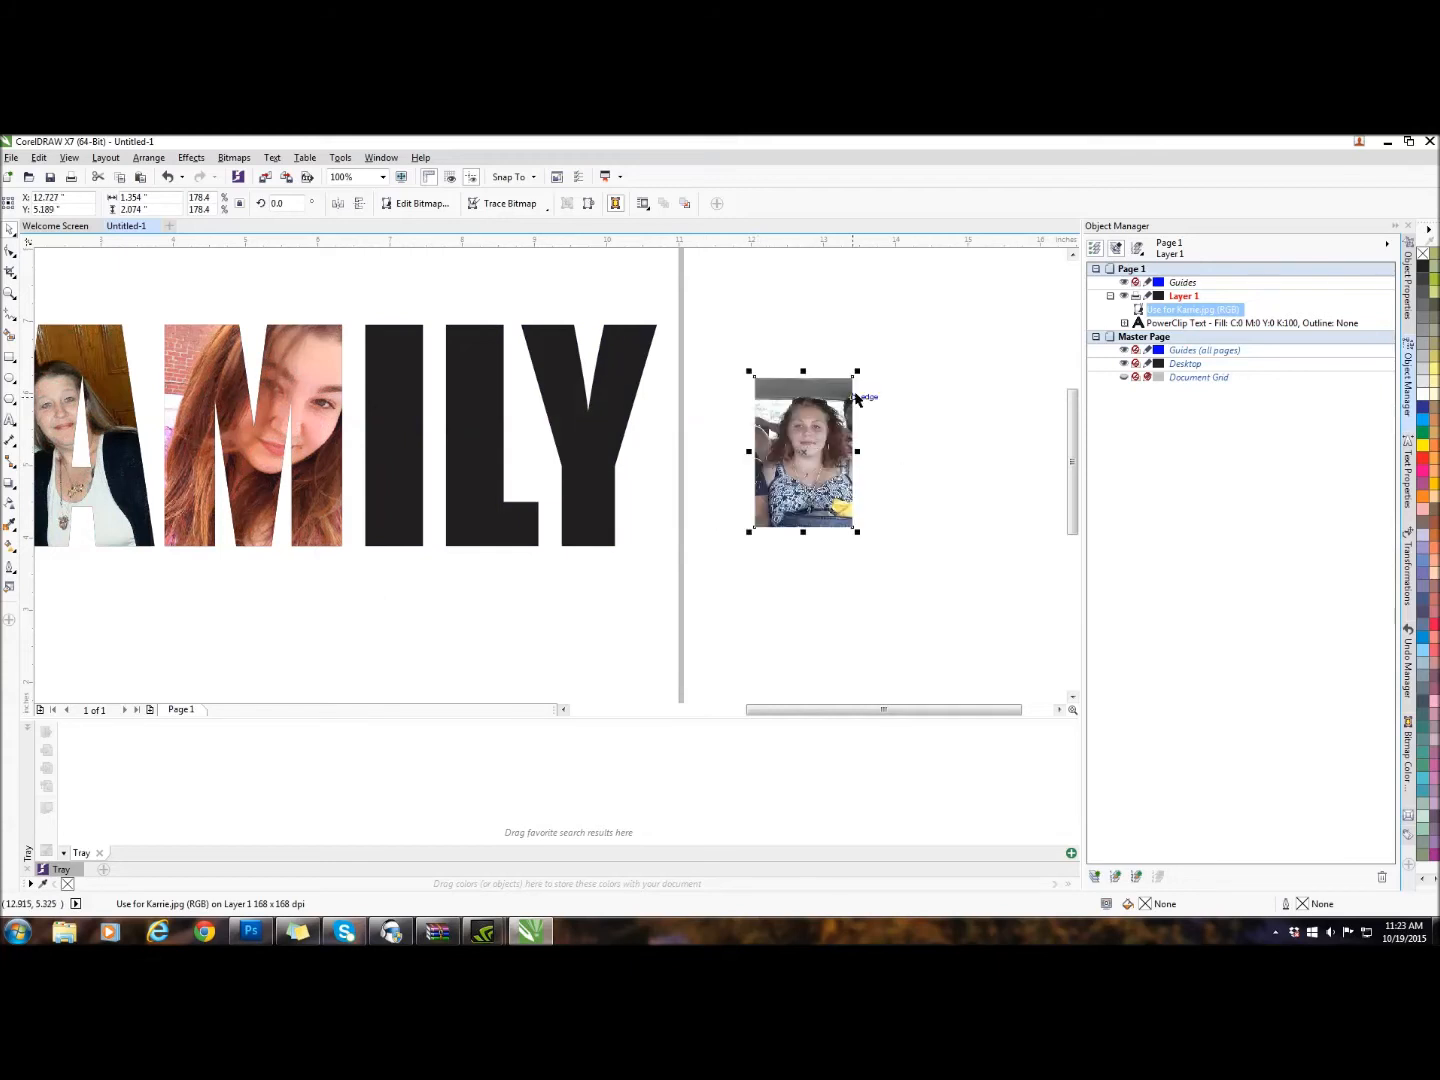
left_click_drag(857, 372, 940, 289)
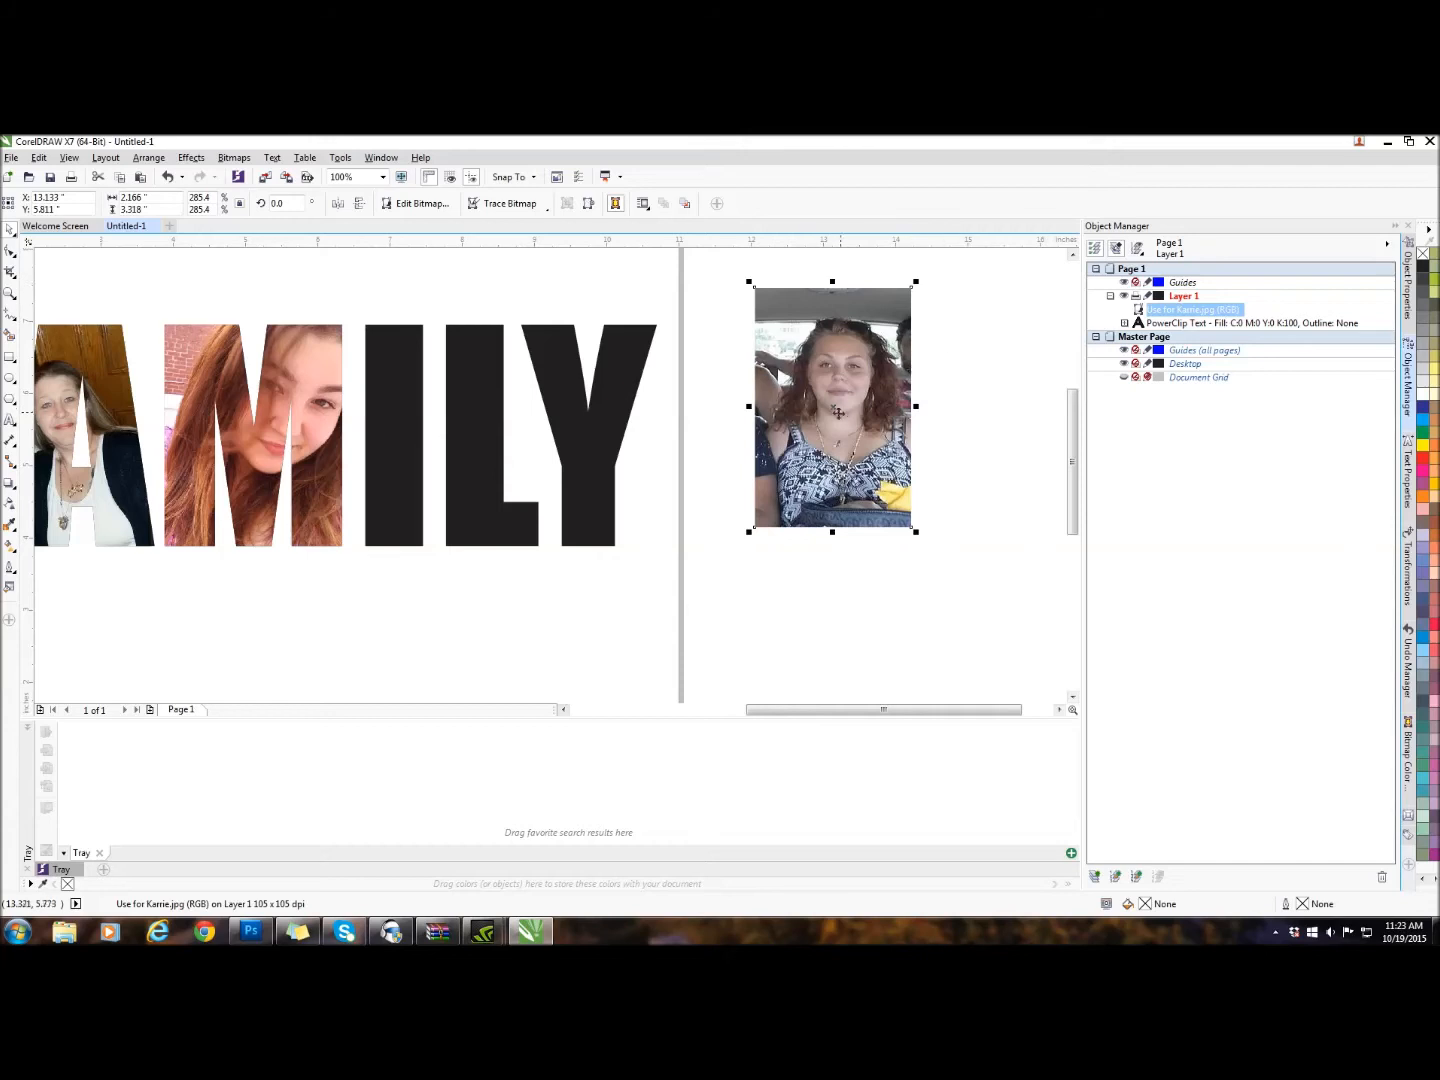
Step: Add the woman's photo to the PowerClip text over the I and select only that photo in its contents
left_click_drag(829, 410, 399, 443)
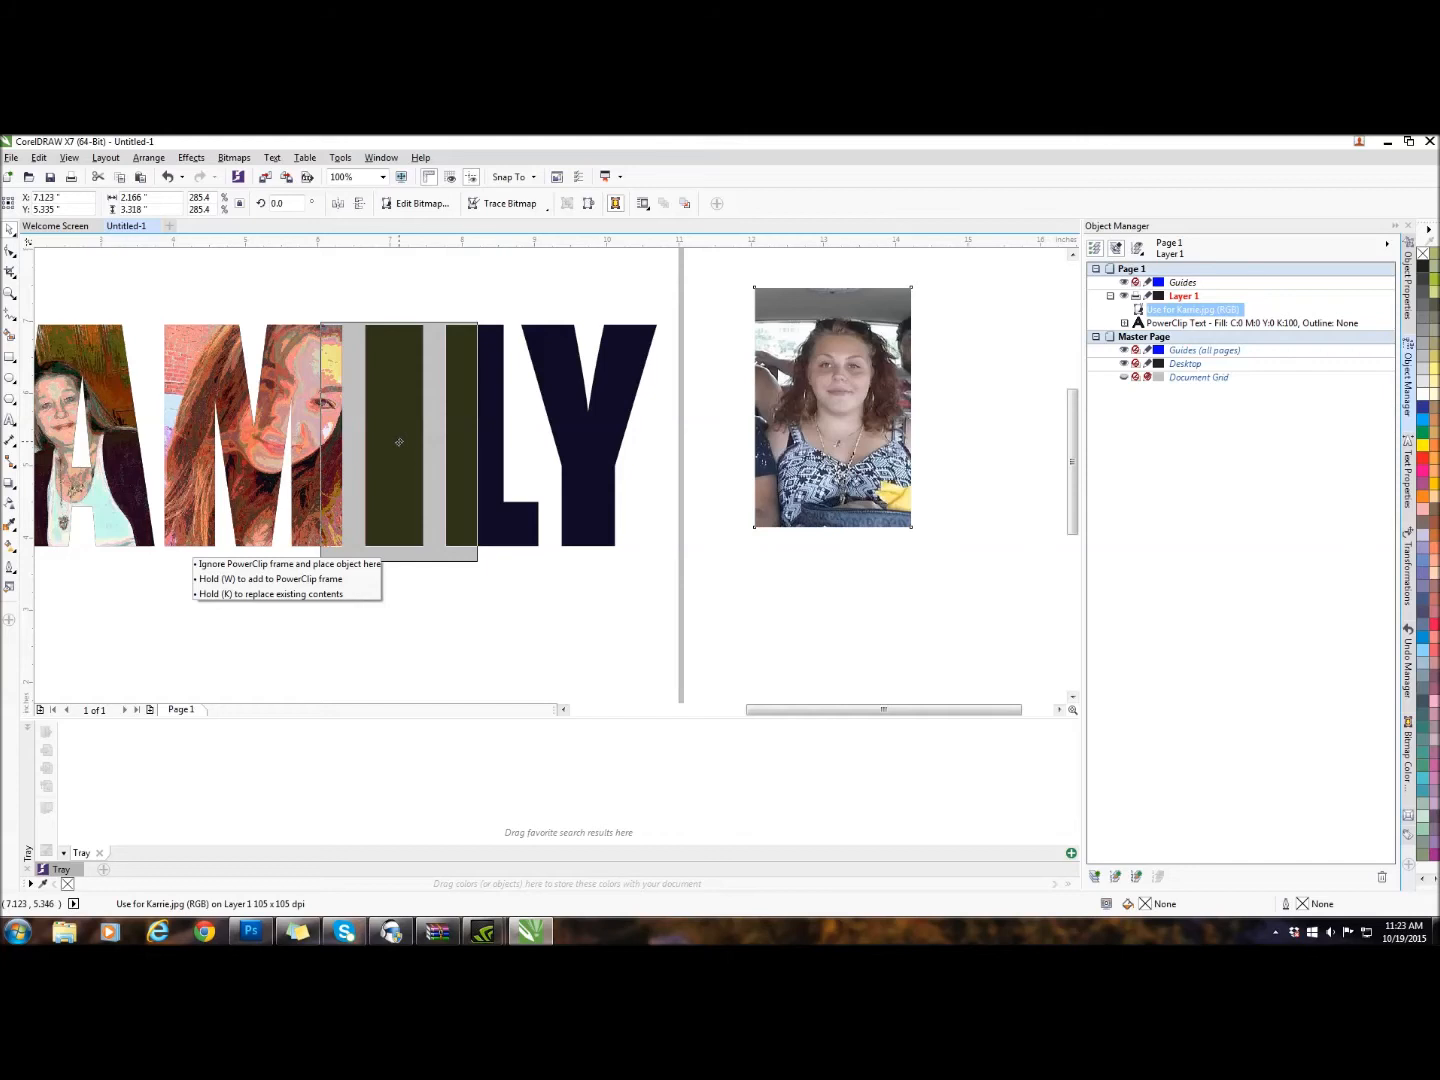
left_click_drag(399, 442, 398, 441)
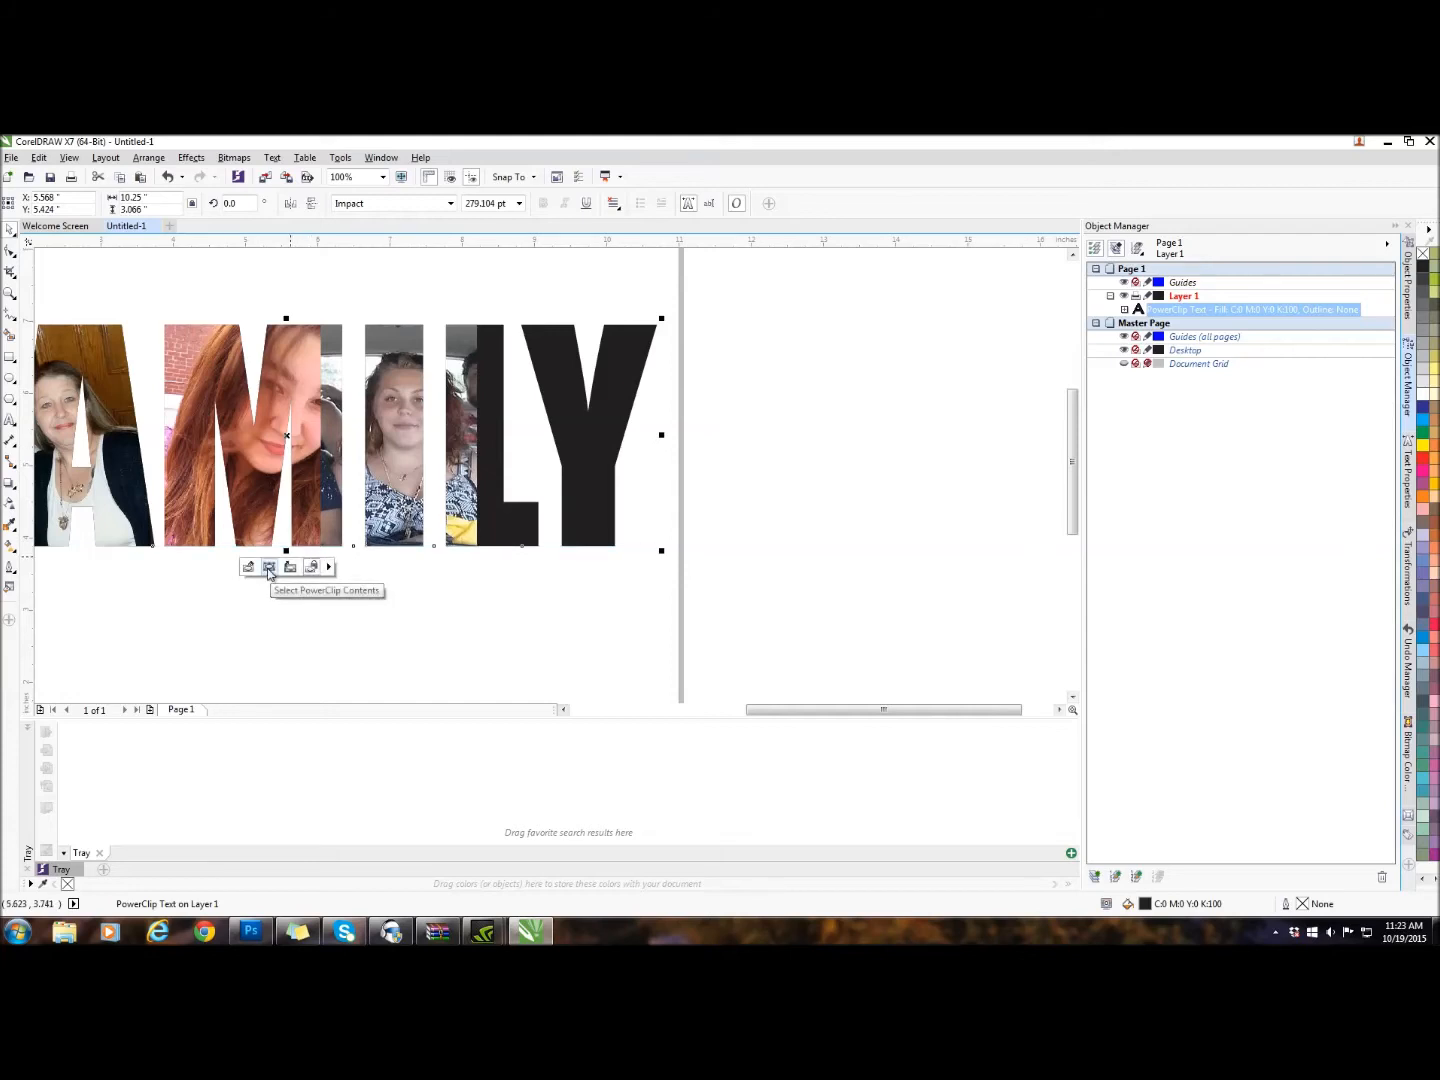
left_click(269, 568)
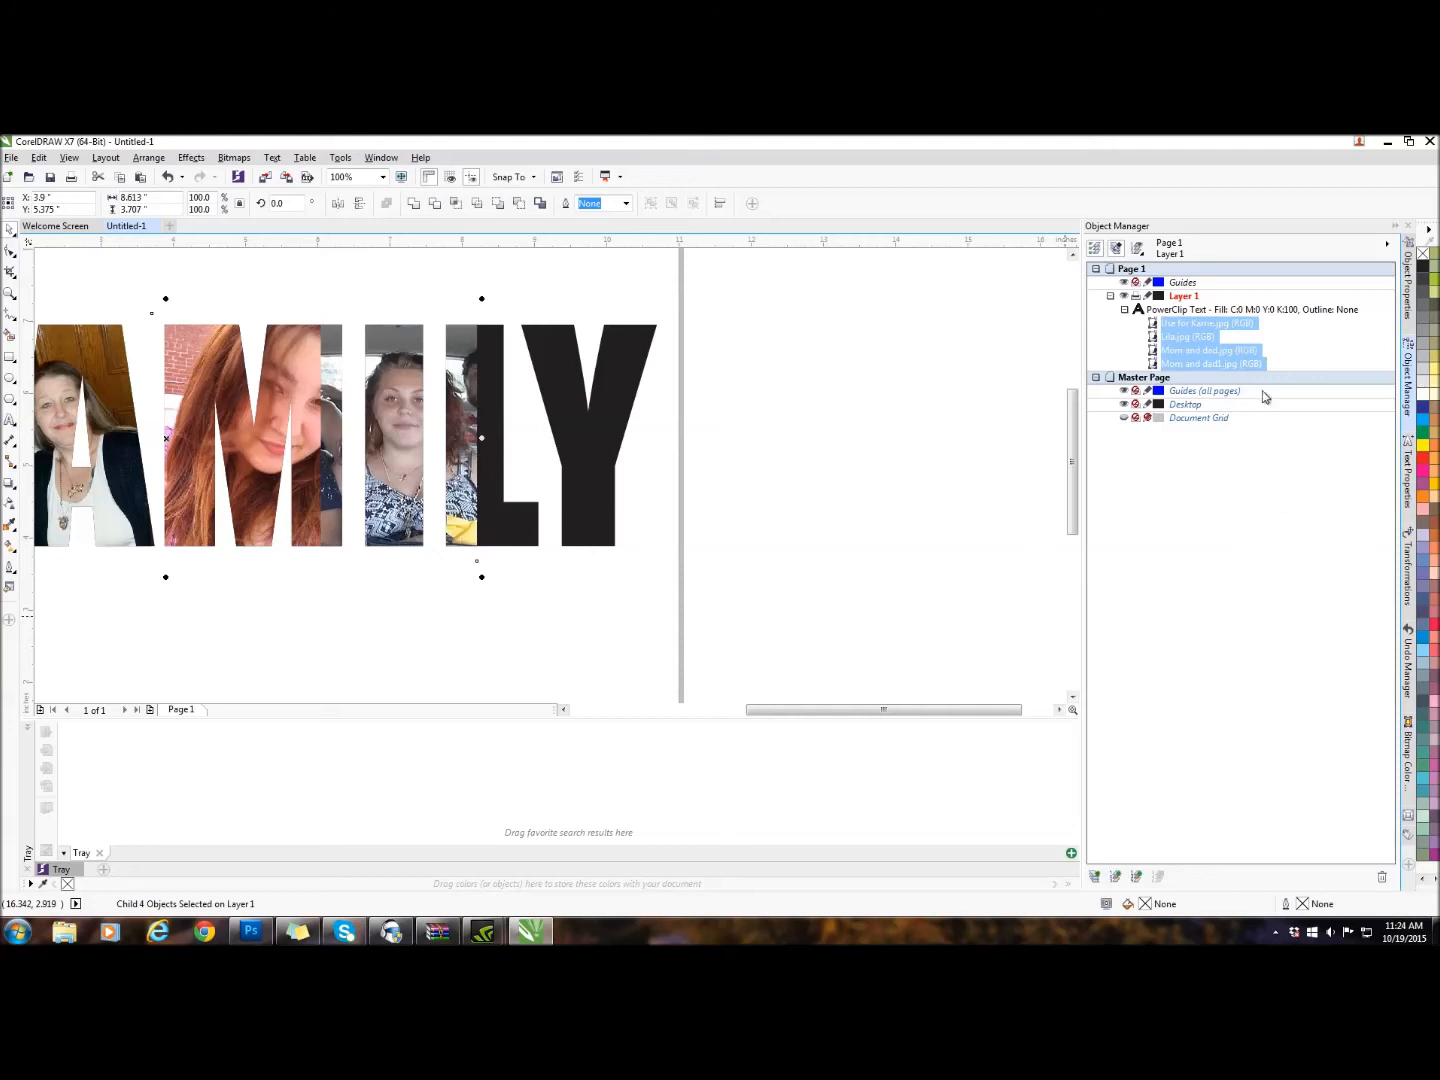
left_click(1221, 324)
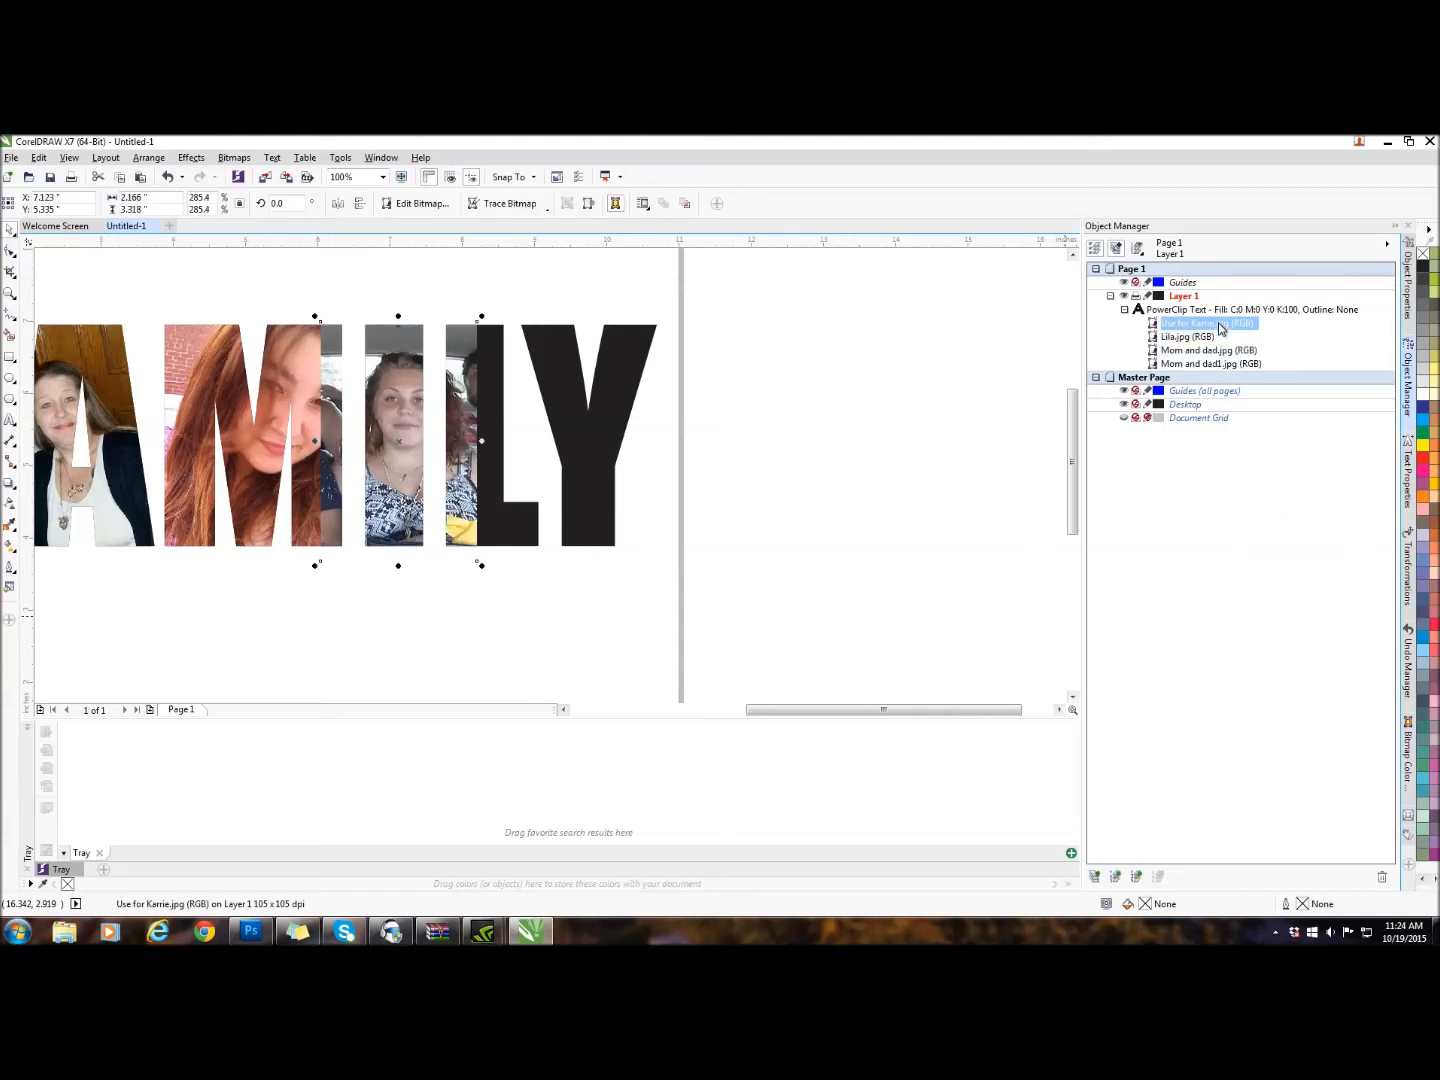
Step: Move and nudge the woman's photo within the I to X 6.967, Y 5.396 inches
left_click_drag(396, 444, 389, 446)
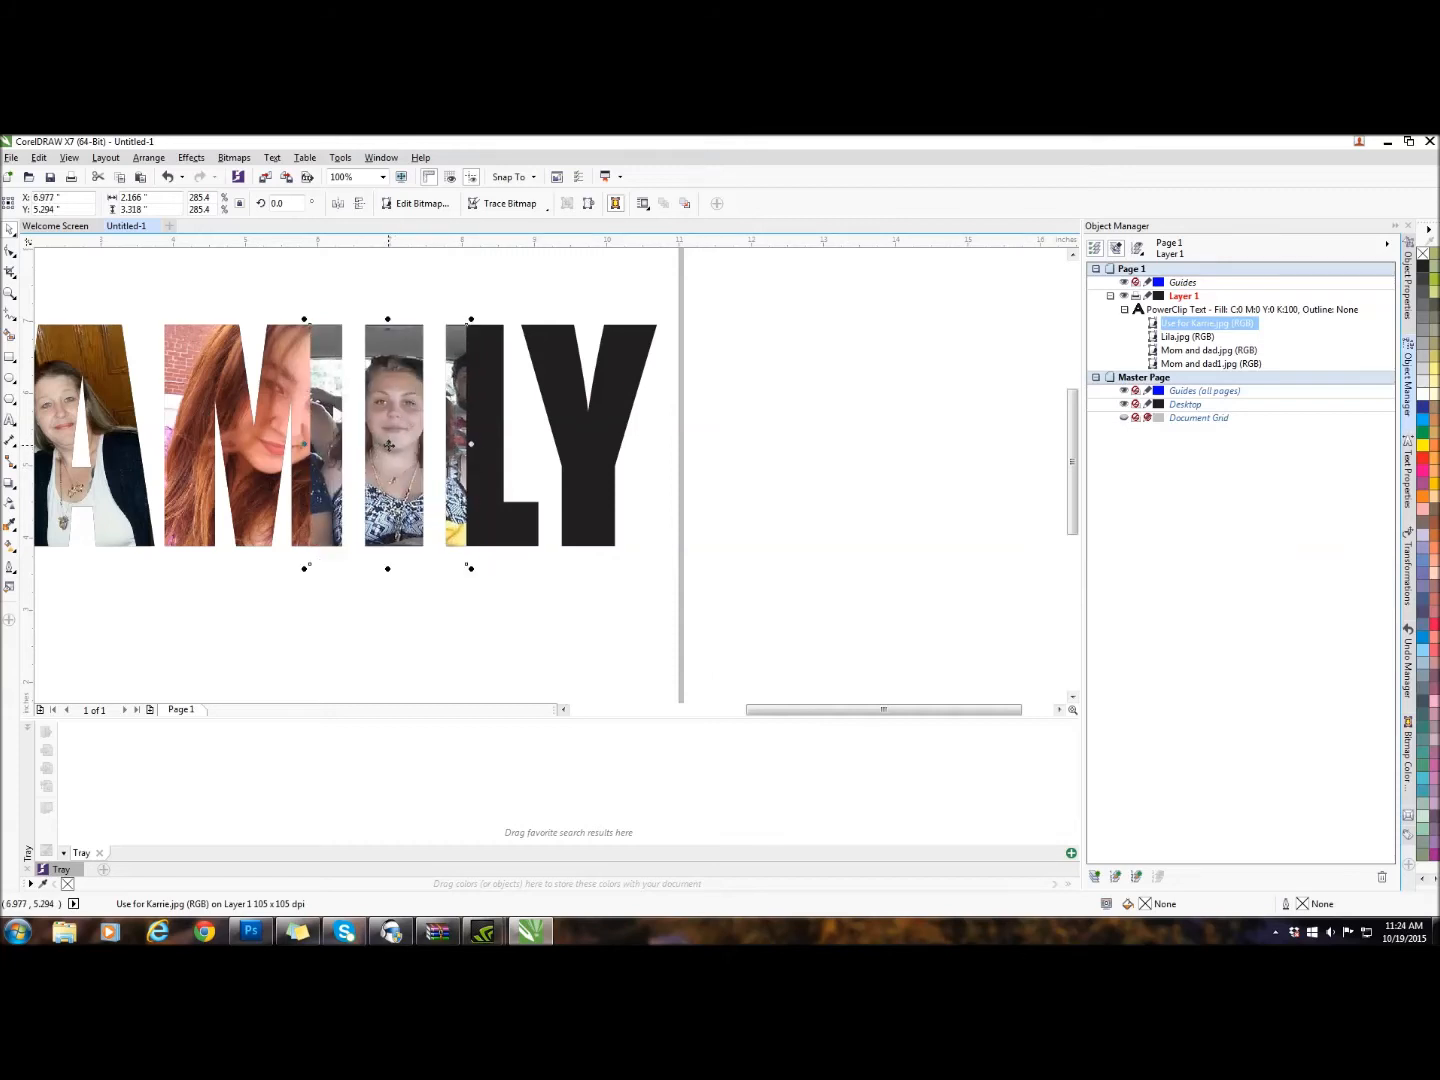
left_click_drag(387, 445, 388, 441)
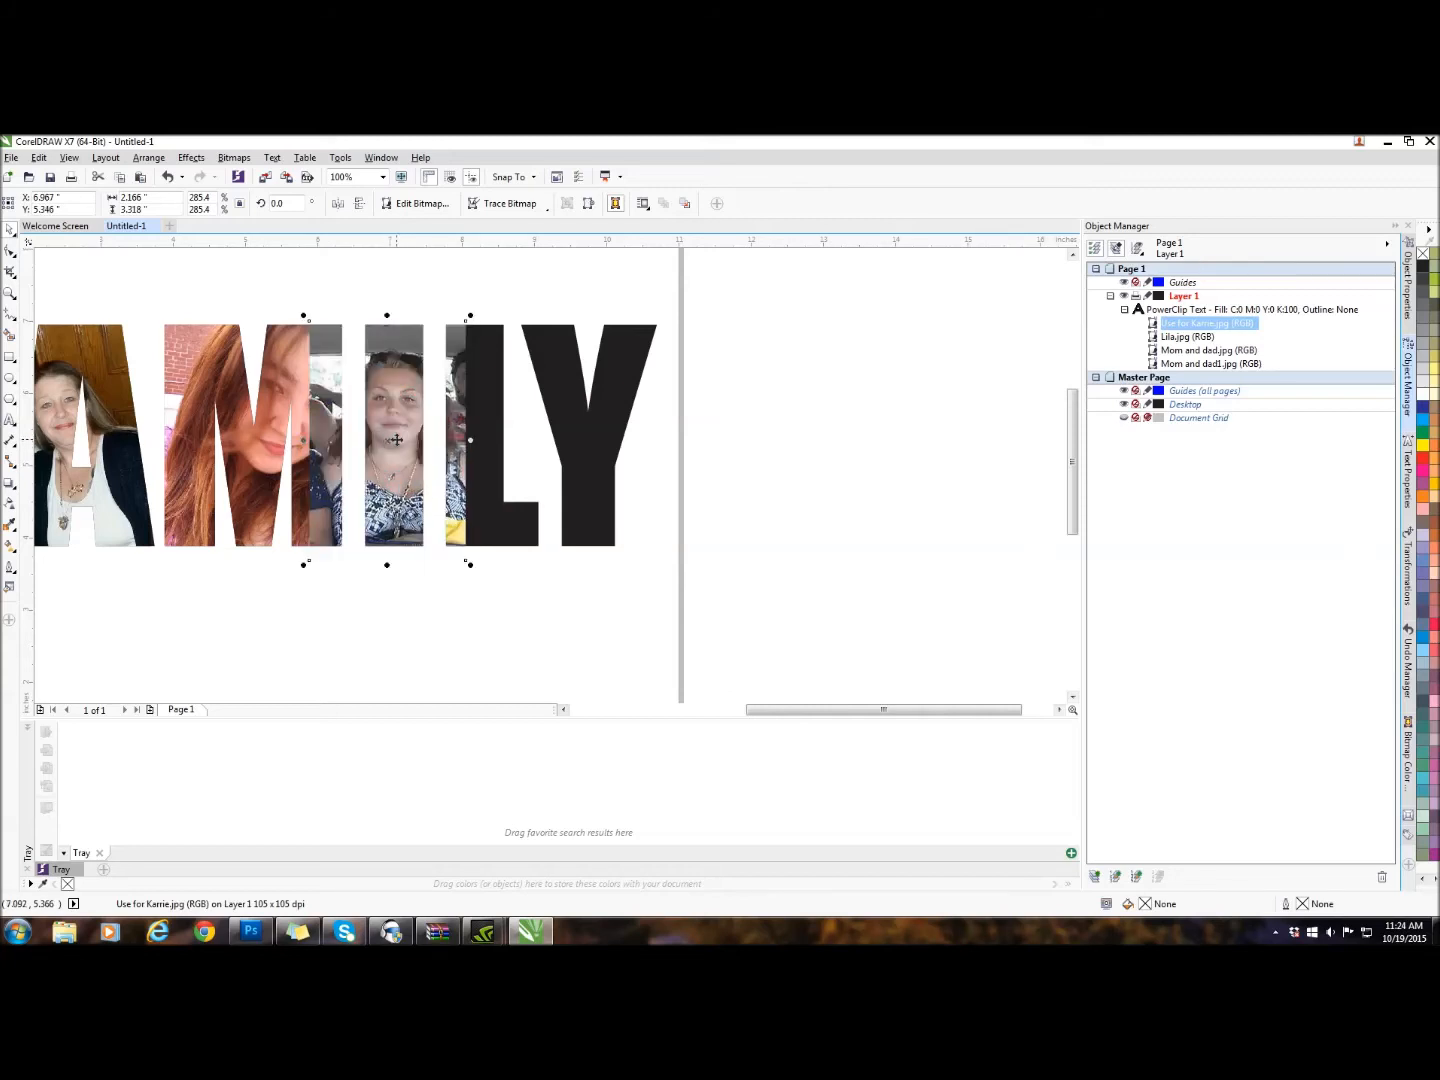
key("Down")
key("Down")
key("Down")
key("Down")
key("Down")
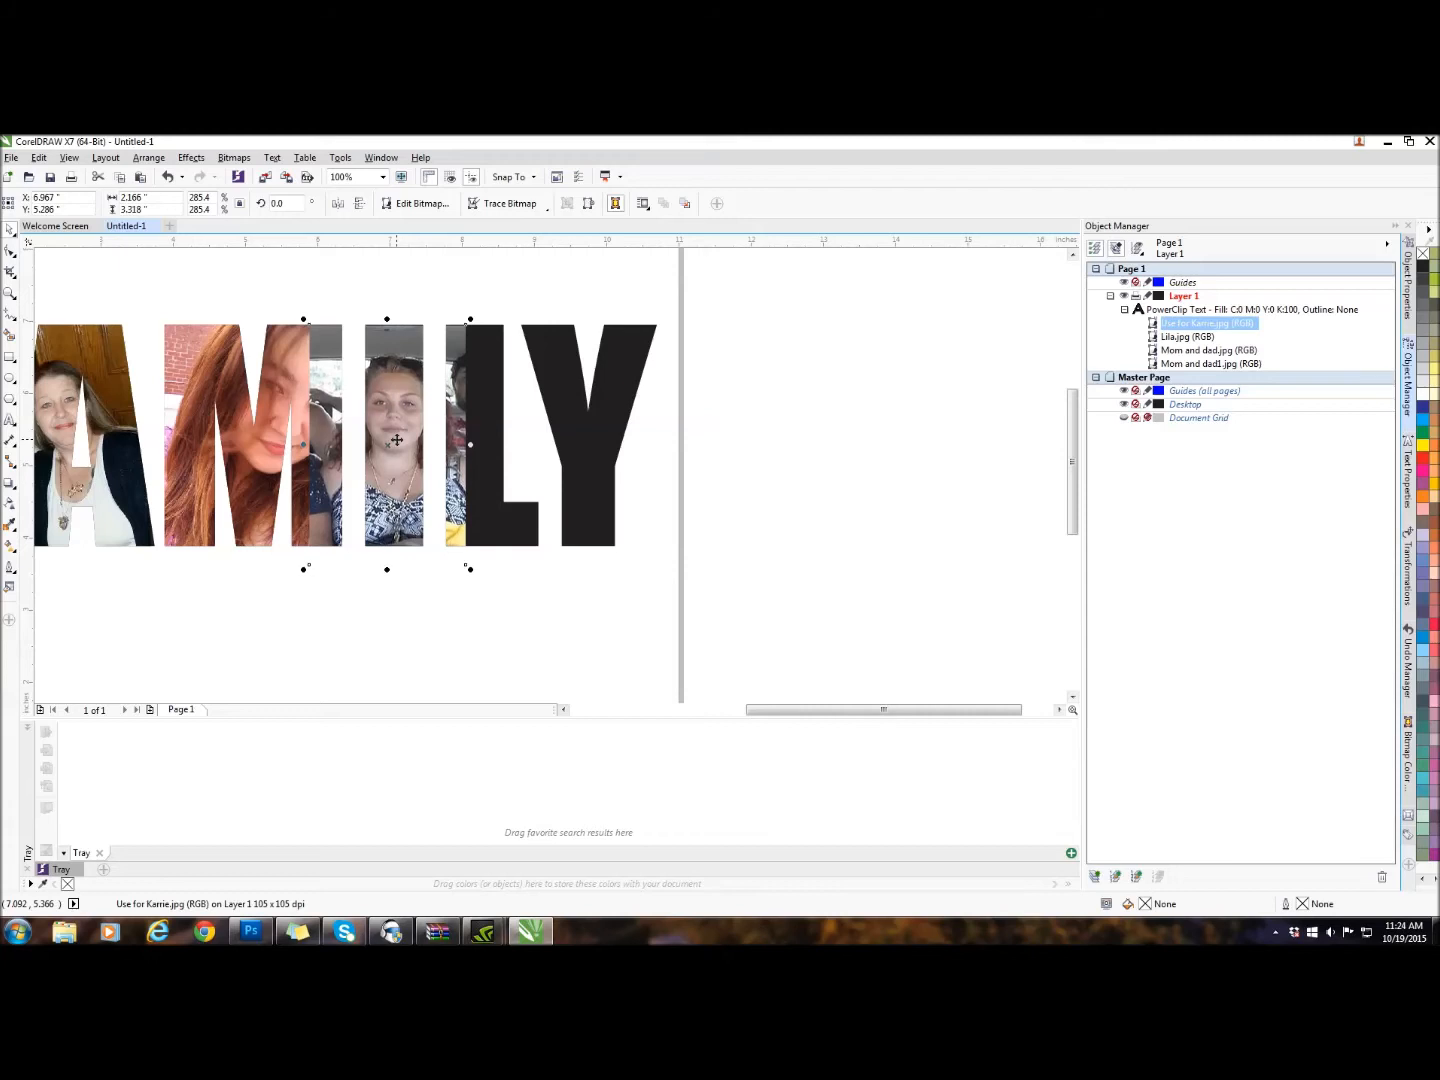
key("Up")
key("Up")
key("Up")
key("Up")
key("Up")
key("Up")
key("Up")
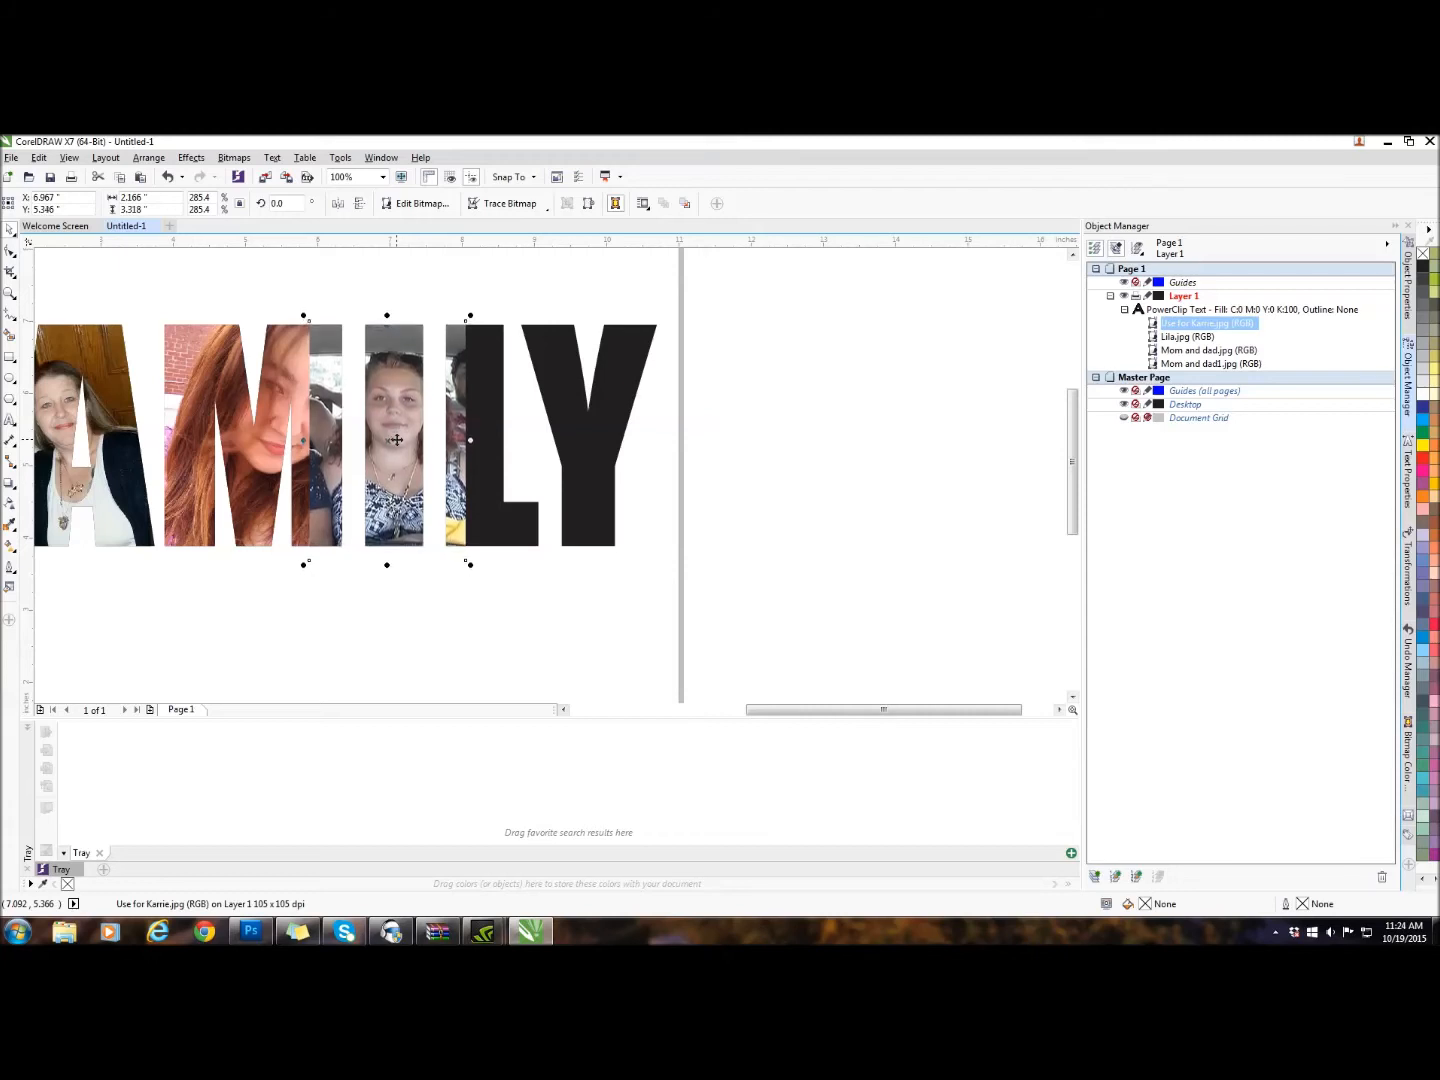
key("Up")
key("Up")
key("Up")
key("Up")
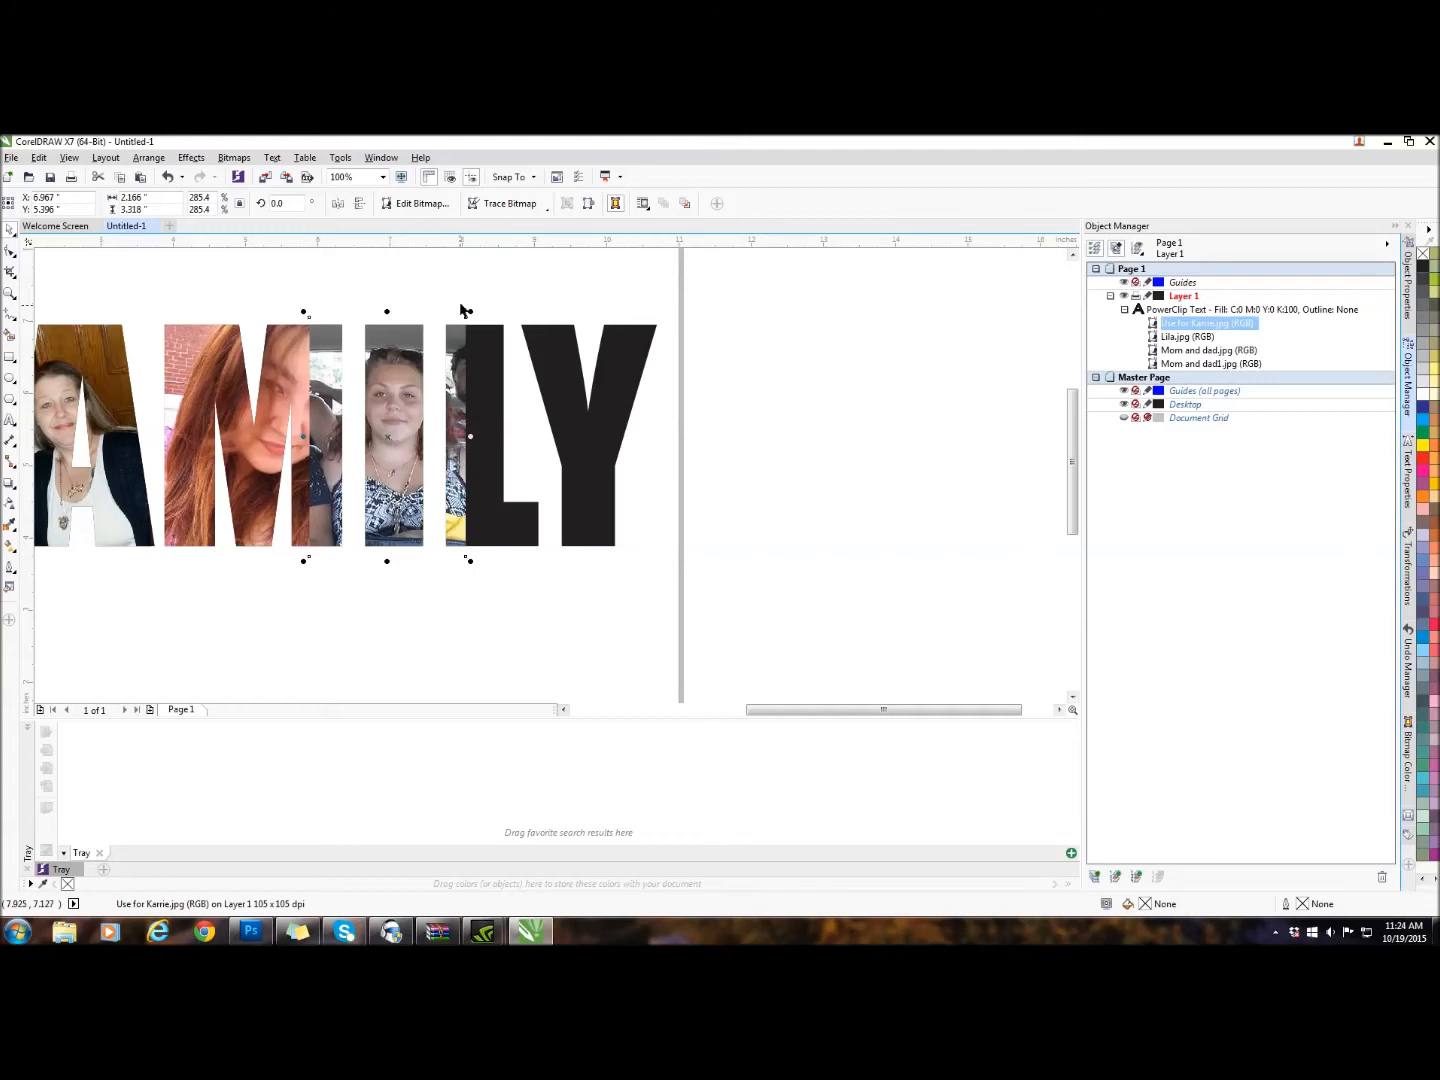
Step: Shrink the woman's photo to about 2.094 by 3.207 inches and nudge it to X 6.97, Y 5.4 inches
left_click_drag(470, 313, 465, 319)
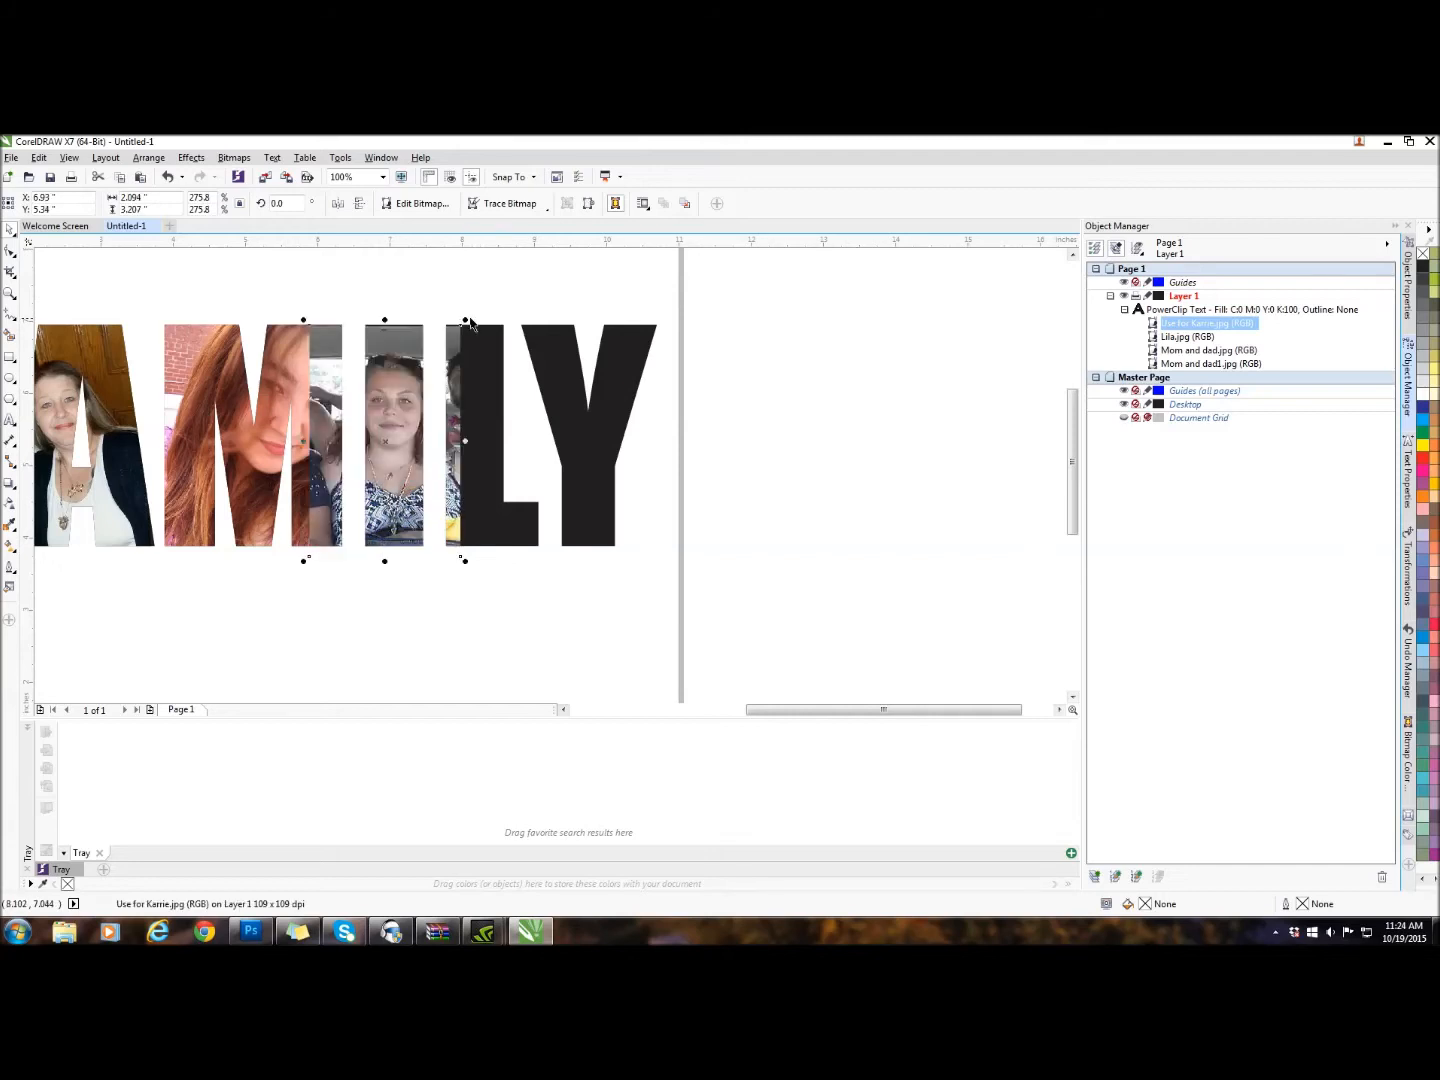
key("Right")
key("Right")
key("Right")
key("Right")
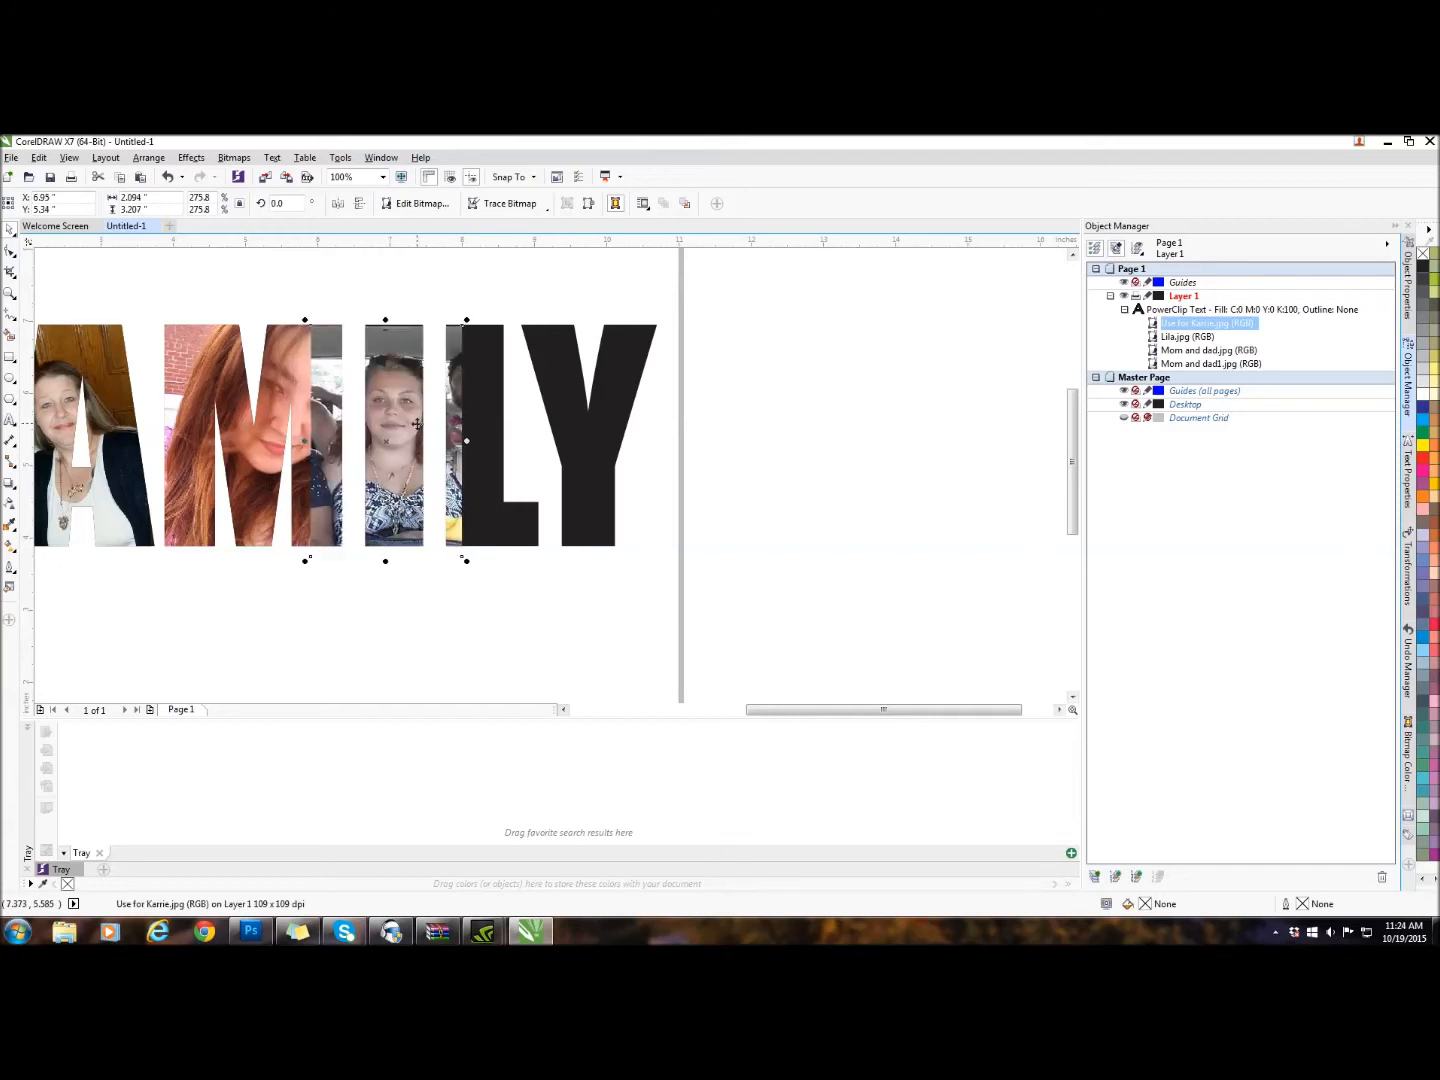
key("Up")
key("Up")
key("Up")
key("Up")
key("Up")
key("Up")
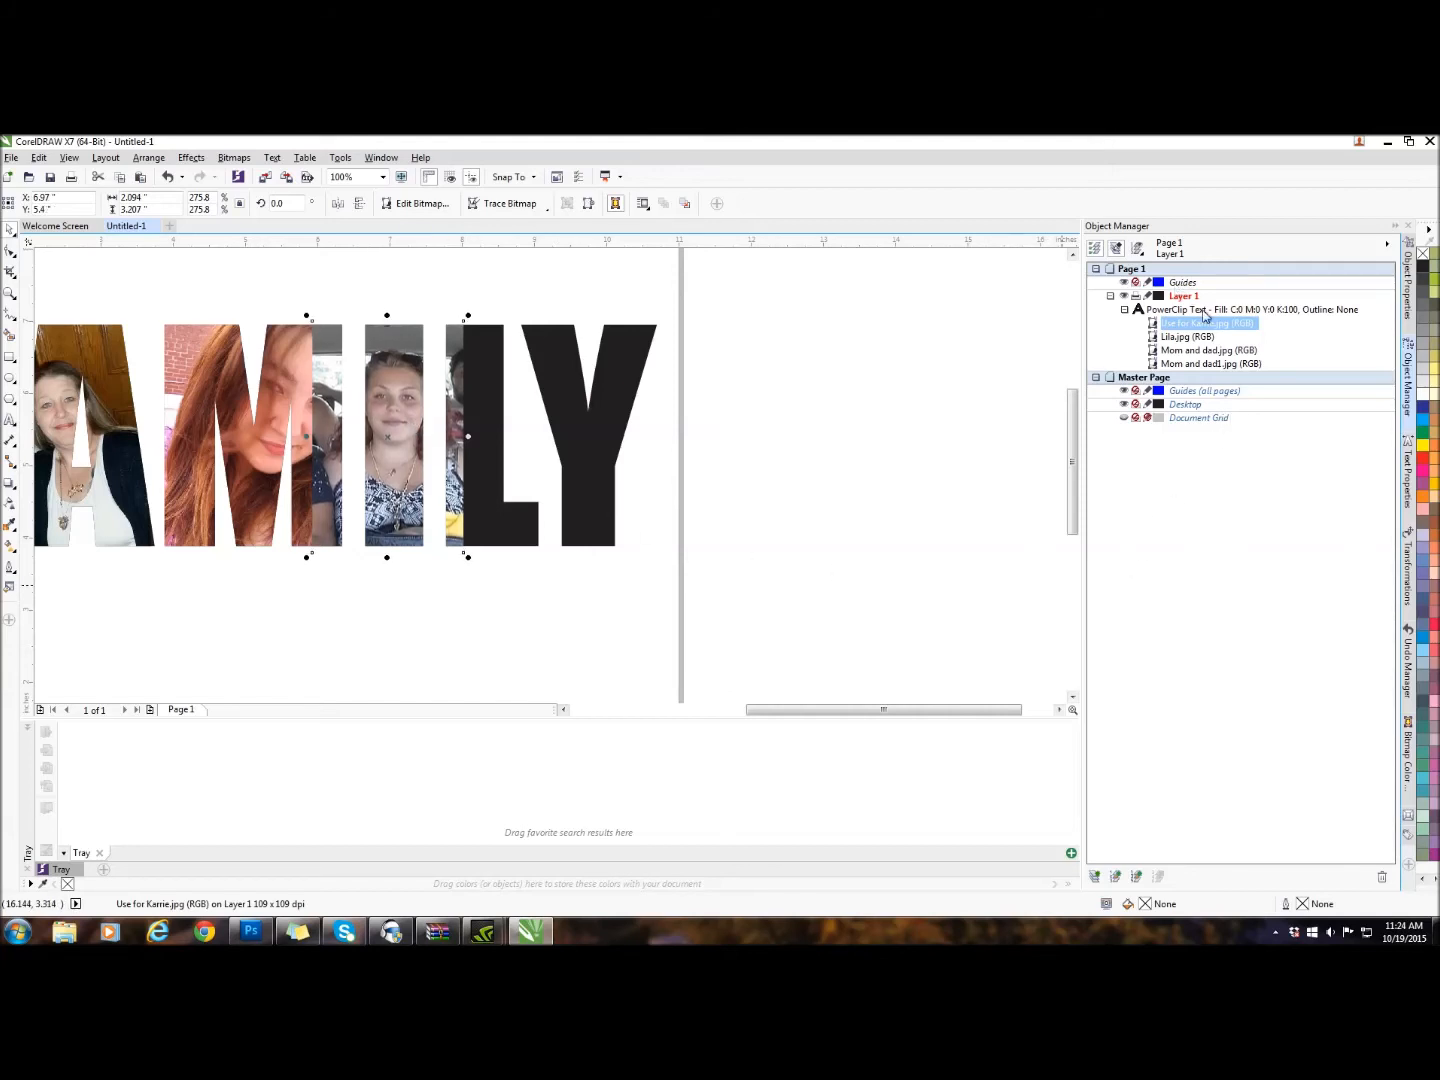
Step: Erase the parts of the woman's photo overlapping the L and the right leg of the M, using the Eraser with a 0.225 inch nib
left_click(11, 275)
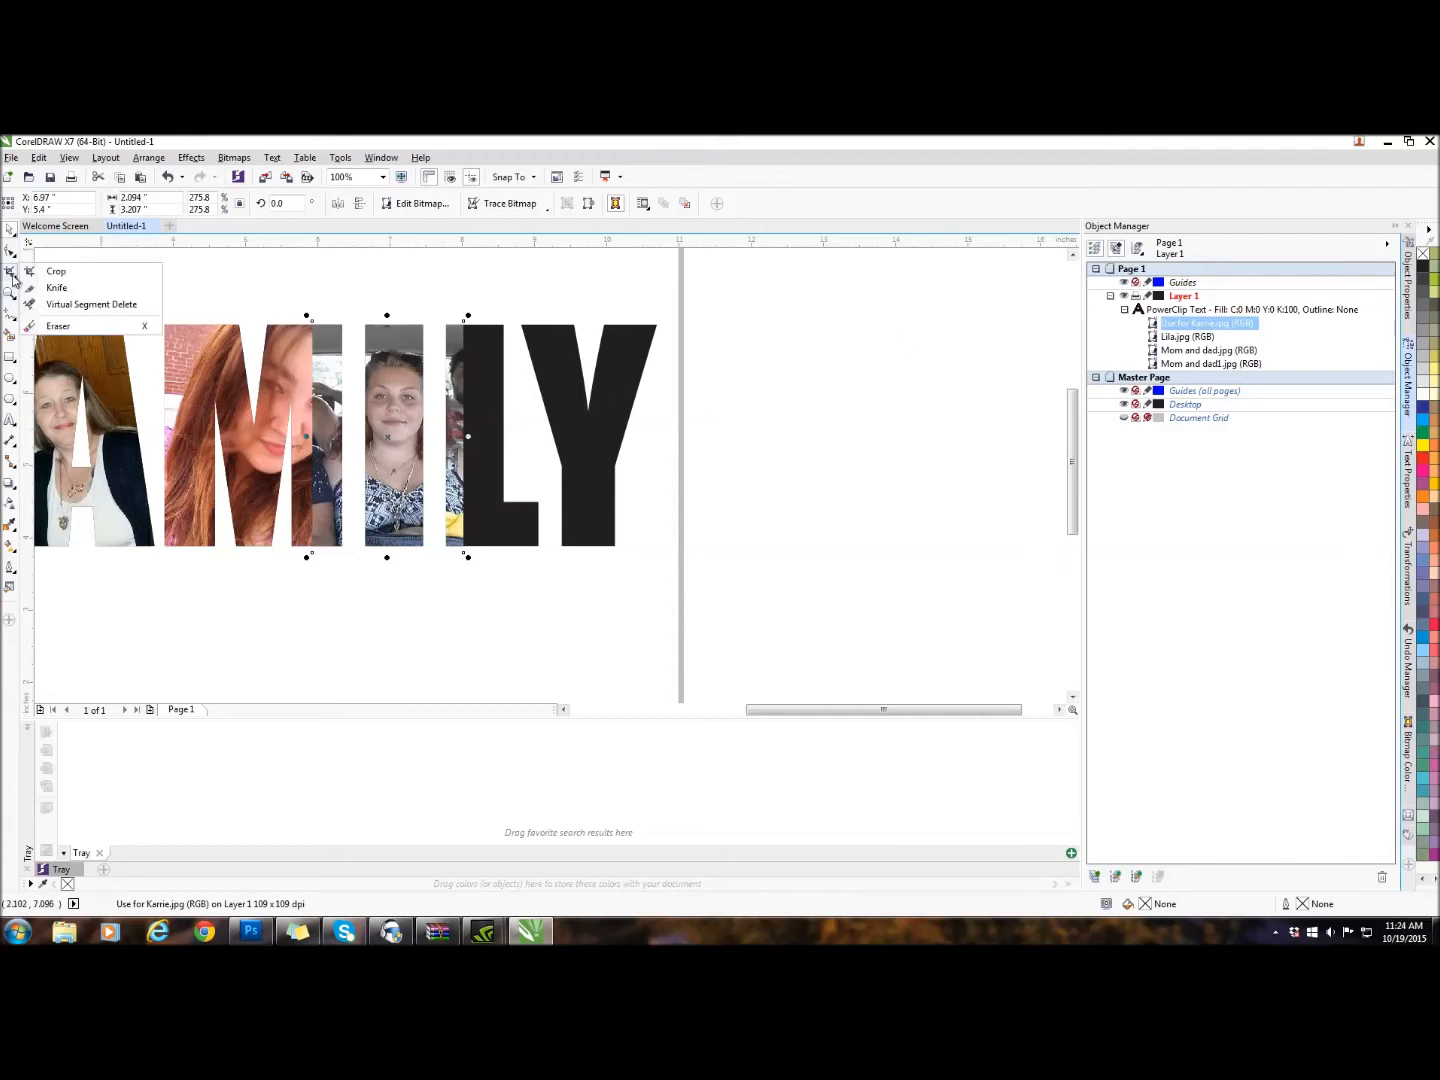
left_click(58, 326)
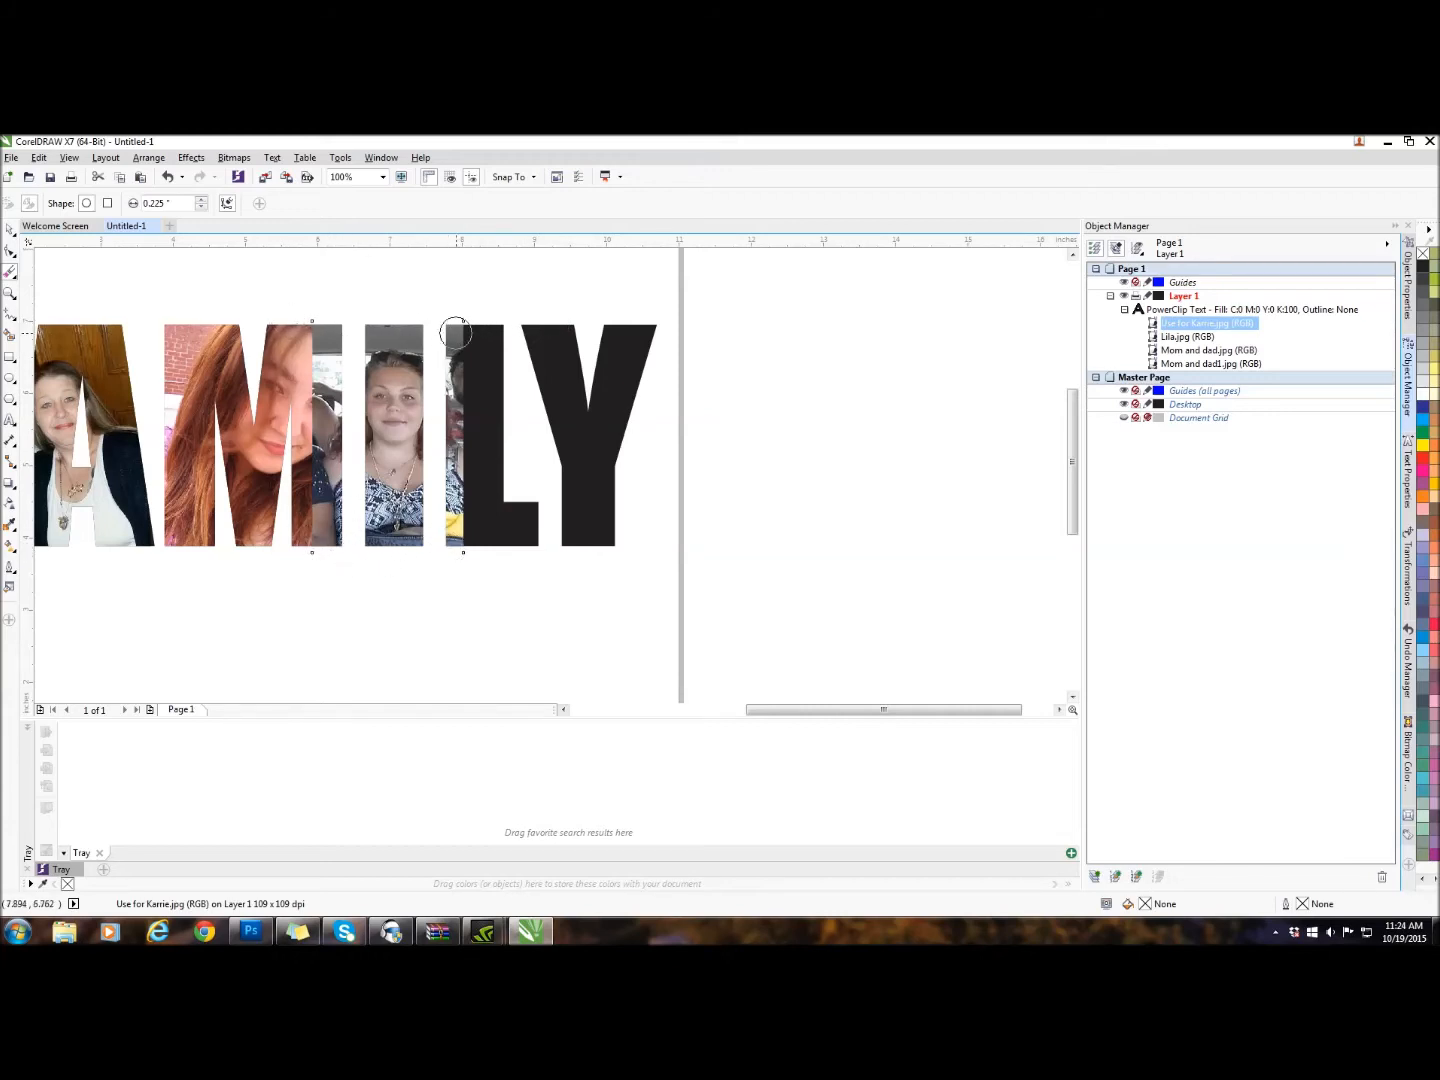
mouse_move(456, 319)
left_mouse_down()
mouse_move(443, 451)
mouse_move(461, 554)
mouse_move(489, 326)
left_mouse_up()
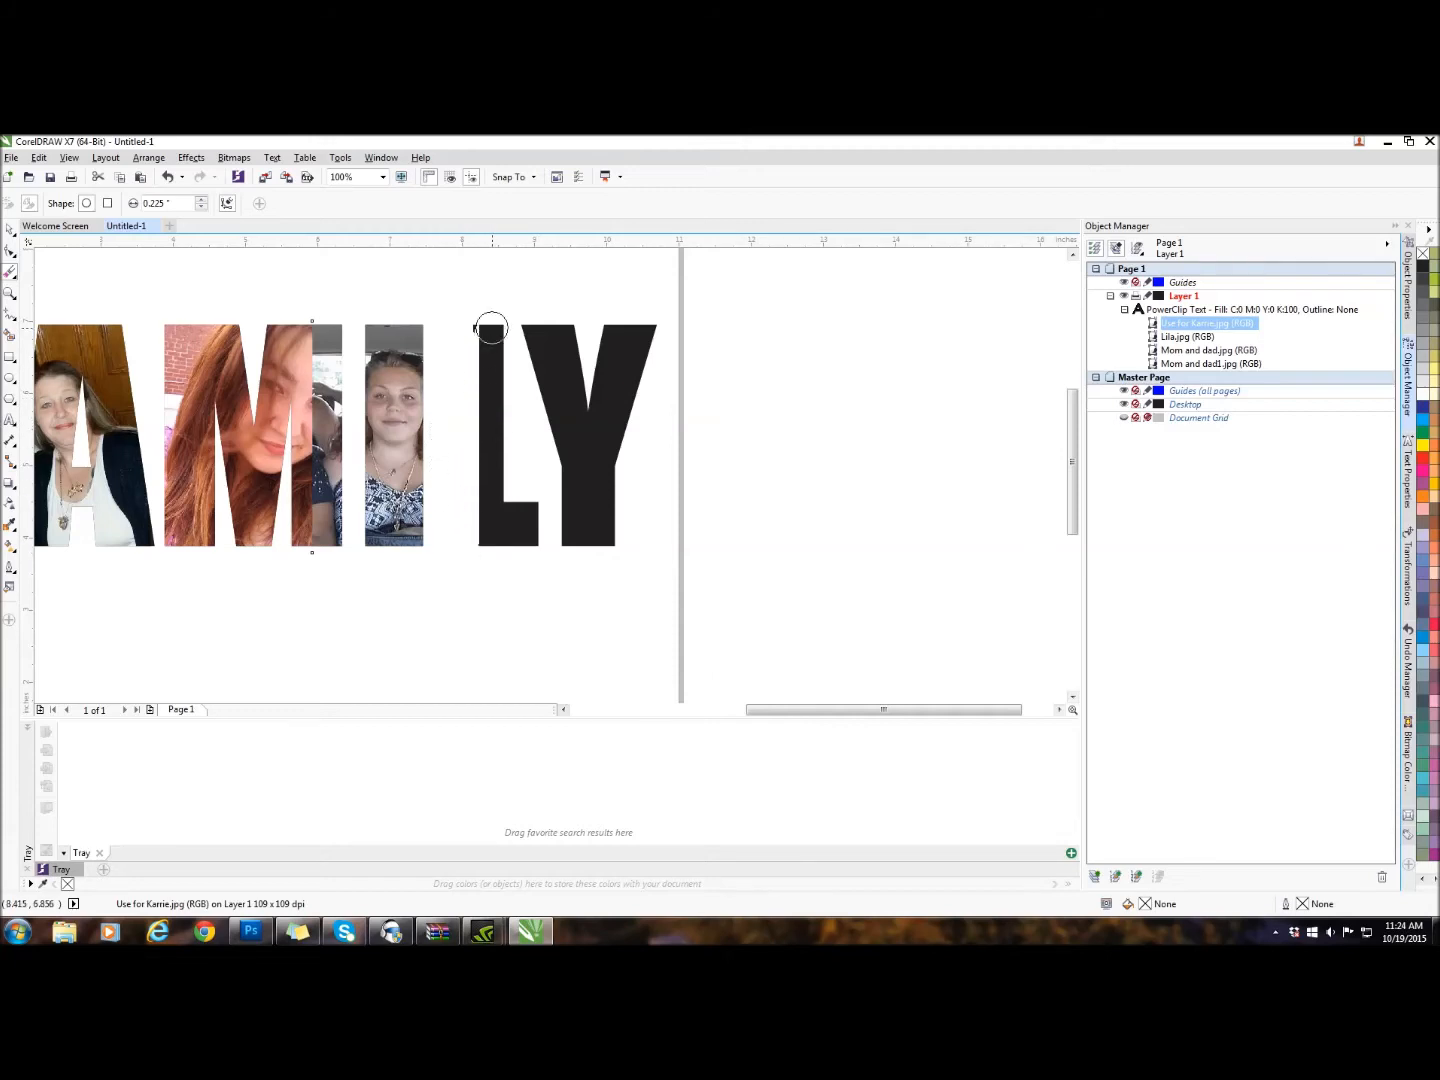
mouse_move(338, 308)
left_mouse_down()
mouse_move(335, 553)
mouse_move(313, 523)
mouse_move(332, 306)
mouse_move(289, 543)
left_mouse_up()
key("ctrl+z")
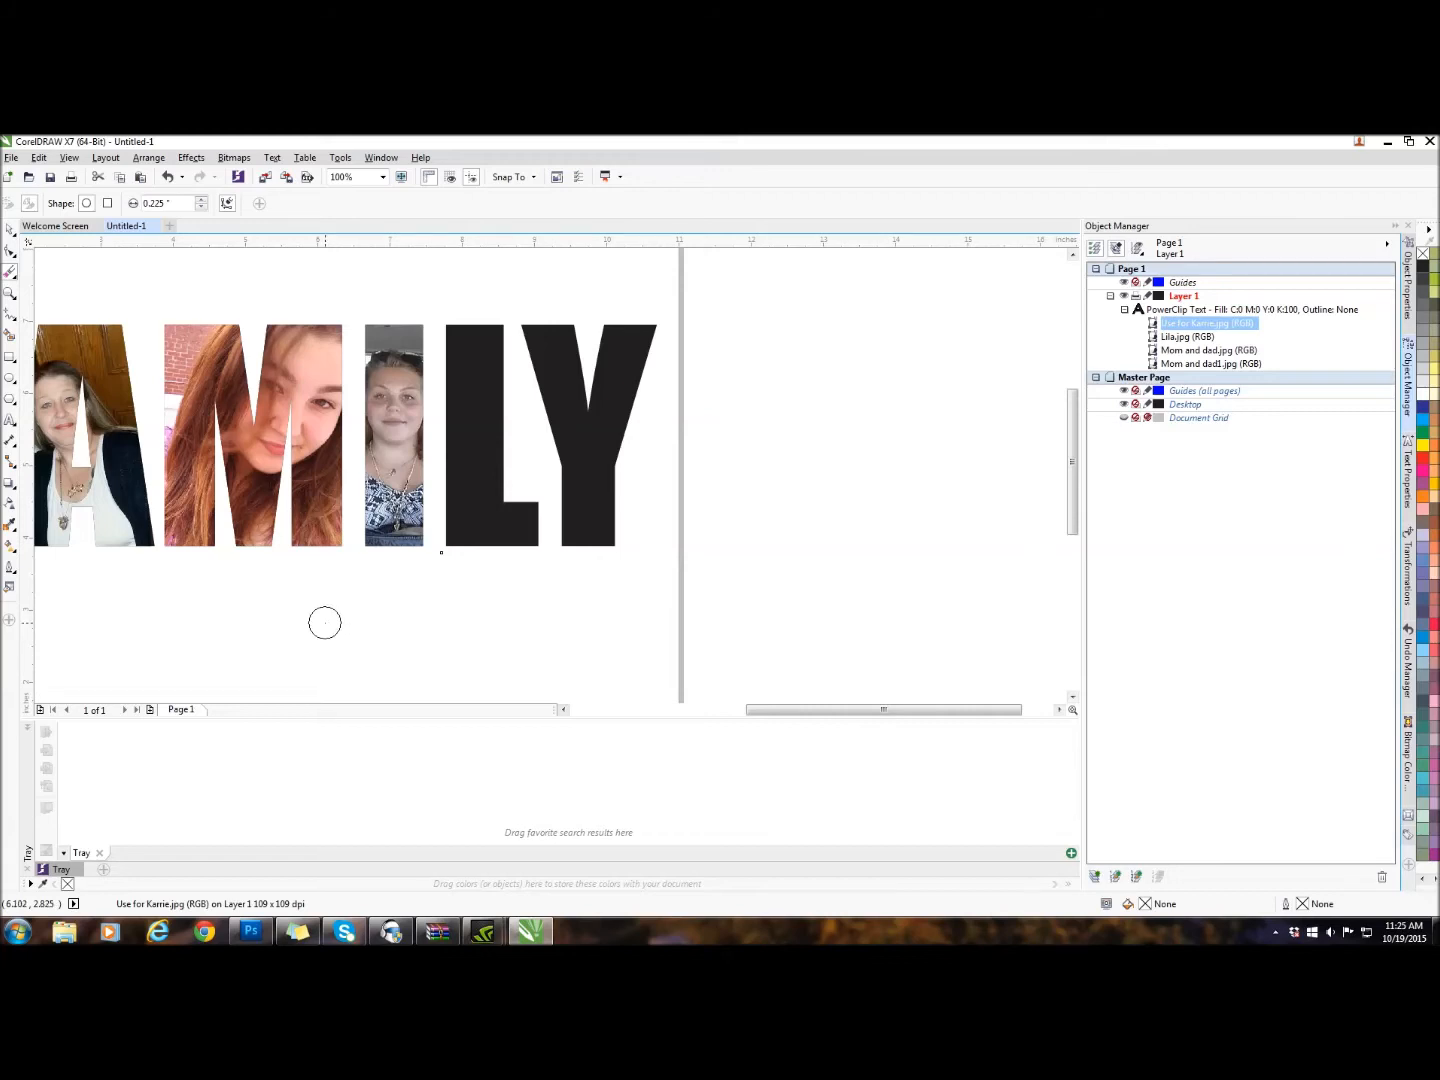
Step: Import the photo of the two young men, place it beside the page and enlarge it to about 2.224 by 4.044 inches
left_click(12, 232)
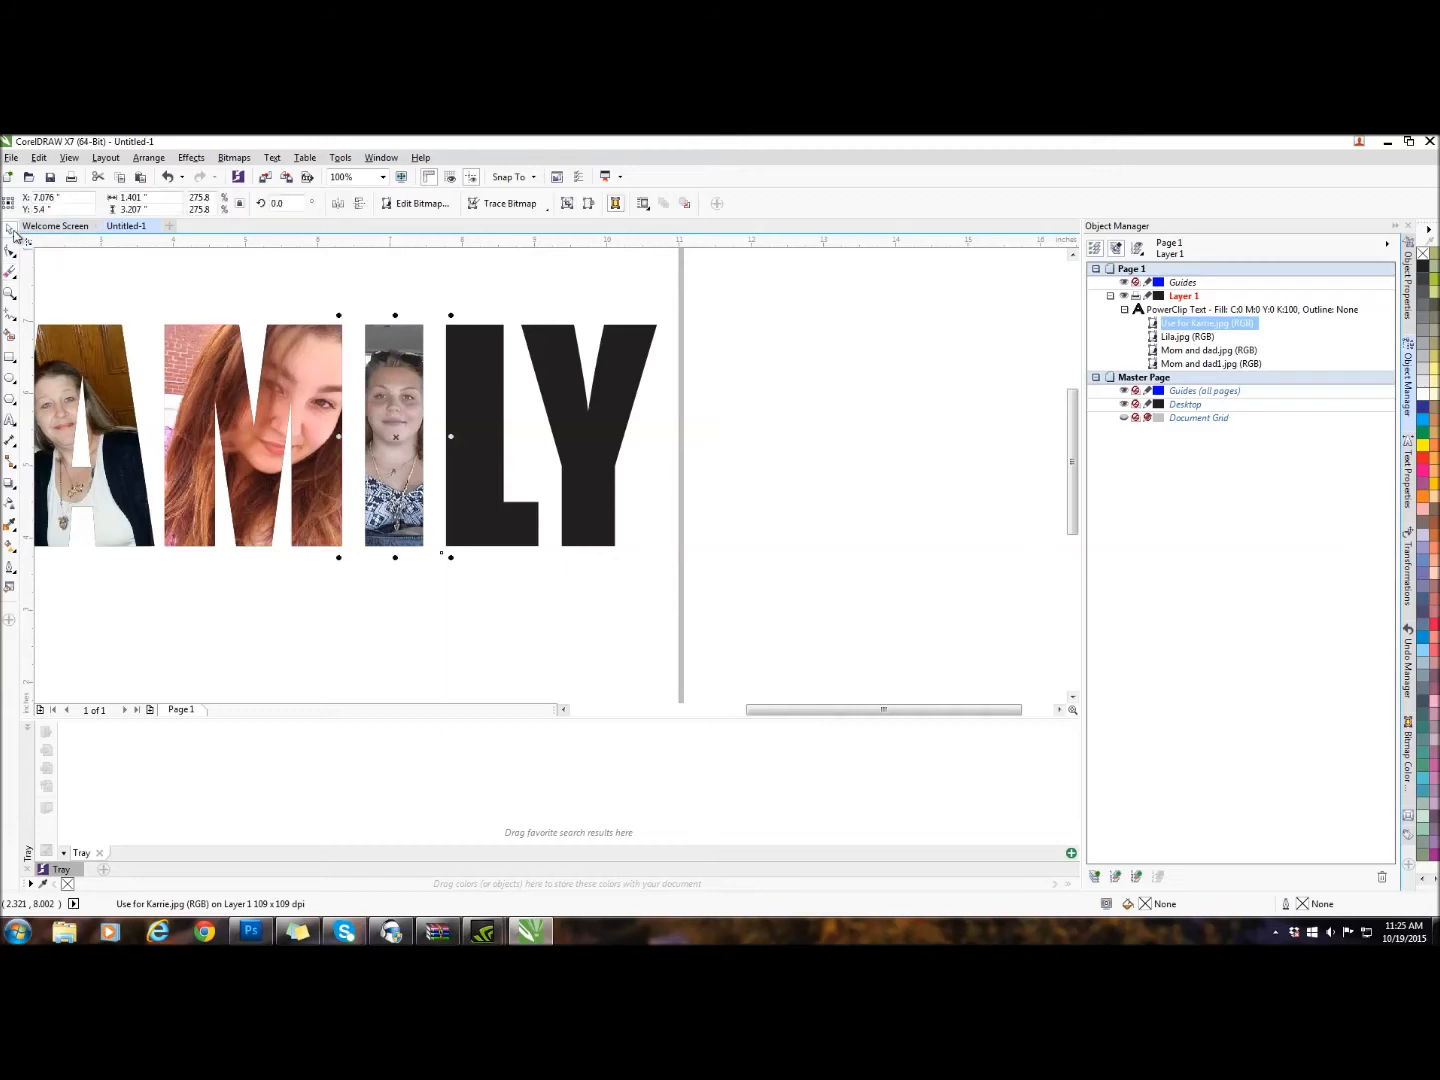
left_click(499, 652)
right_click(509, 615)
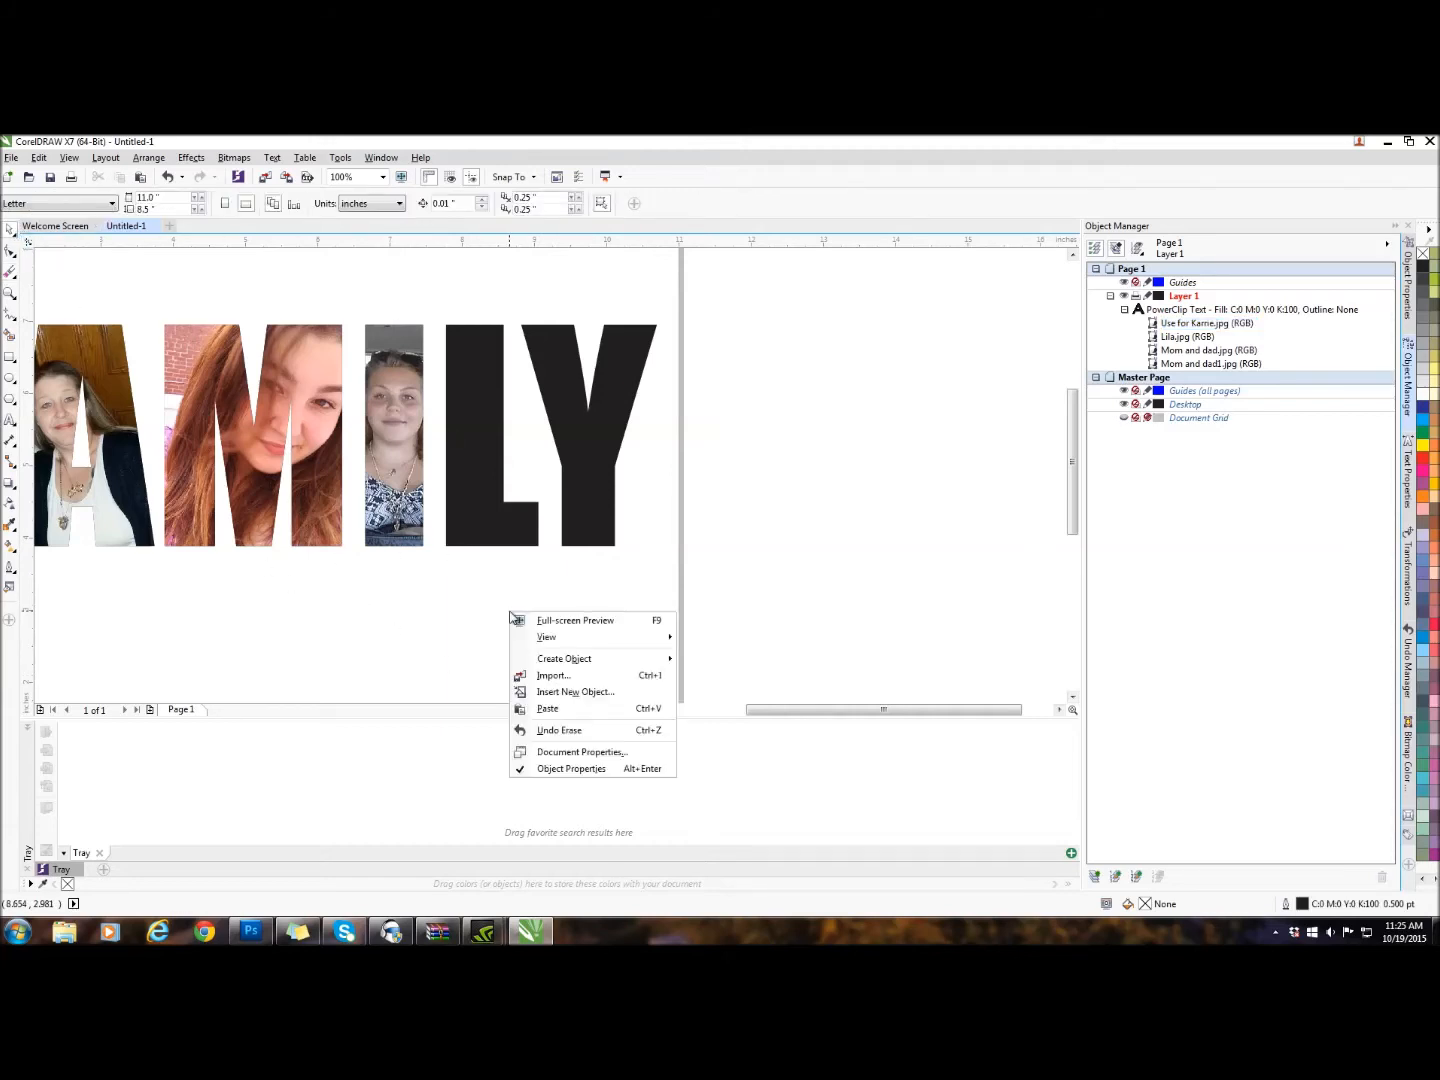
left_click(543, 681)
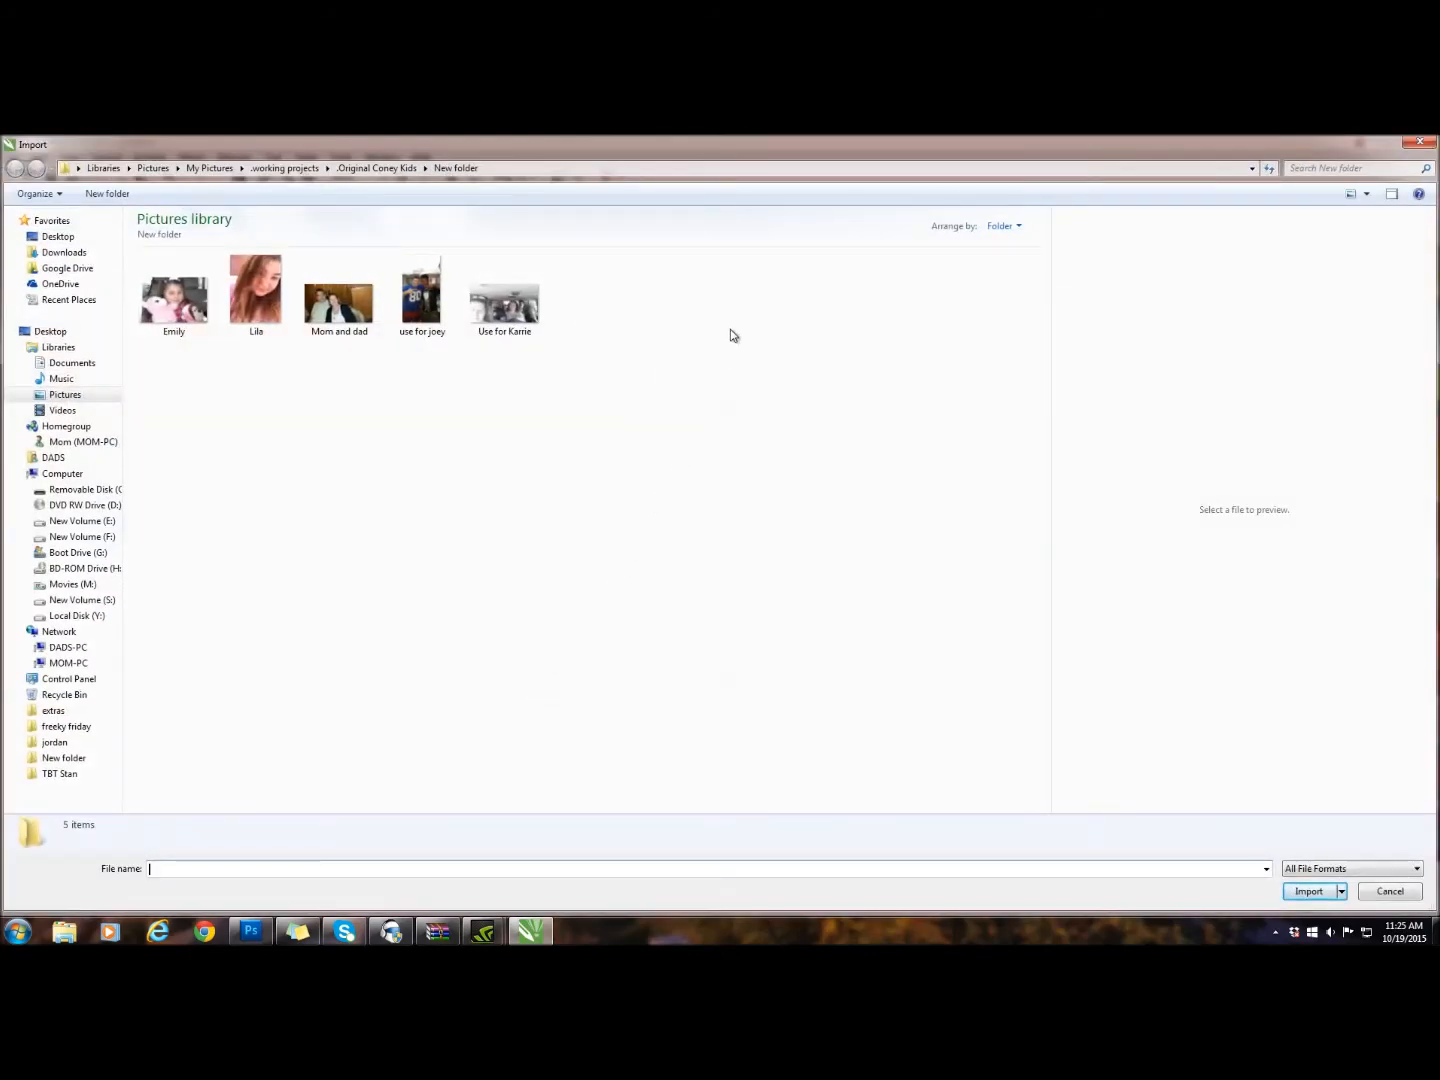
double_click(423, 312)
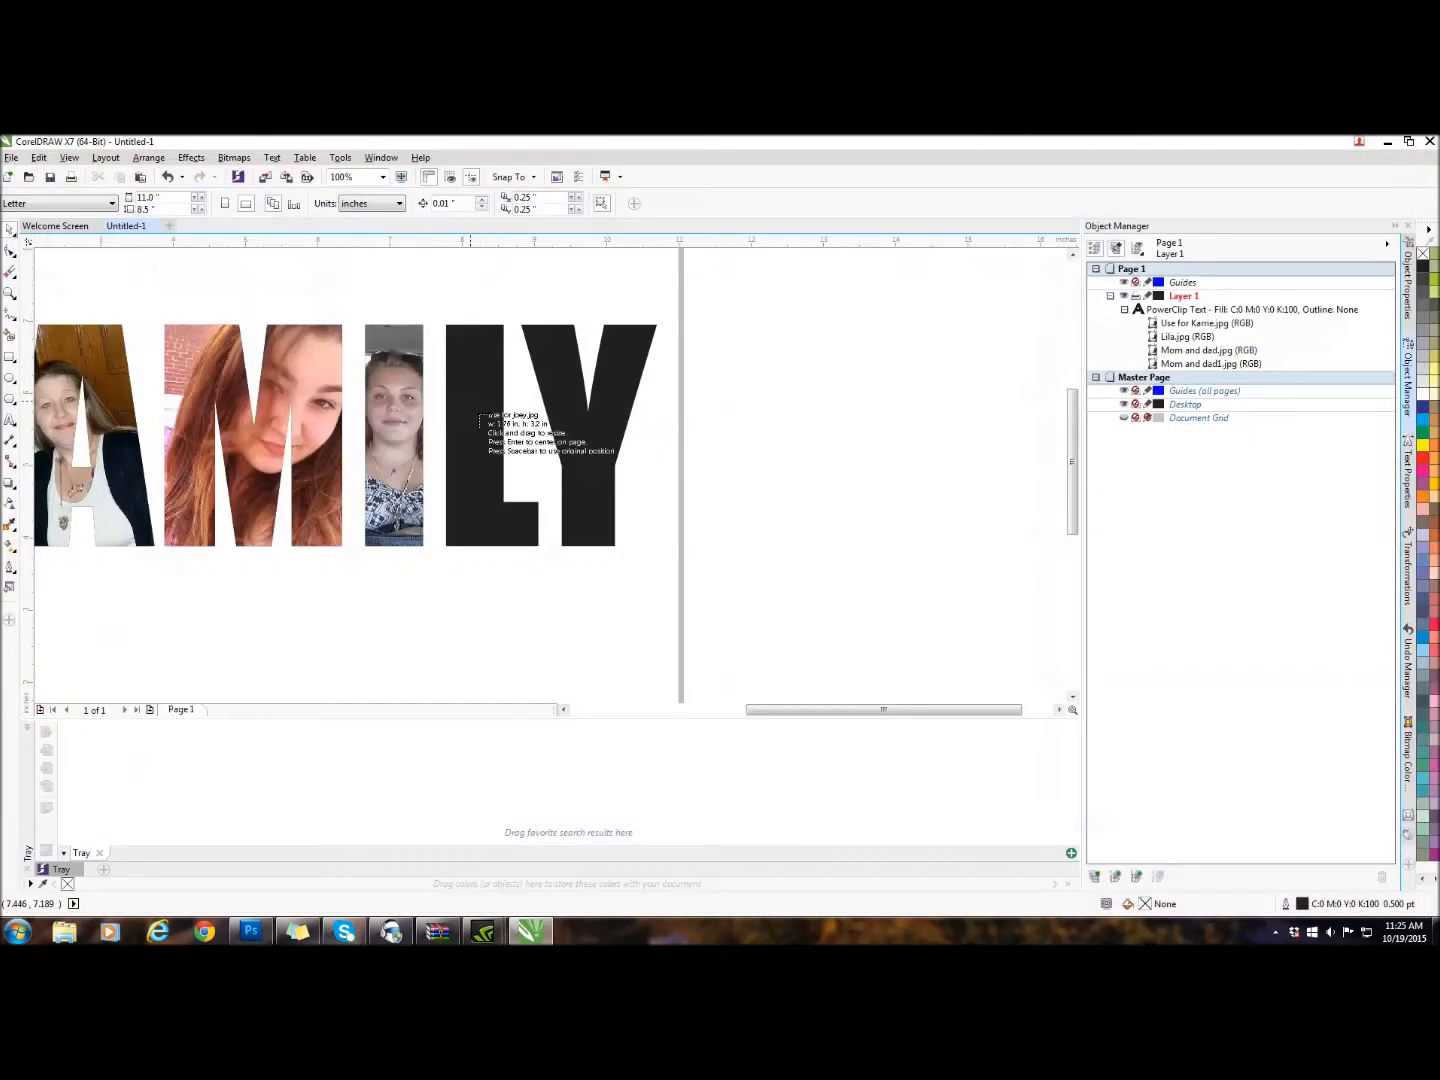
left_click(733, 385)
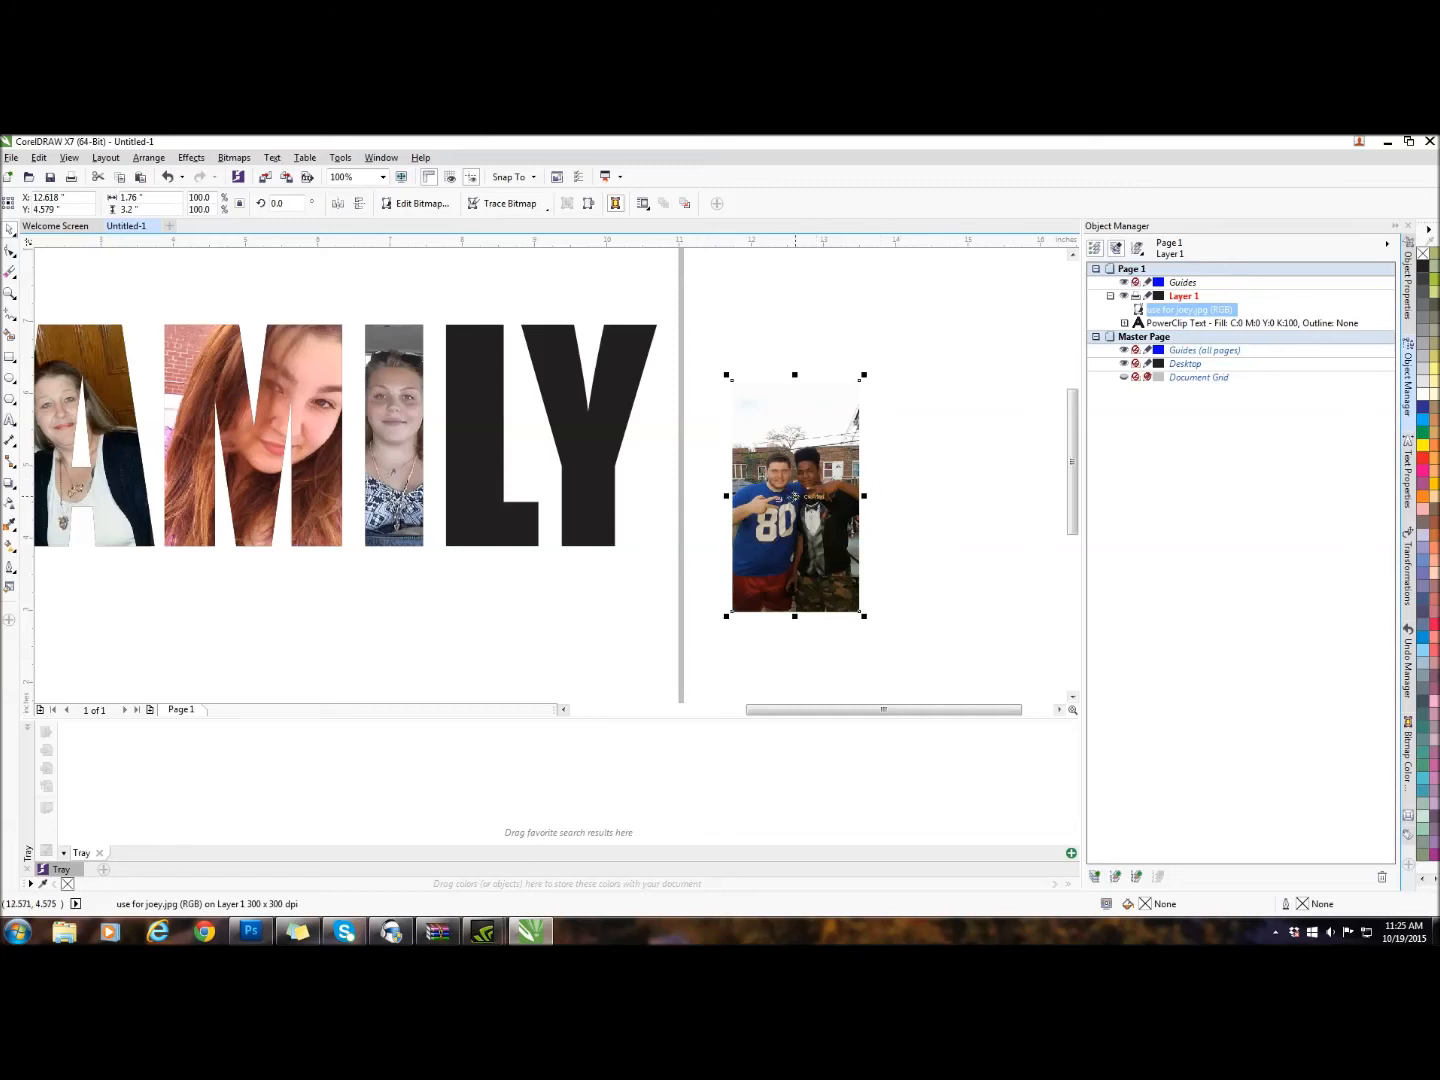
left_click_drag(866, 375, 903, 315)
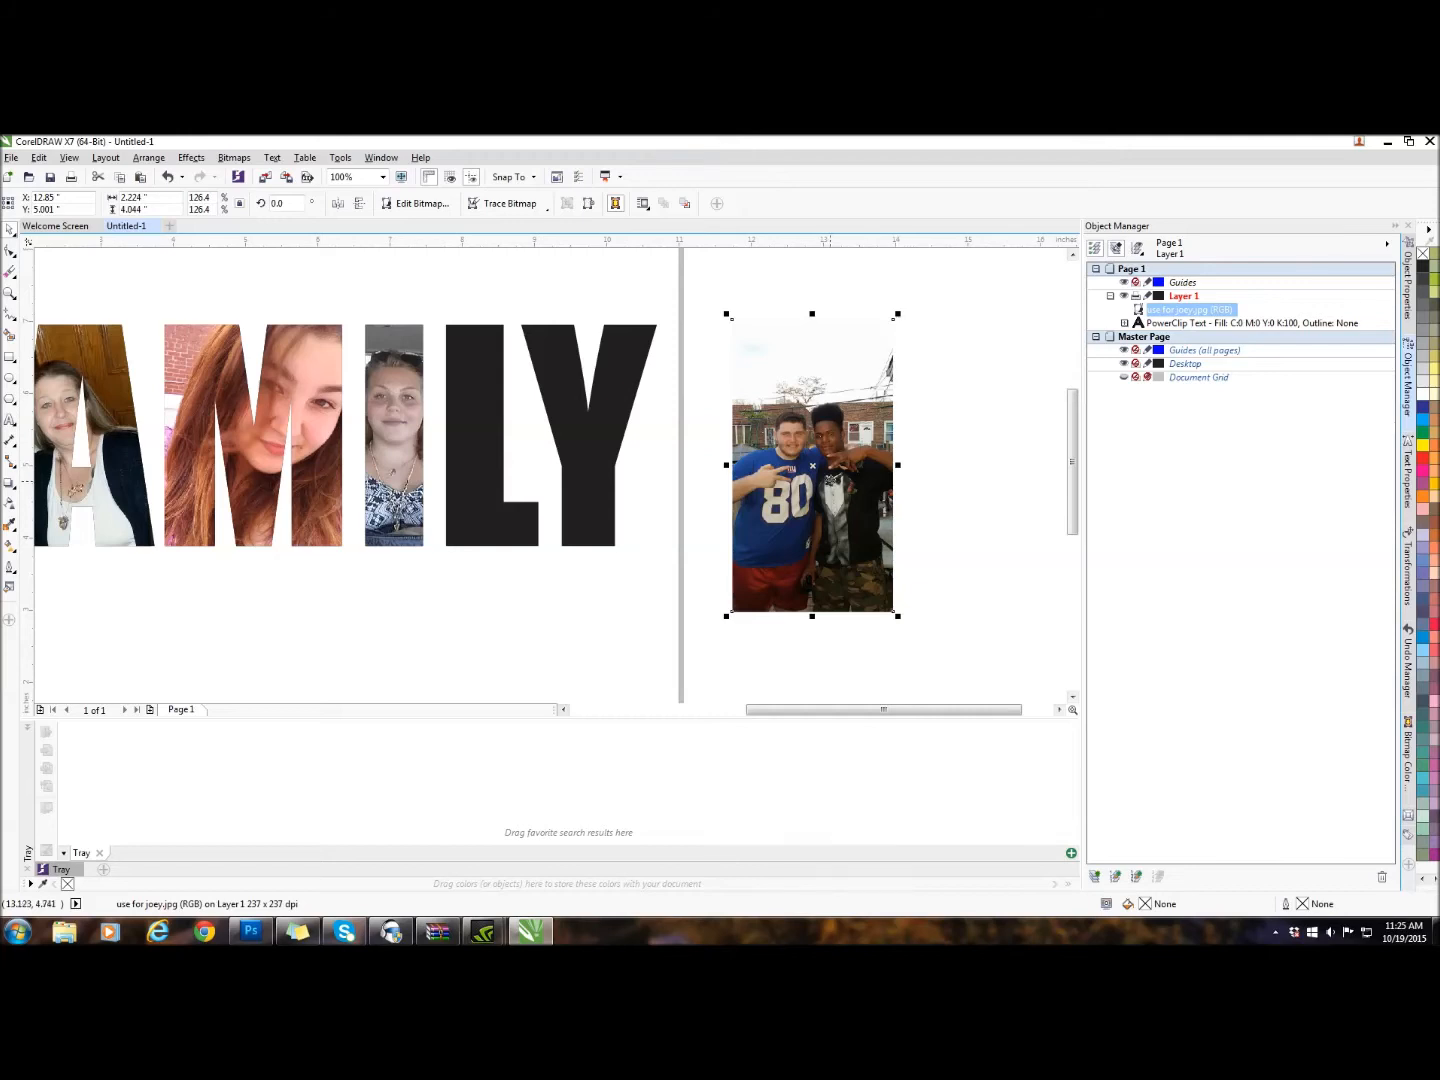
Step: Add the two men's photo to the PowerClip text over the L and select only that photo in its contents
left_click_drag(816, 466, 506, 443)
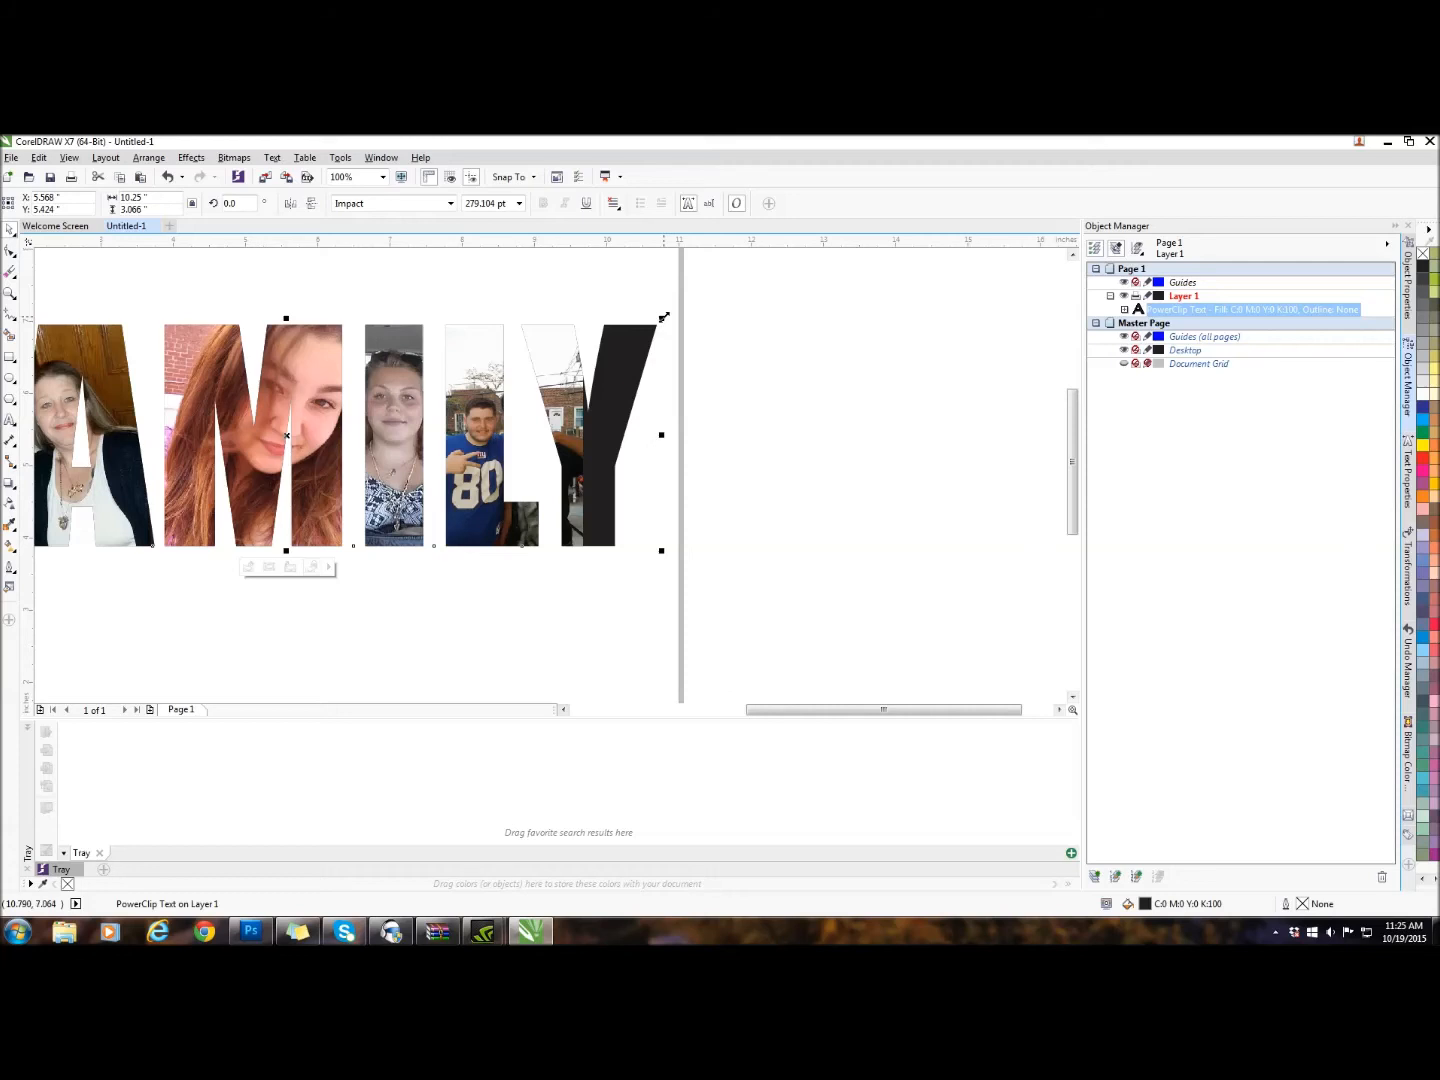
left_click_drag(663, 318, 686, 293)
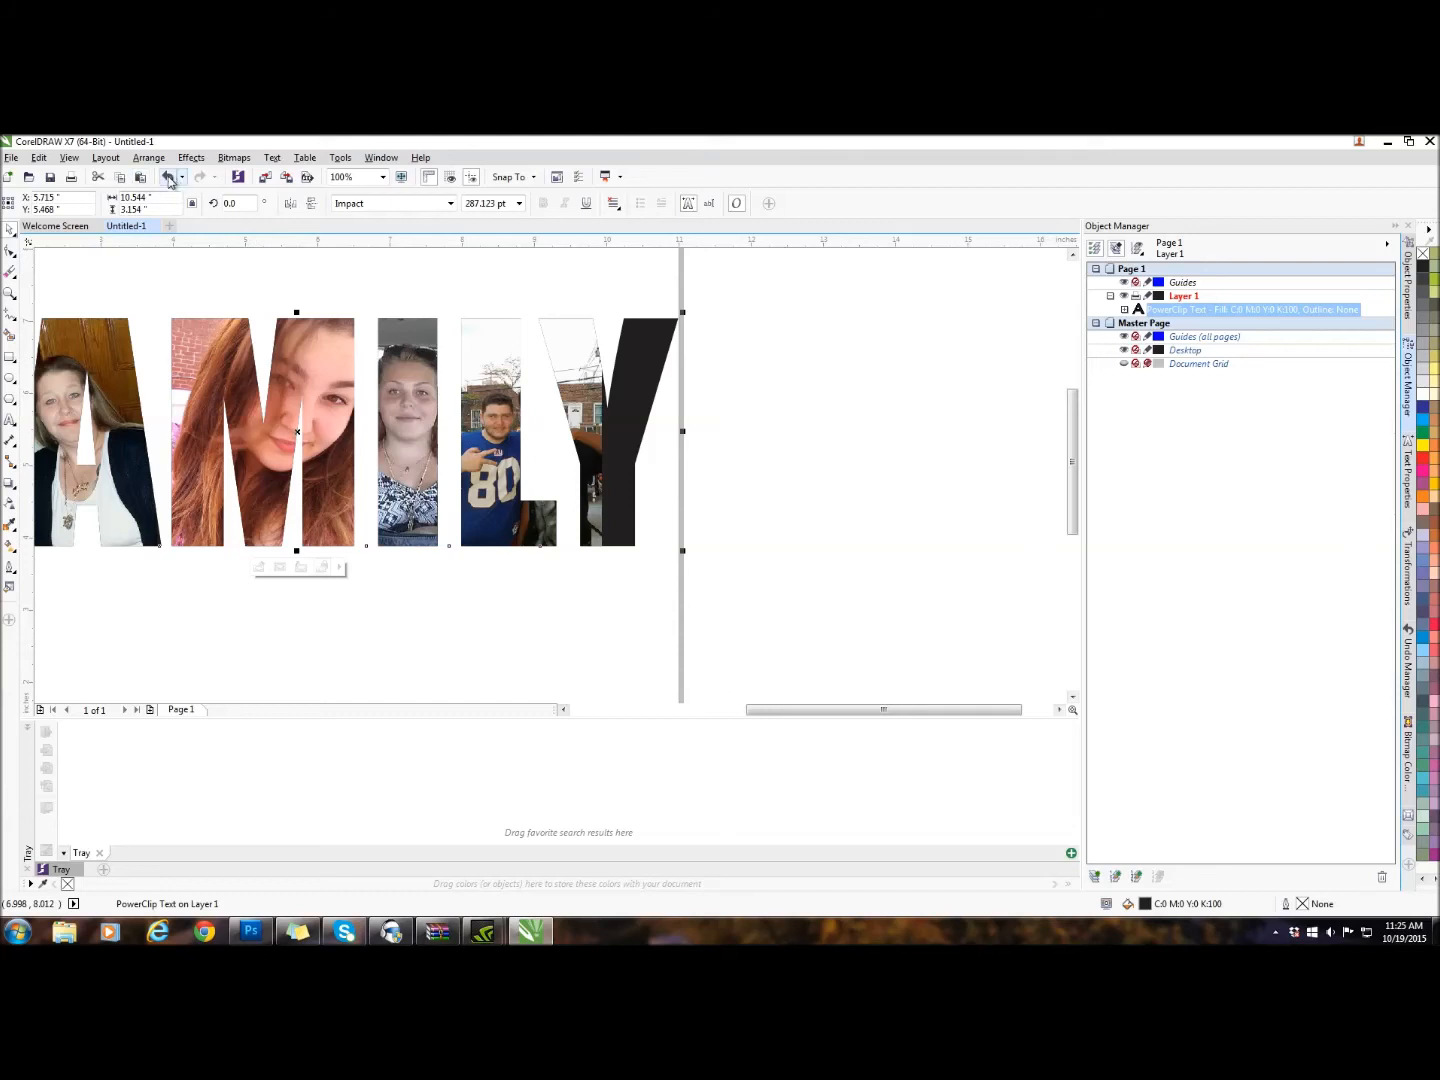
left_click(168, 177)
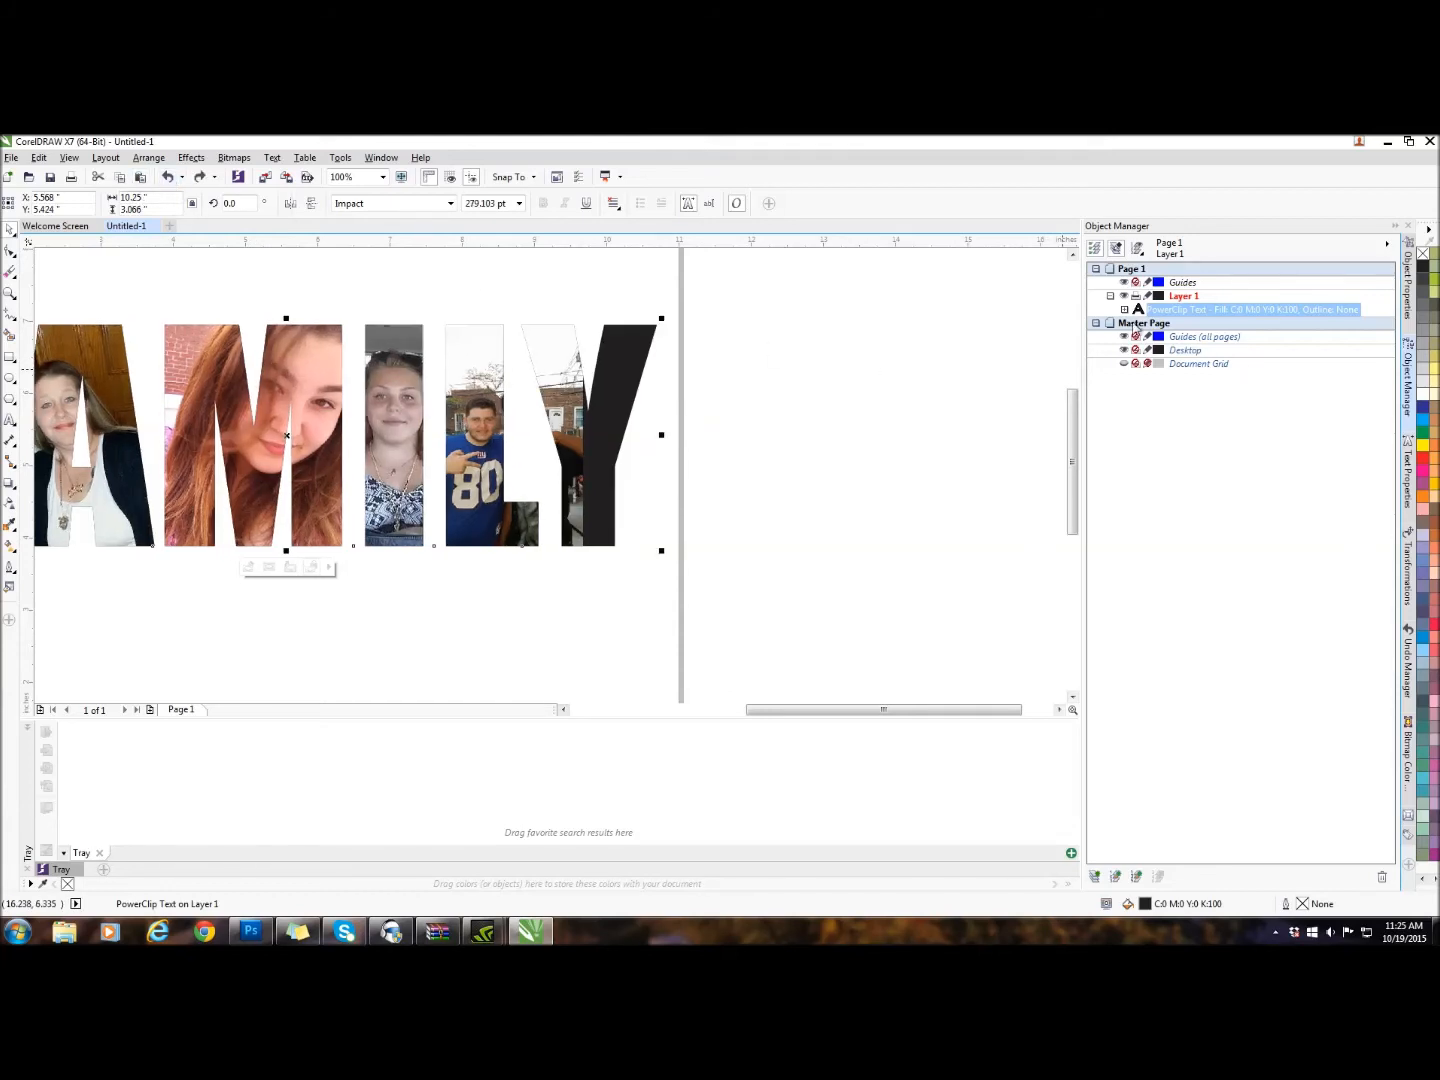
left_click(1124, 311)
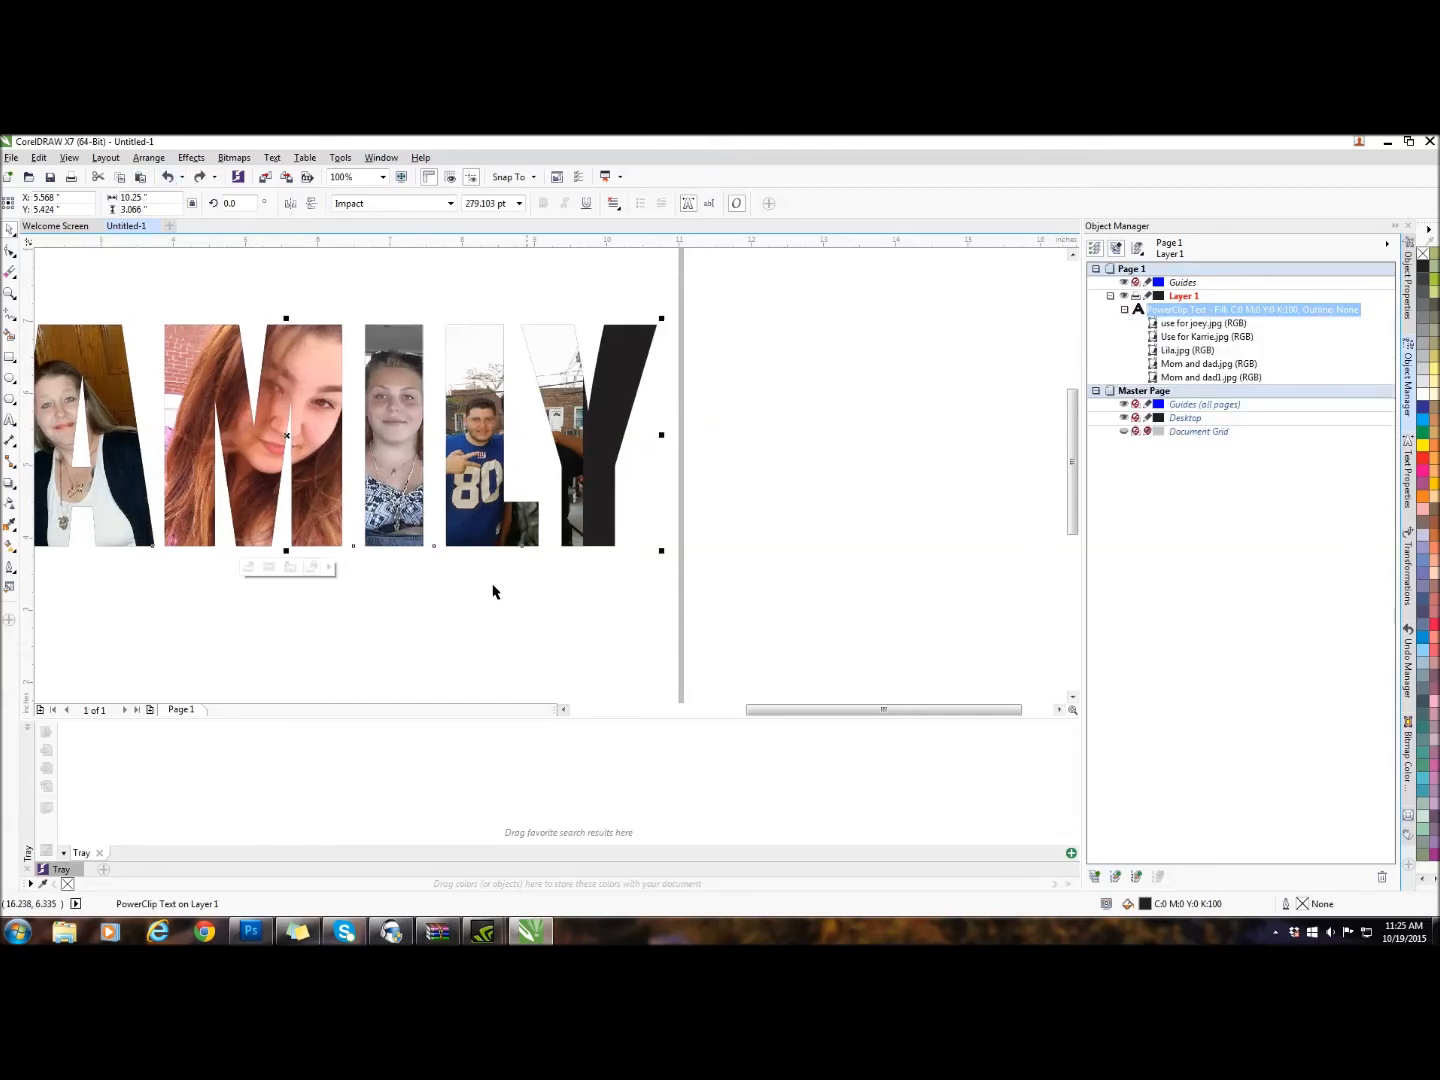
left_click(269, 568)
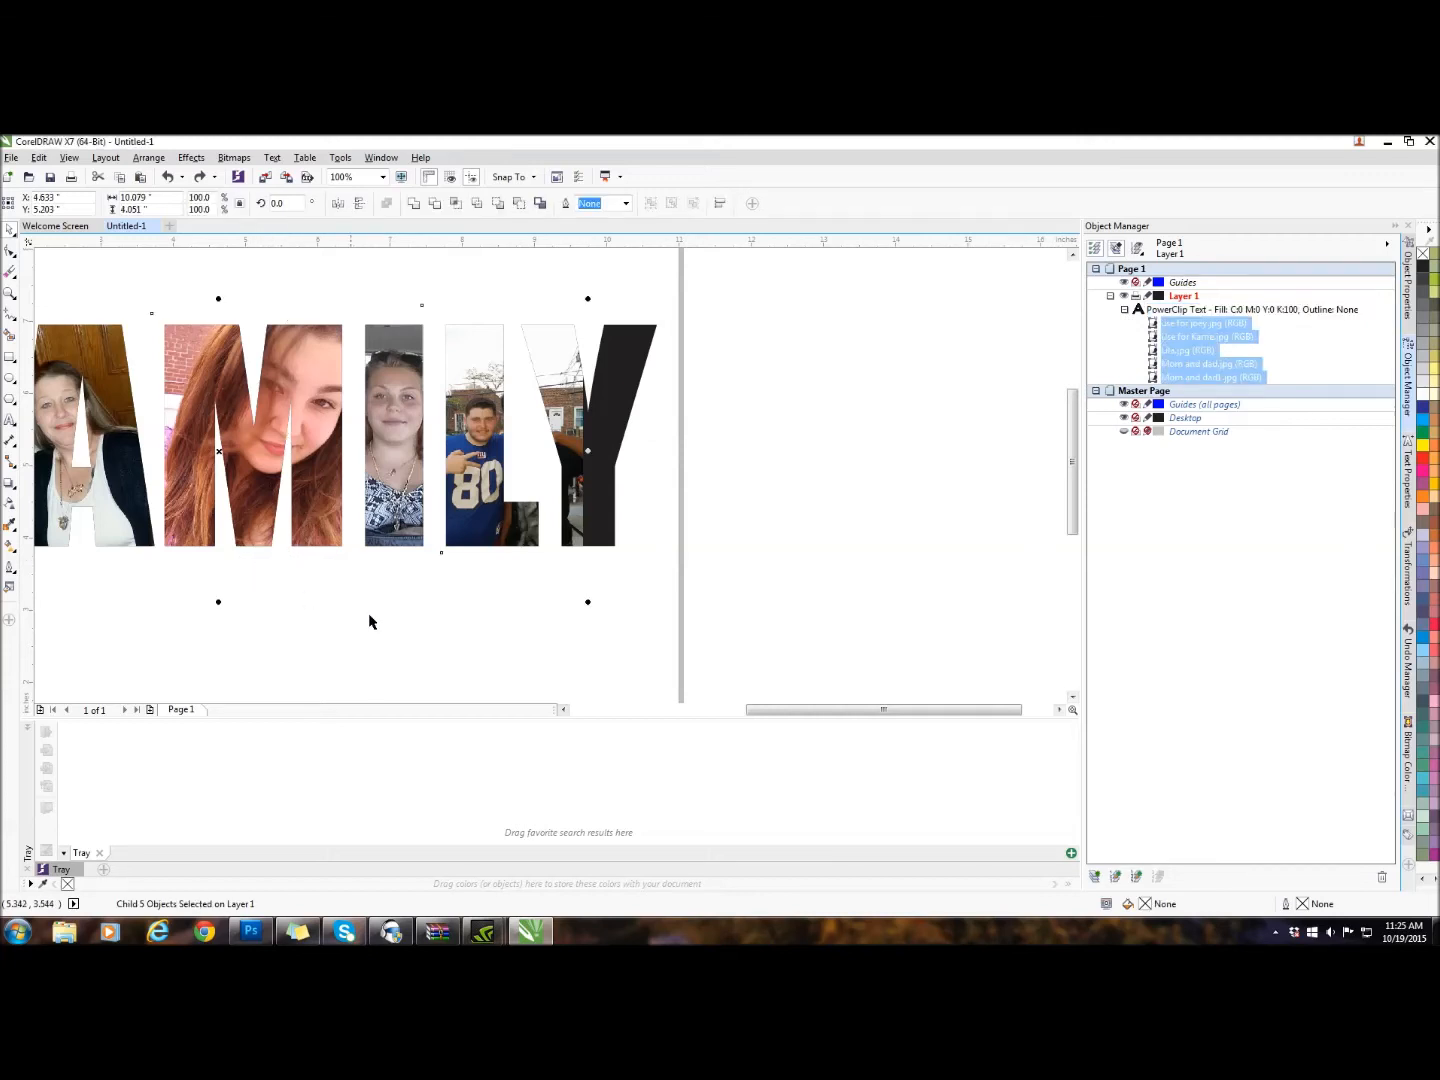
left_click(1204, 324)
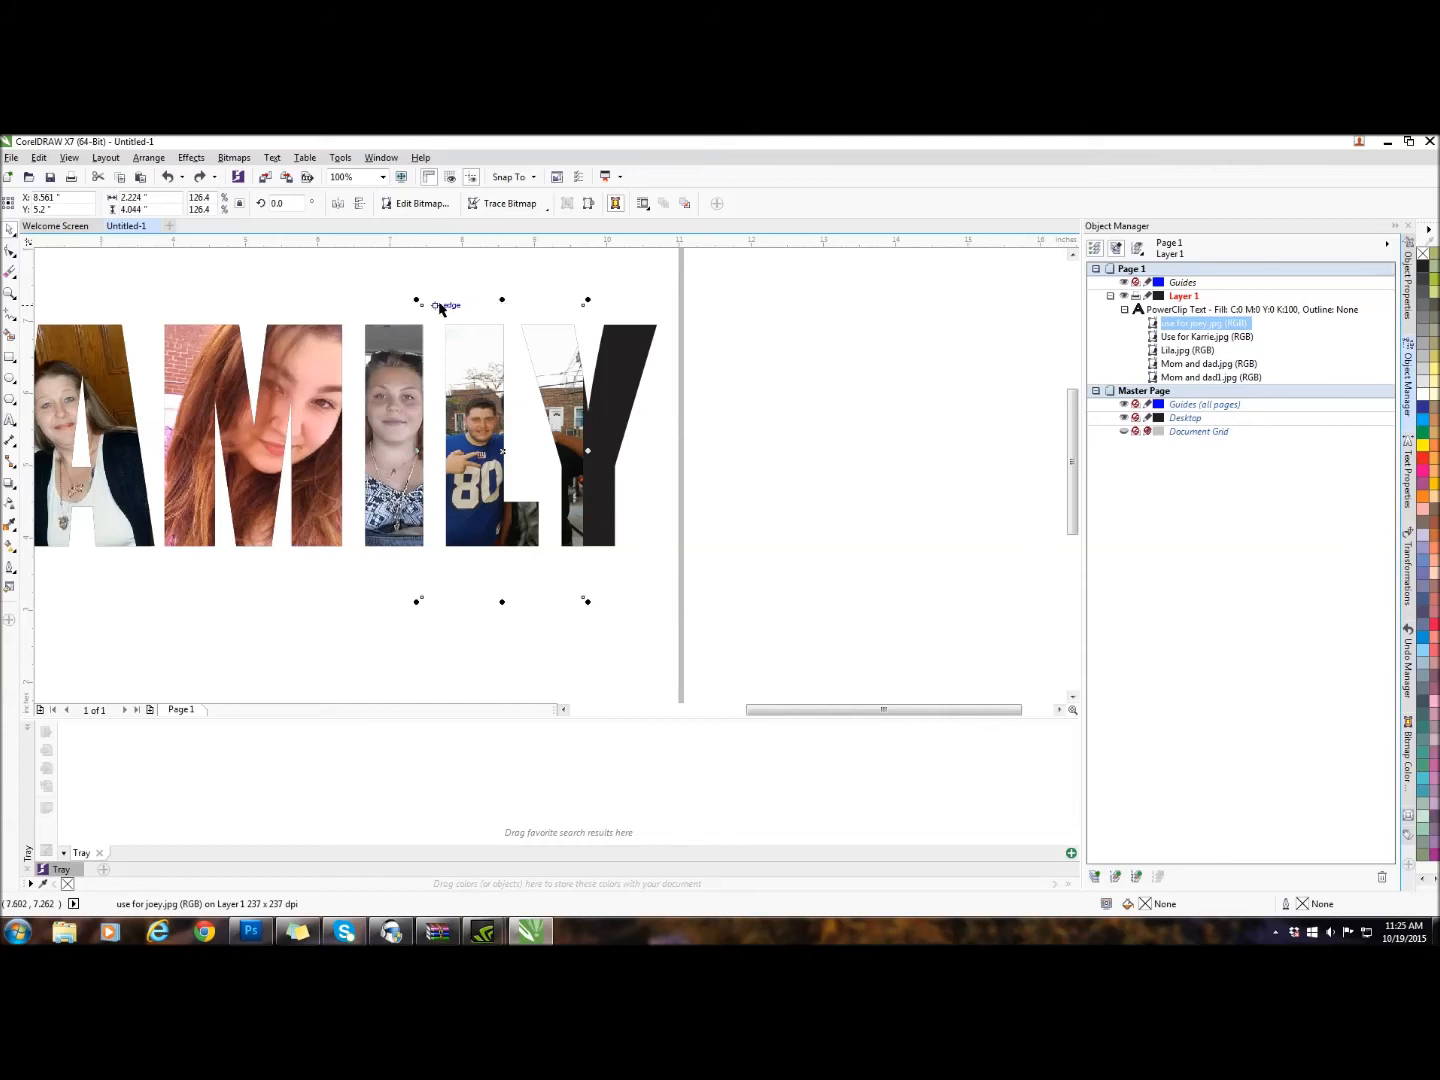
Step: Enlarge the two men's photo inside the PowerClip text to about 2.83 by 5.146 inches
left_click_drag(590, 298, 628, 268)
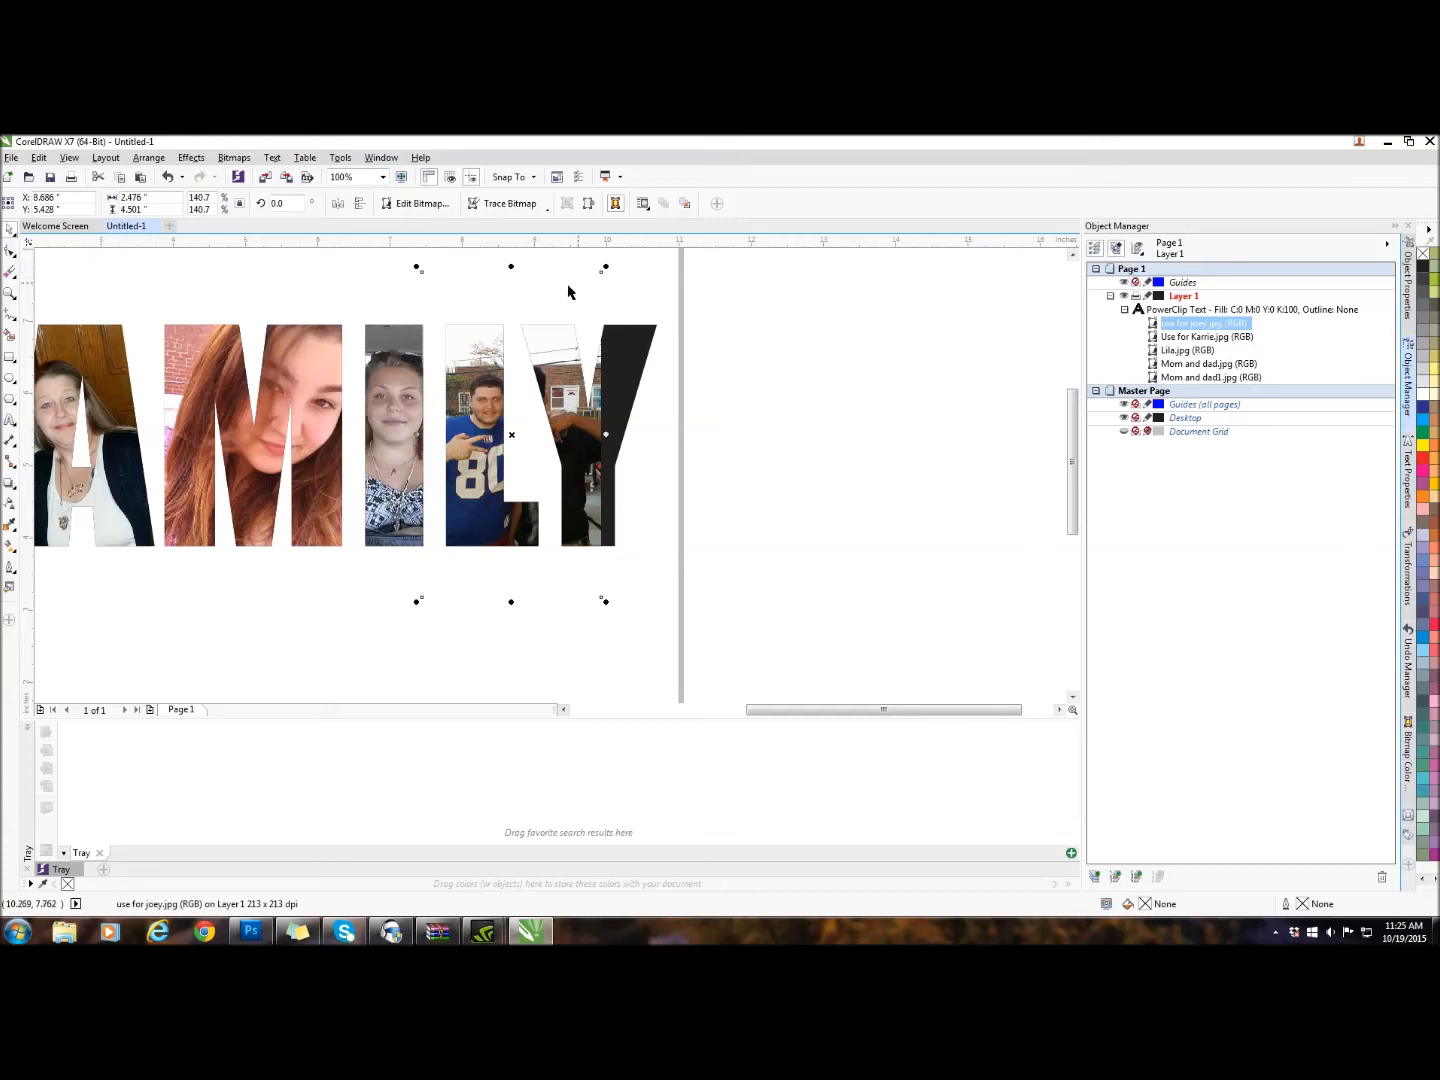
left_click_drag(411, 599, 391, 622)
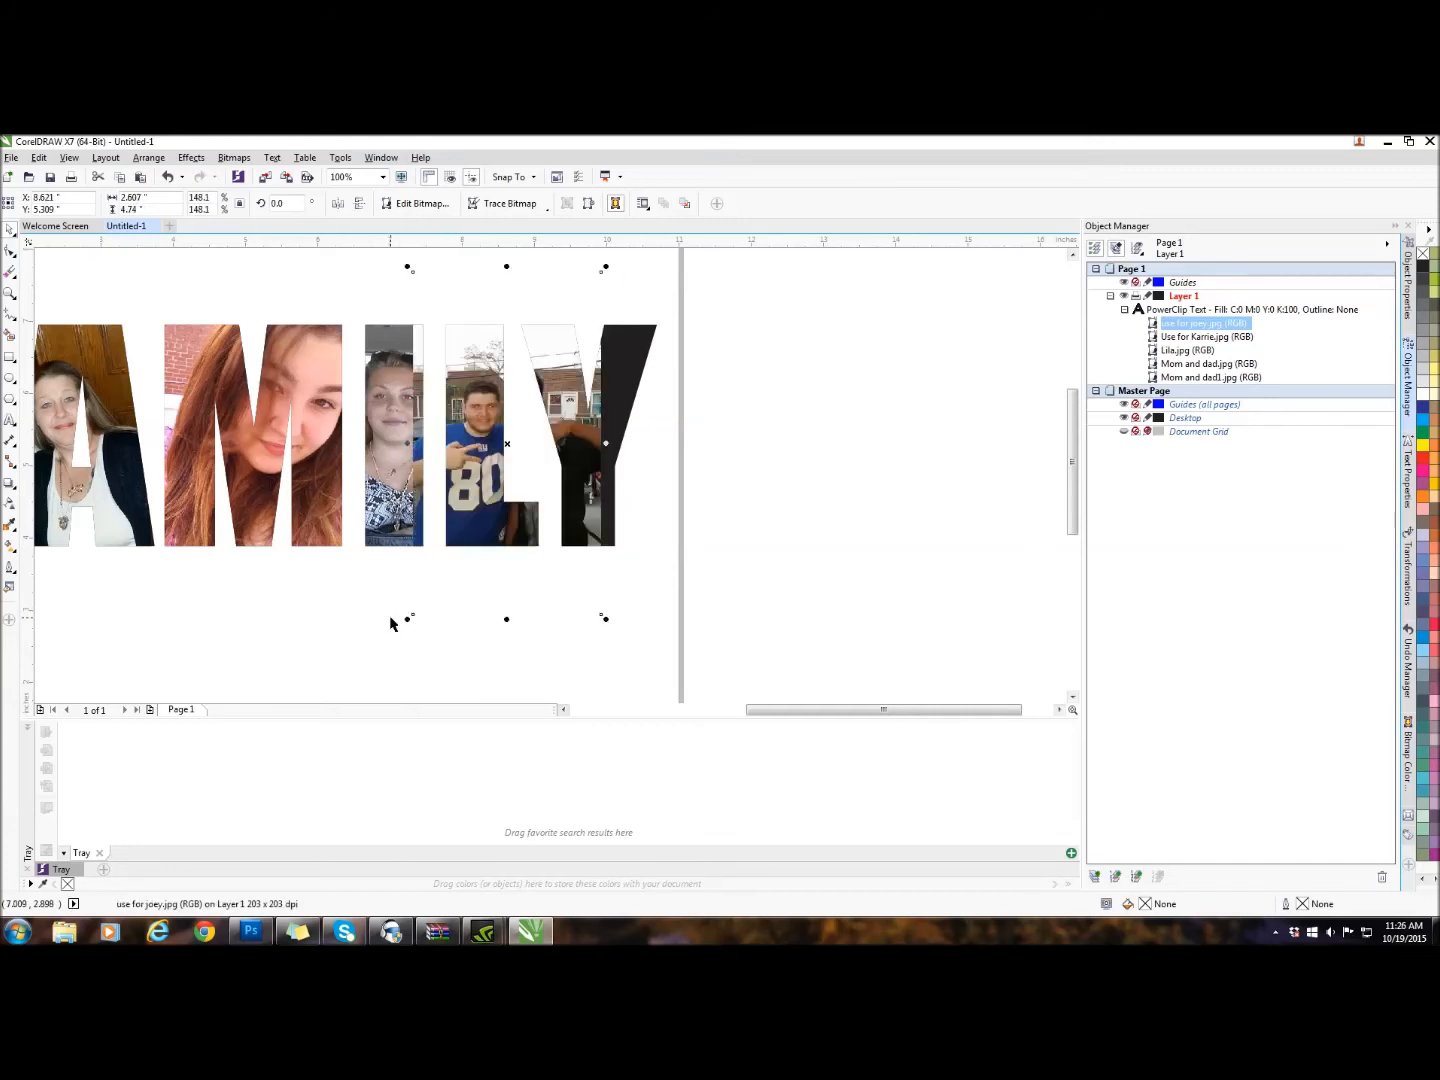
left_click(409, 620)
left_click(363, 641)
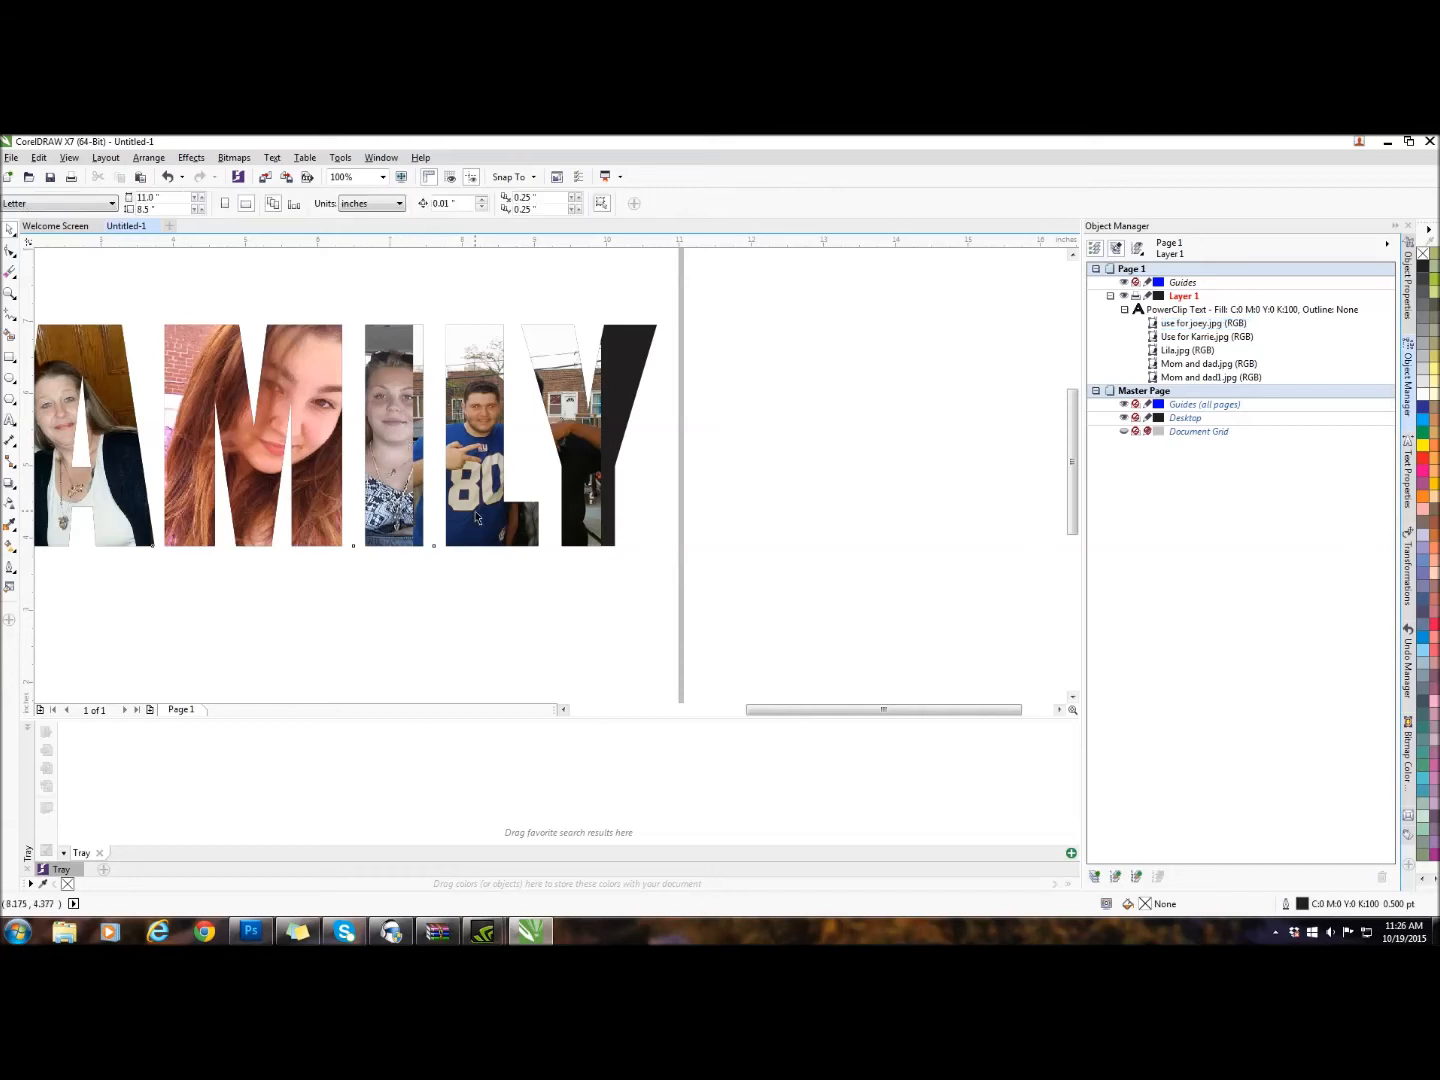
left_click(476, 516)
left_click(272, 569)
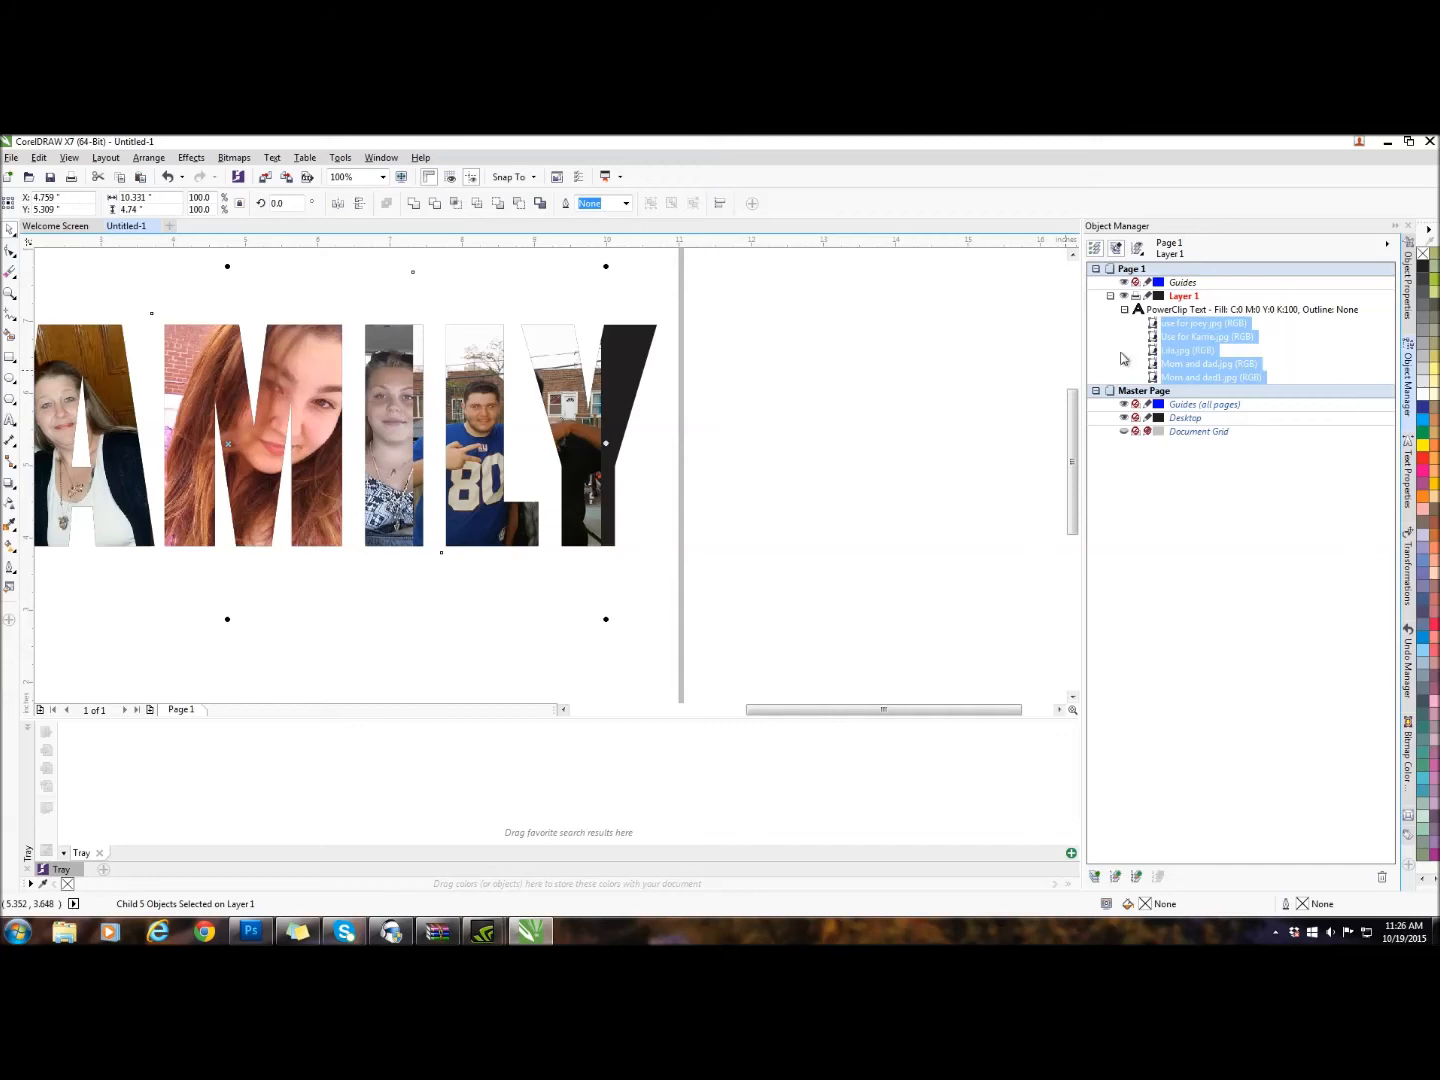
left_click(1206, 325)
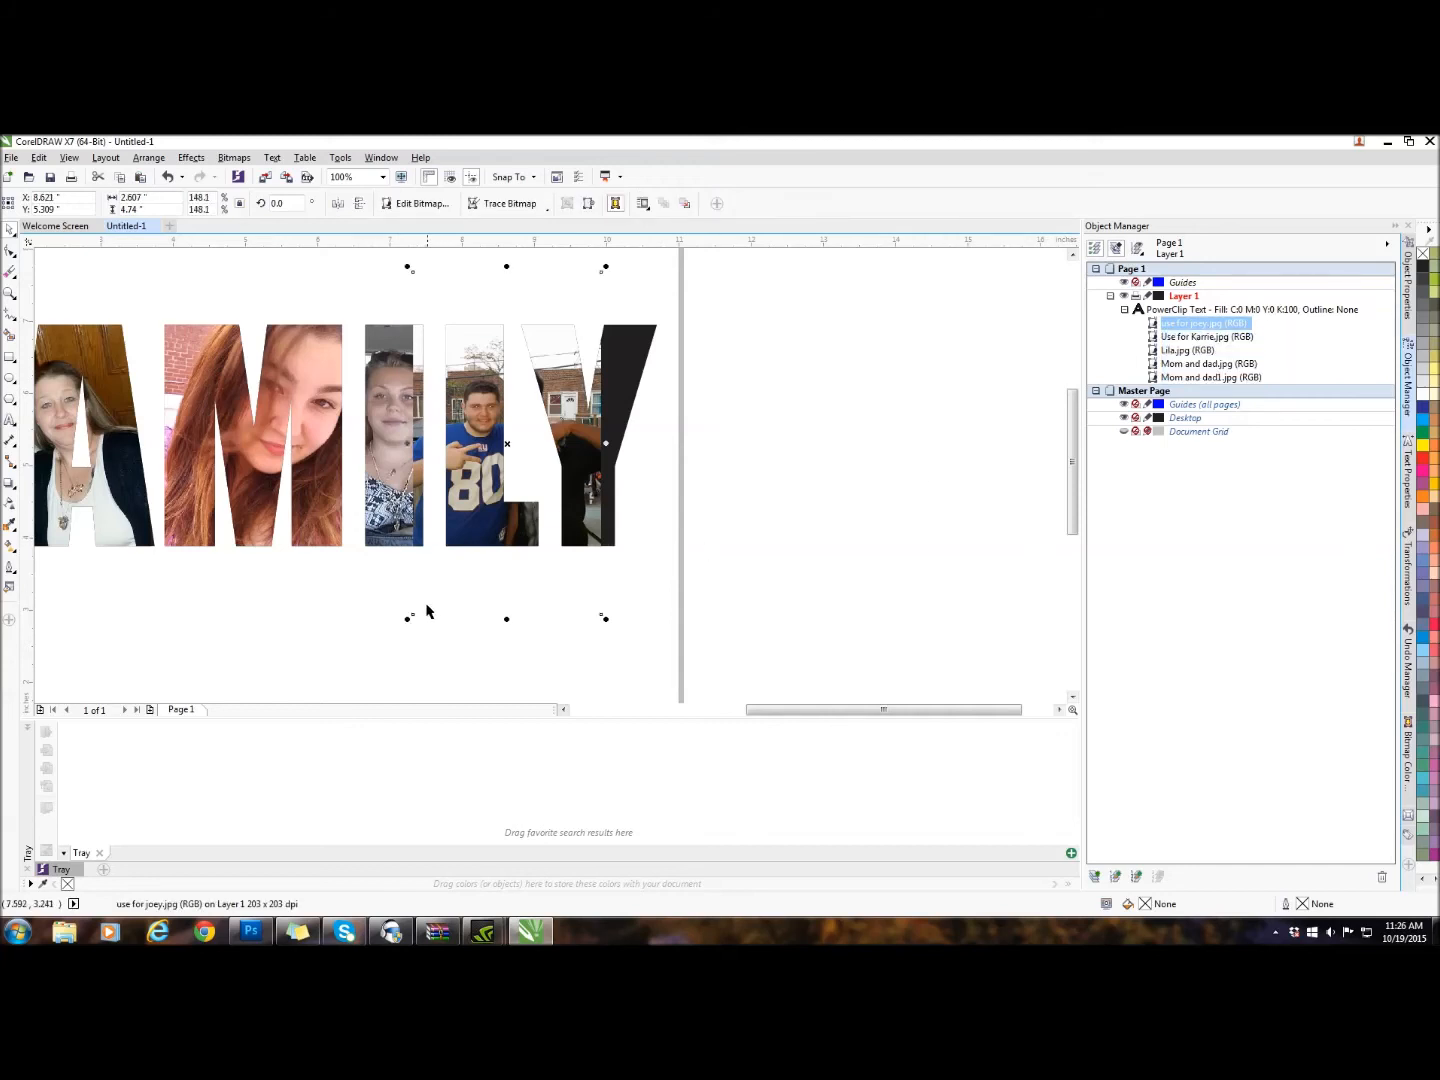
left_click_drag(407, 624, 382, 657)
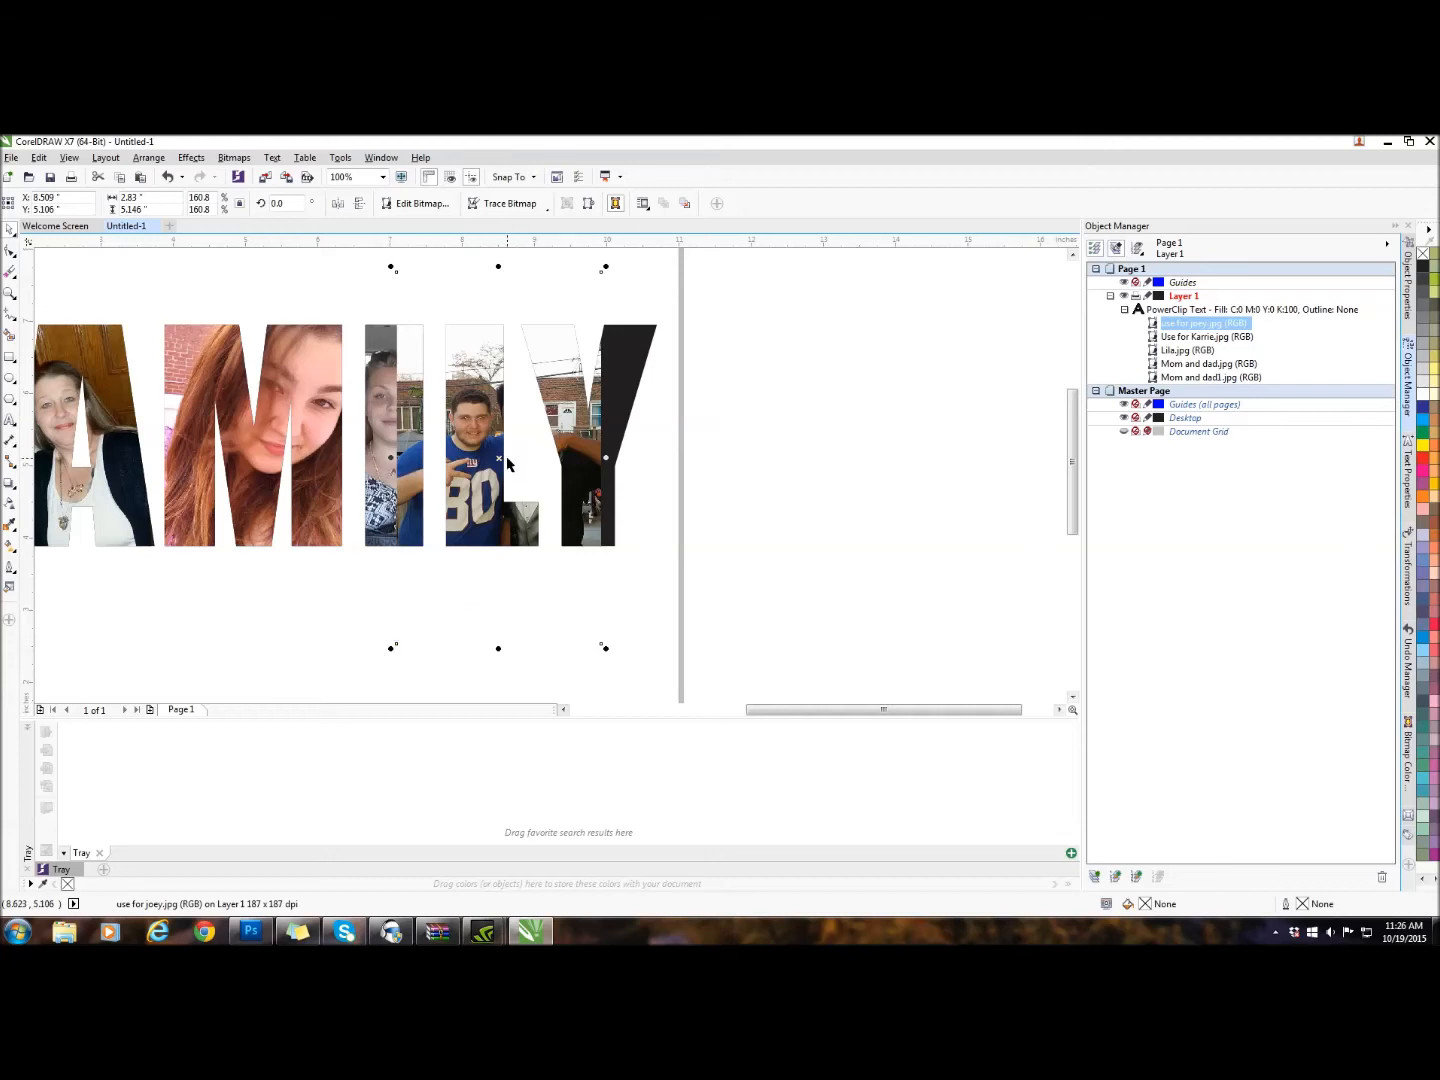
Step: Move and nudge the two men's photo within the L to X 8.613, Y 5.608 inches
left_click_drag(500, 458, 507, 436)
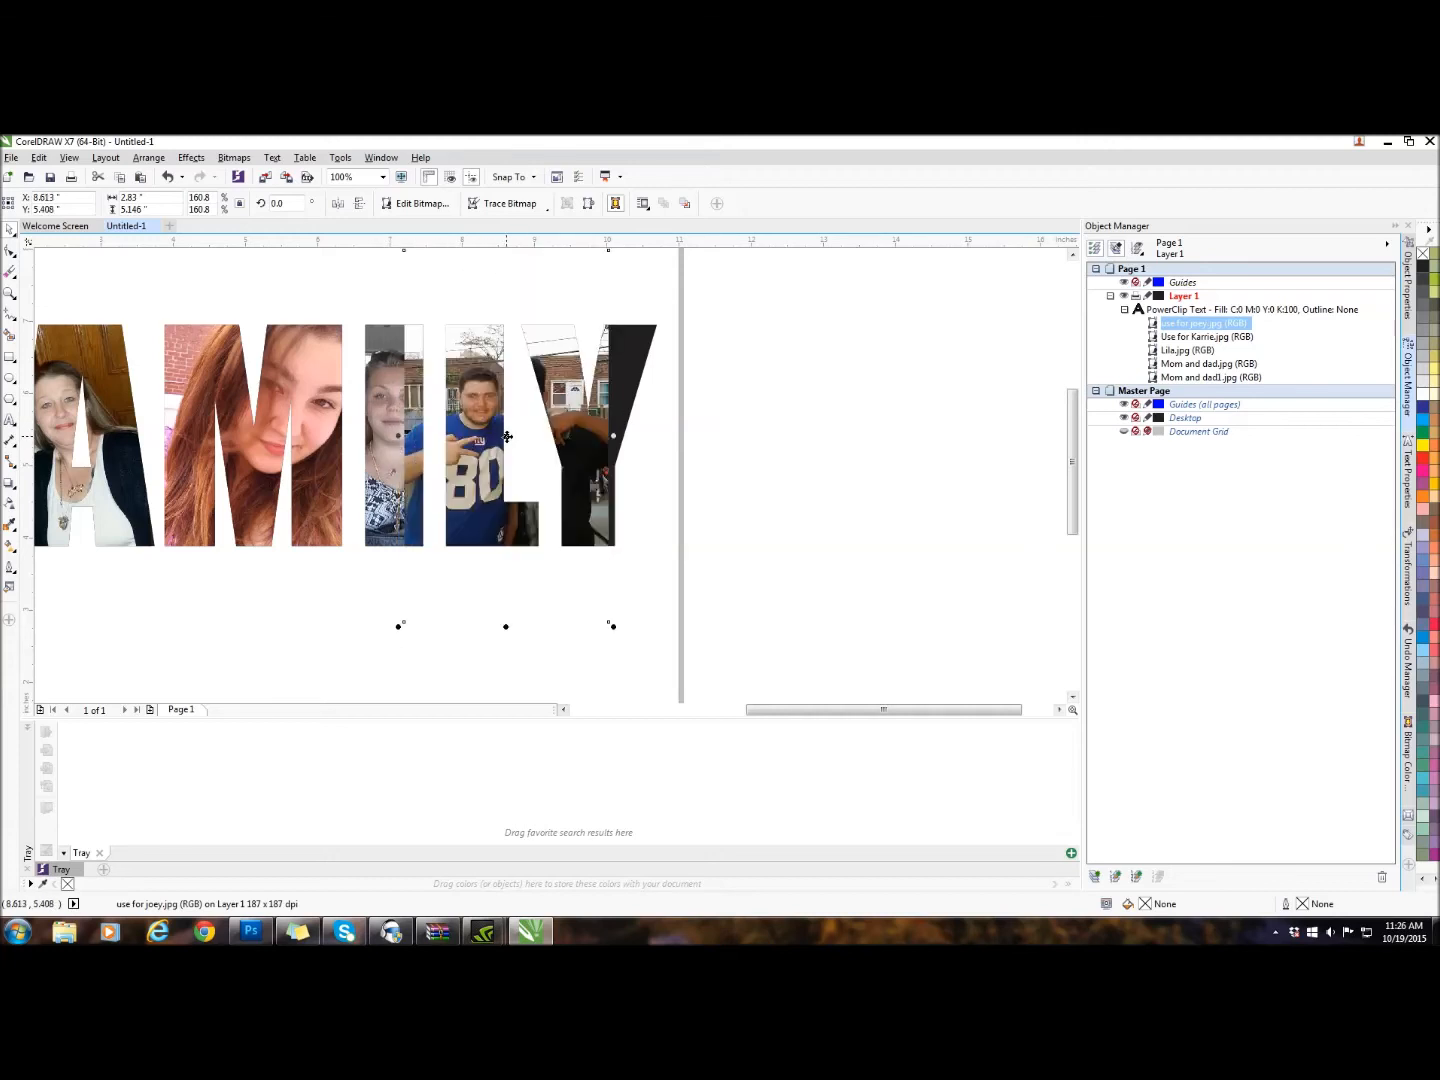
key("Up")
key("Up")
key("Up")
key("Up")
key("Up")
key("Up")
key("Up")
key("Up")
key("Up")
key("Up")
key("Up")
key("Up")
key("Up")
key("Up")
key("Up")
key("Up")
key("Up")
key("Up")
key("Up")
key("Up")
key("Down")
key("Down")
key("Down")
key("Down")
key("Down")
key("Down")
key("Down")
key("Down")
key("Down")
key("Down")
key("Down")
key("Down")
key("Down")
key("Down")
key("Down")
key("Down")
key("Down")
key("Left")
key("Right")
key("Right")
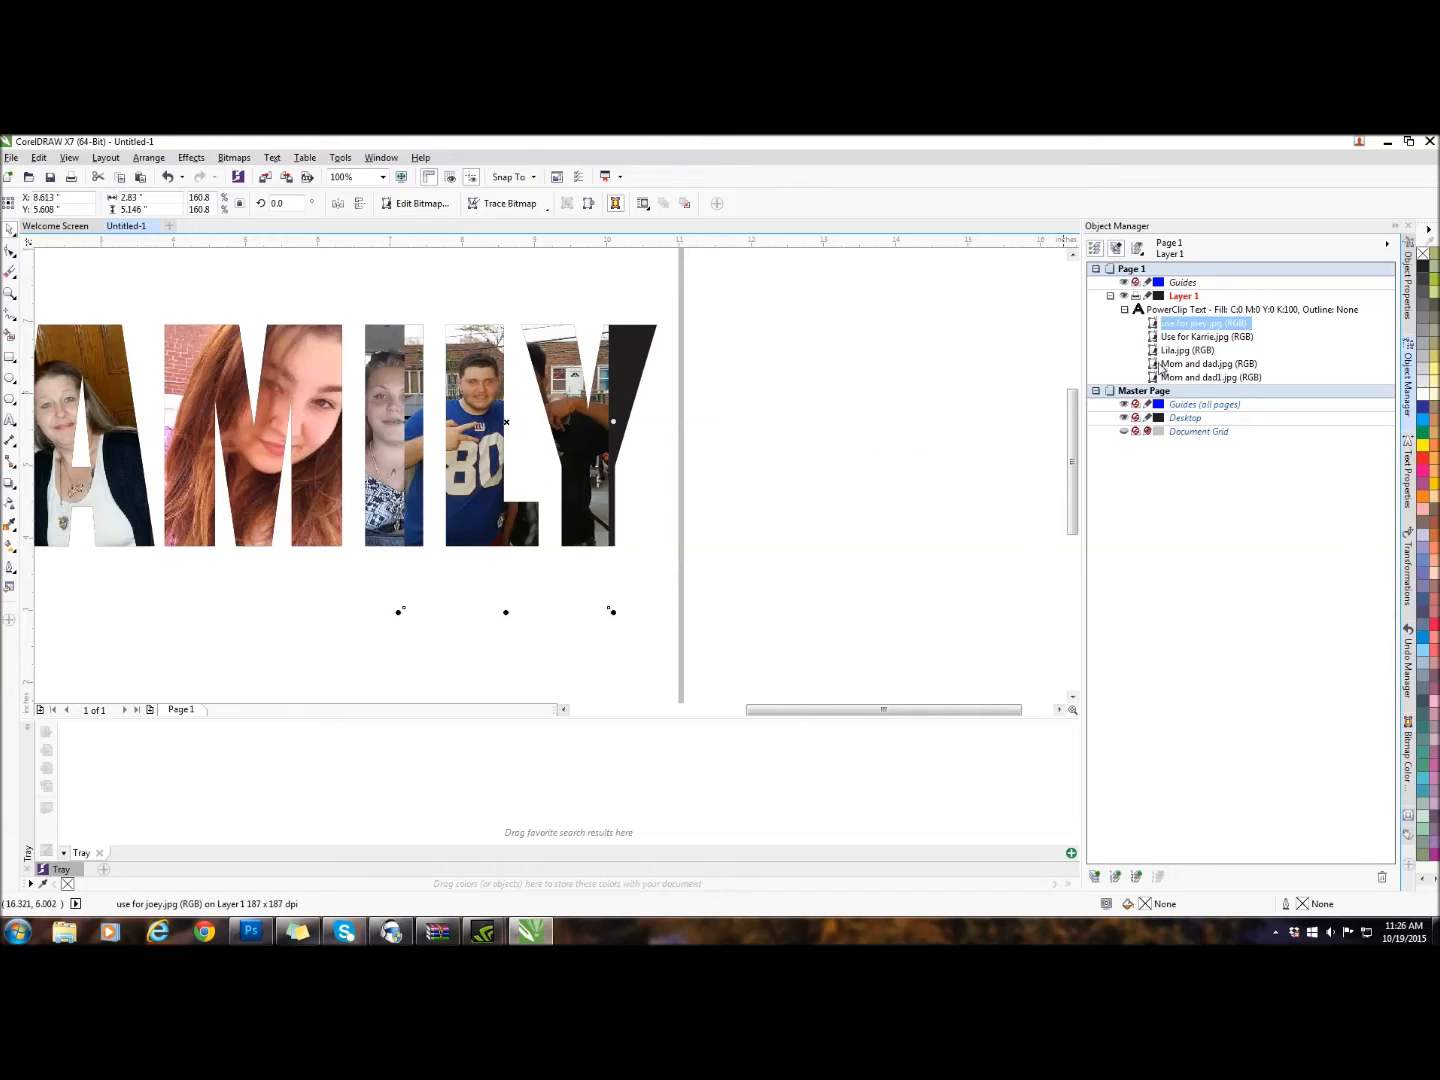
Step: Erase the parts of the two men's photo overlapping the I and the Y, using the Eraser with a 0.225 inch nib
left_click(10, 273)
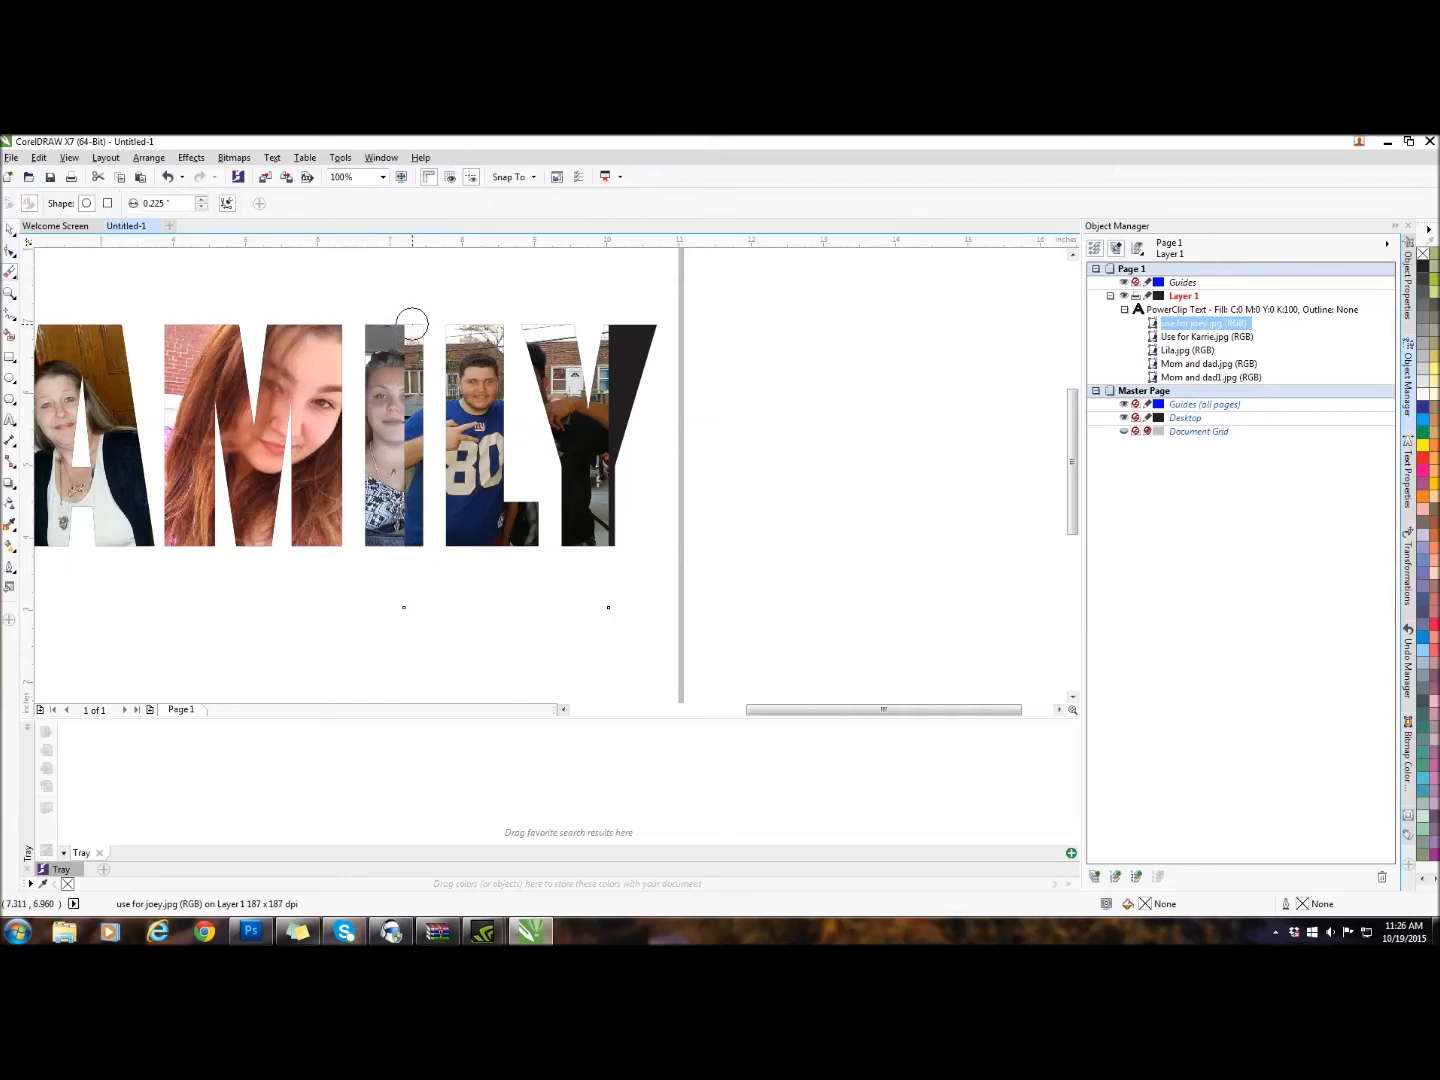
mouse_move(413, 311)
left_mouse_down()
mouse_move(415, 553)
mouse_move(395, 468)
mouse_move(425, 315)
left_mouse_up()
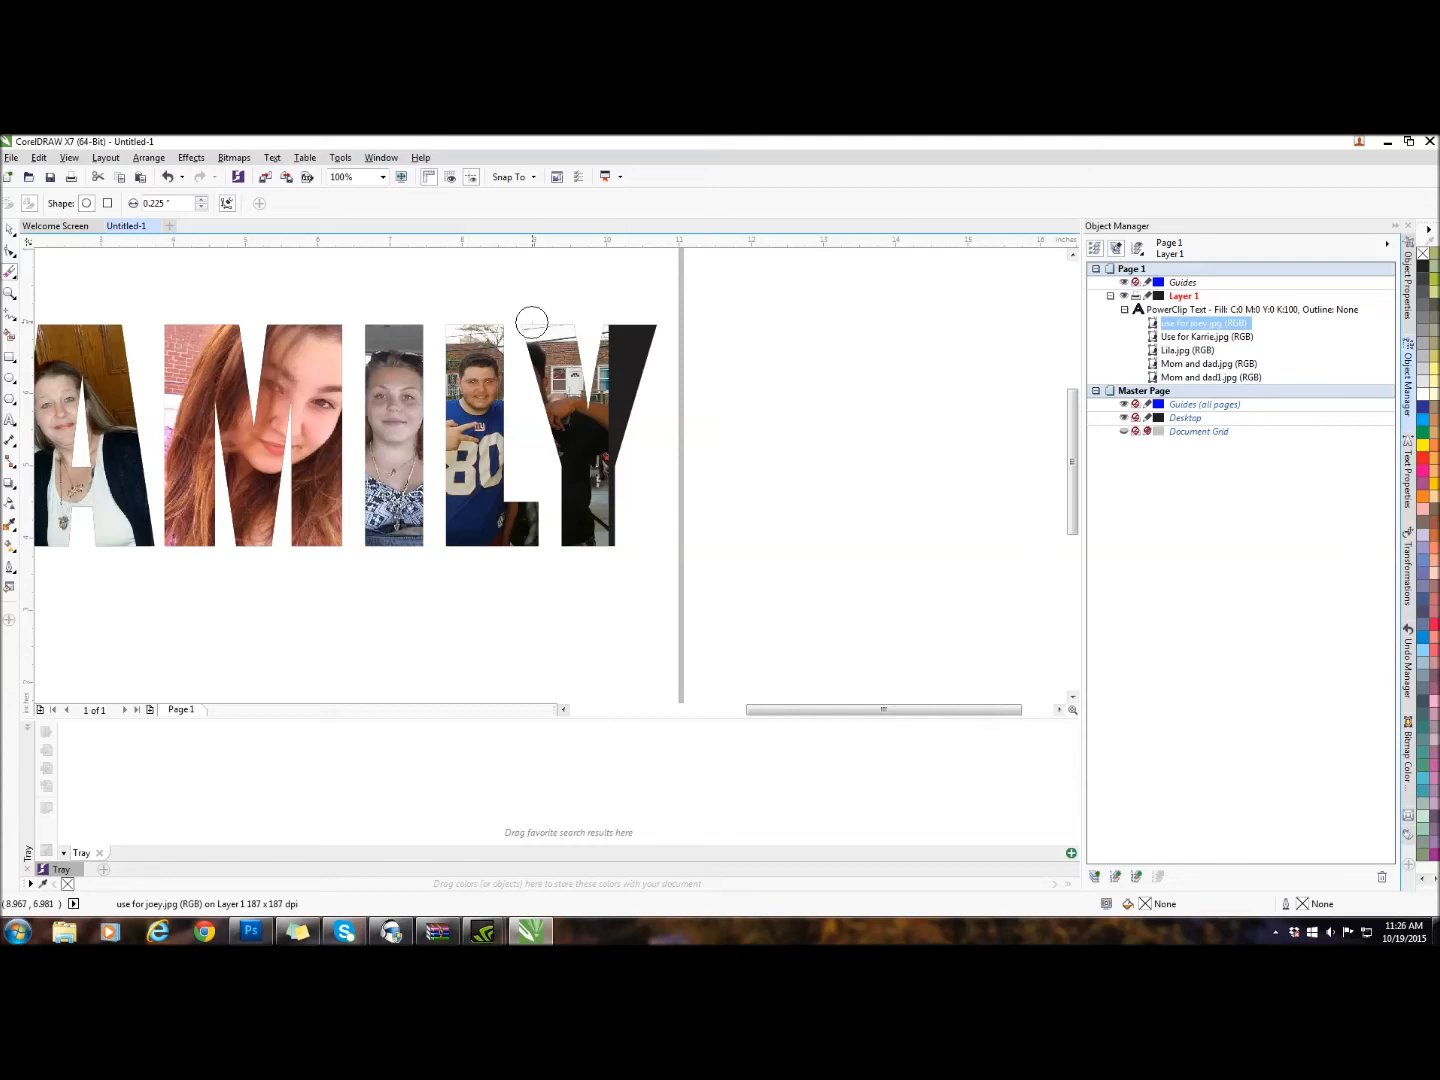
mouse_move(533, 326)
left_mouse_down()
mouse_move(569, 560)
mouse_move(632, 538)
mouse_move(589, 545)
mouse_move(613, 521)
mouse_move(588, 515)
mouse_move(615, 475)
mouse_move(579, 475)
mouse_move(586, 491)
mouse_move(555, 303)
mouse_move(591, 329)
mouse_move(608, 397)
mouse_move(593, 478)
mouse_move(627, 318)
mouse_move(613, 504)
left_mouse_up()
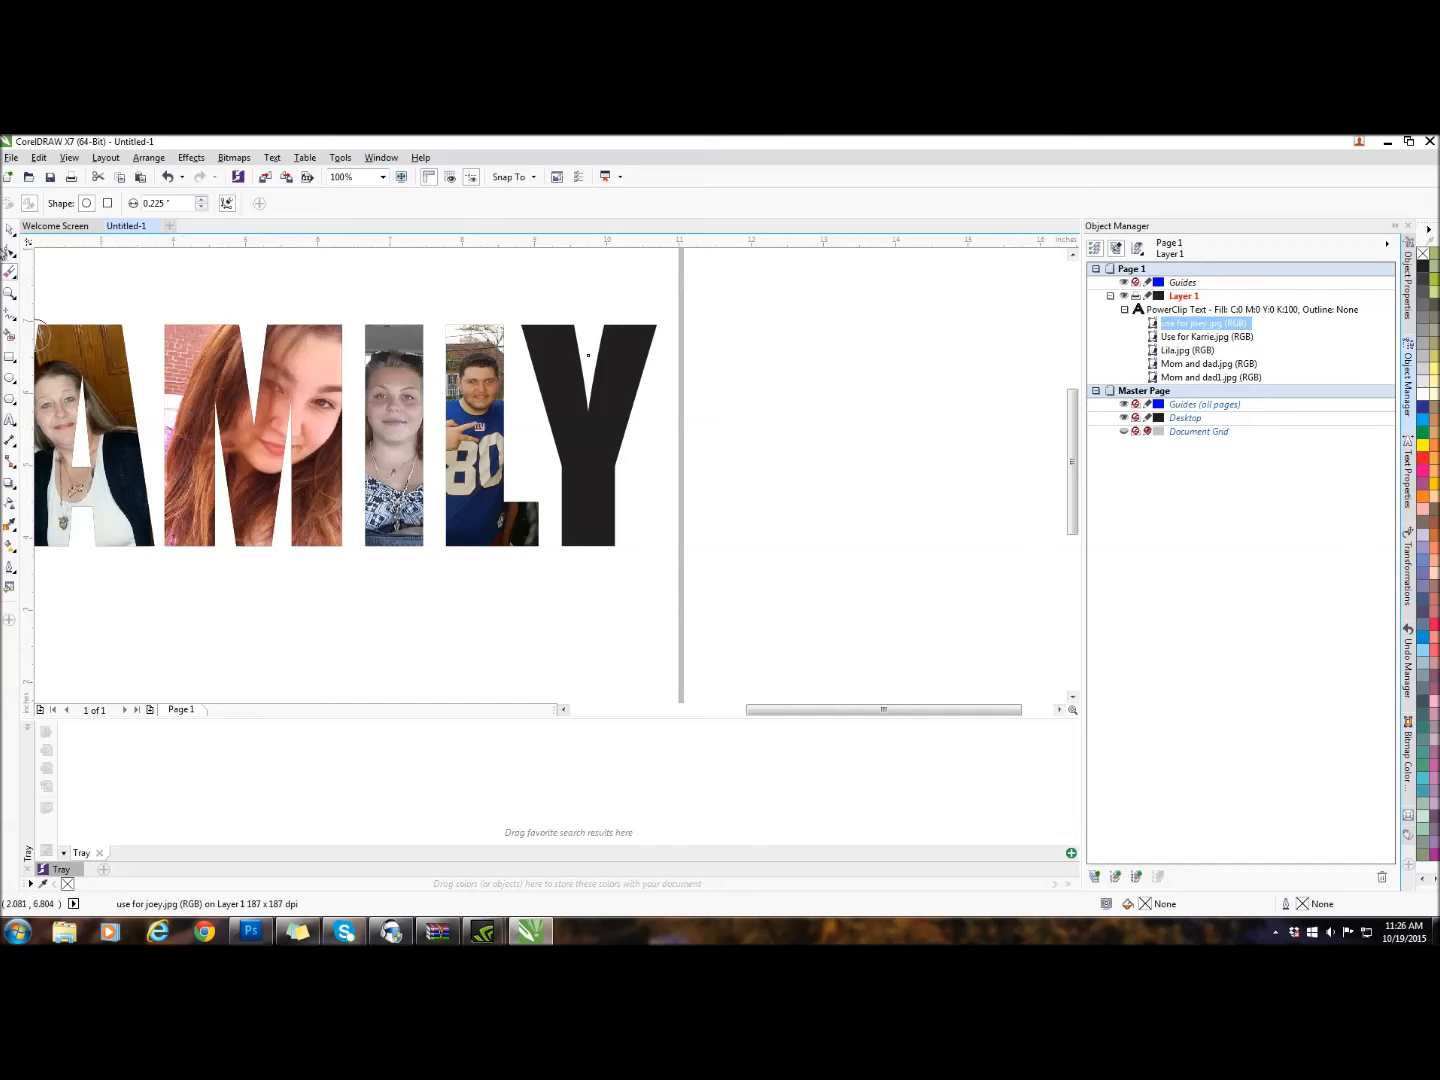
left_click(12, 229)
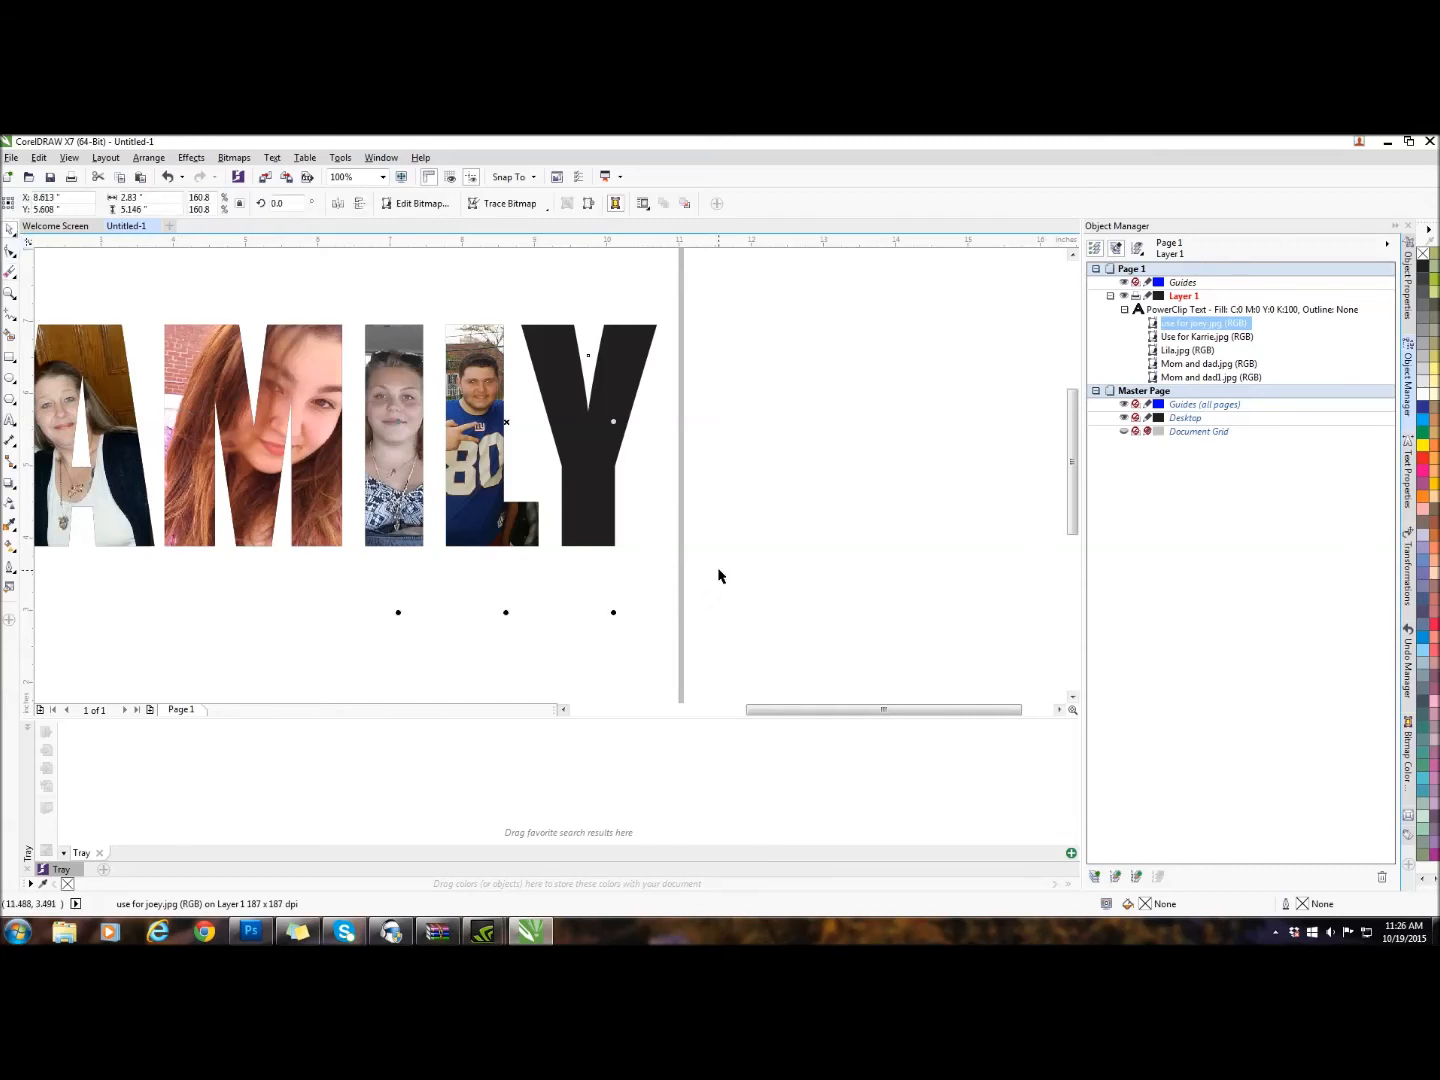
left_click(206, 617)
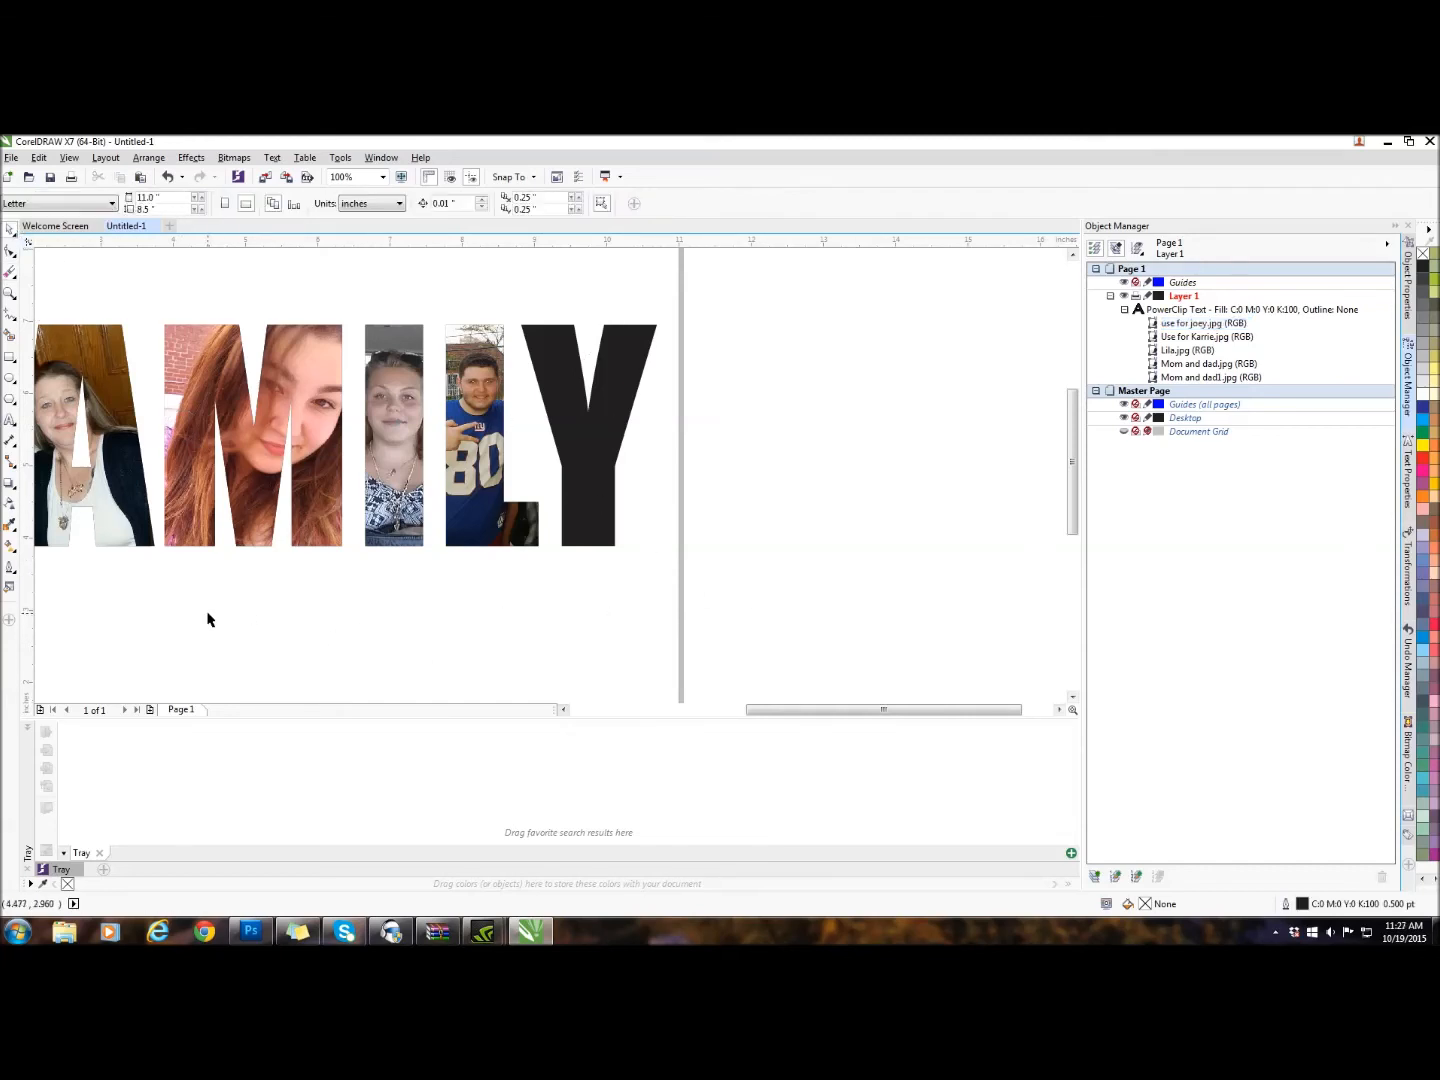
Step: Import the photo of the girl with the pink stuffed toy, place it beside the page and shrink it to about 6.548 by 4.365 inches
right_click(444, 605)
left_click(482, 666)
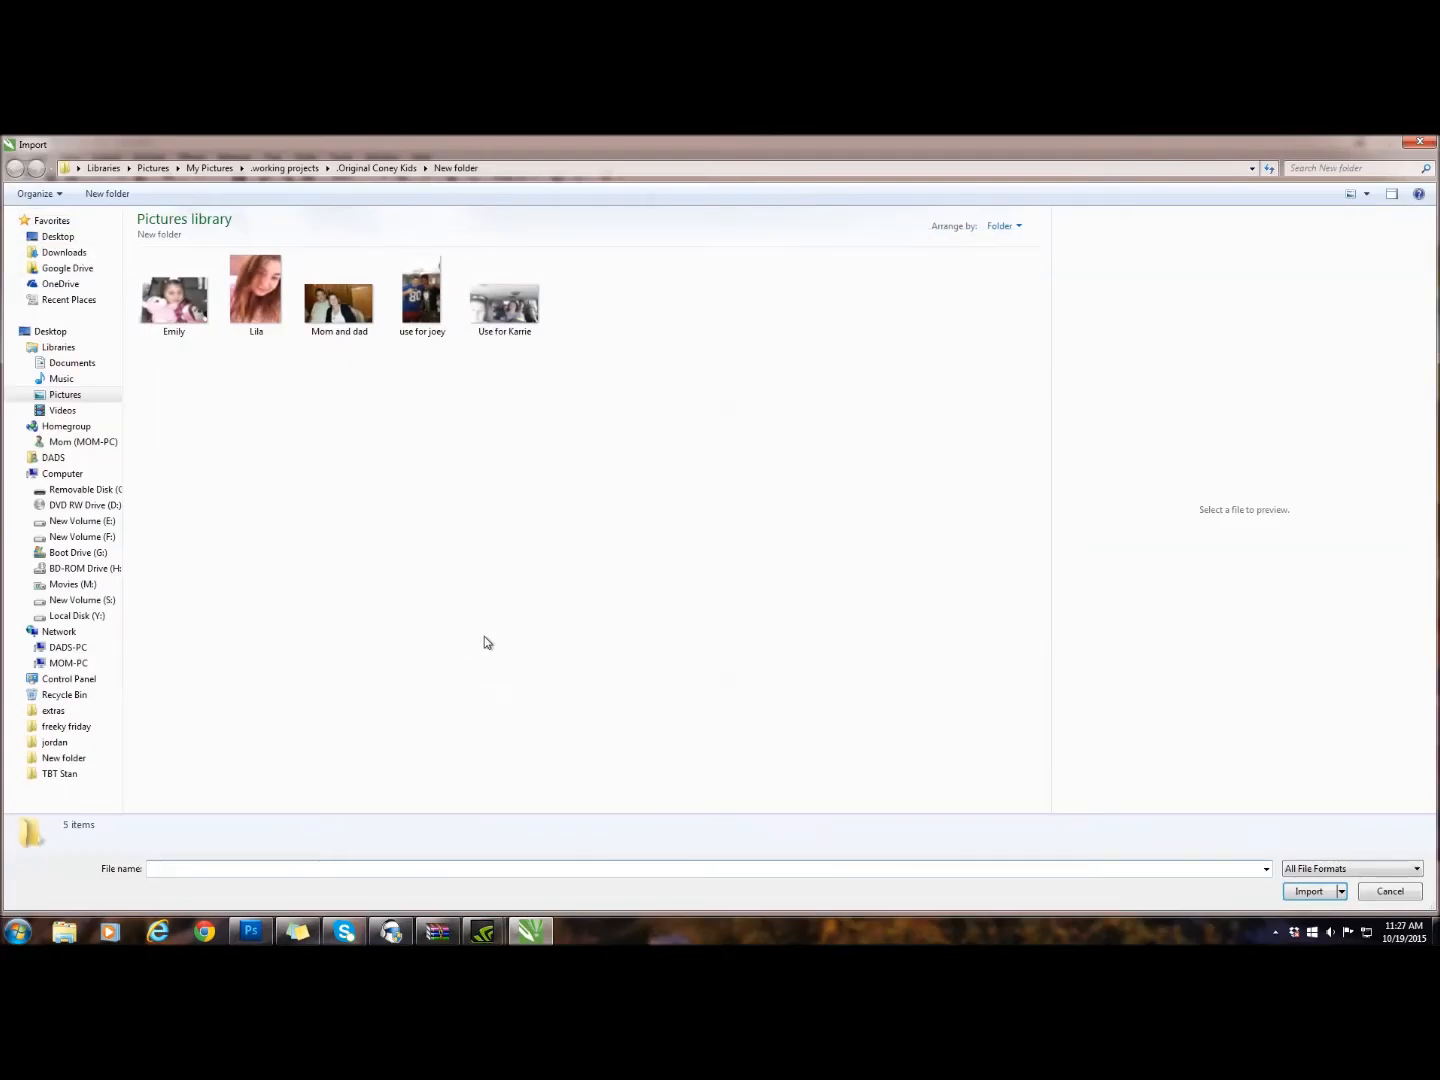
double_click(176, 310)
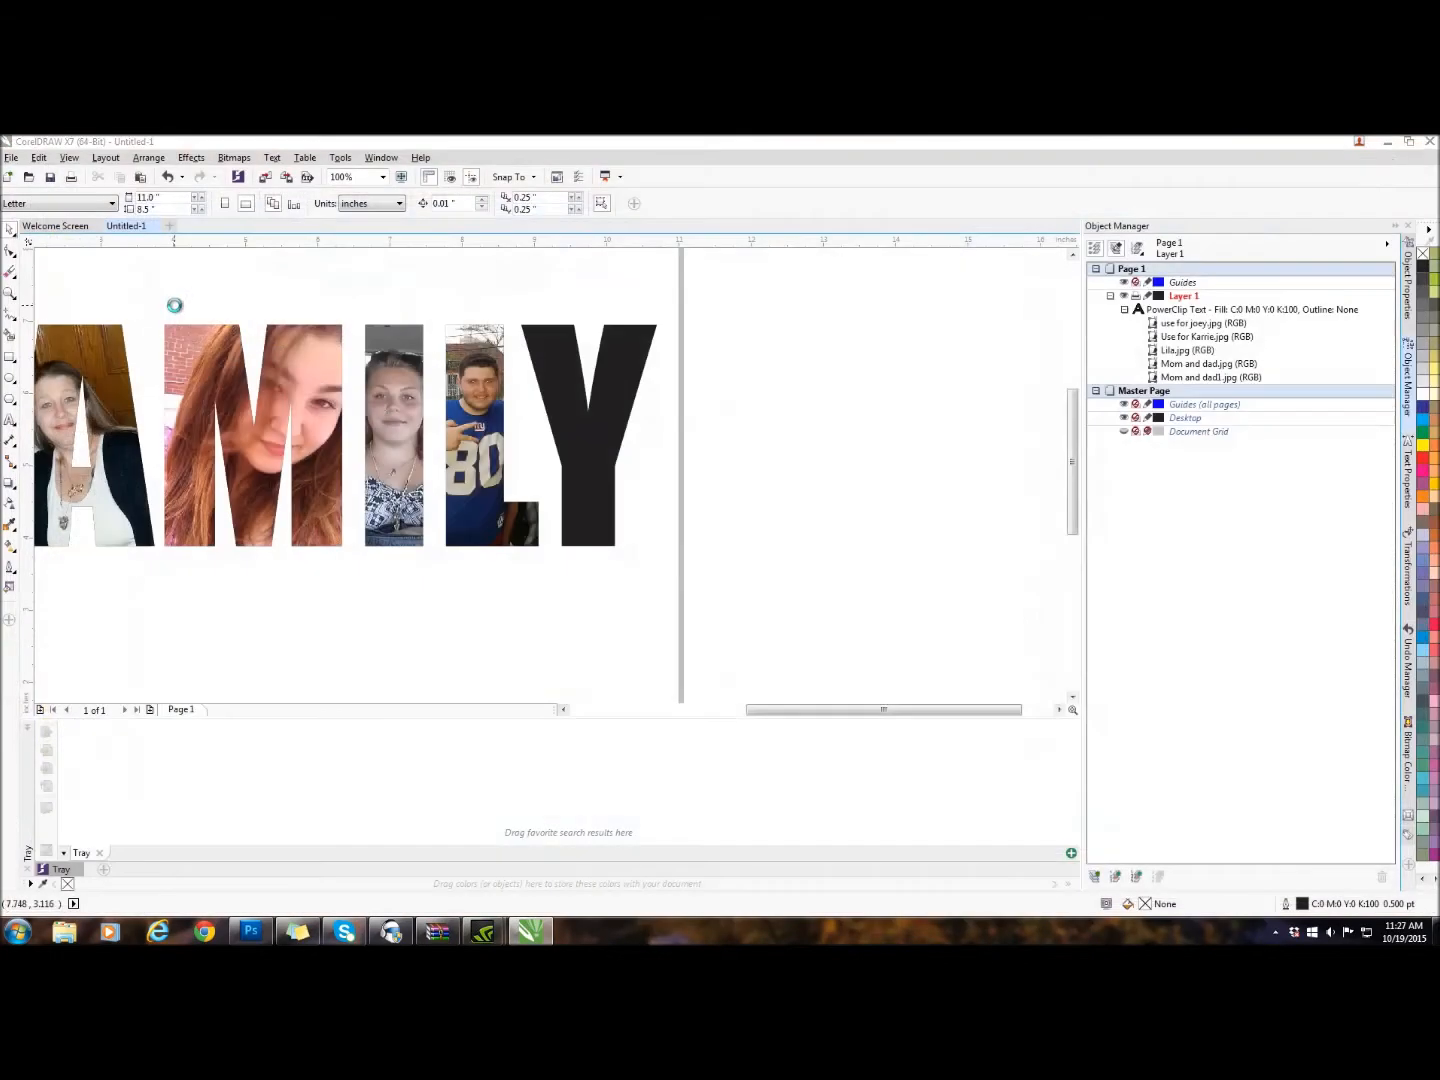
left_click(757, 348)
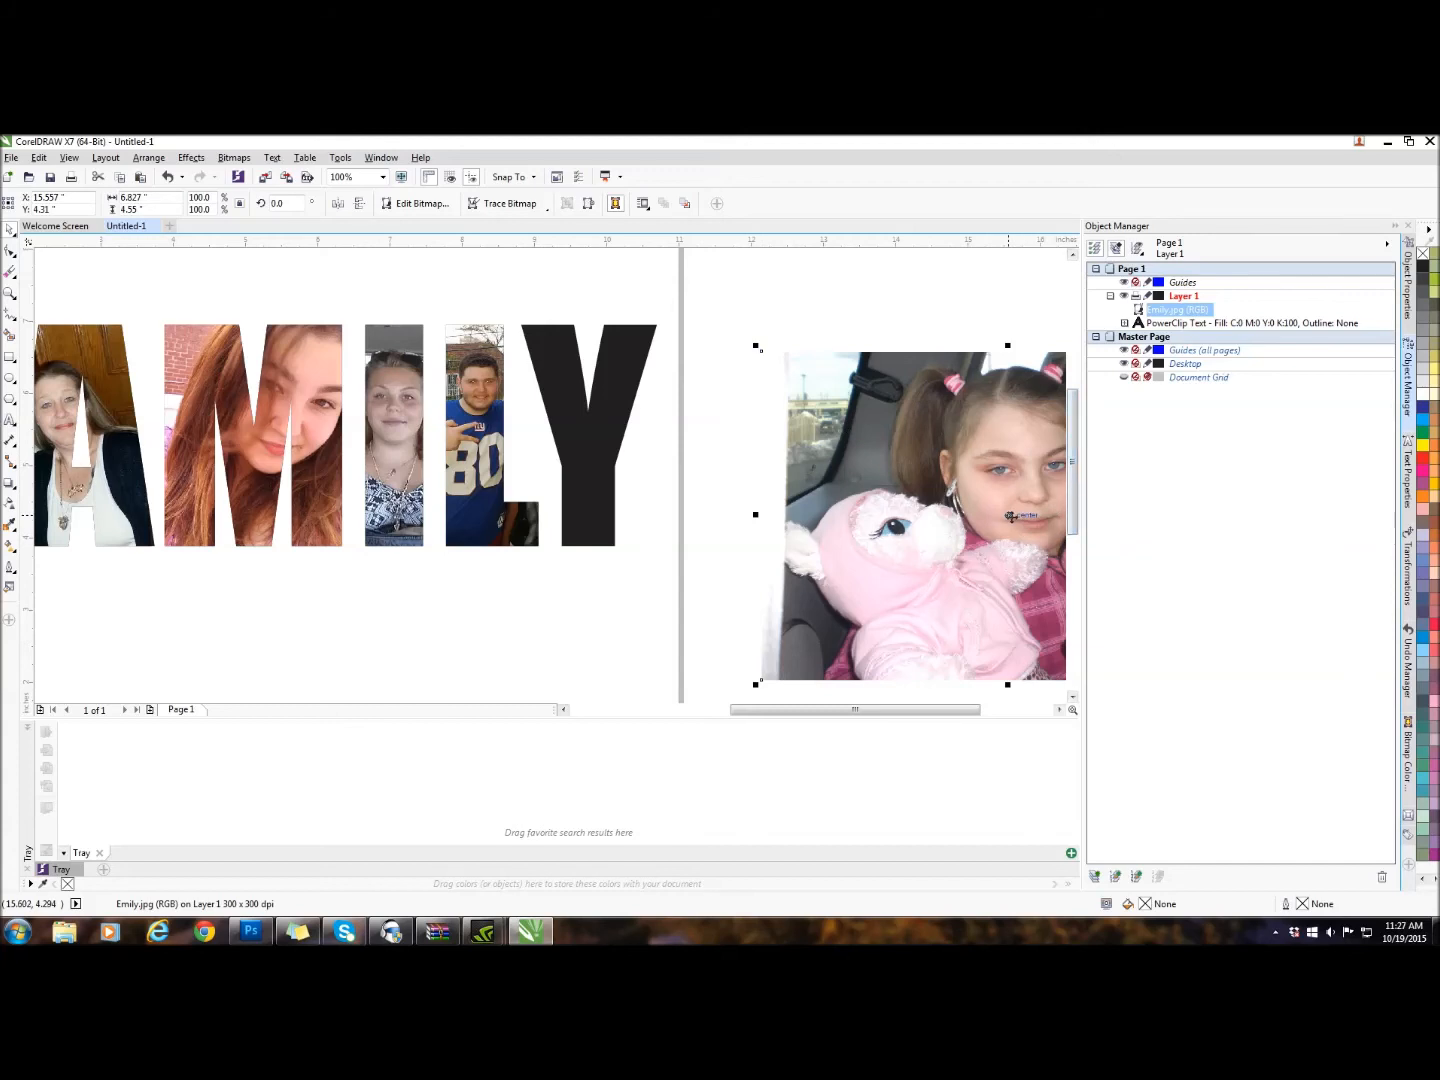
left_click_drag(757, 684, 789, 667)
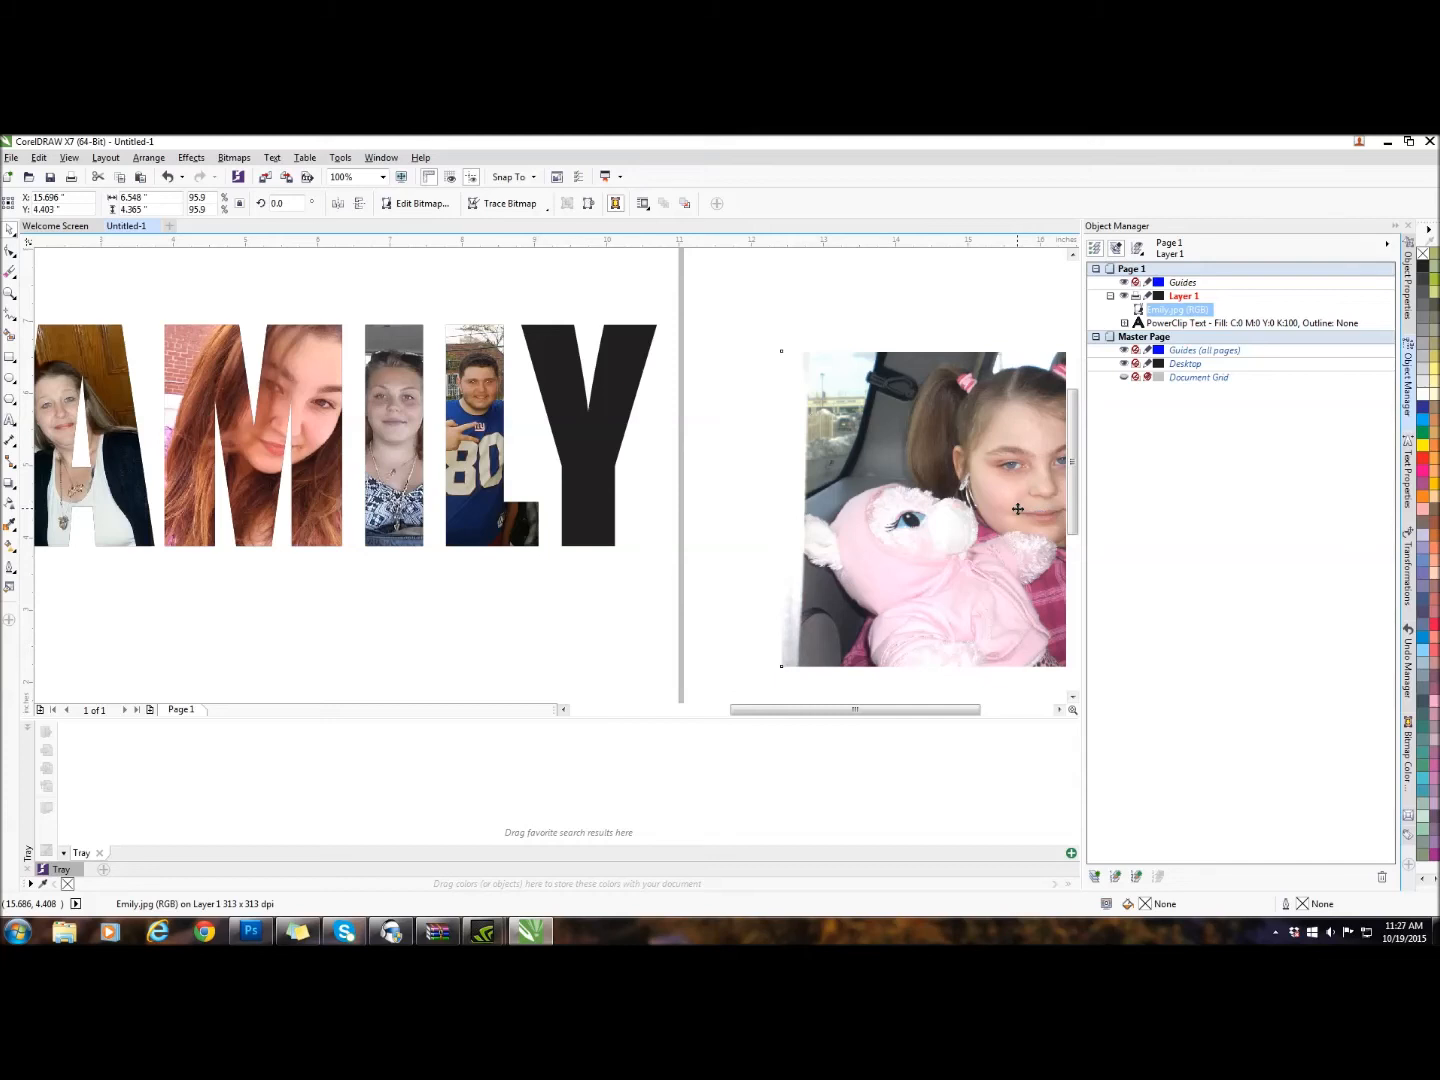
Step: Add the girl's photo to the PowerClip text over the Y and select only that photo in its contents
left_click_drag(1004, 517, 593, 450)
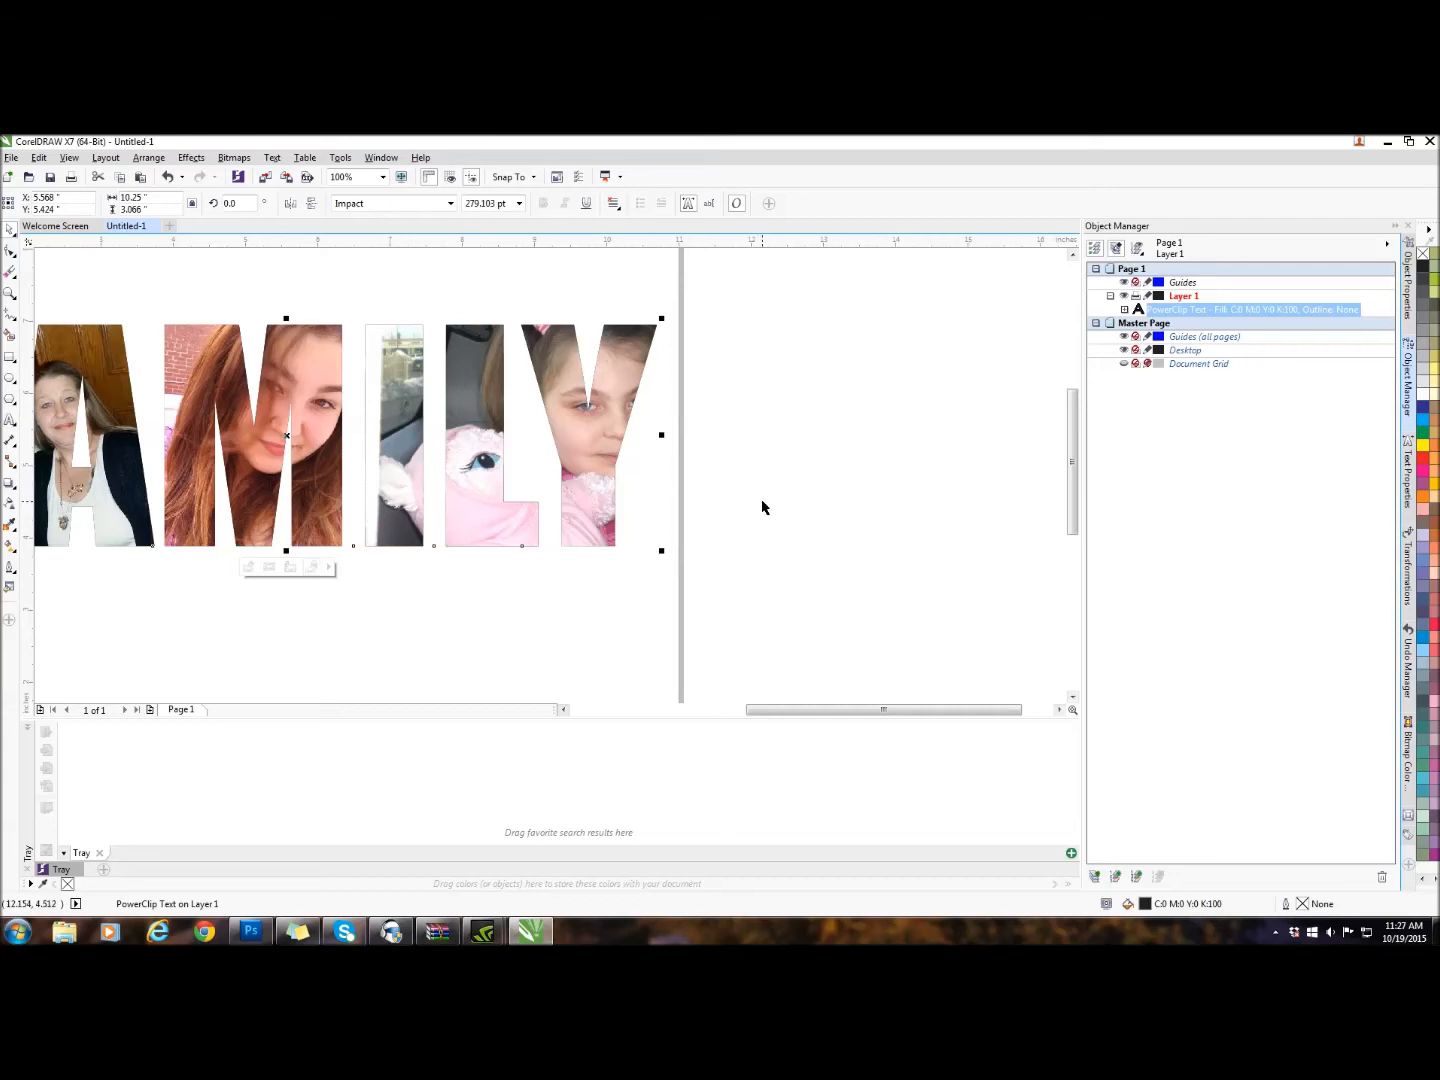
left_click(270, 567)
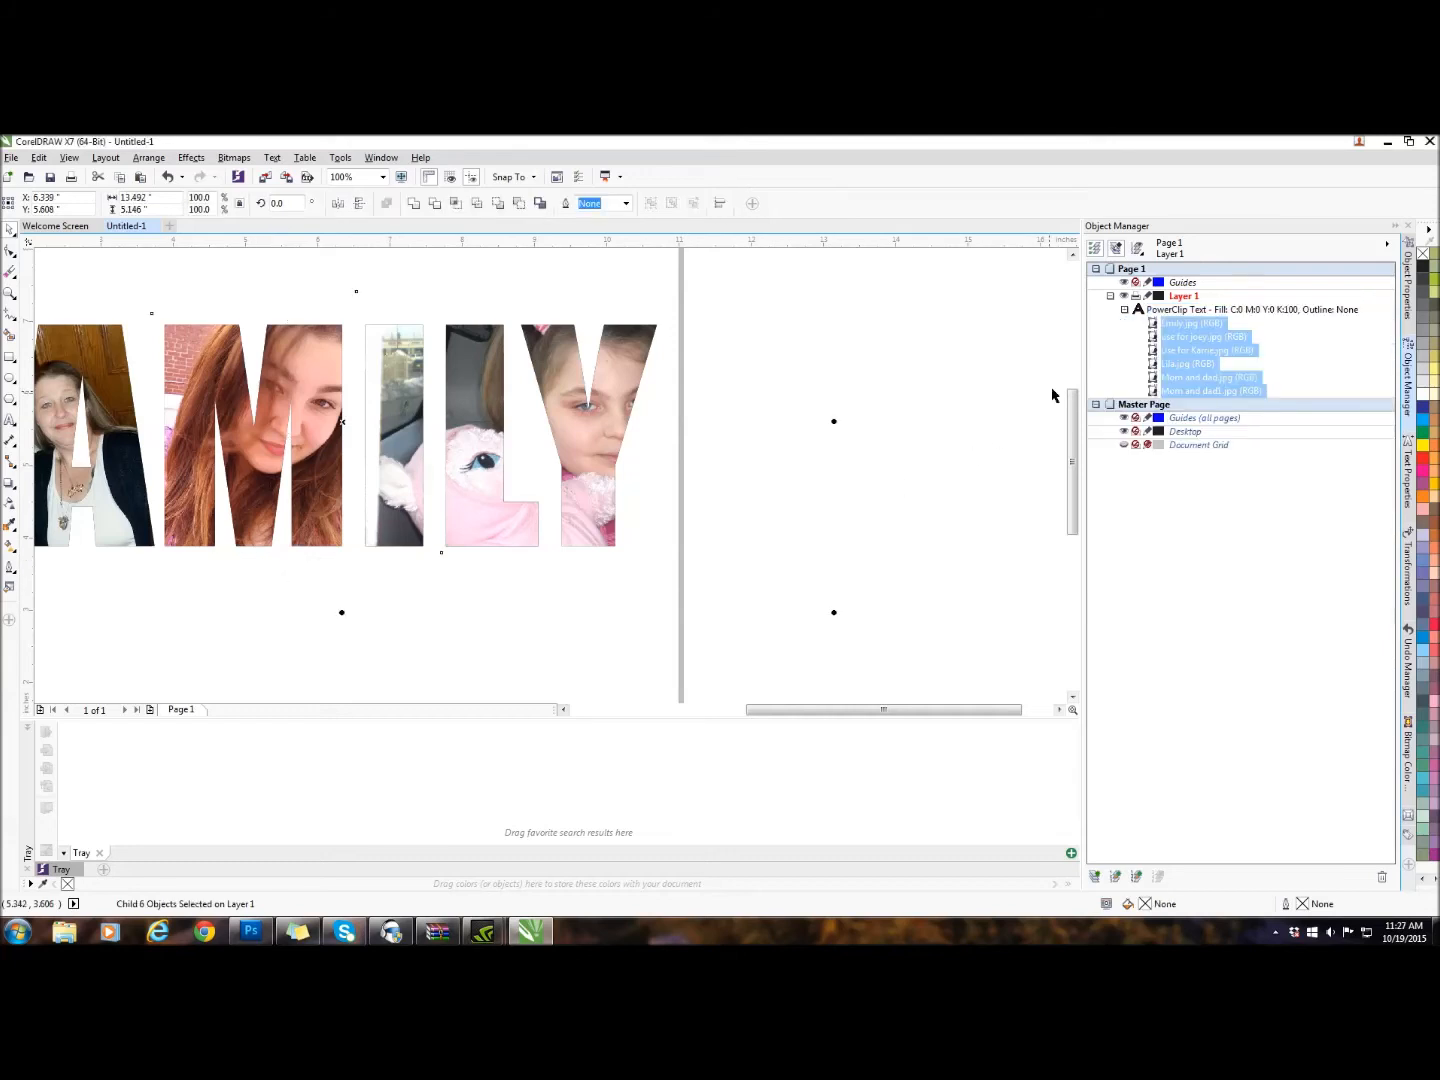
left_click(1199, 325)
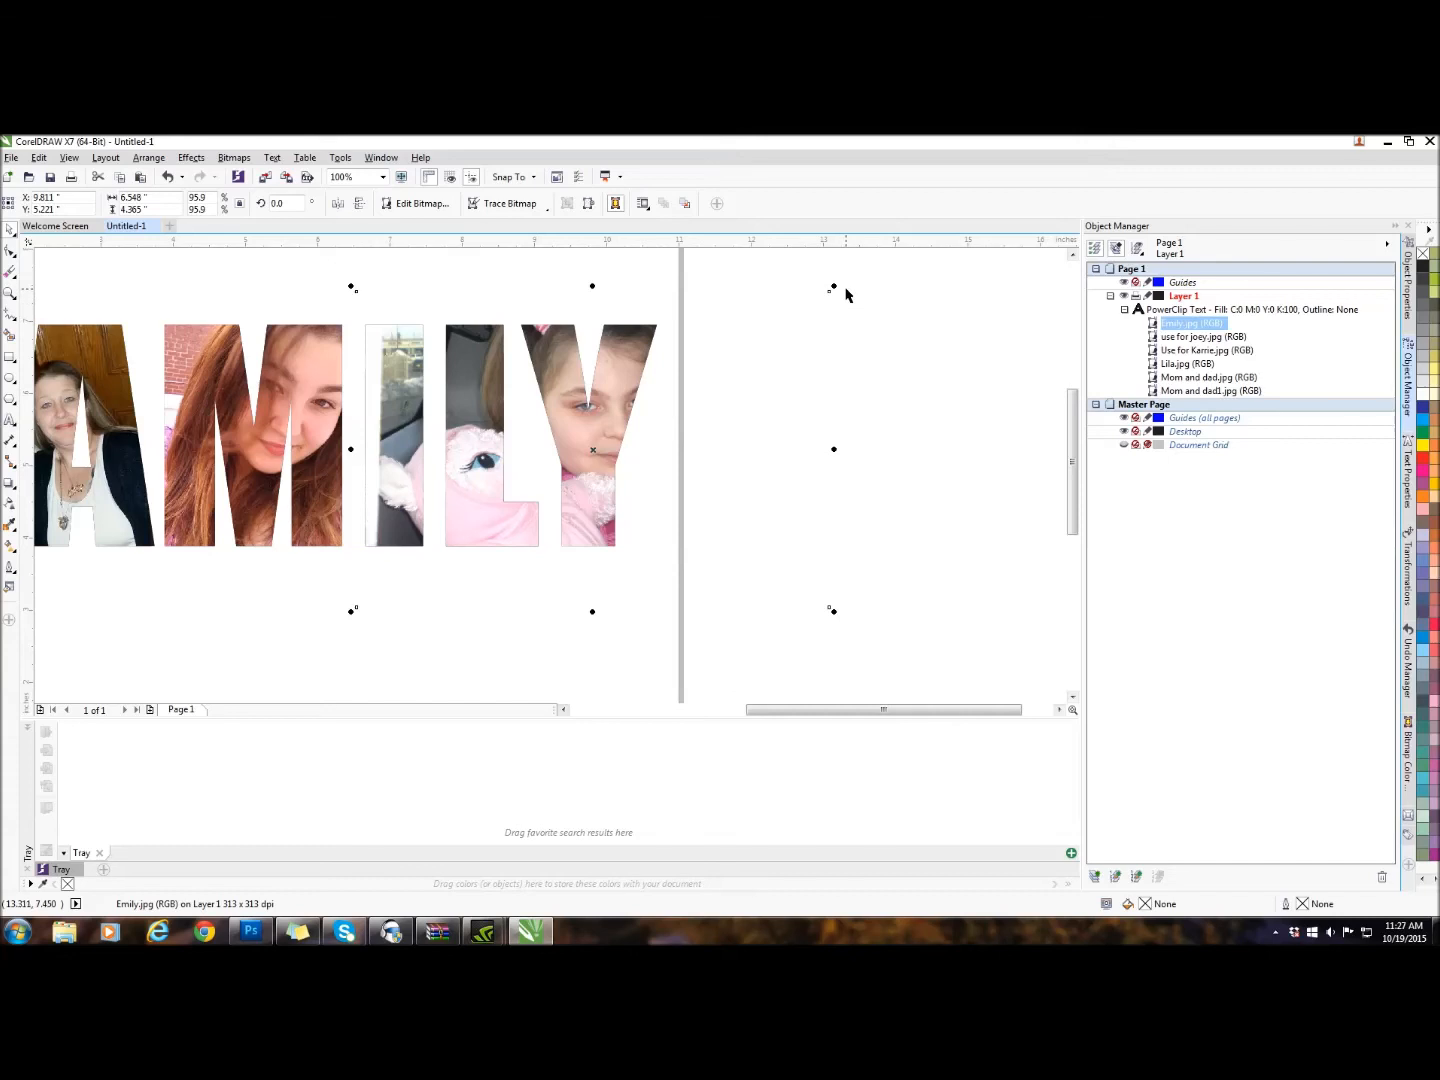
Step: Shrink the girl's photo to about 5.105 by 3.402 inches and position it within the Y at about X 9.675, Y 5.283 inches
left_click_drag(834, 286, 781, 322)
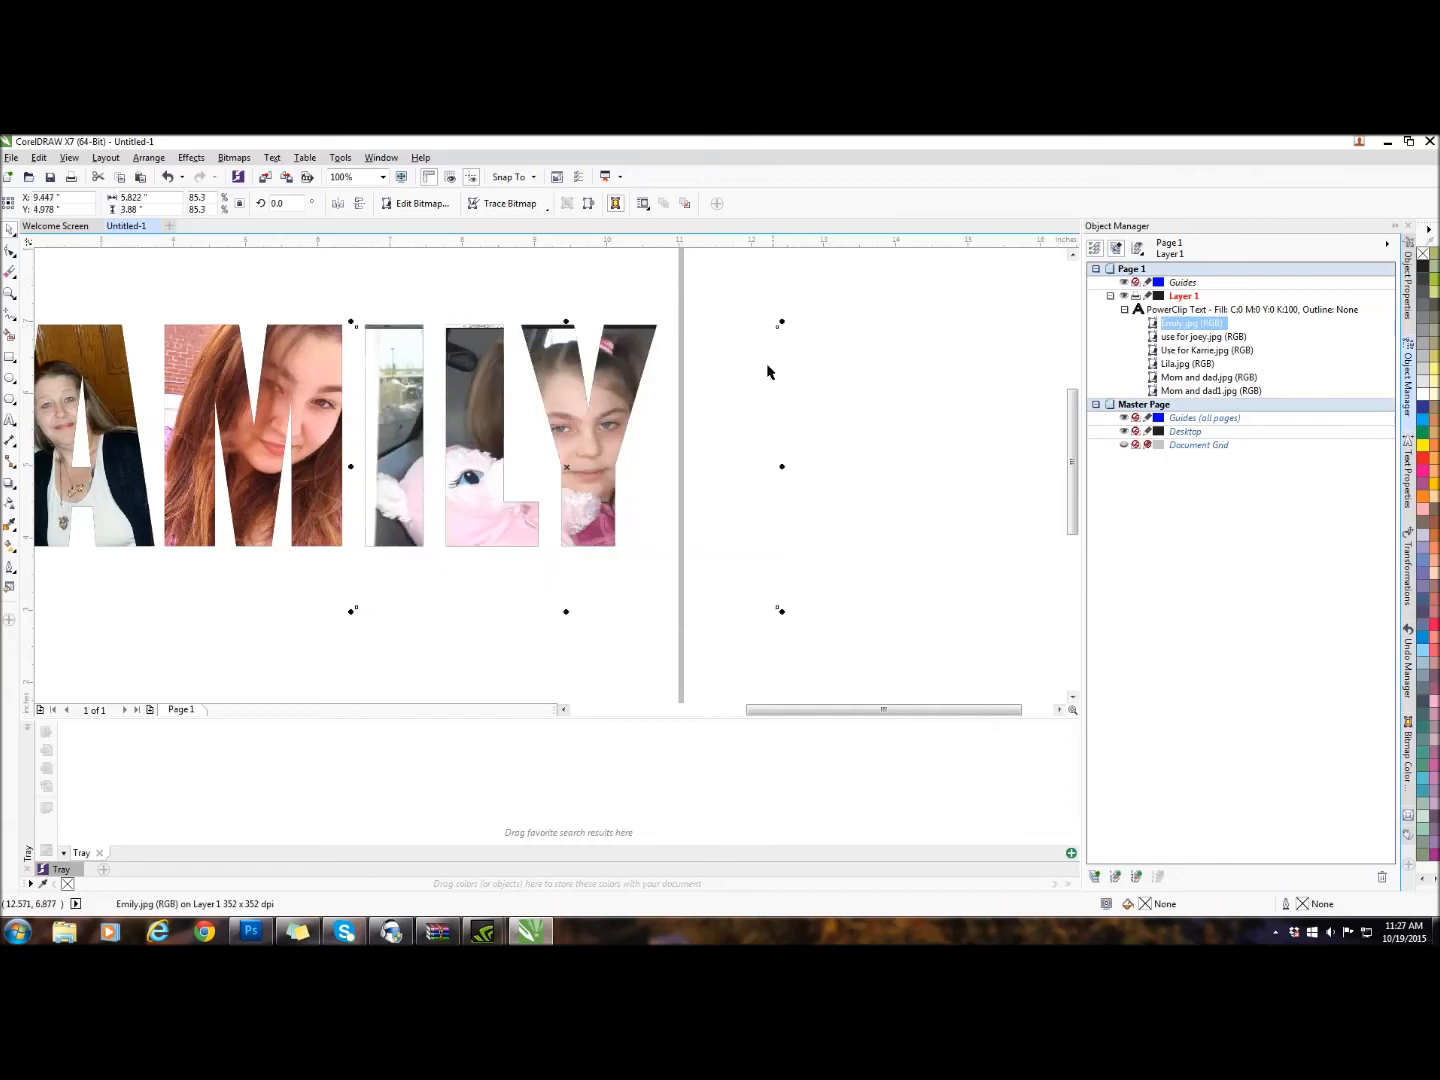
left_click_drag(566, 466, 581, 456)
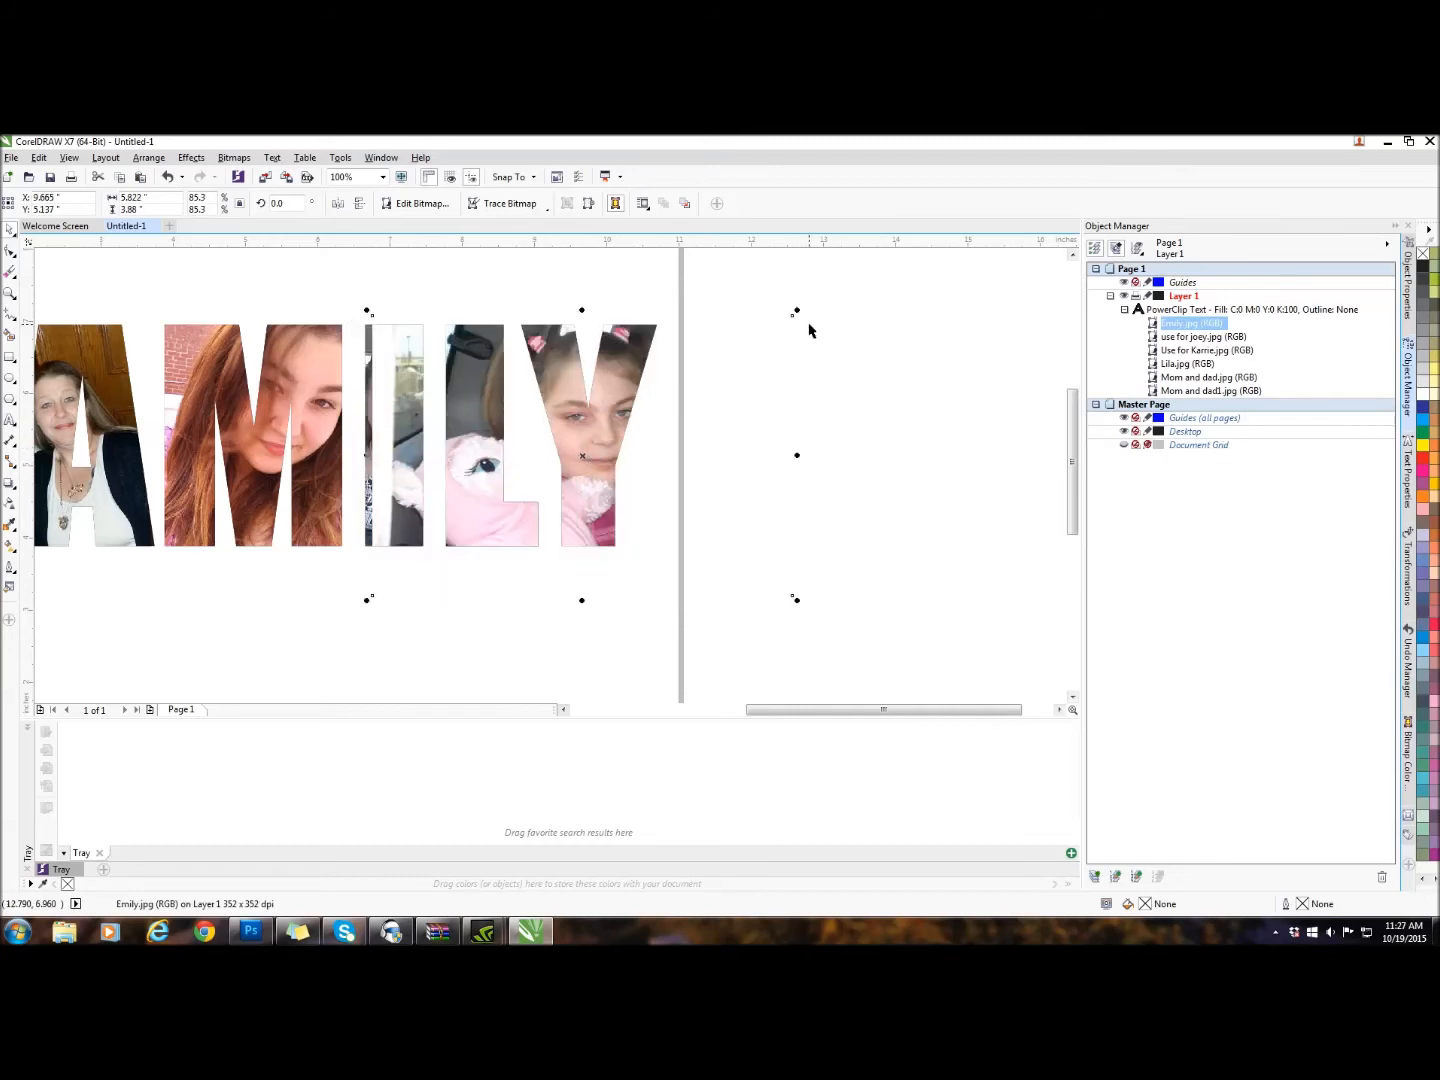
left_click_drag(796, 312, 769, 330)
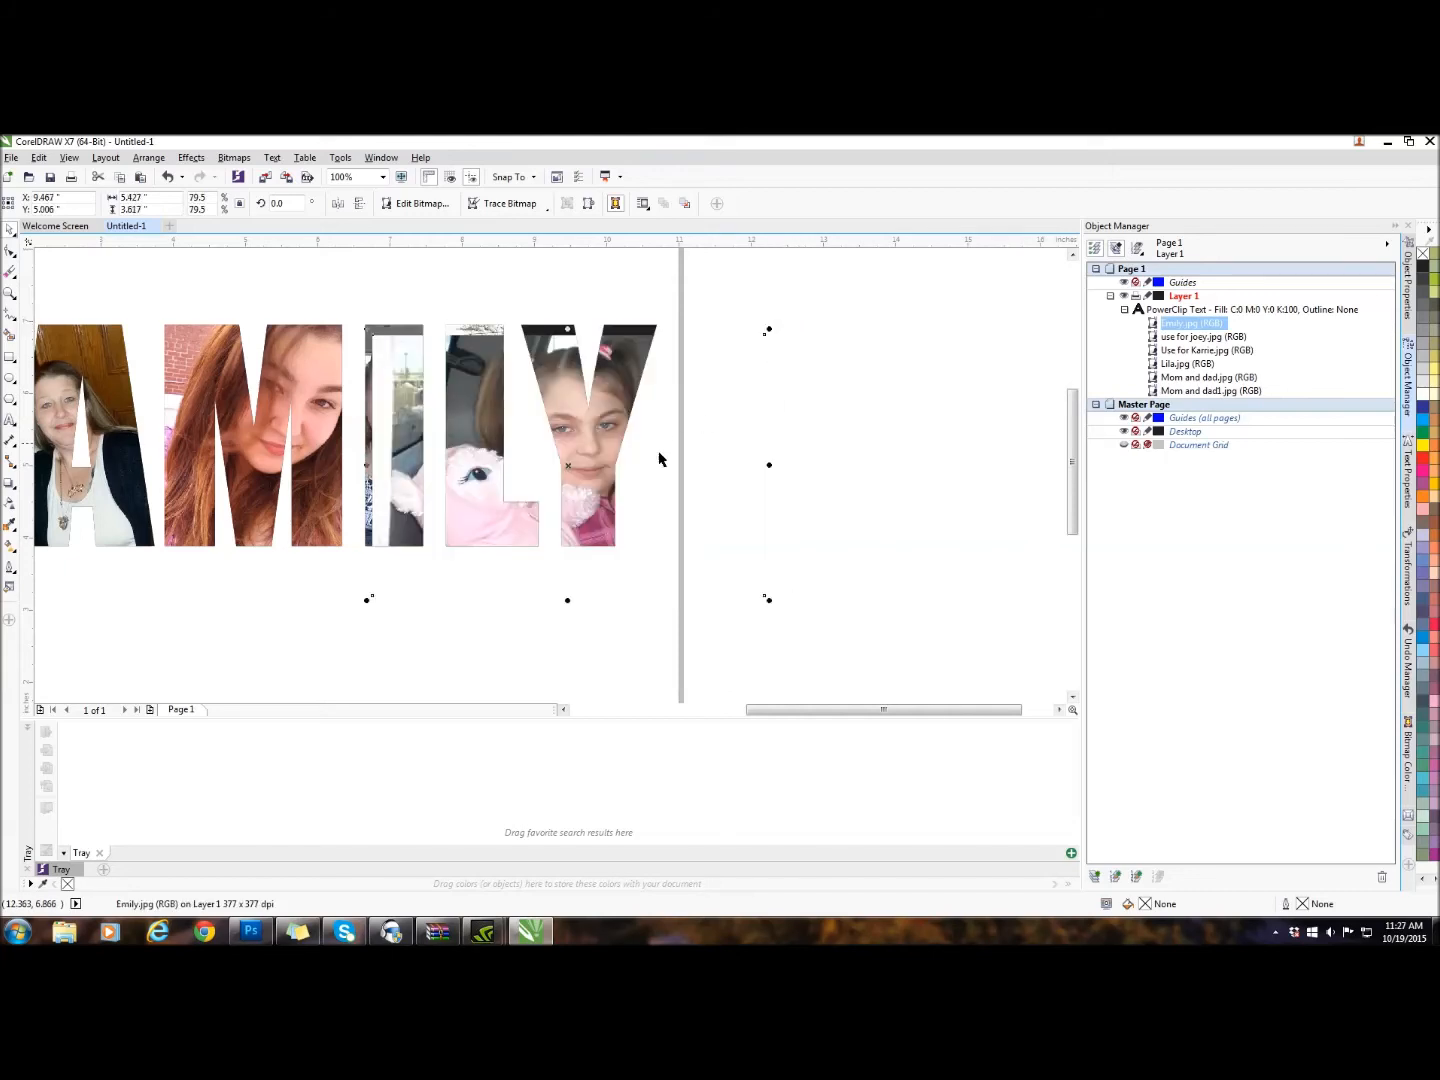
left_click_drag(569, 474, 590, 446)
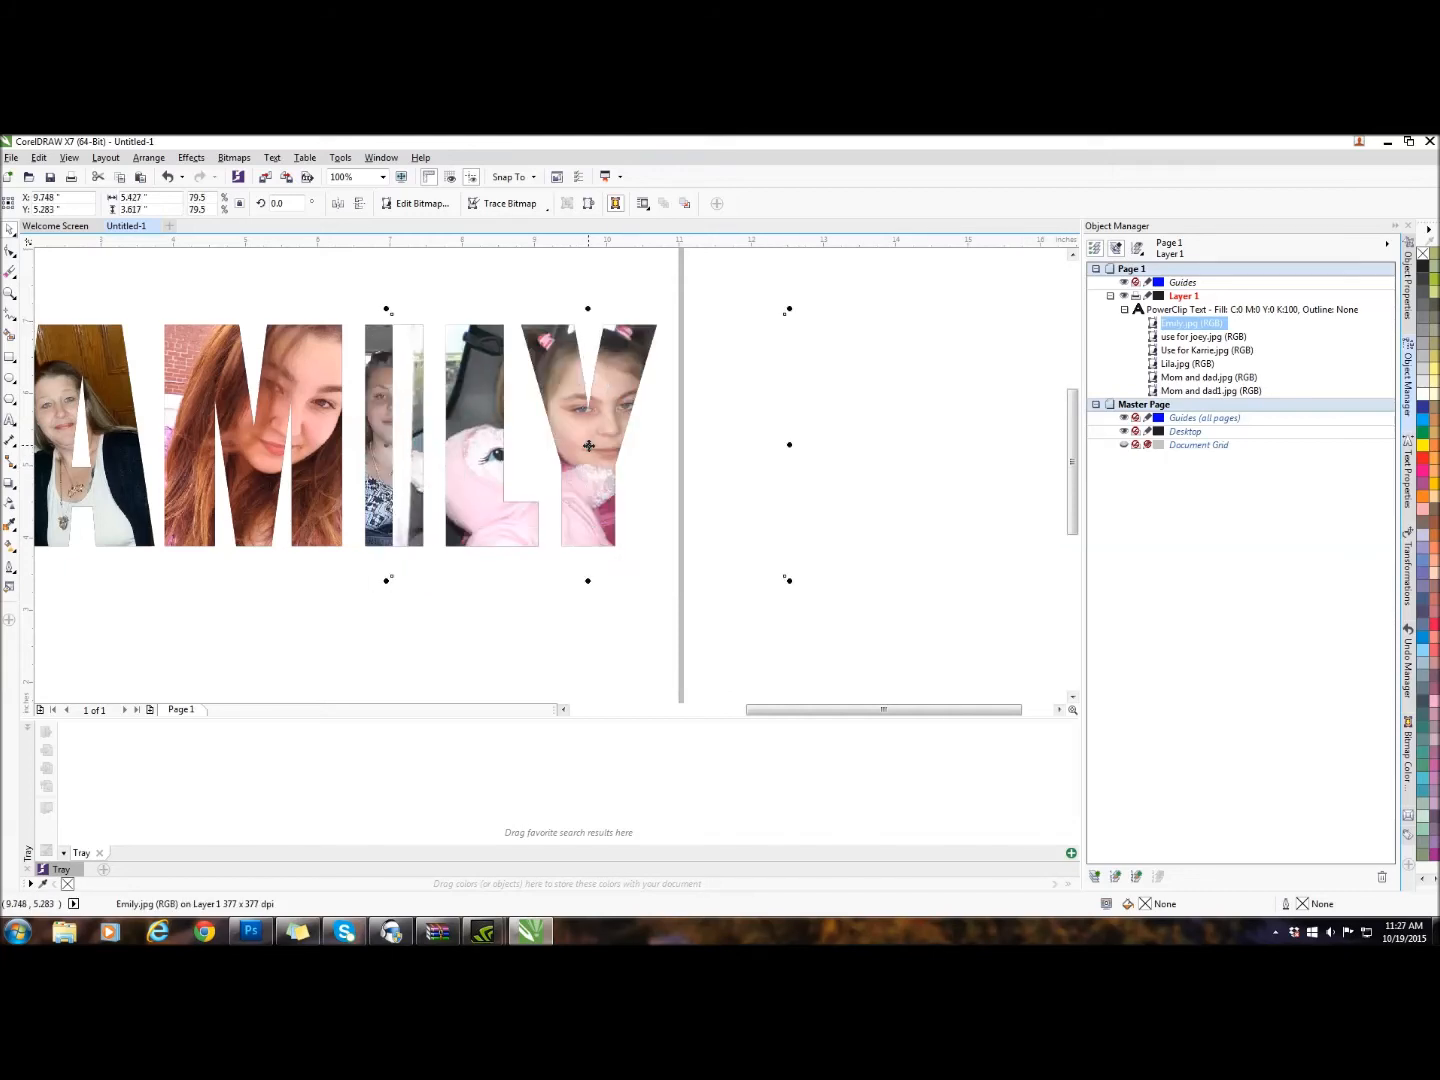
left_click_drag(788, 311, 779, 326)
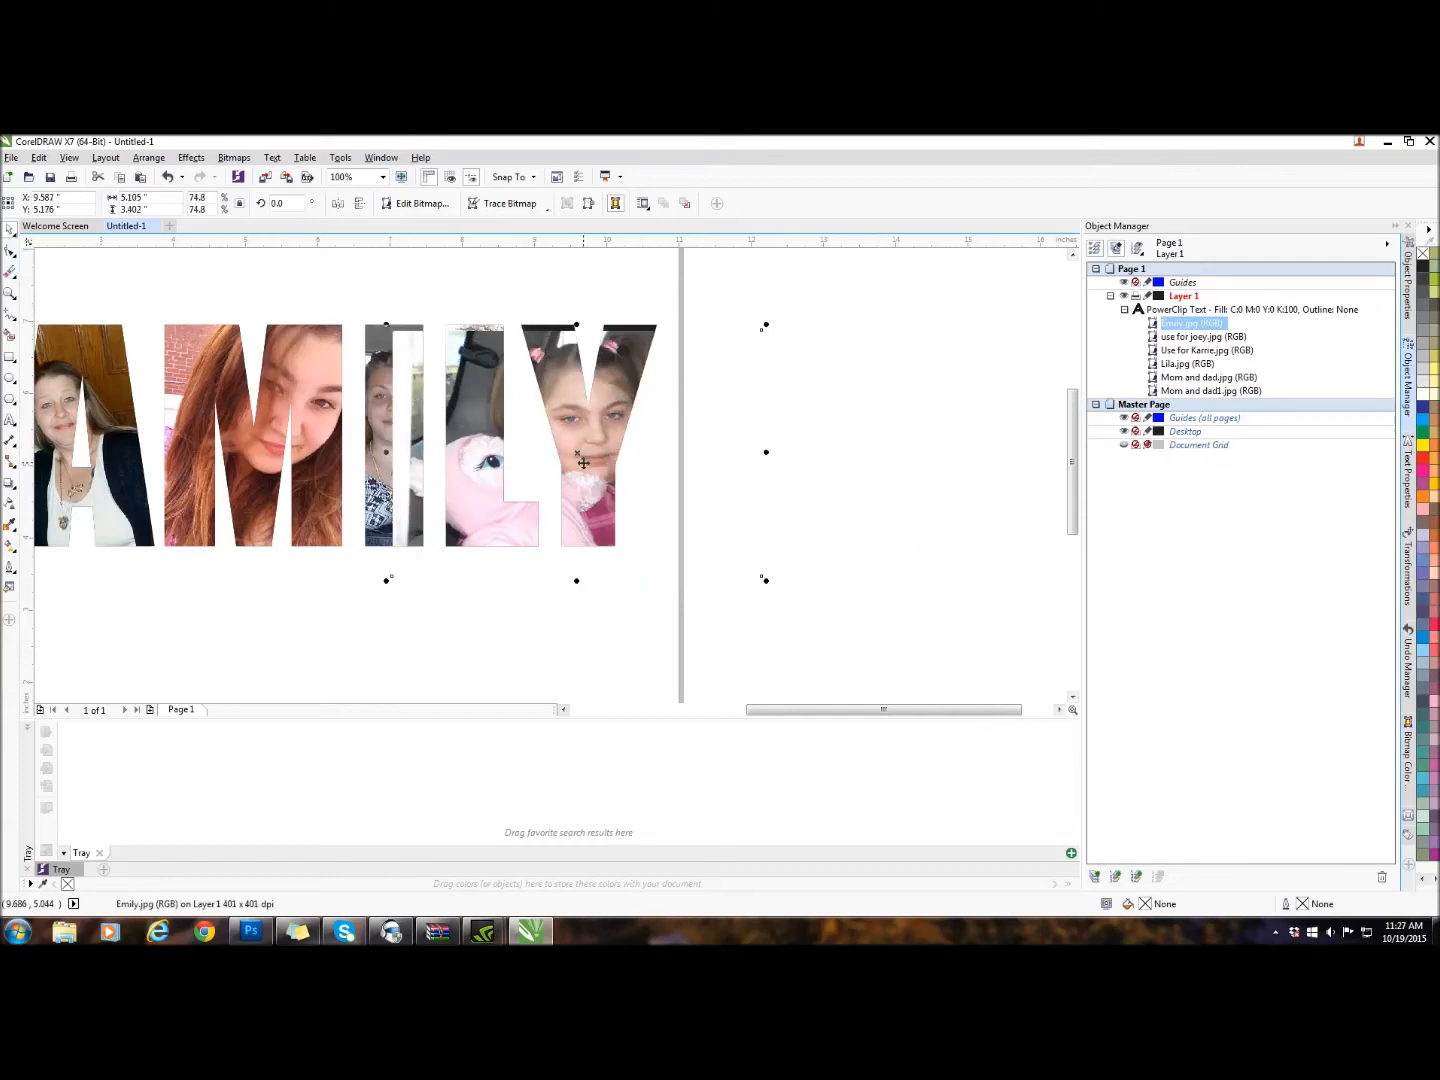
left_click_drag(577, 453, 582, 446)
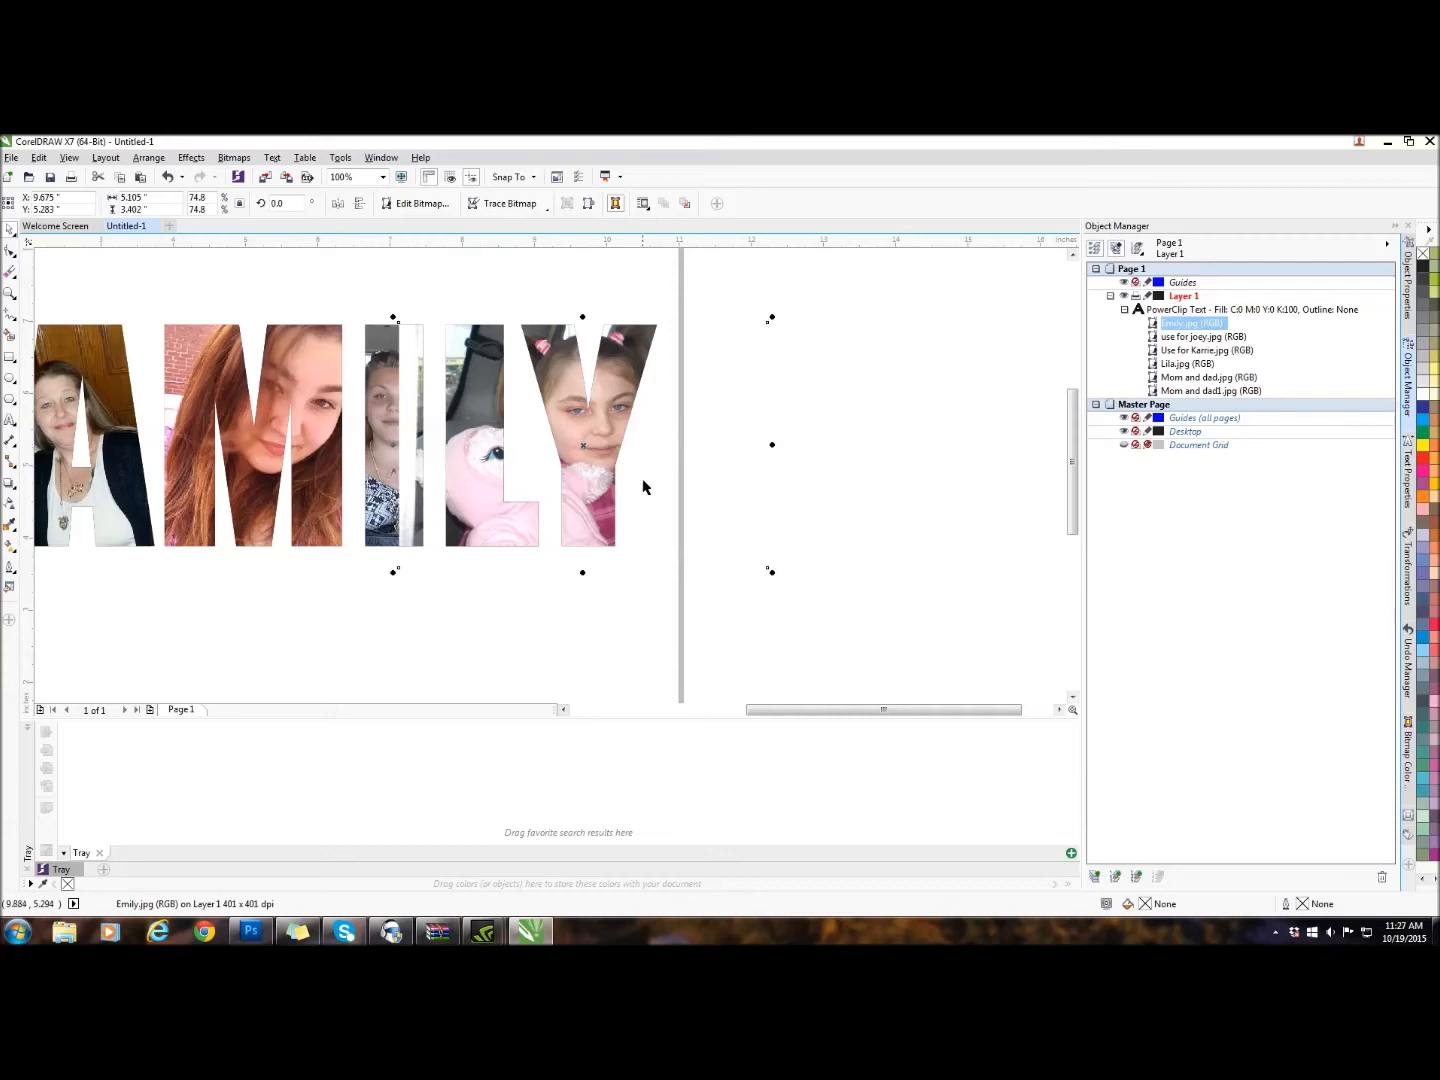
left_click(617, 624)
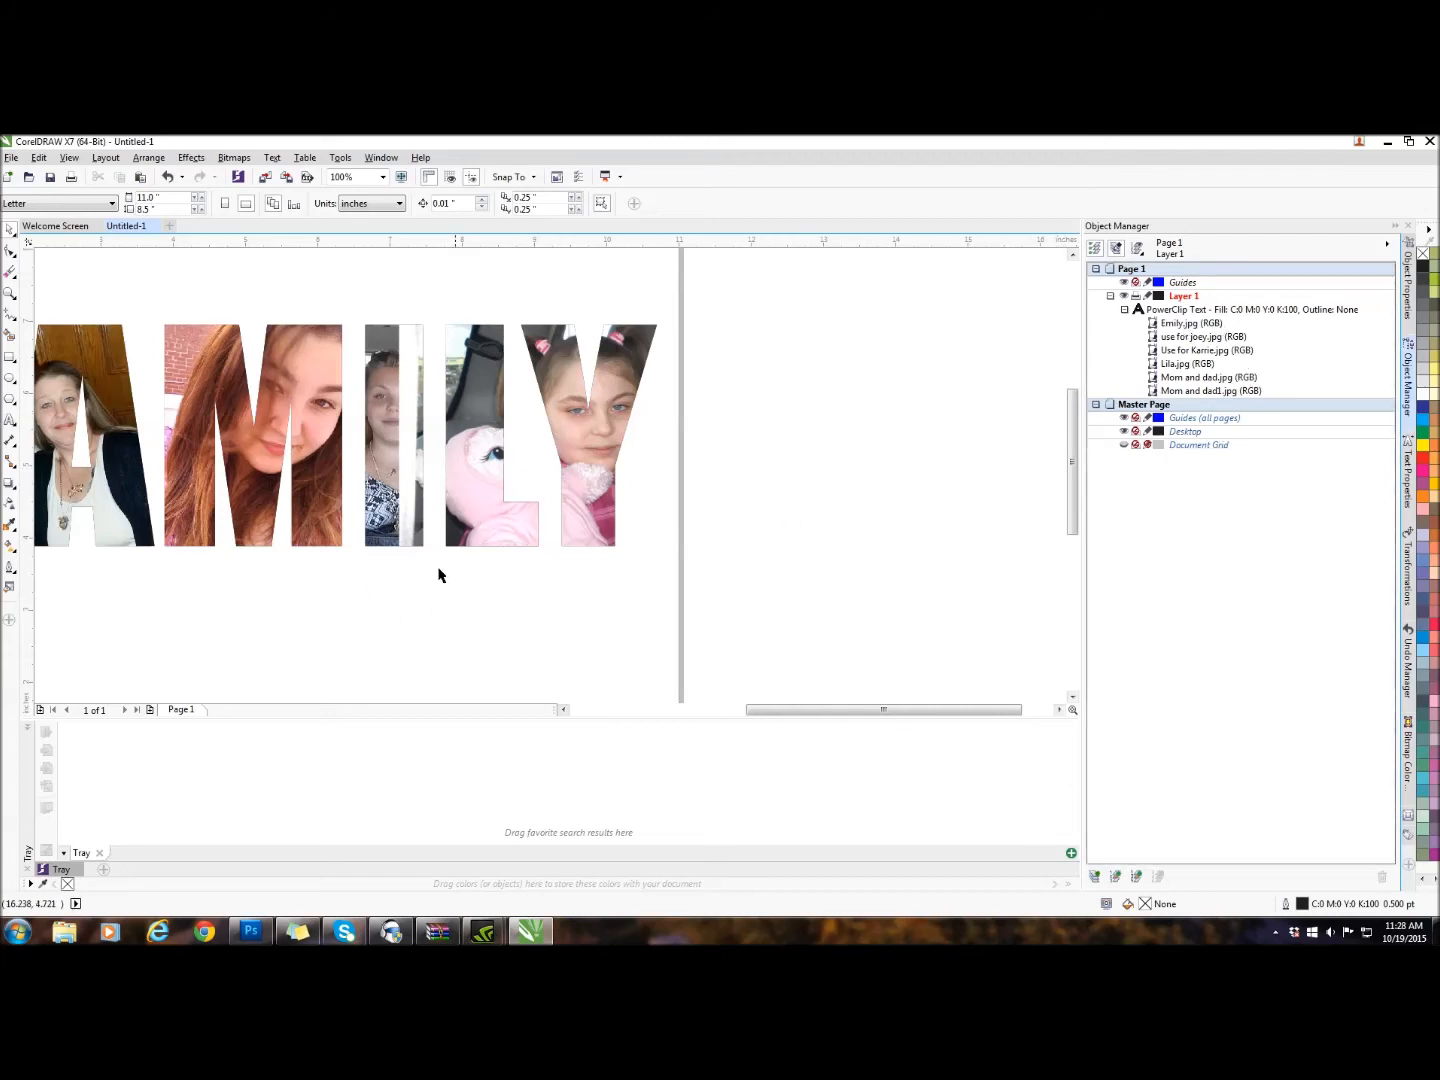
Step: Erase the parts of the girl's photo overlapping the I and the L, using the Eraser with a 0.225 inch nib
left_click(327, 486)
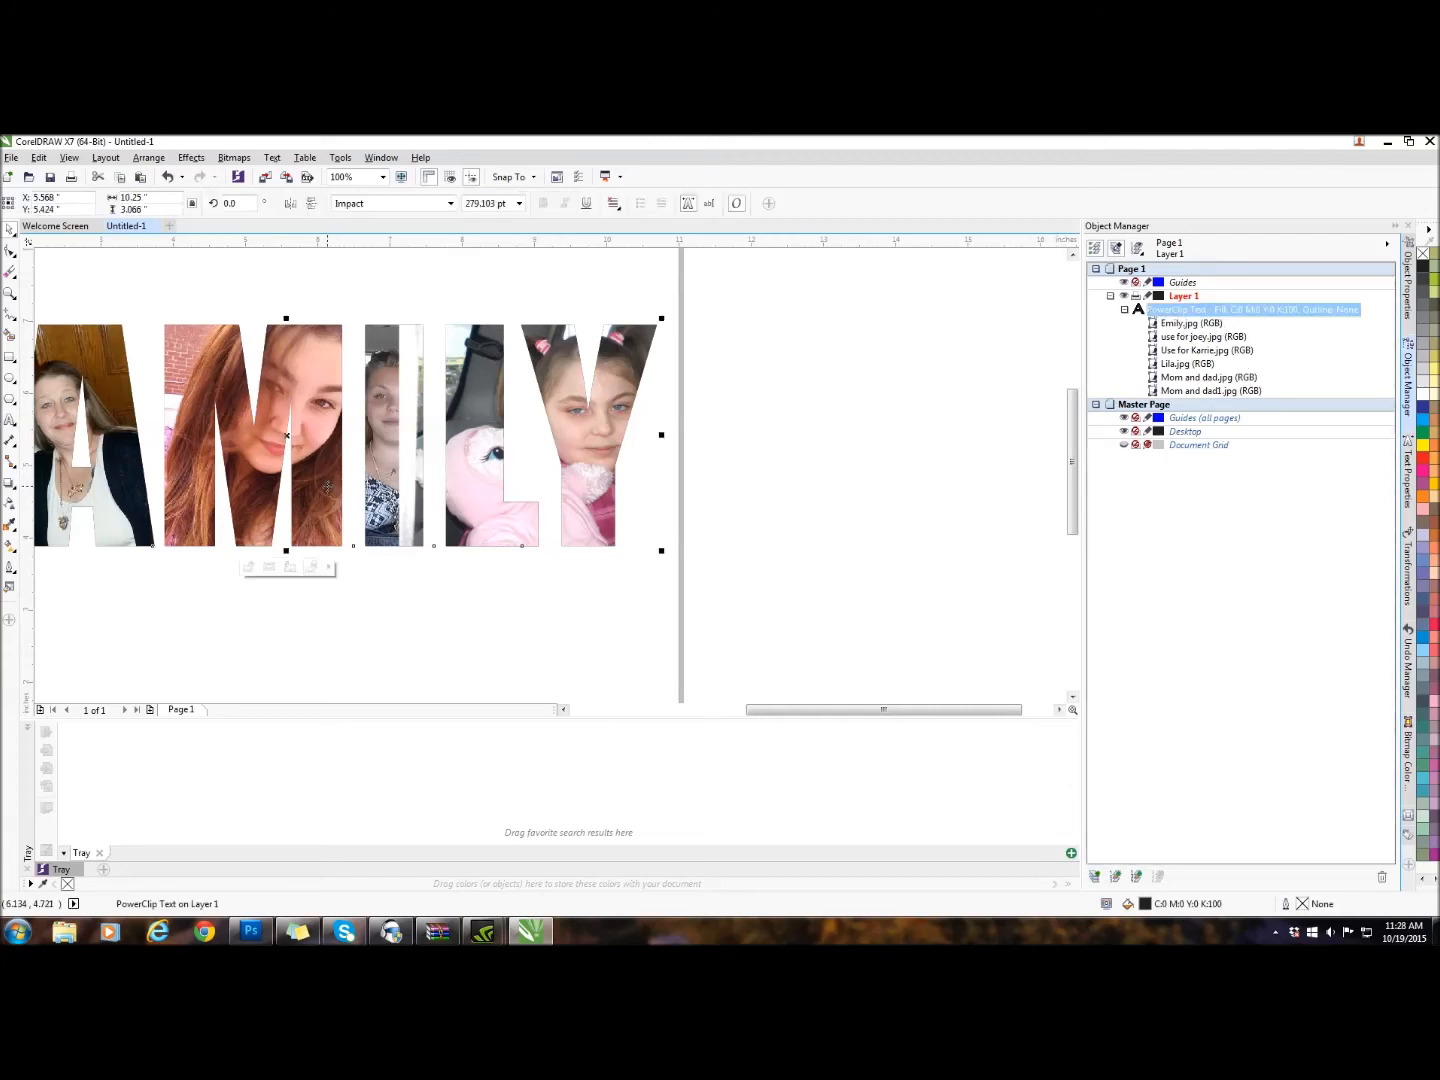
left_click(269, 569)
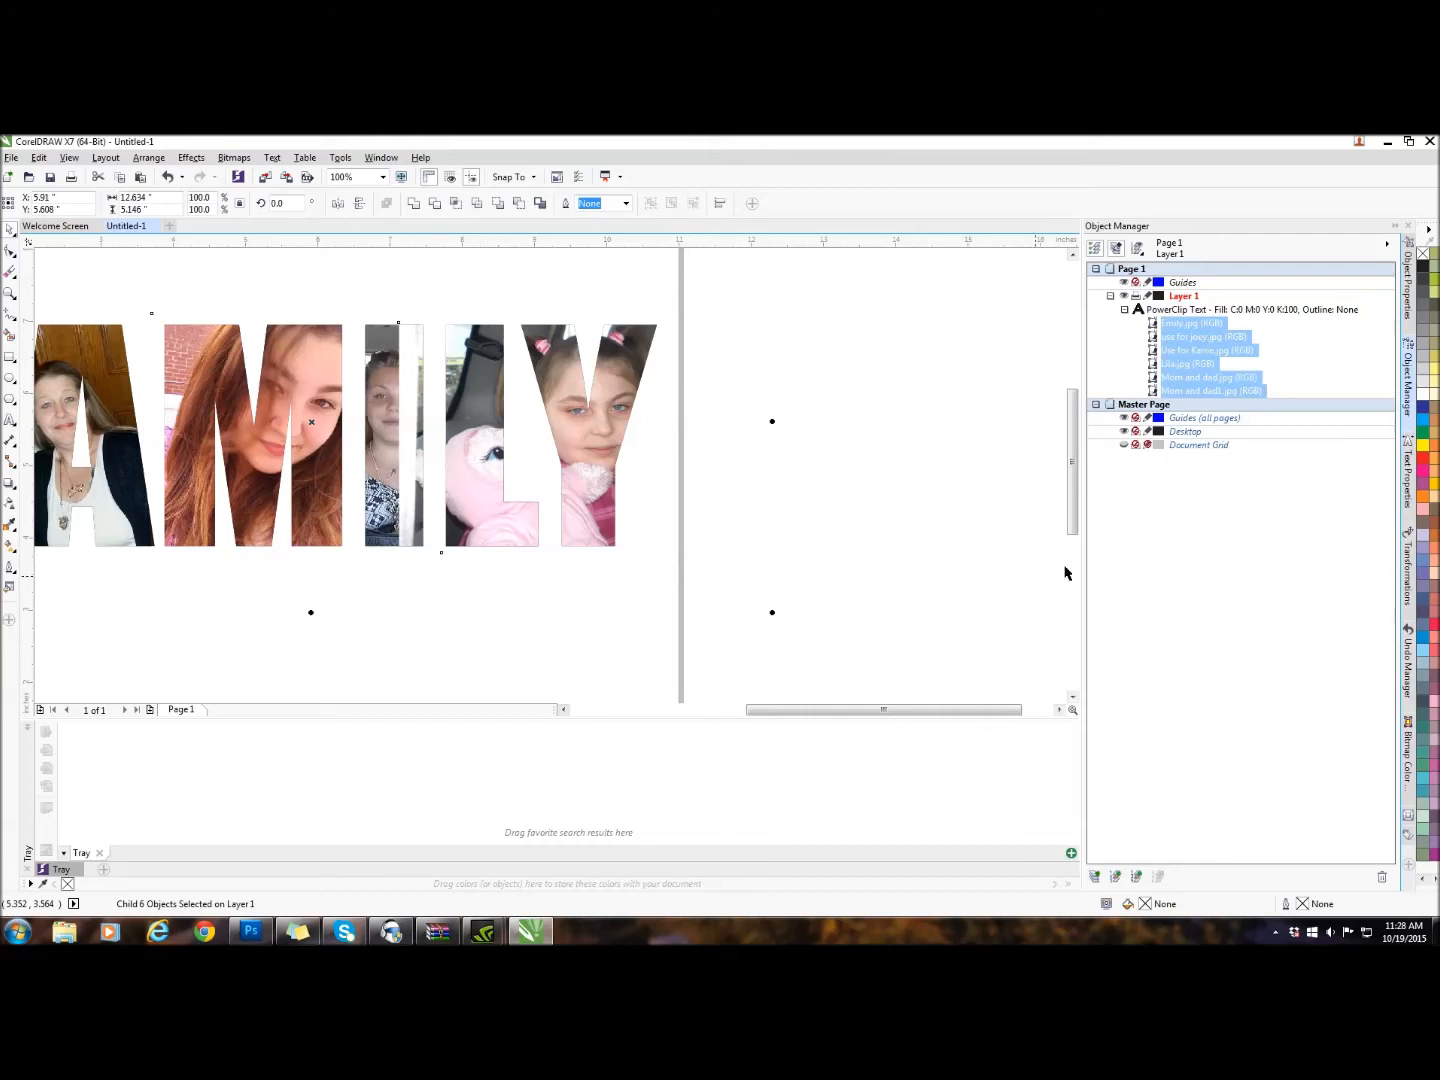
left_click(1181, 327)
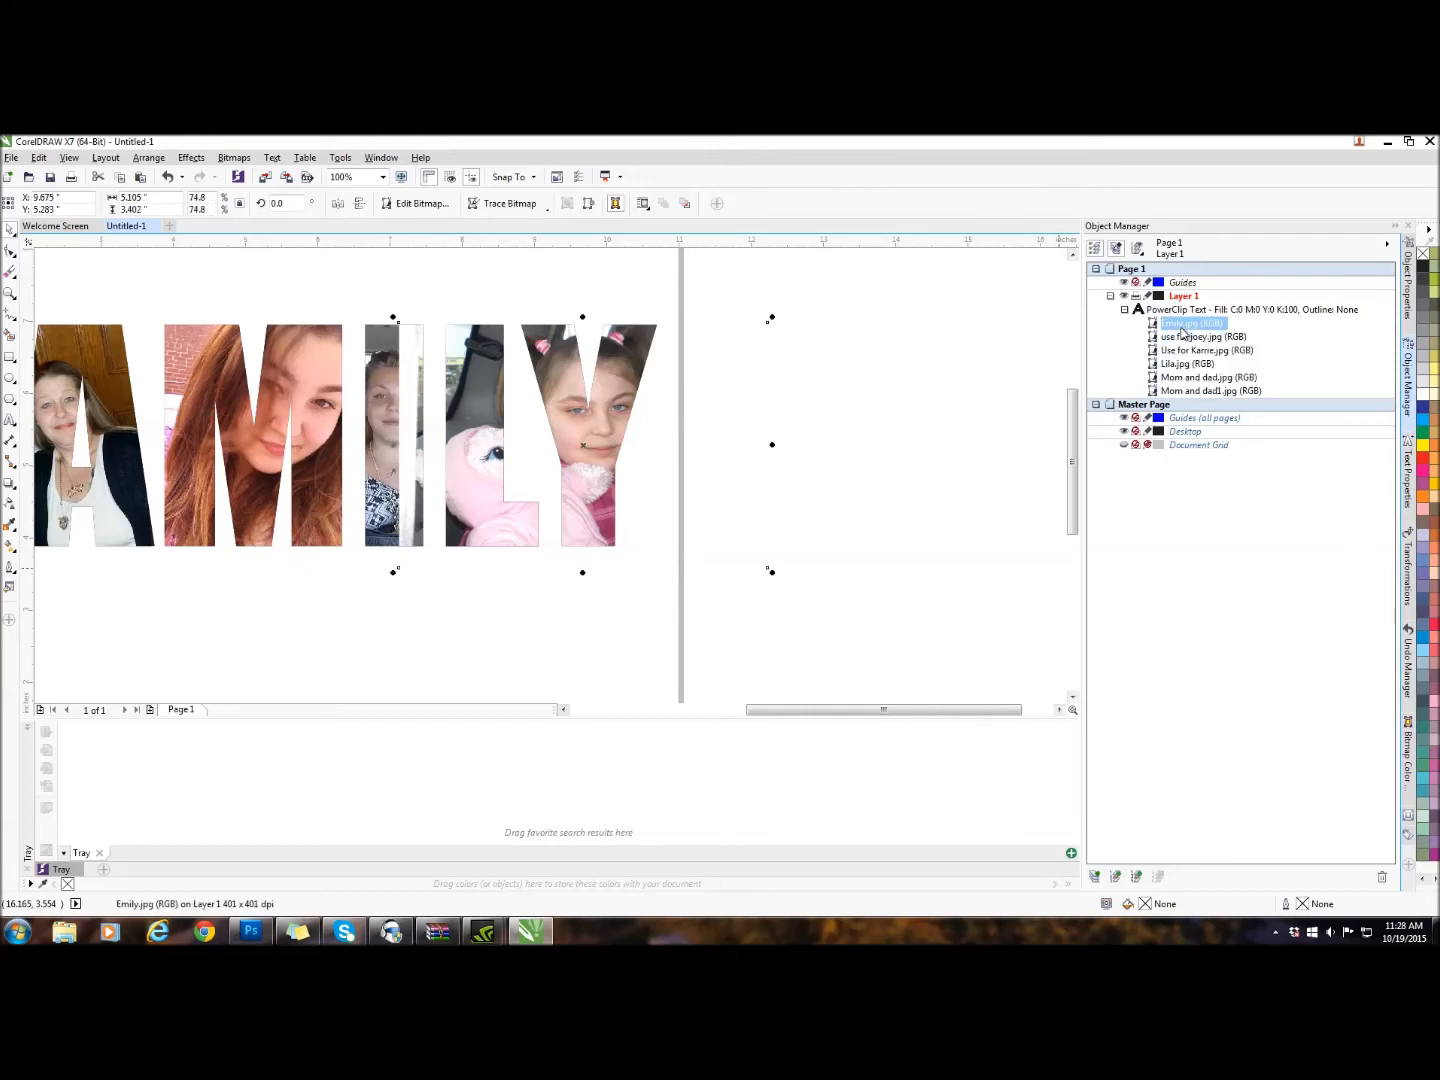
left_click(9, 272)
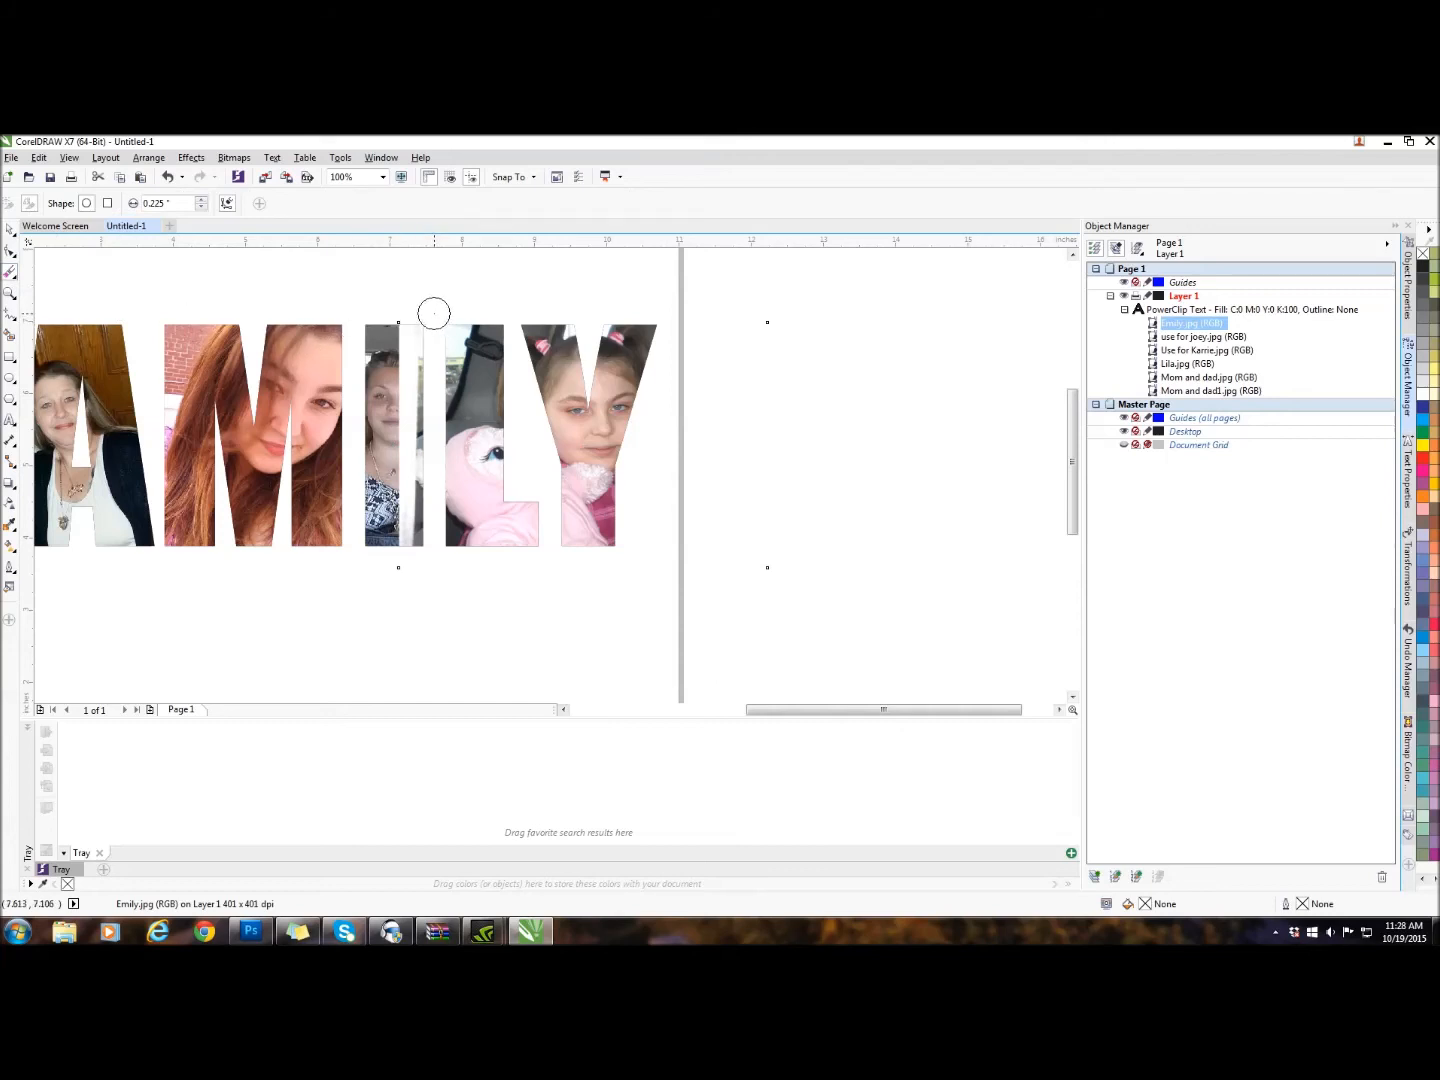
mouse_move(411, 320)
left_mouse_down()
mouse_move(498, 331)
mouse_move(495, 424)
mouse_move(522, 543)
mouse_move(533, 510)
mouse_move(501, 549)
mouse_move(439, 305)
mouse_move(458, 378)
mouse_move(469, 347)
mouse_move(463, 491)
mouse_move(437, 570)
mouse_move(425, 338)
mouse_move(390, 472)
mouse_move(397, 481)
mouse_move(402, 331)
mouse_move(381, 473)
mouse_move(409, 596)
mouse_move(441, 342)
mouse_move(417, 444)
mouse_move(427, 552)
mouse_move(453, 405)
mouse_move(454, 573)
mouse_move(476, 543)
mouse_move(482, 406)
mouse_move(456, 583)
mouse_move(634, 626)
mouse_move(670, 585)
mouse_move(656, 482)
mouse_move(662, 292)
left_mouse_up()
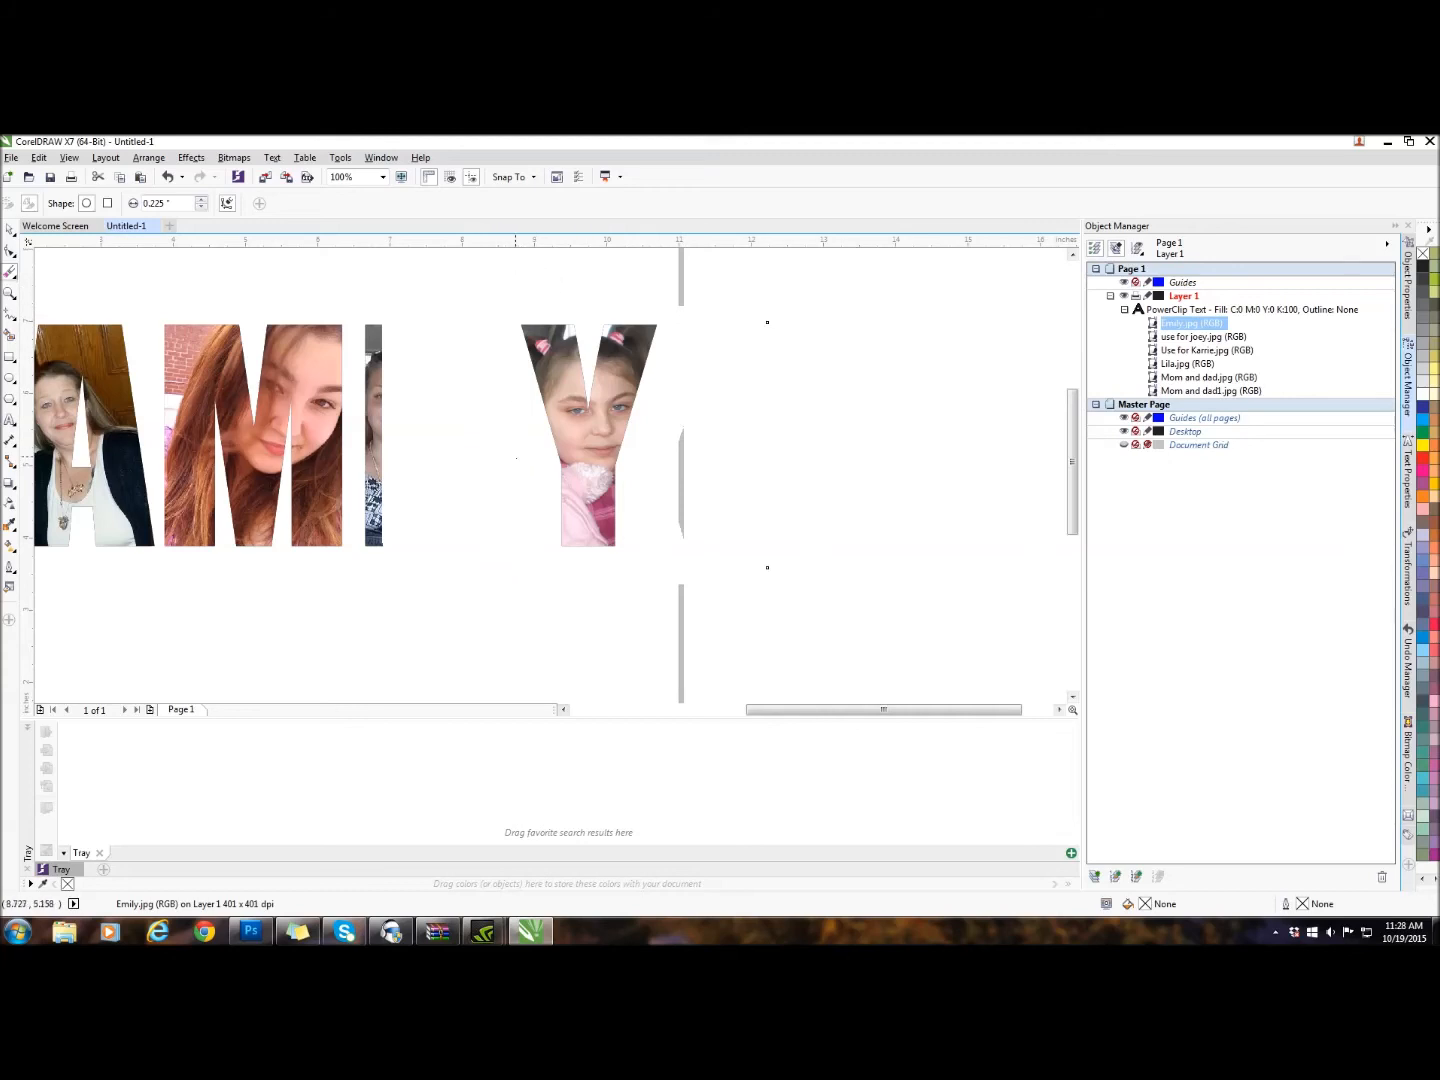
left_click_drag(604, 575, 605, 575)
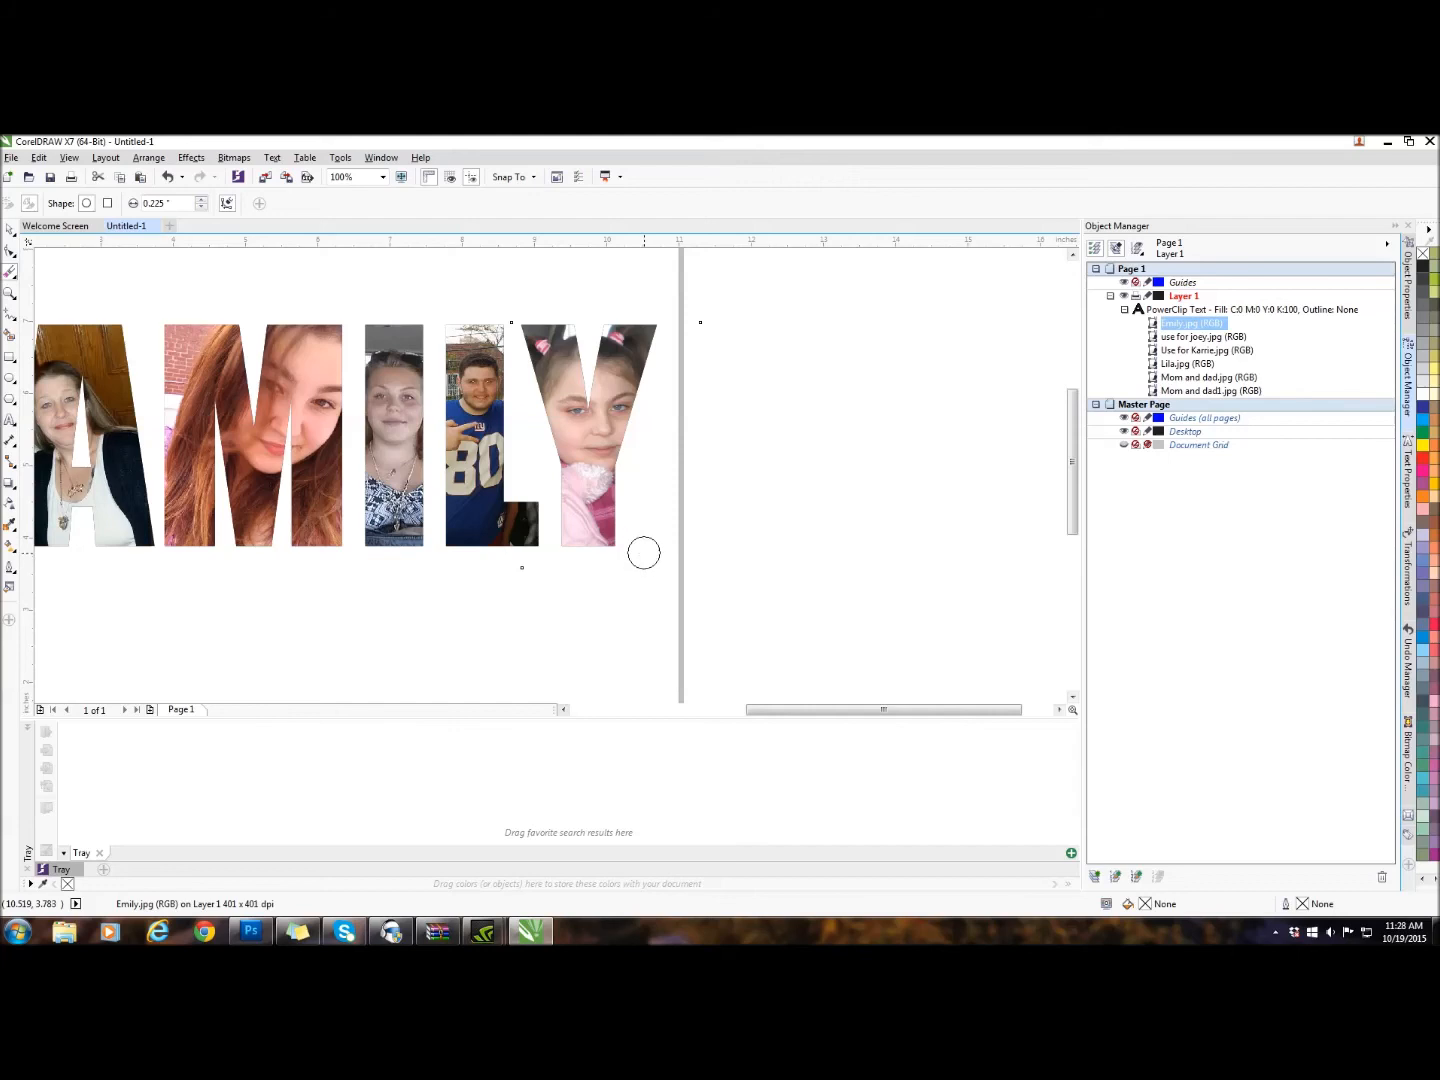
left_click(13, 232)
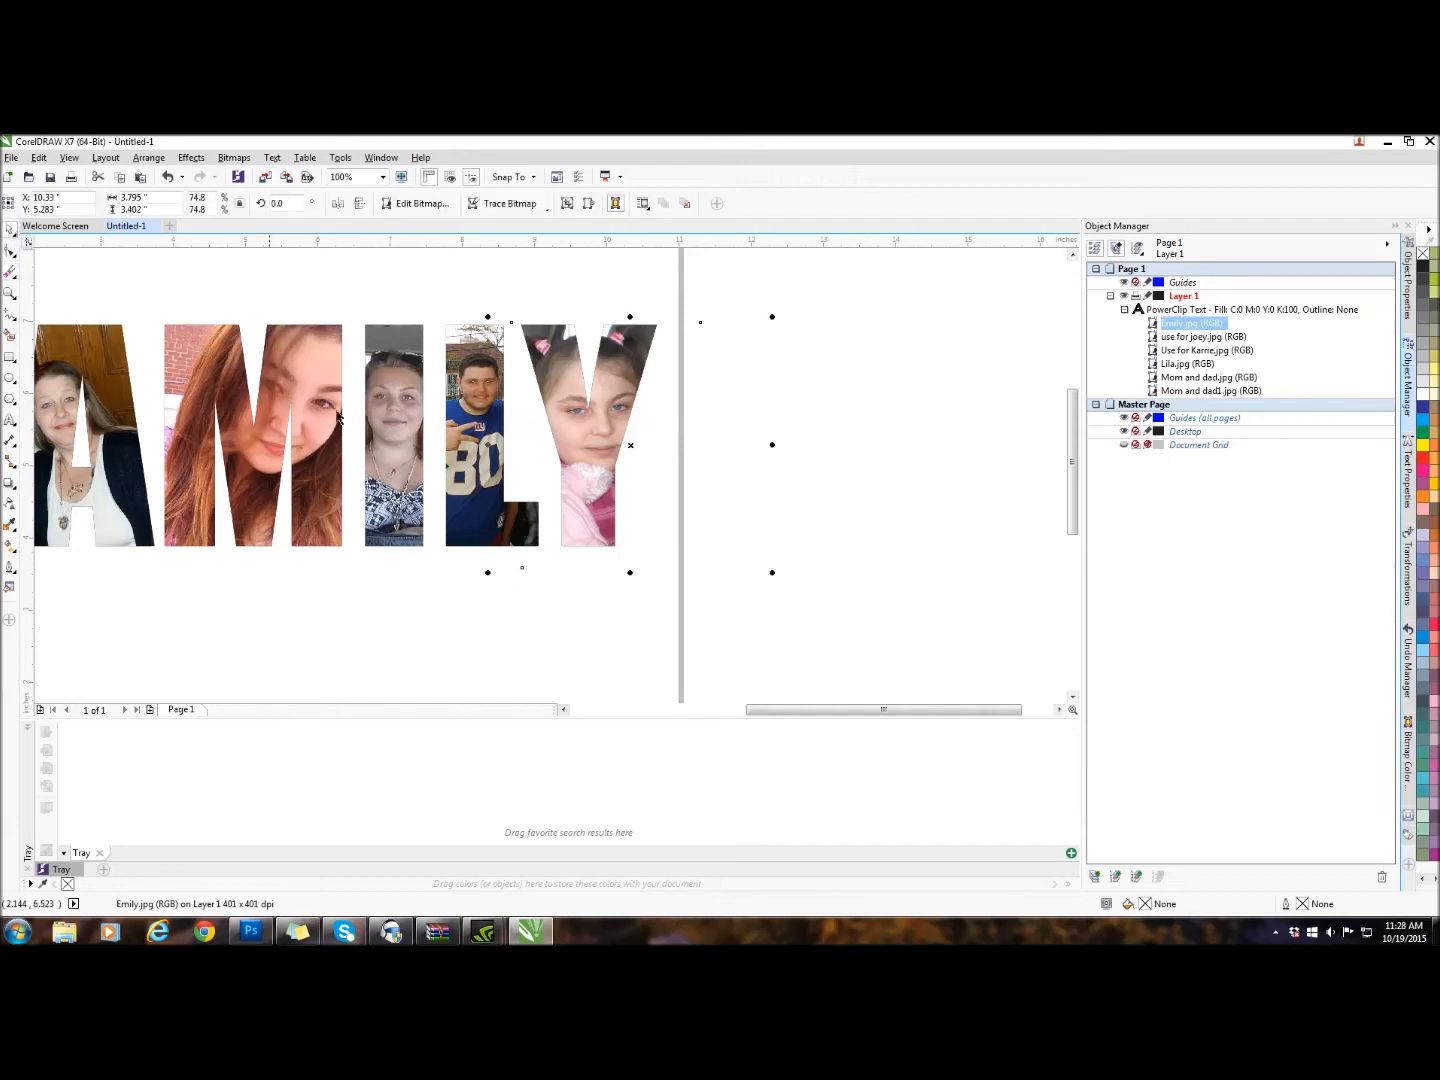
scroll(504, 455, "down", 2)
left_click(388, 572)
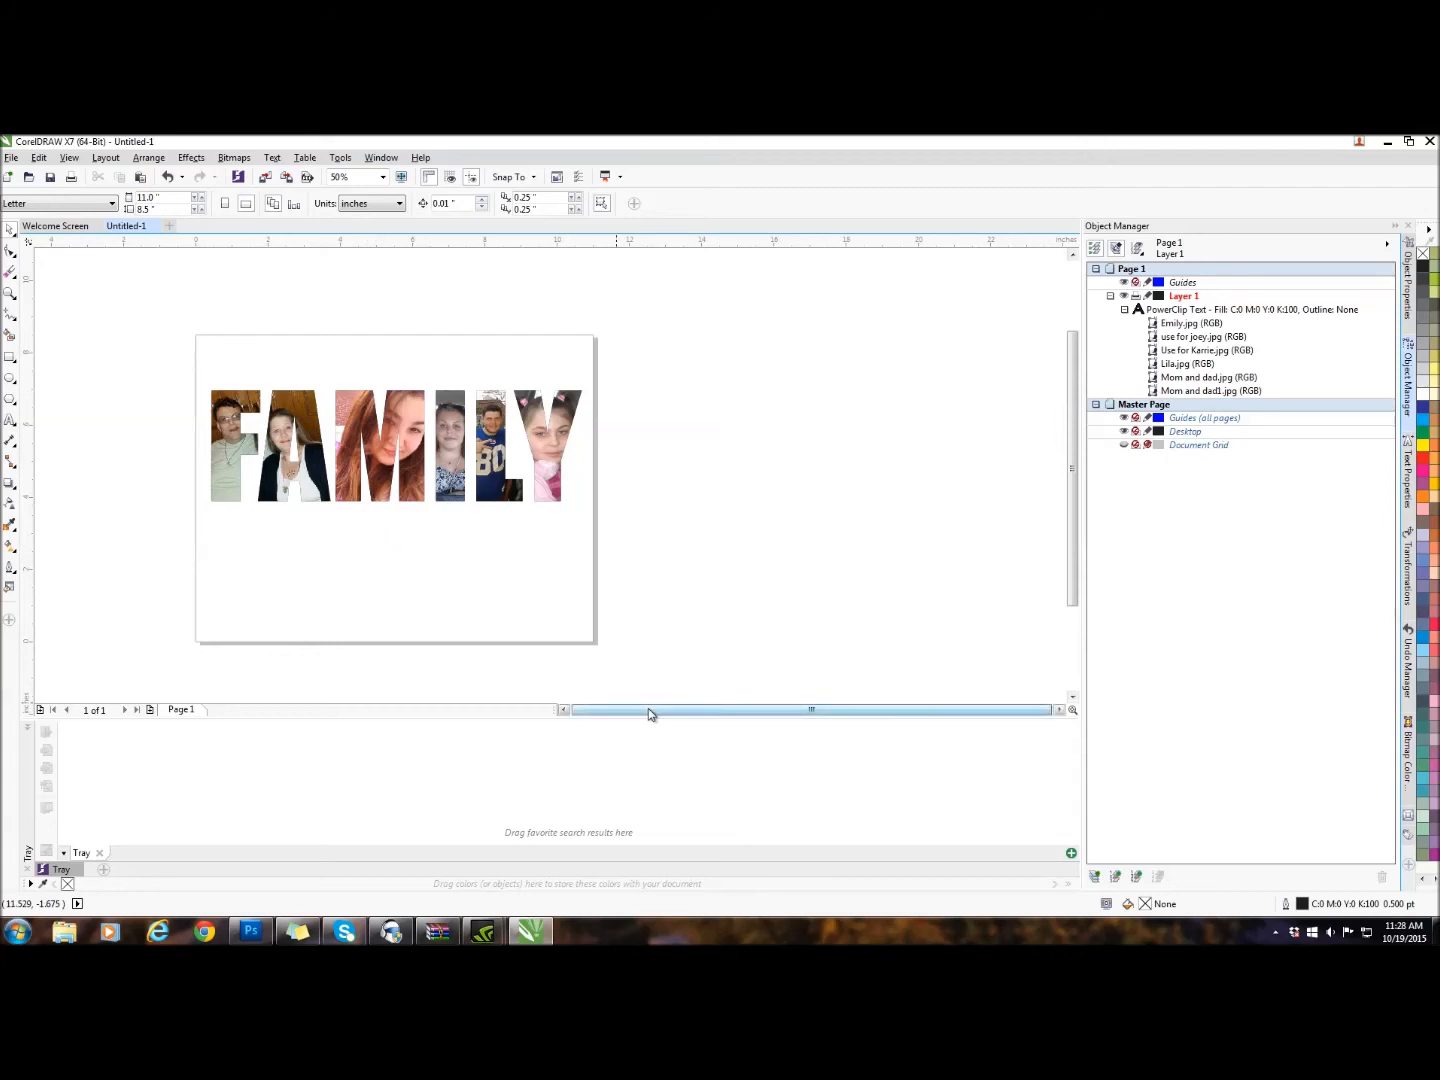
Step: Give the whole FAMILY PowerClip text a black hairline outline
left_click(382, 176)
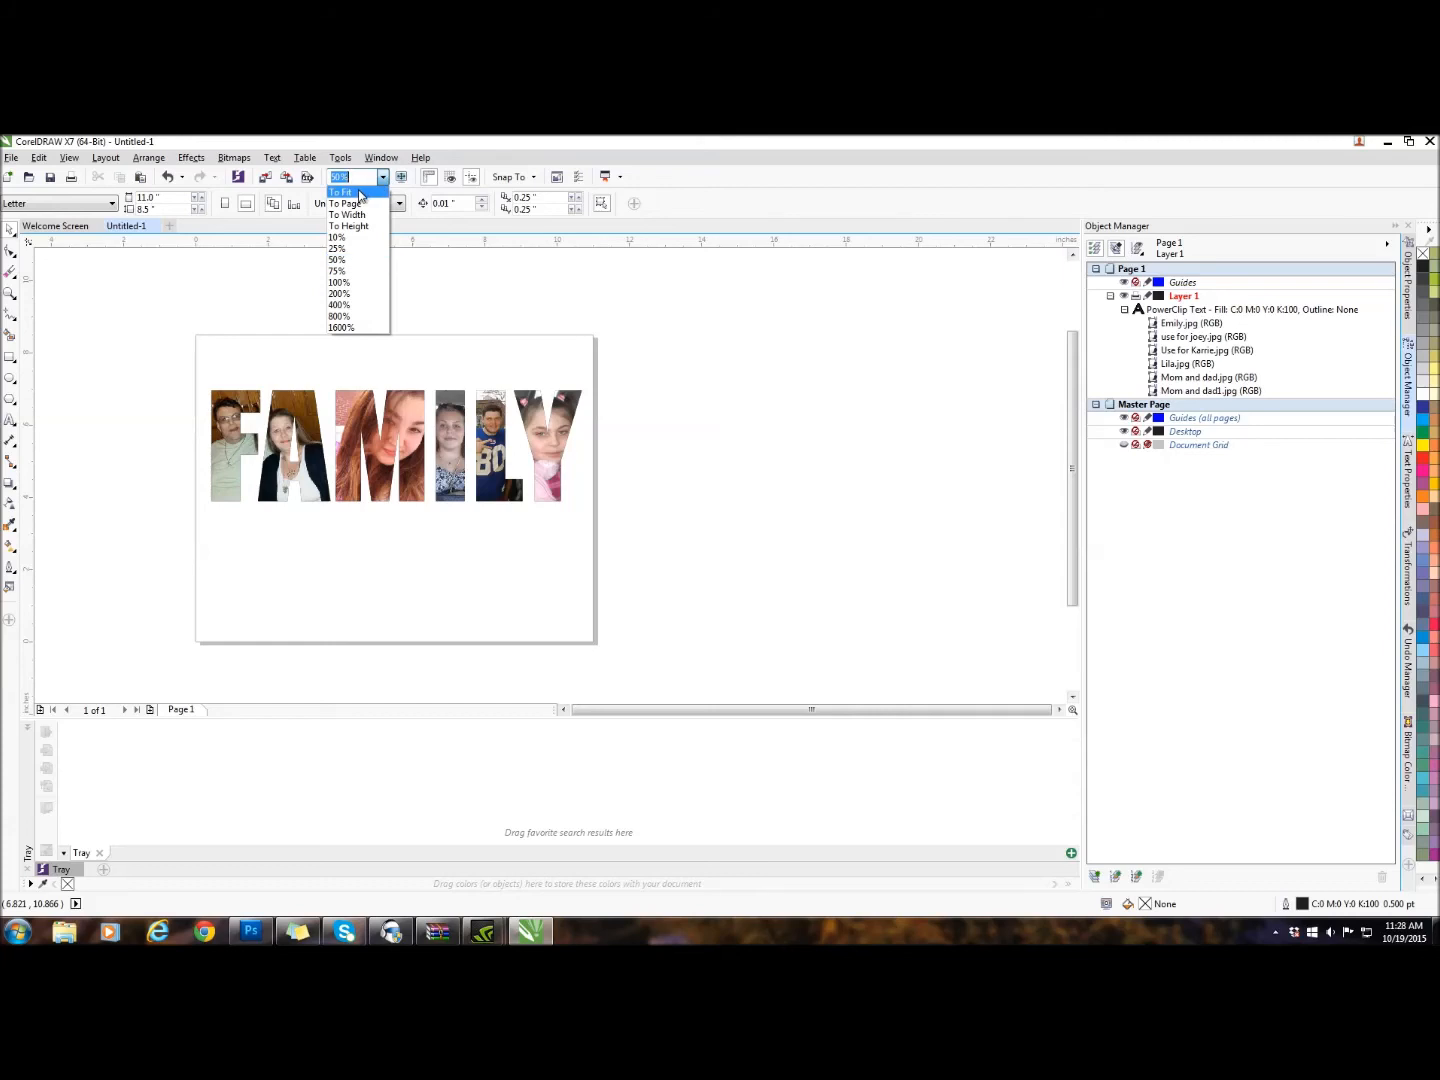
left_click(360, 194)
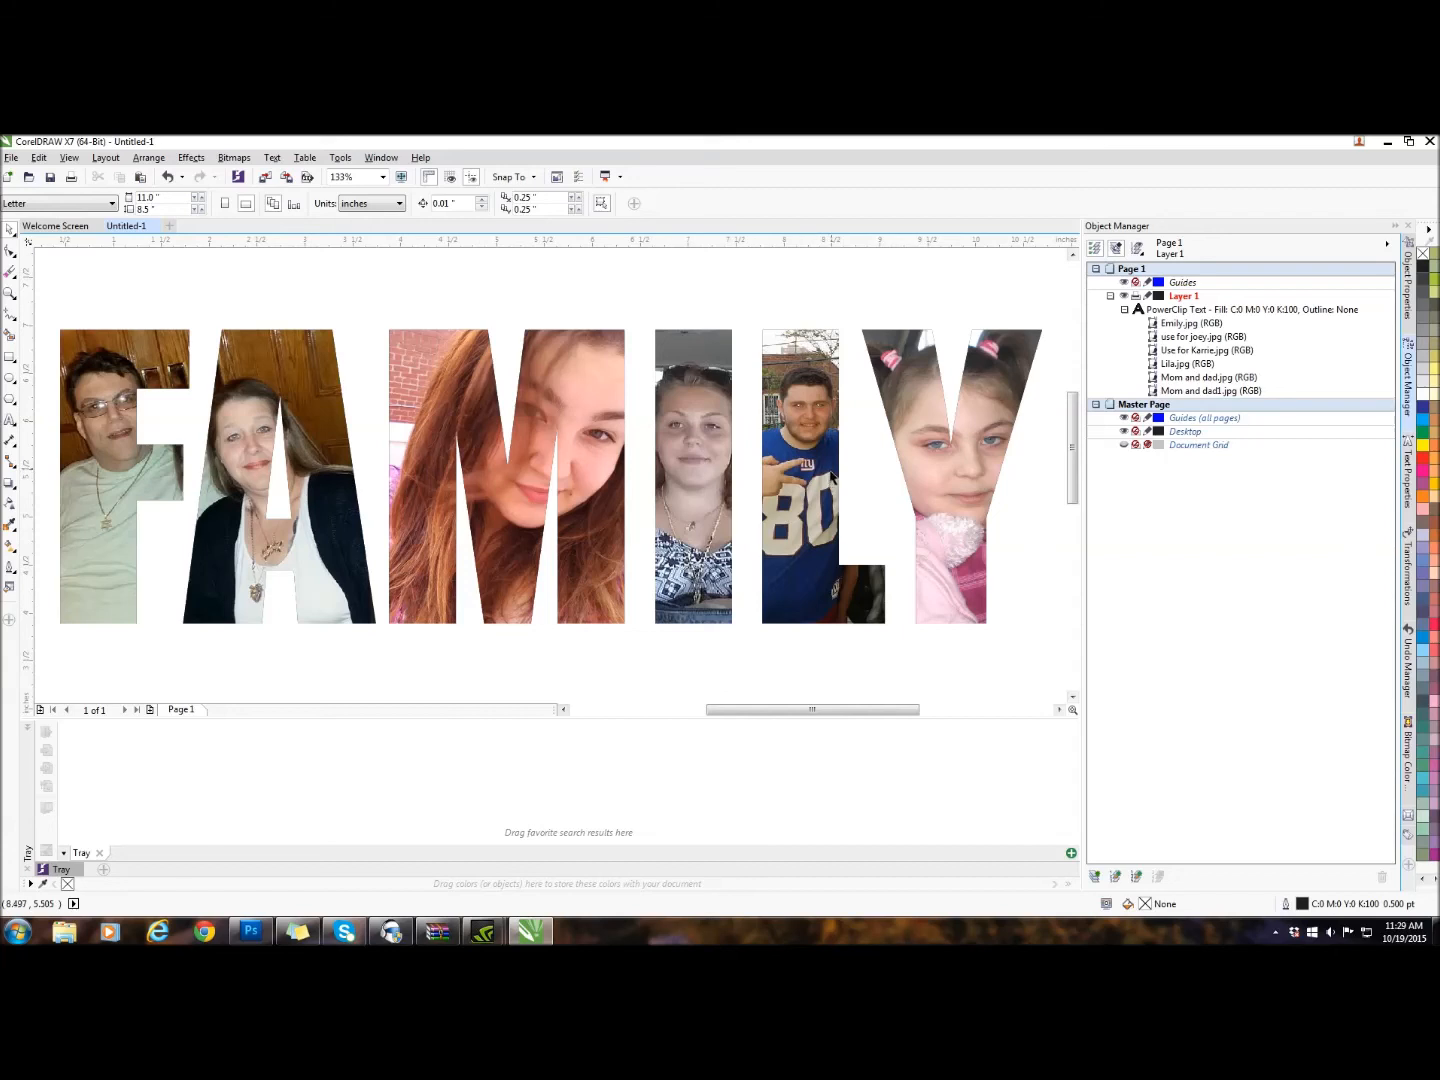
left_click(799, 492)
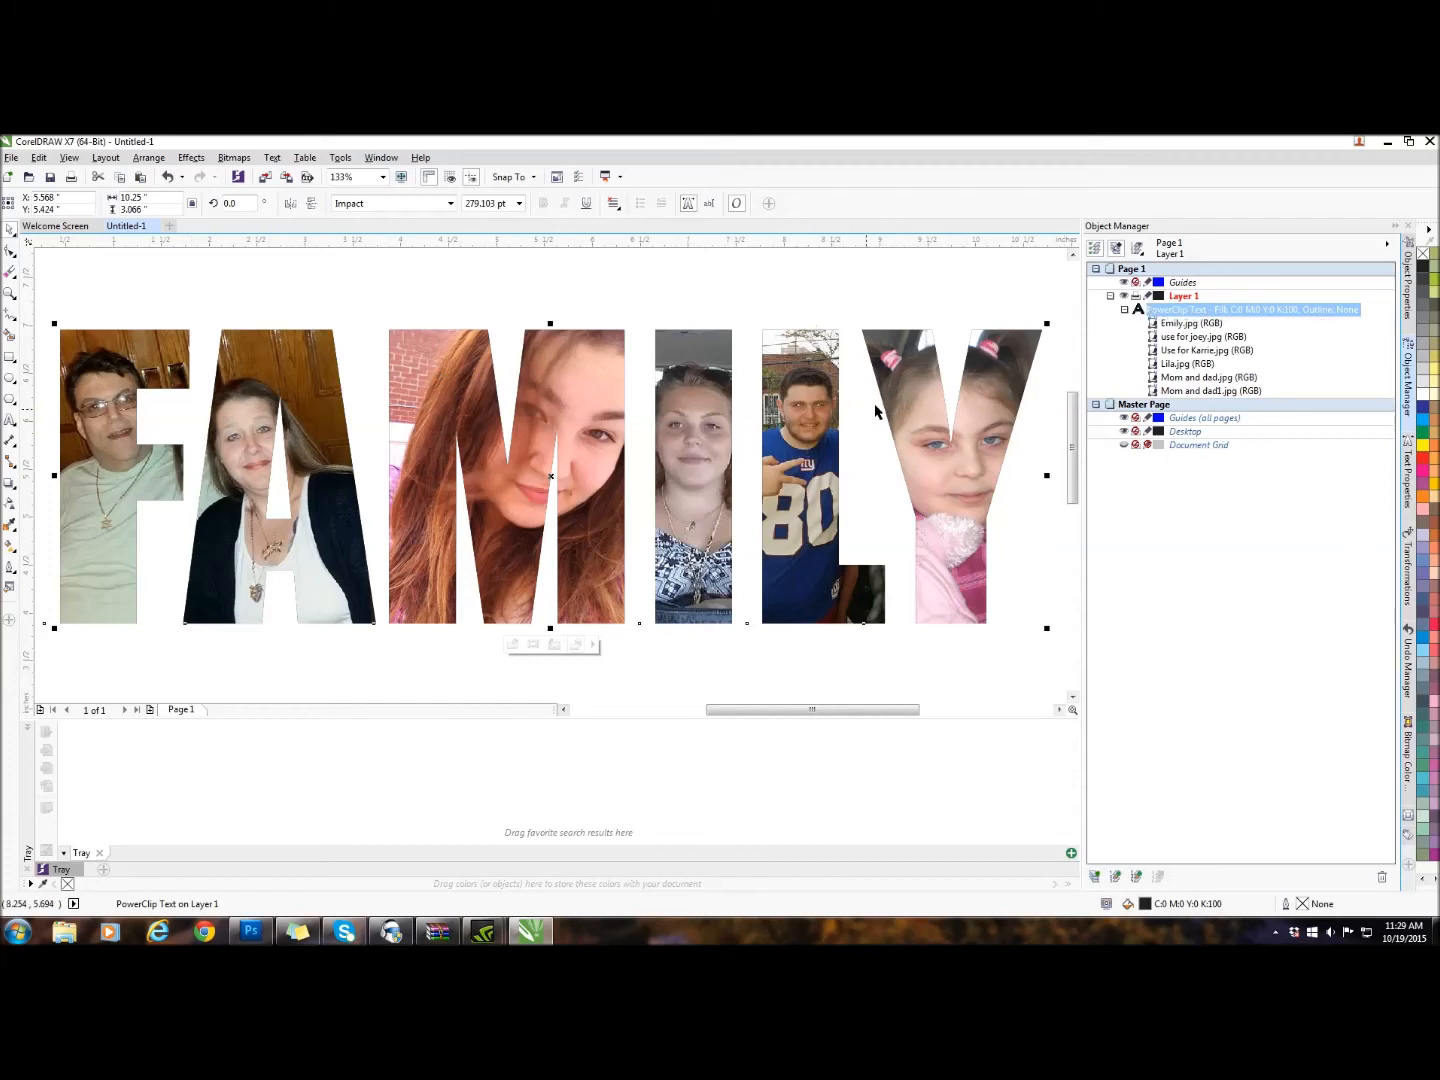
right_click(1425, 270)
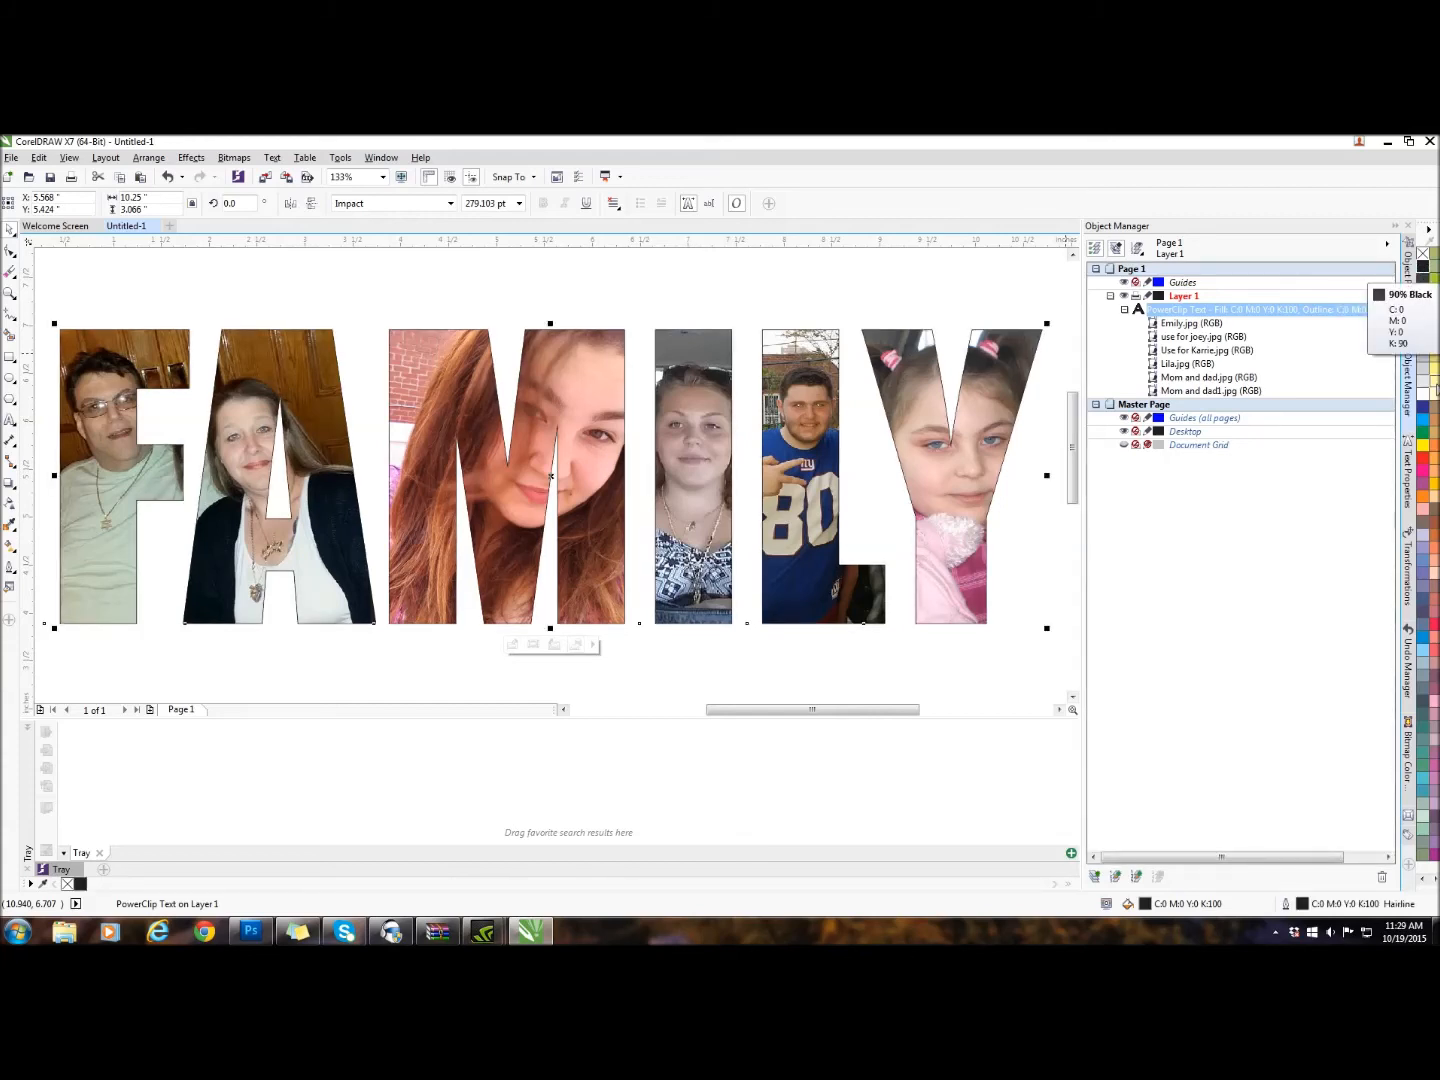
Step: Try the FAMILY text outline in red, orange and blue, and return it to black
right_click(1422, 461)
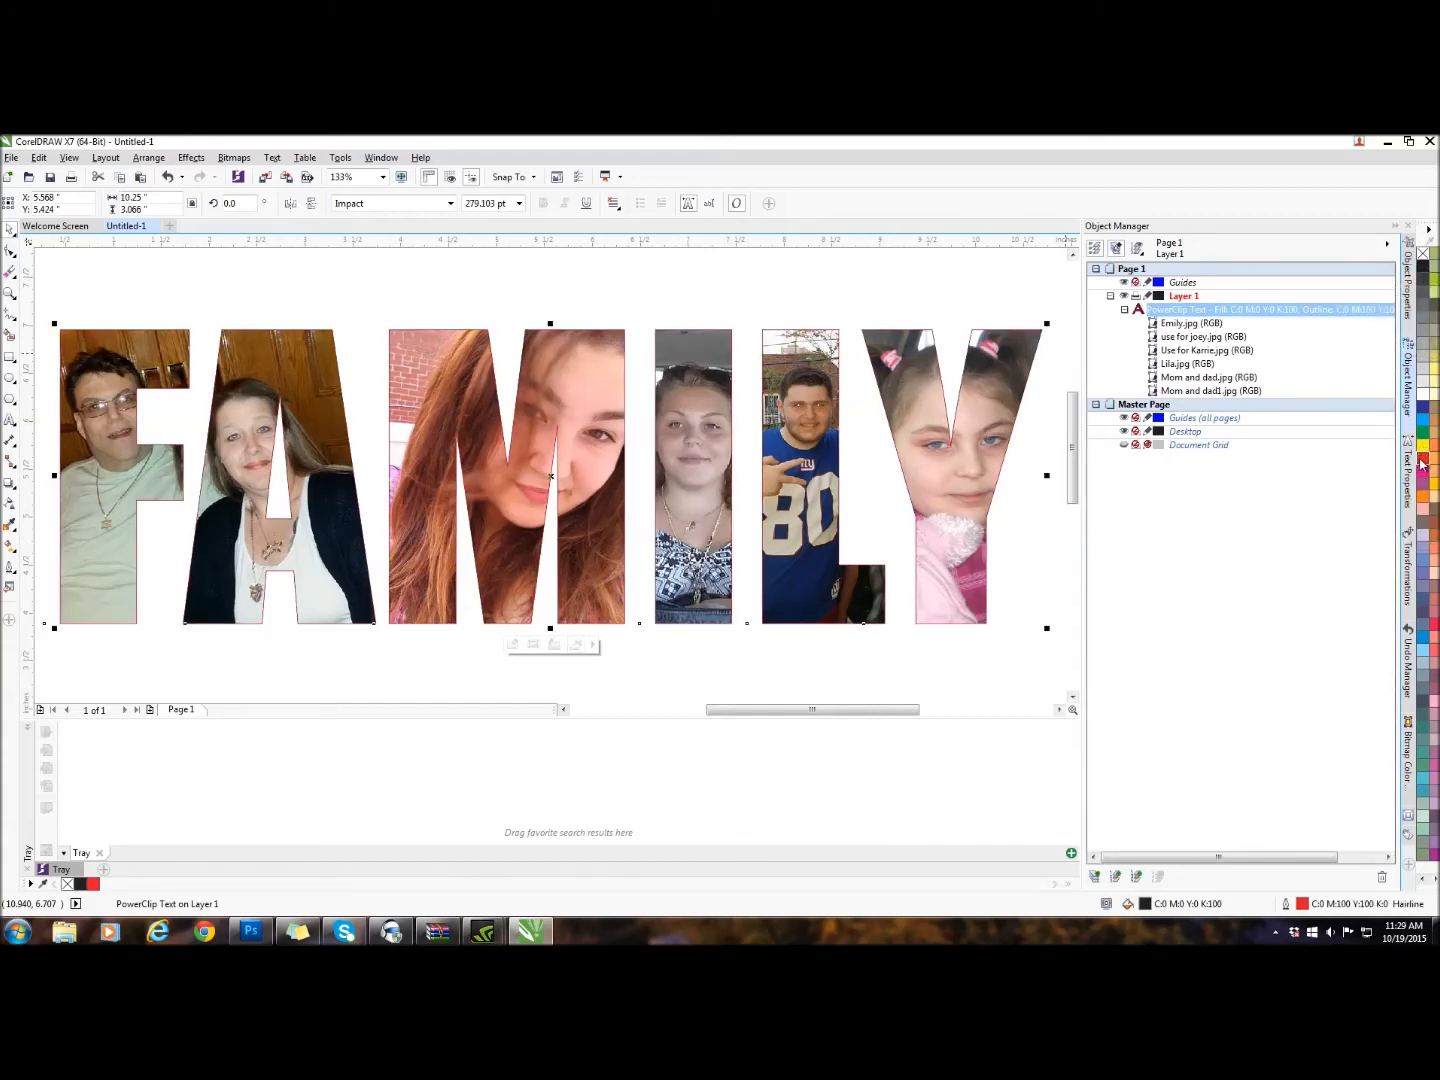
right_click(1436, 447)
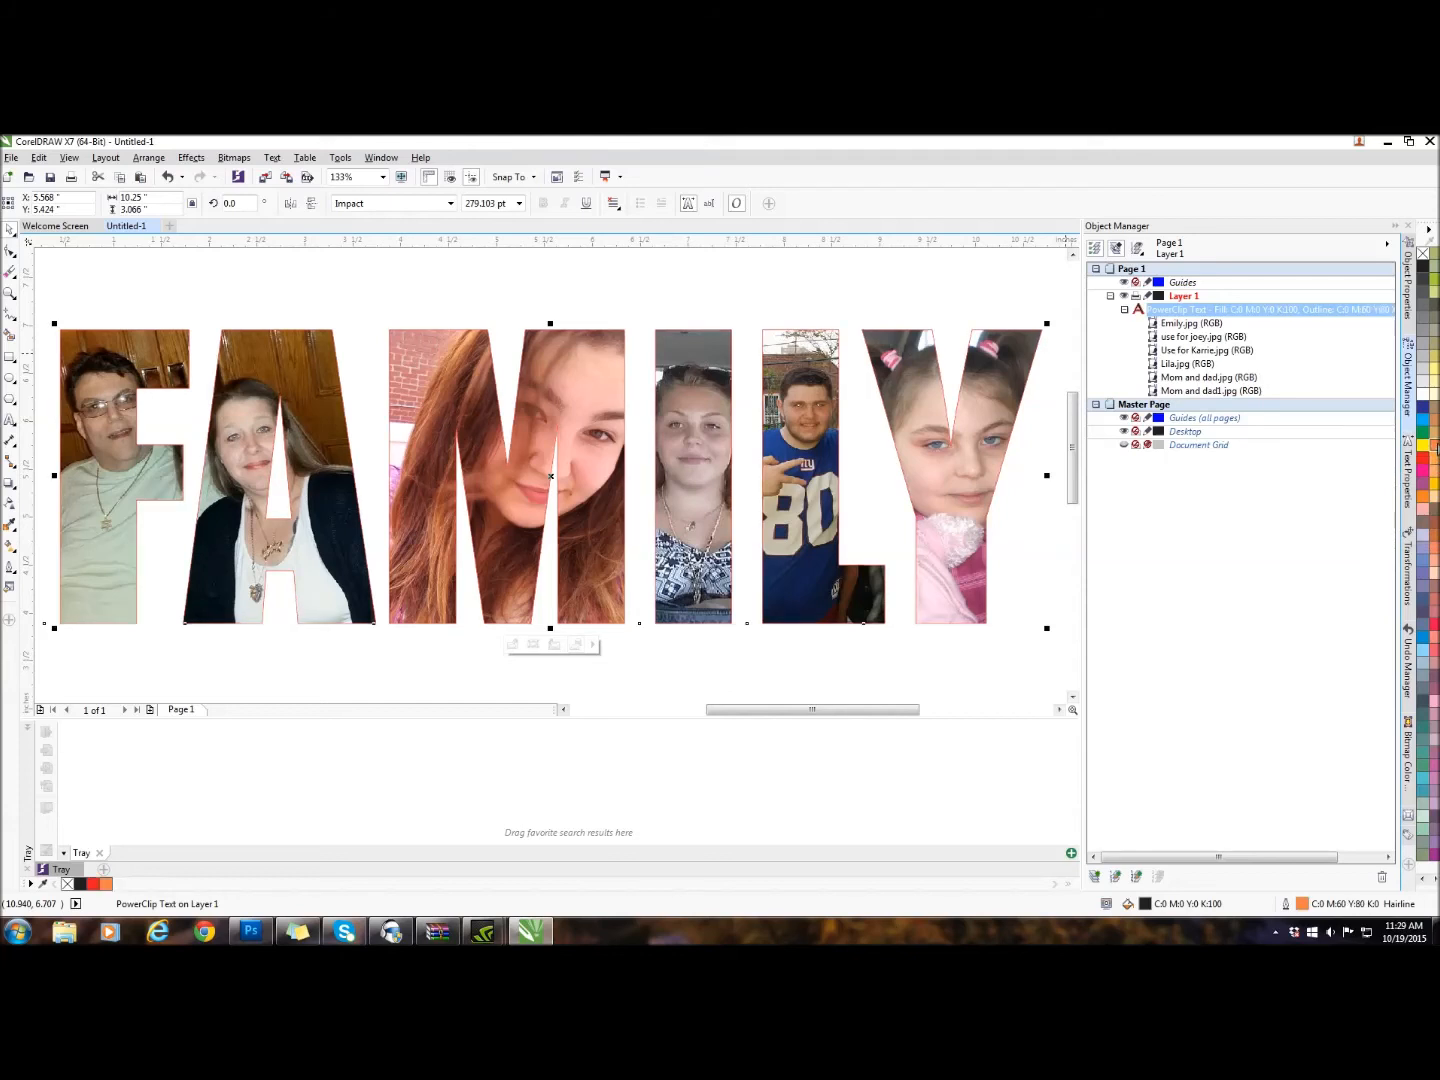
right_click(1422, 641)
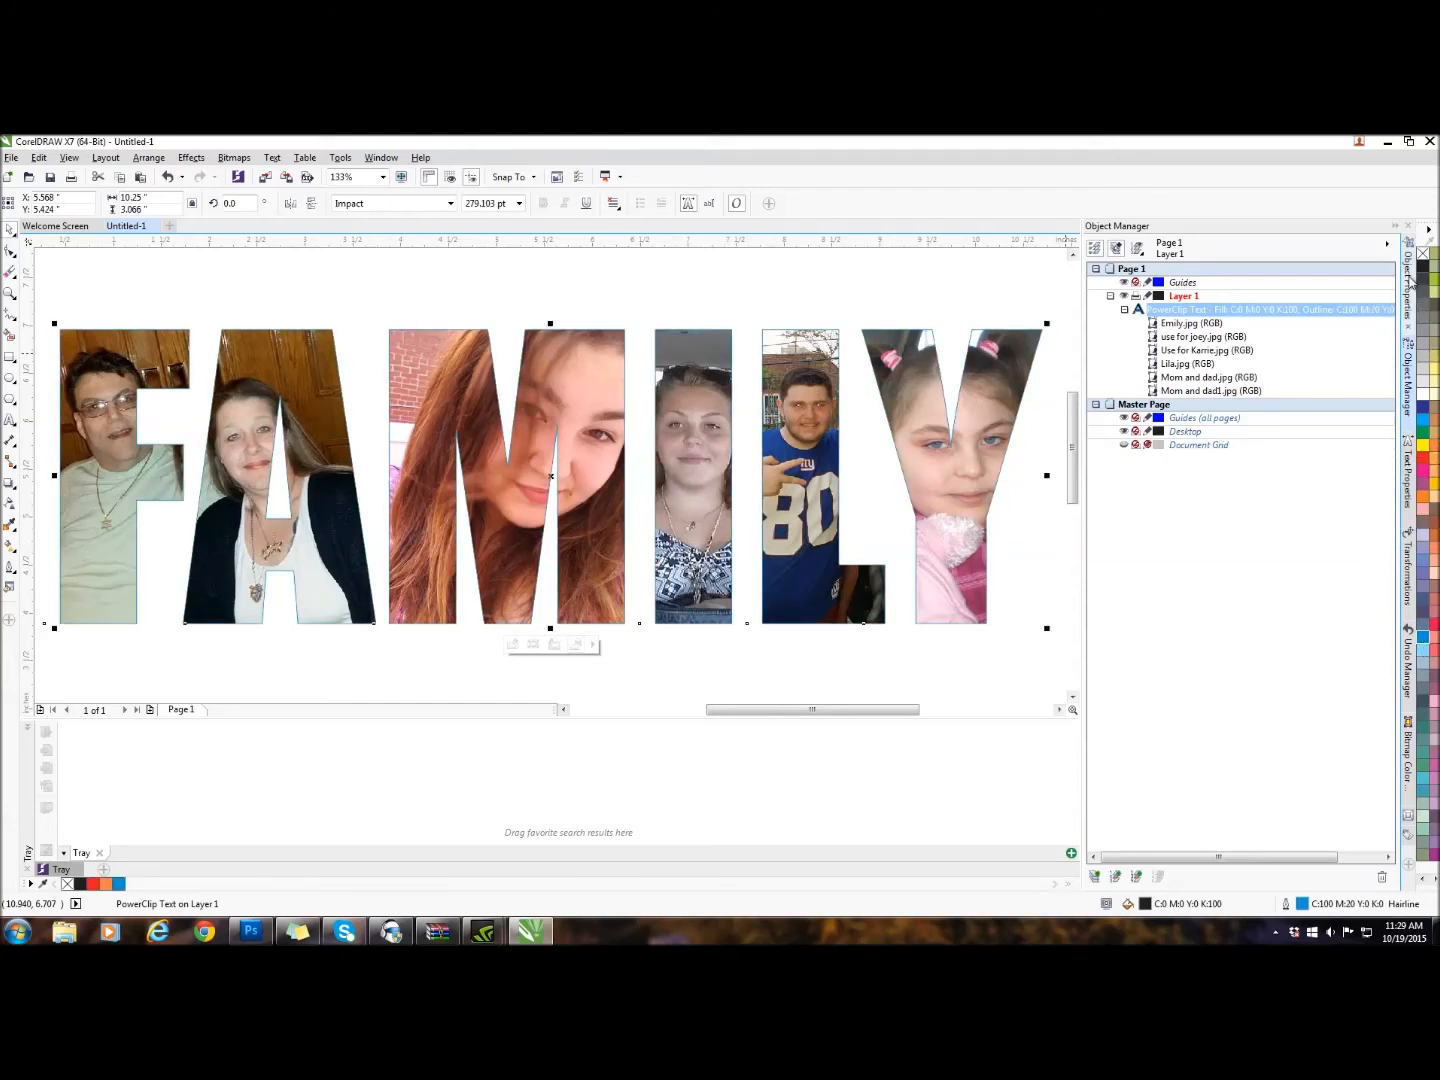
right_click(1422, 267)
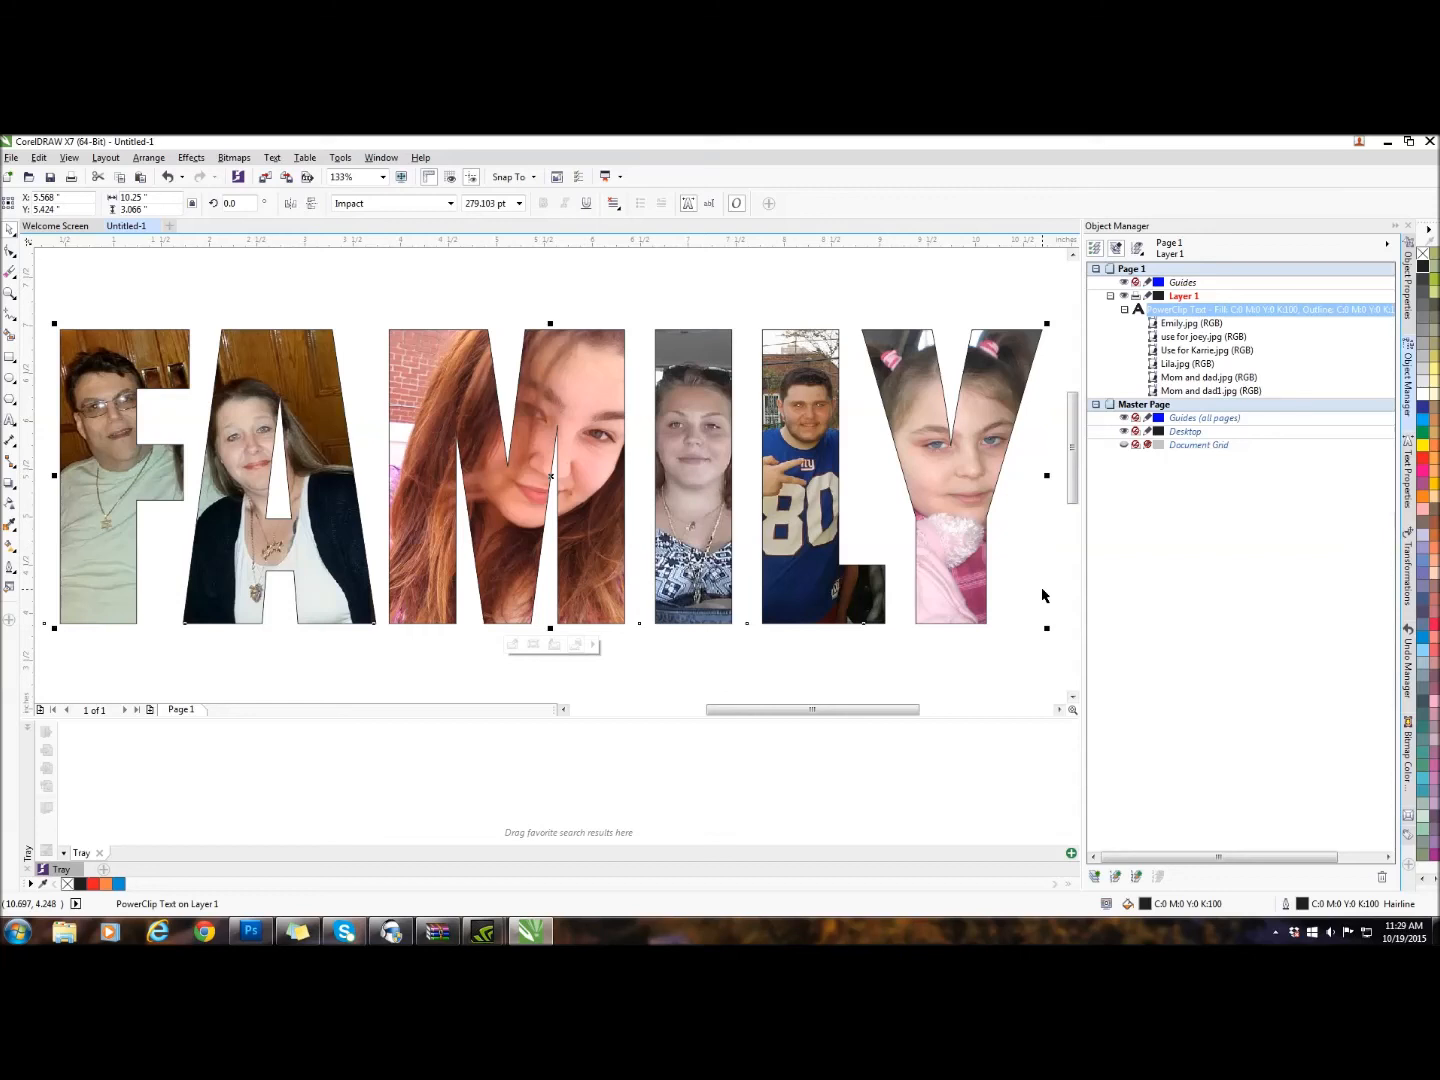
Step: Set the FAMILY text's outline width to 2.0 pt in the Outline Pen settings
double_click(1285, 905)
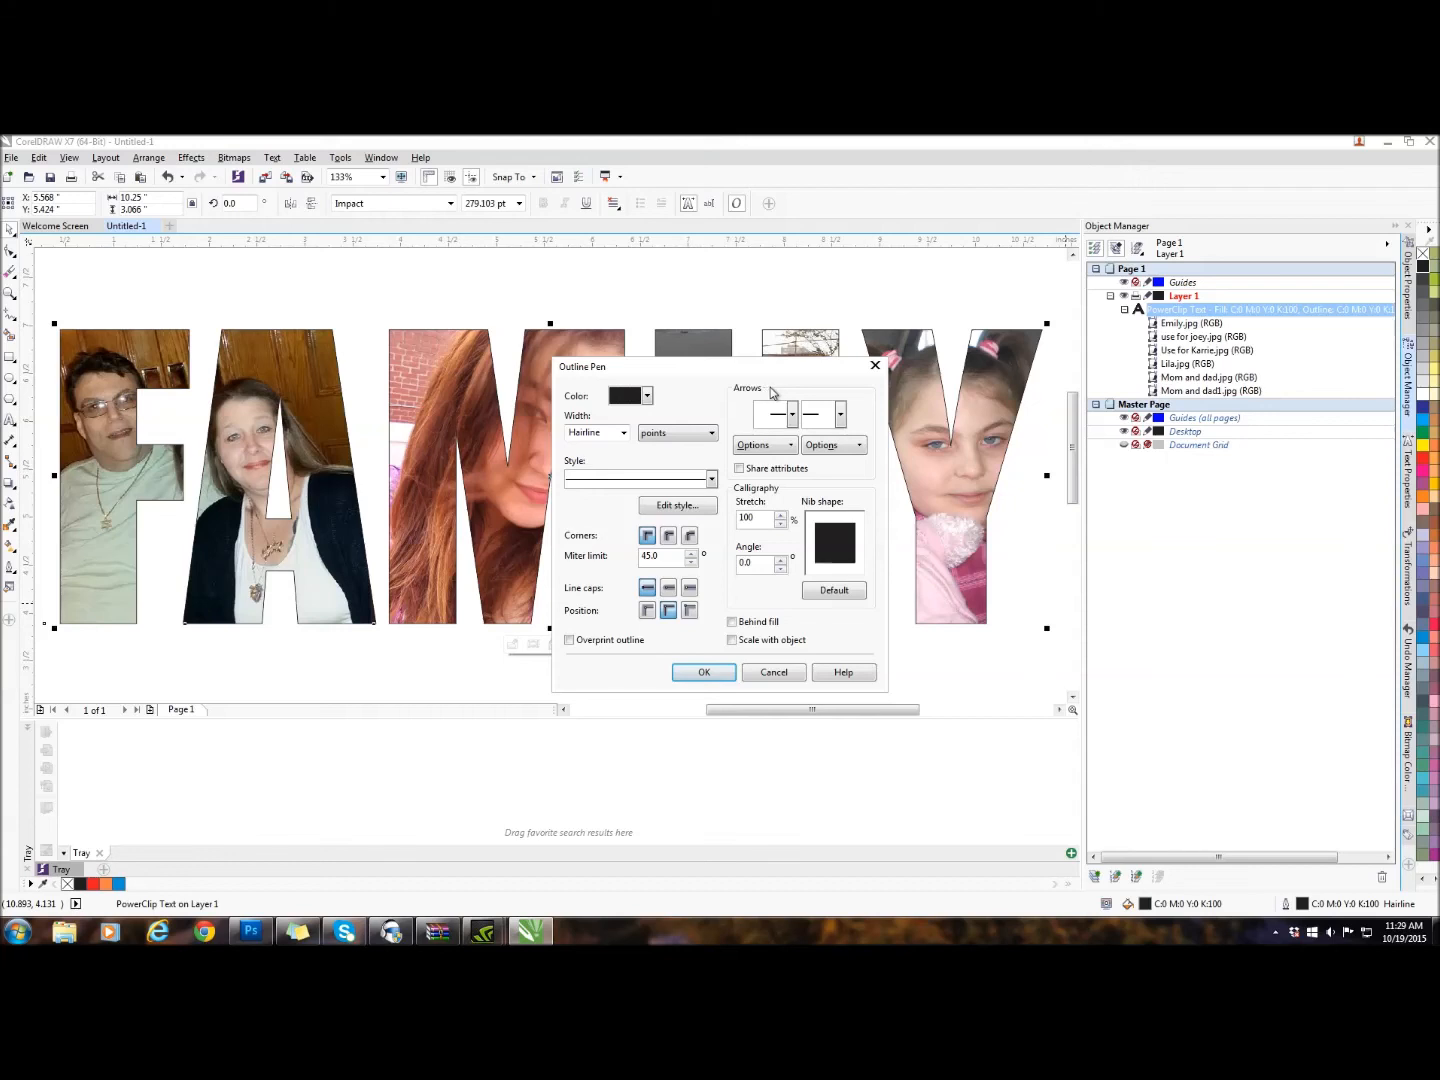
left_click(623, 434)
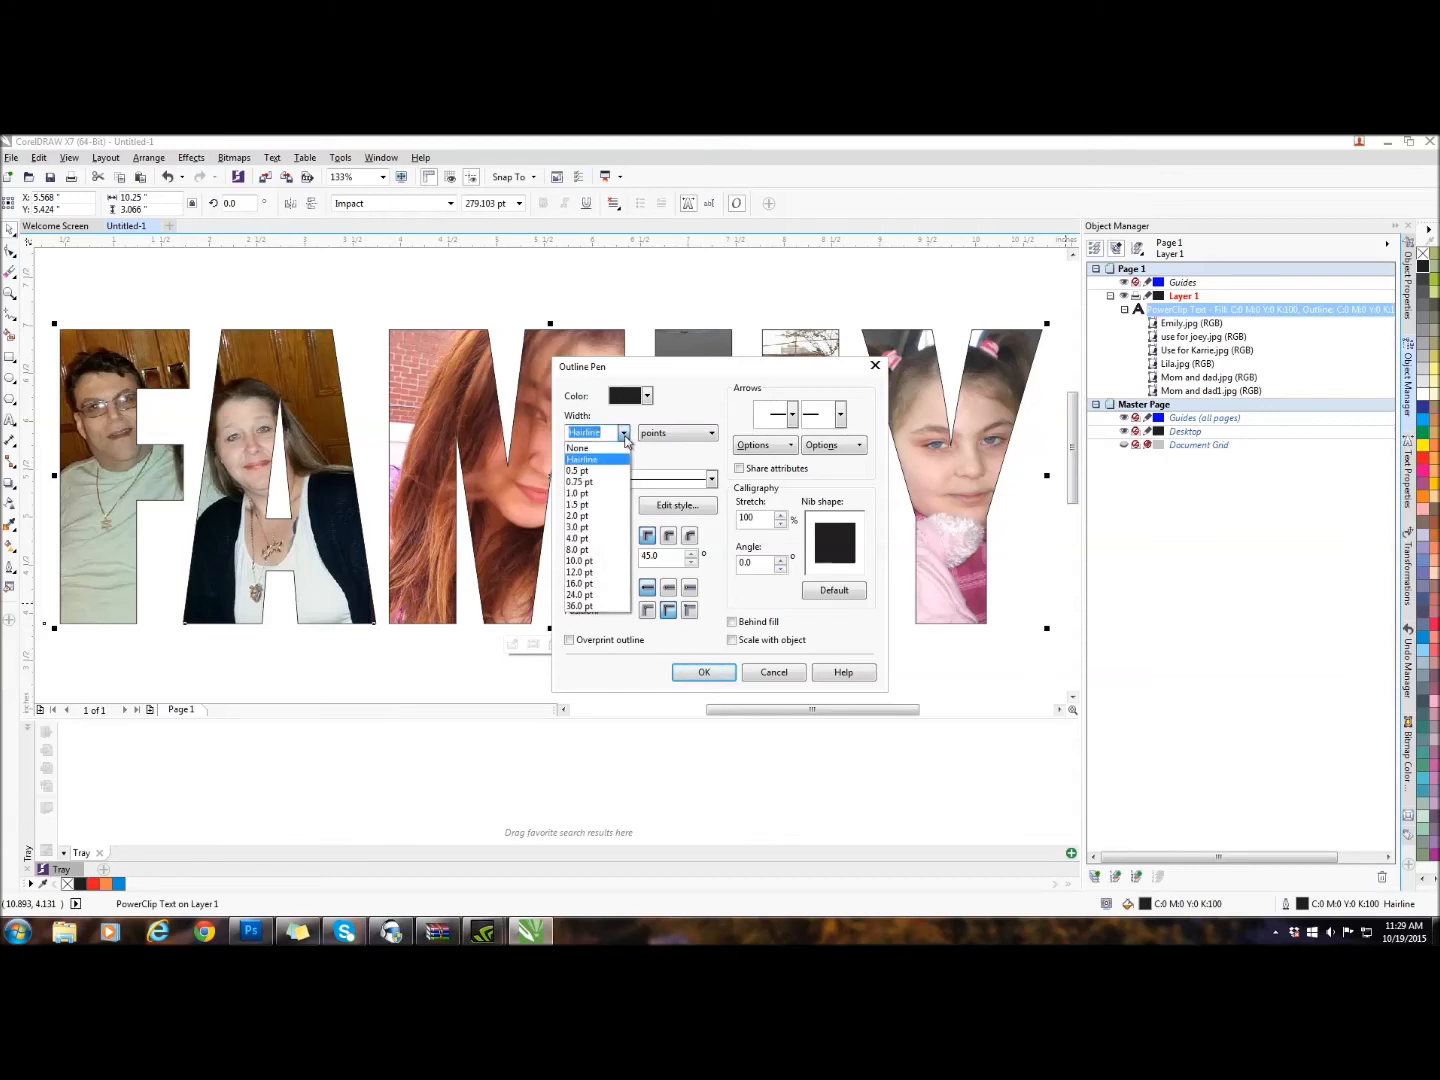
left_click(596, 517)
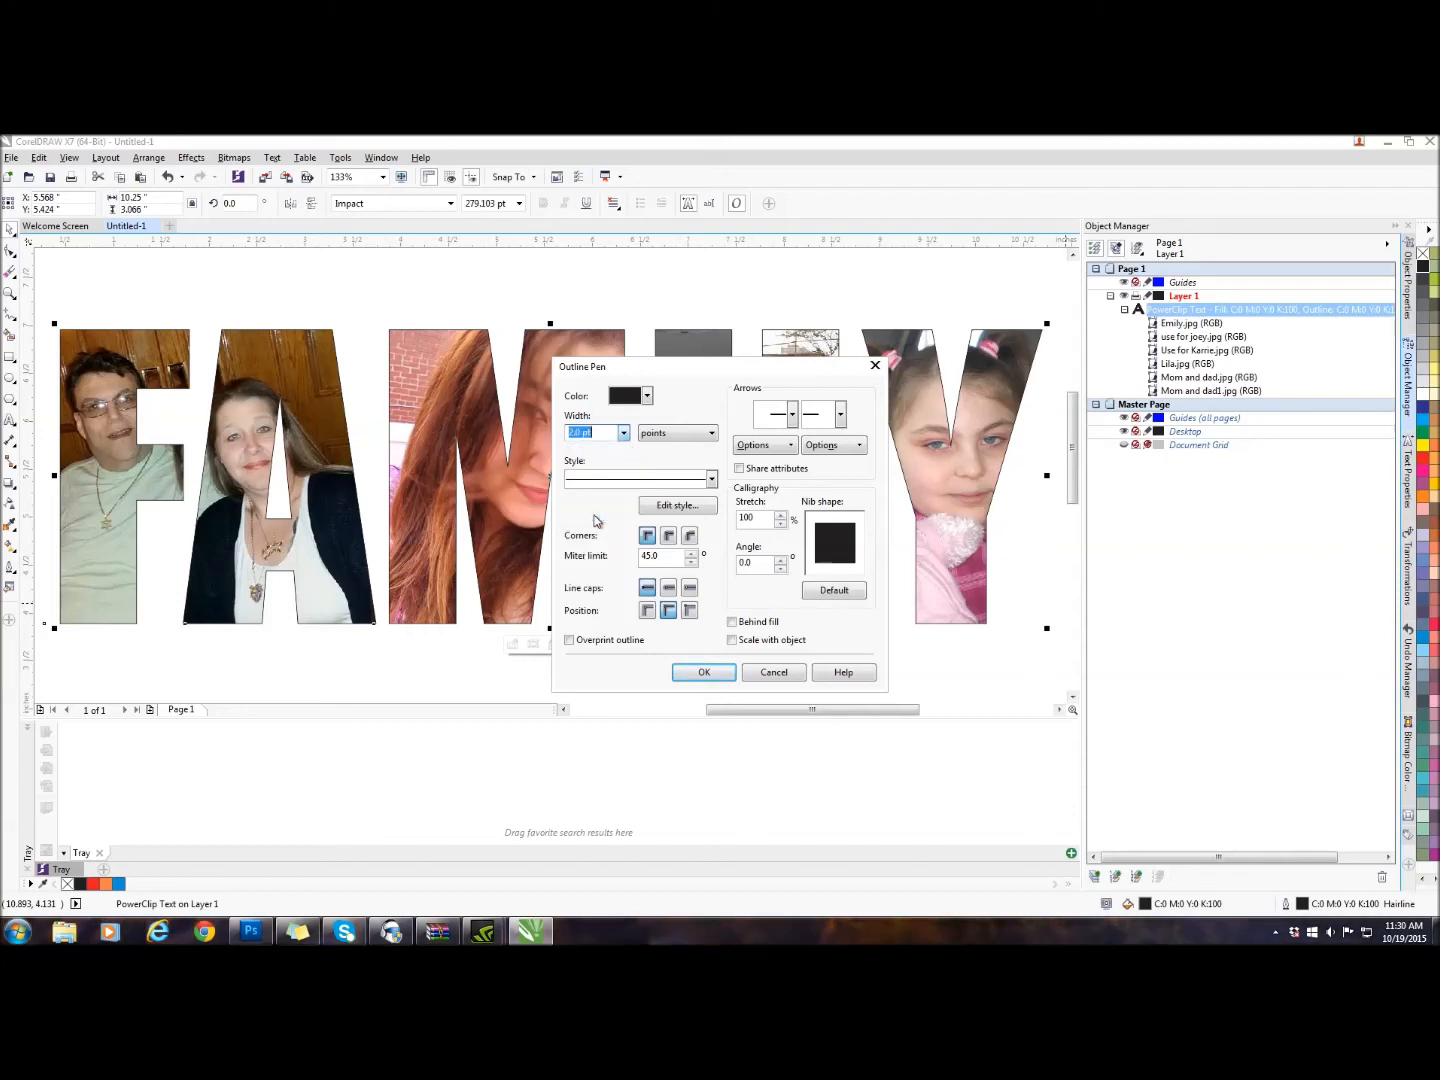
left_click(702, 673)
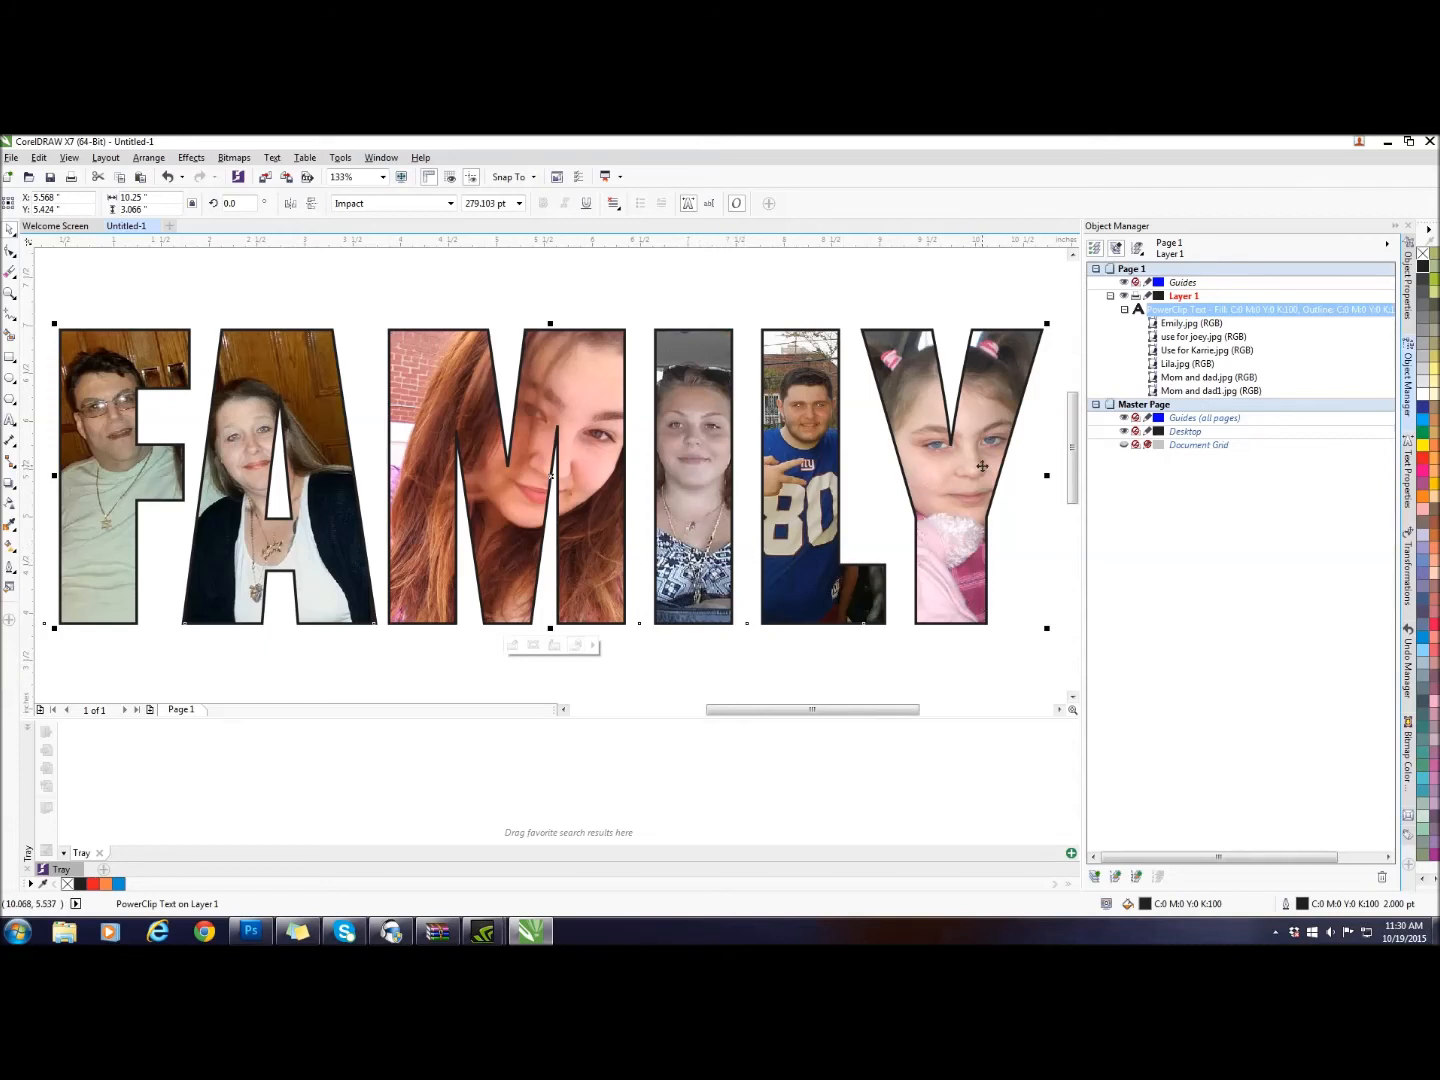
Step: Set the FAMILY text's outline width to 3.0 pt and place the outline behind the fill
double_click(1285, 904)
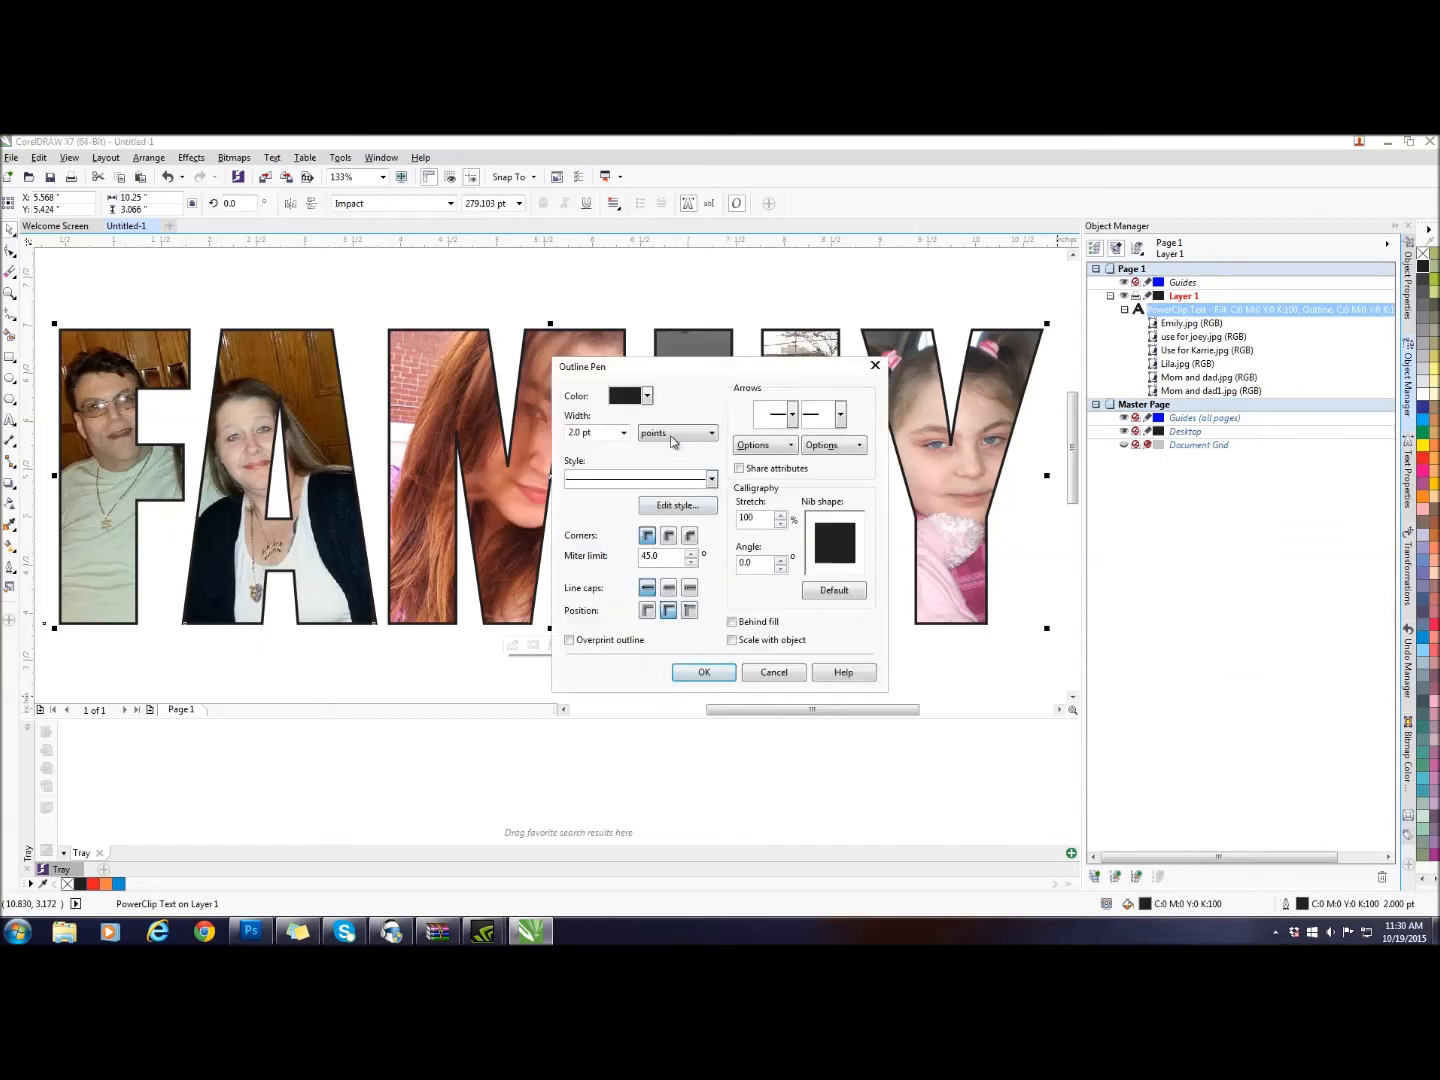
left_click(623, 432)
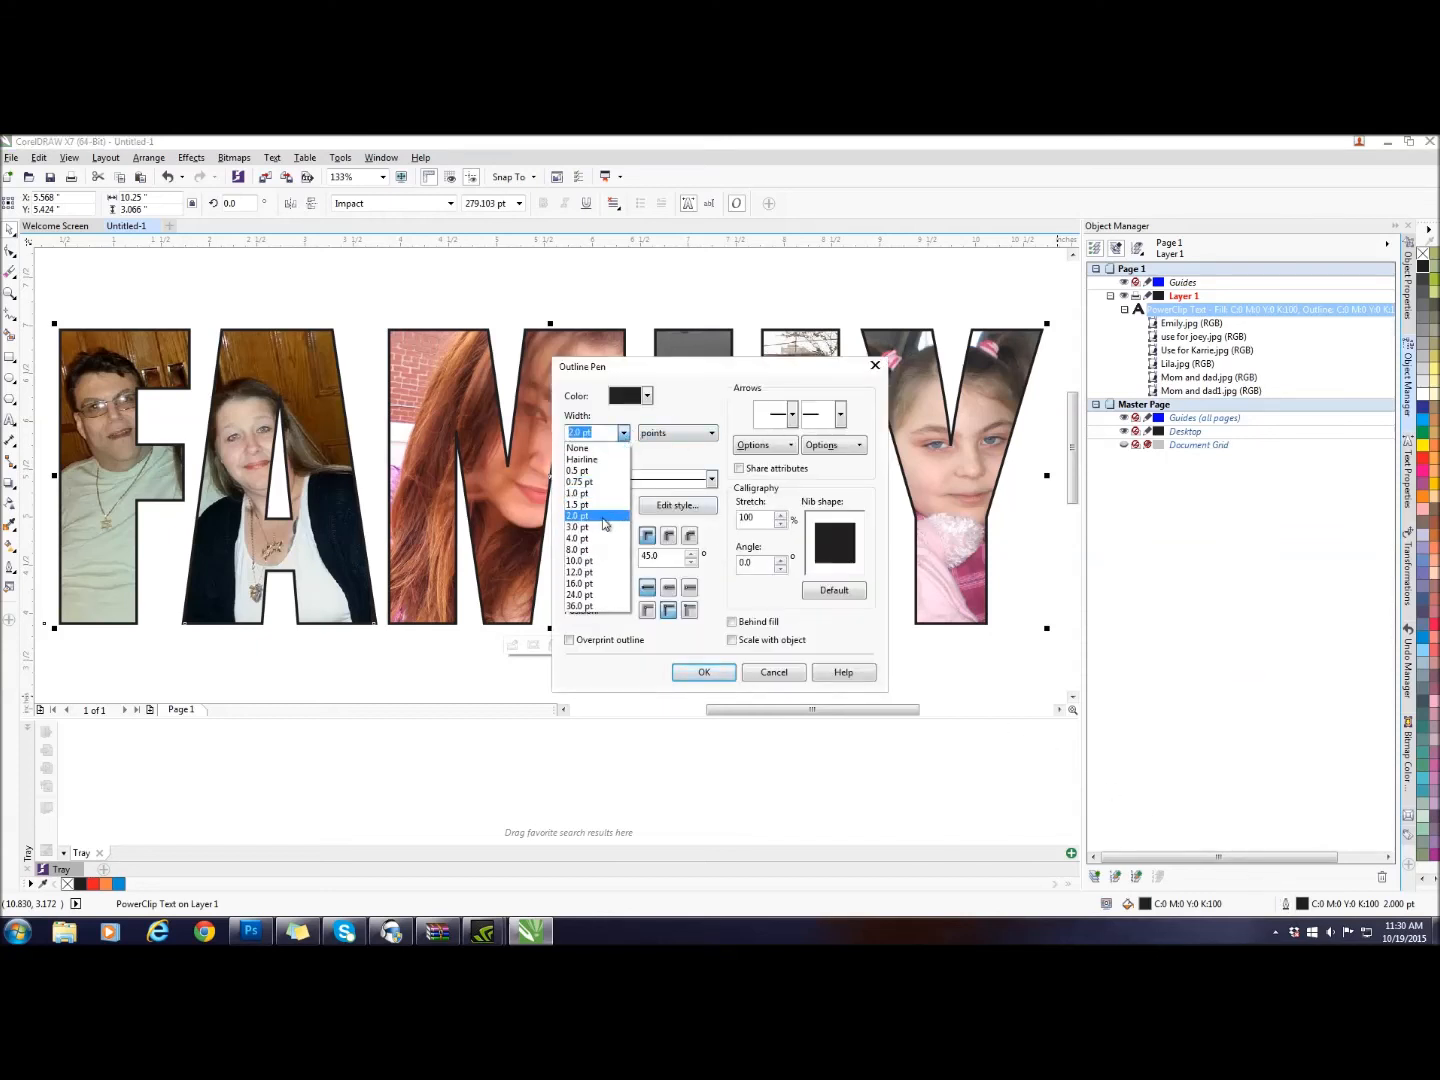
left_click(602, 529)
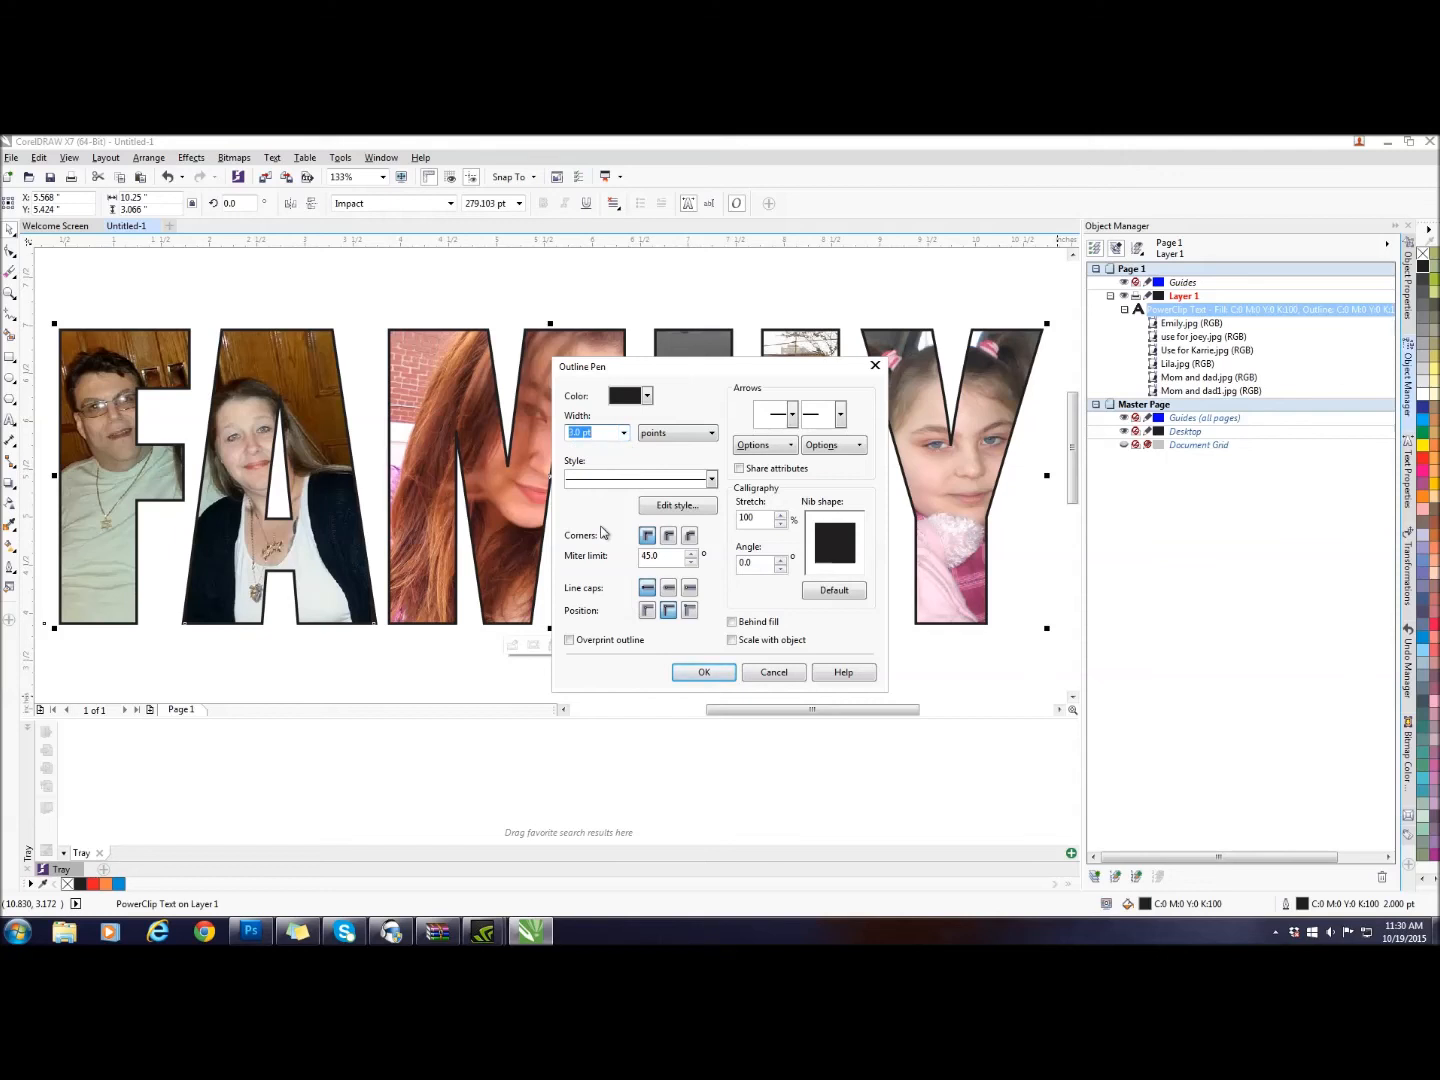
left_click(705, 675)
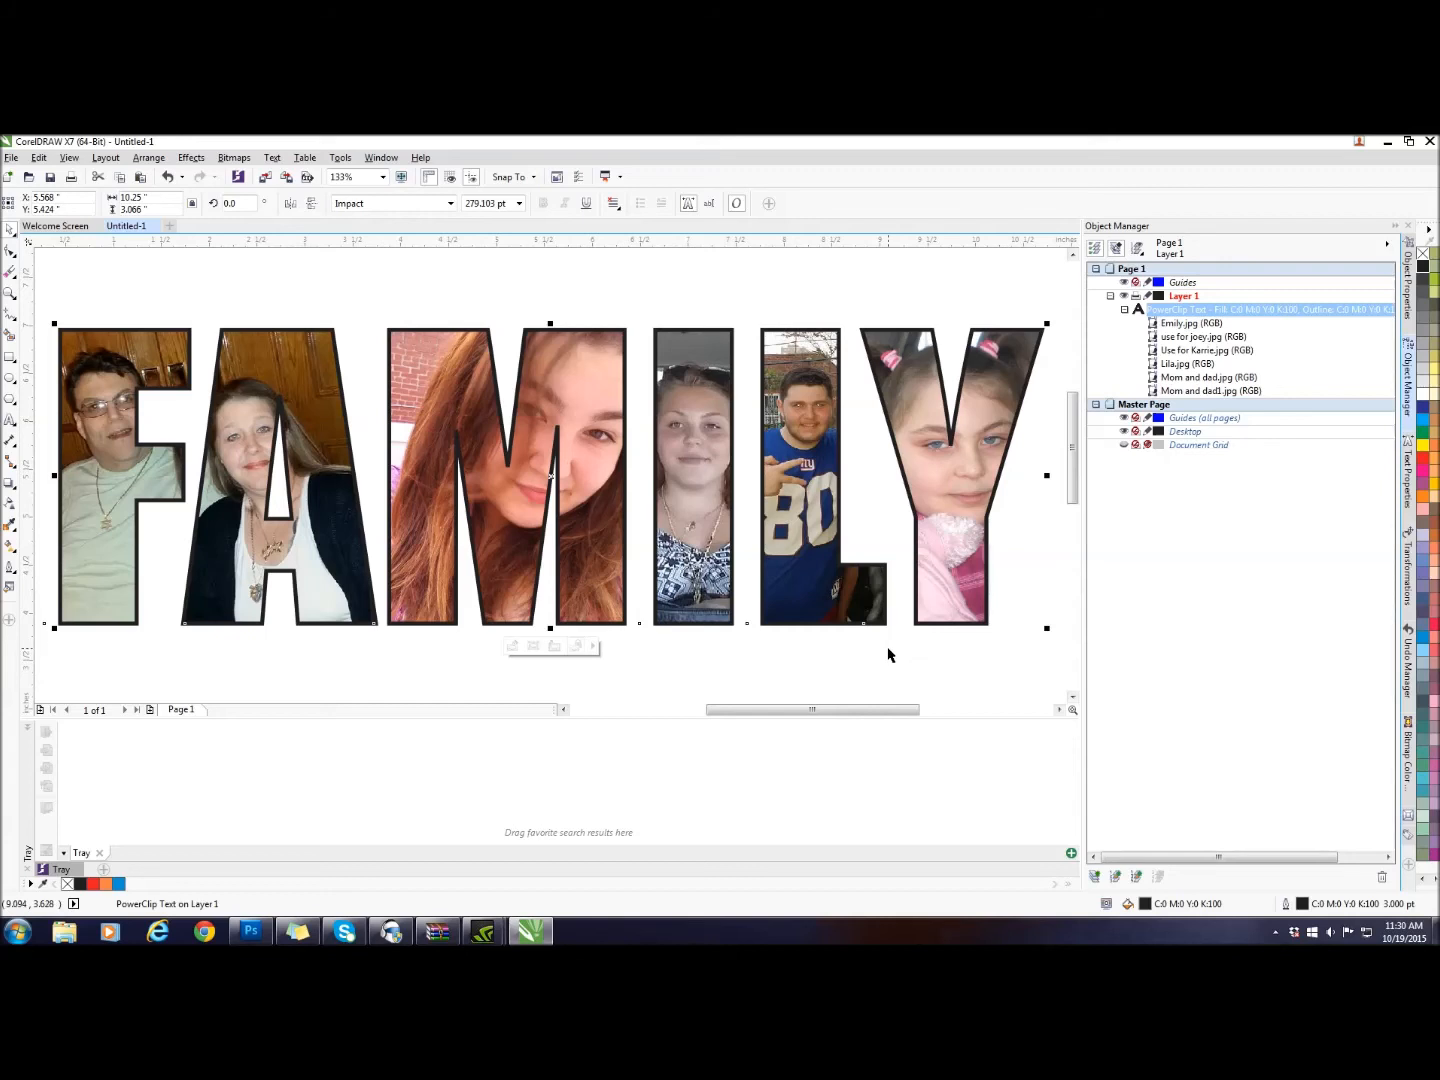
double_click(1291, 905)
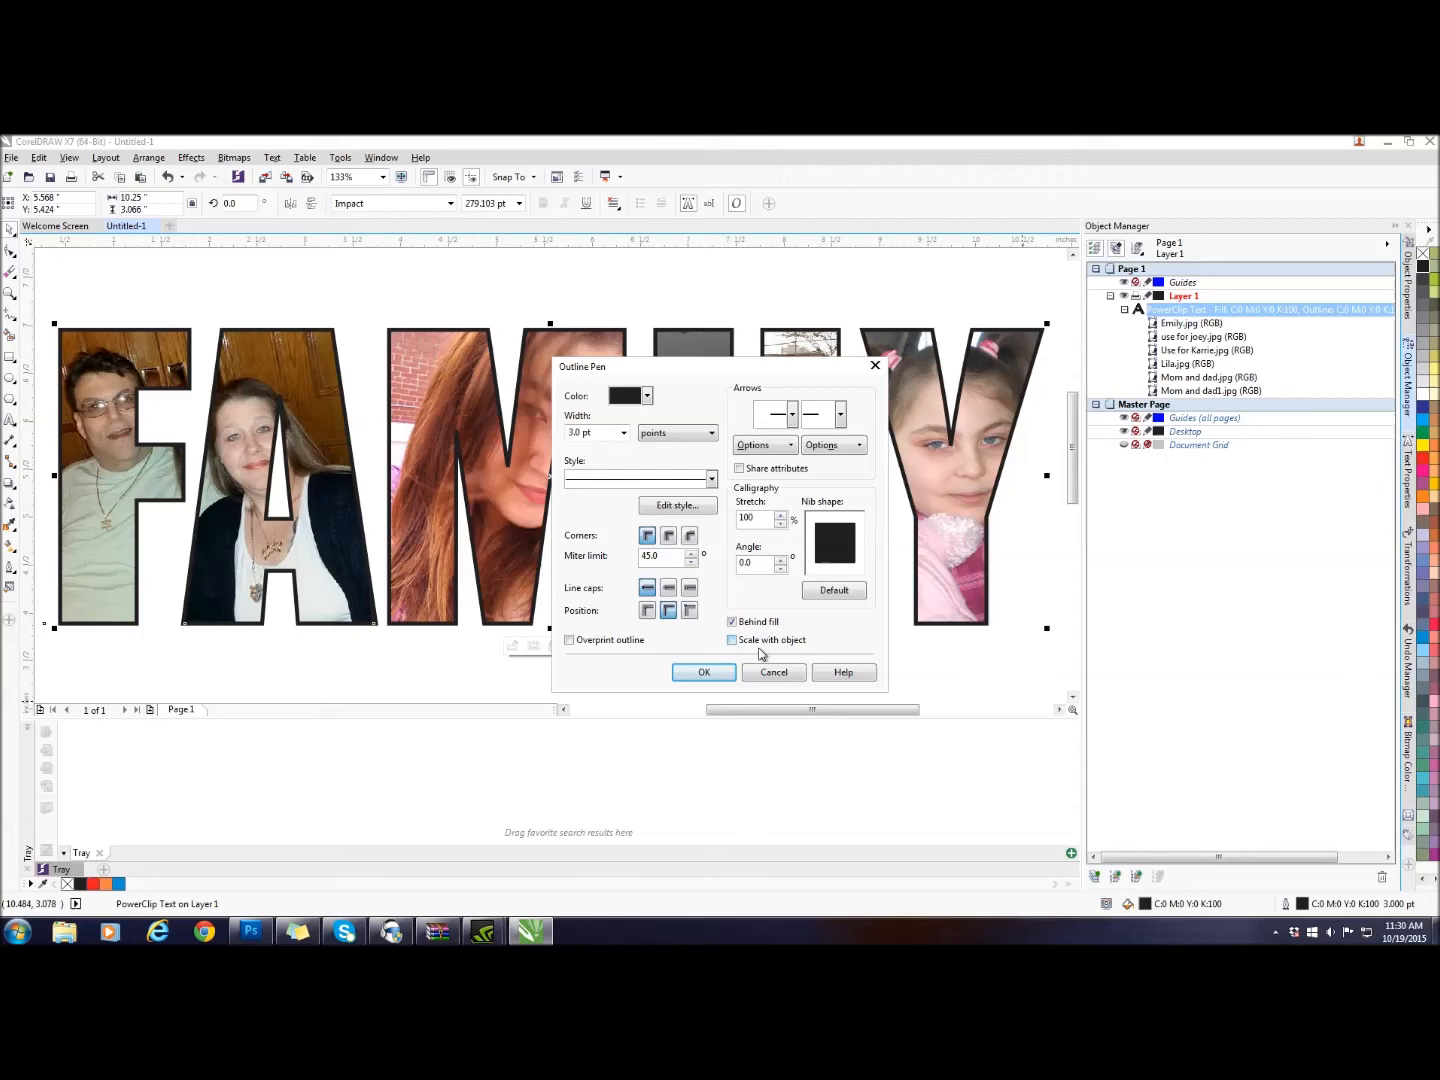
left_click(704, 671)
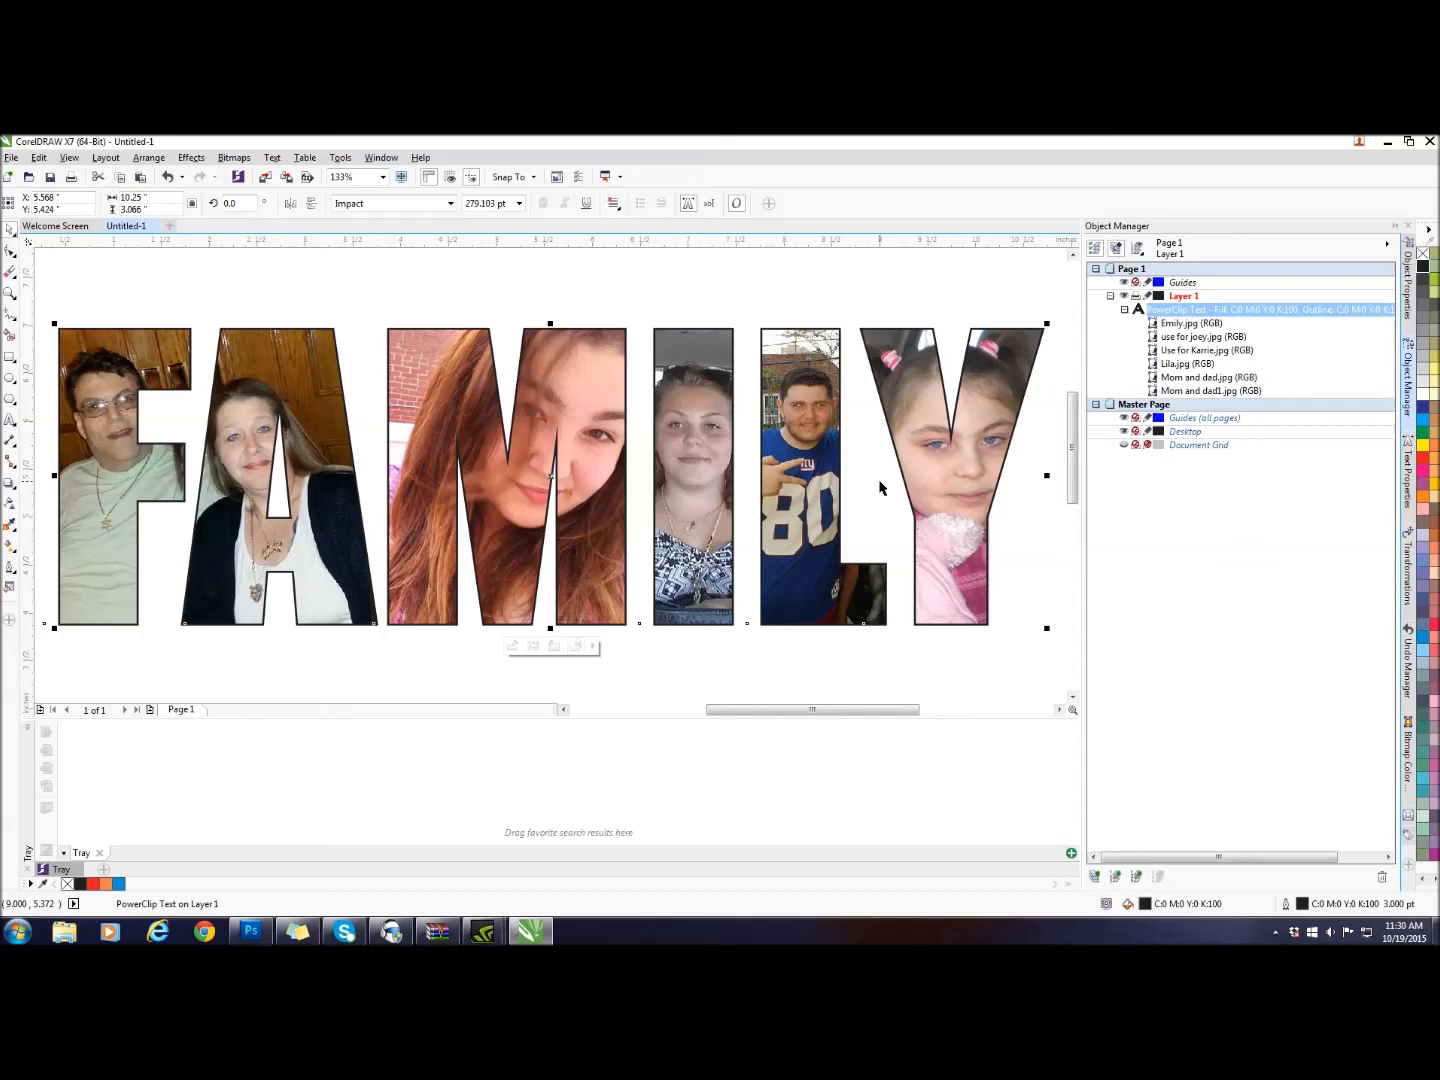
Step: Set the FAMILY text's outline width to 4.0 pt in the Outline Pen settings
double_click(1288, 905)
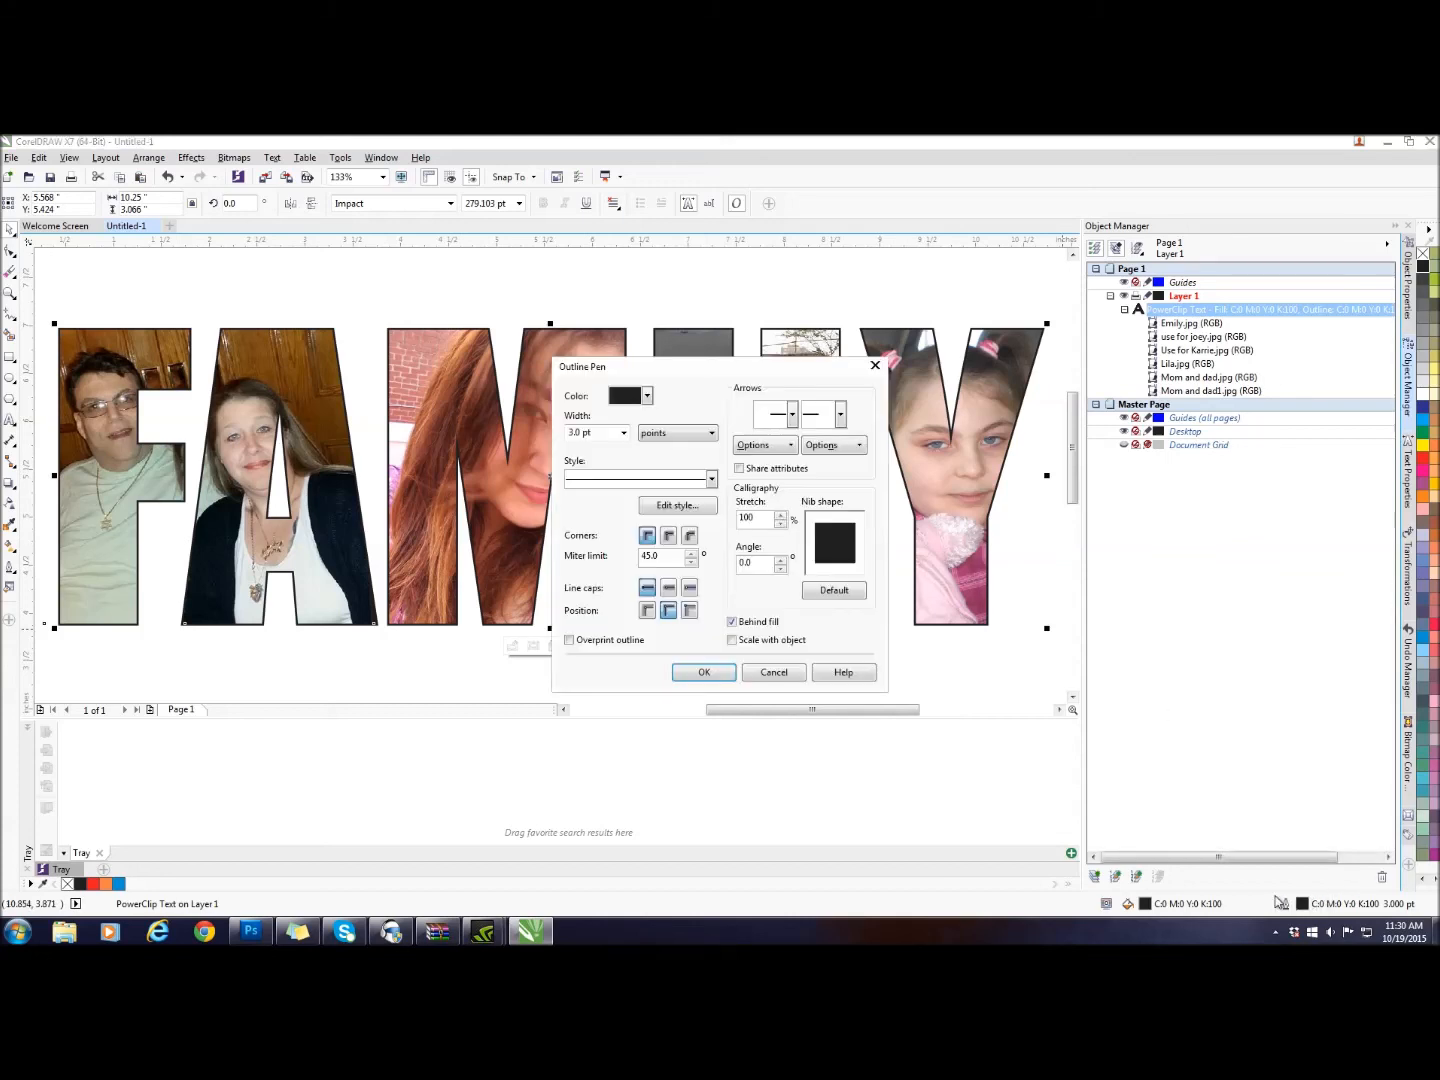
left_click(624, 433)
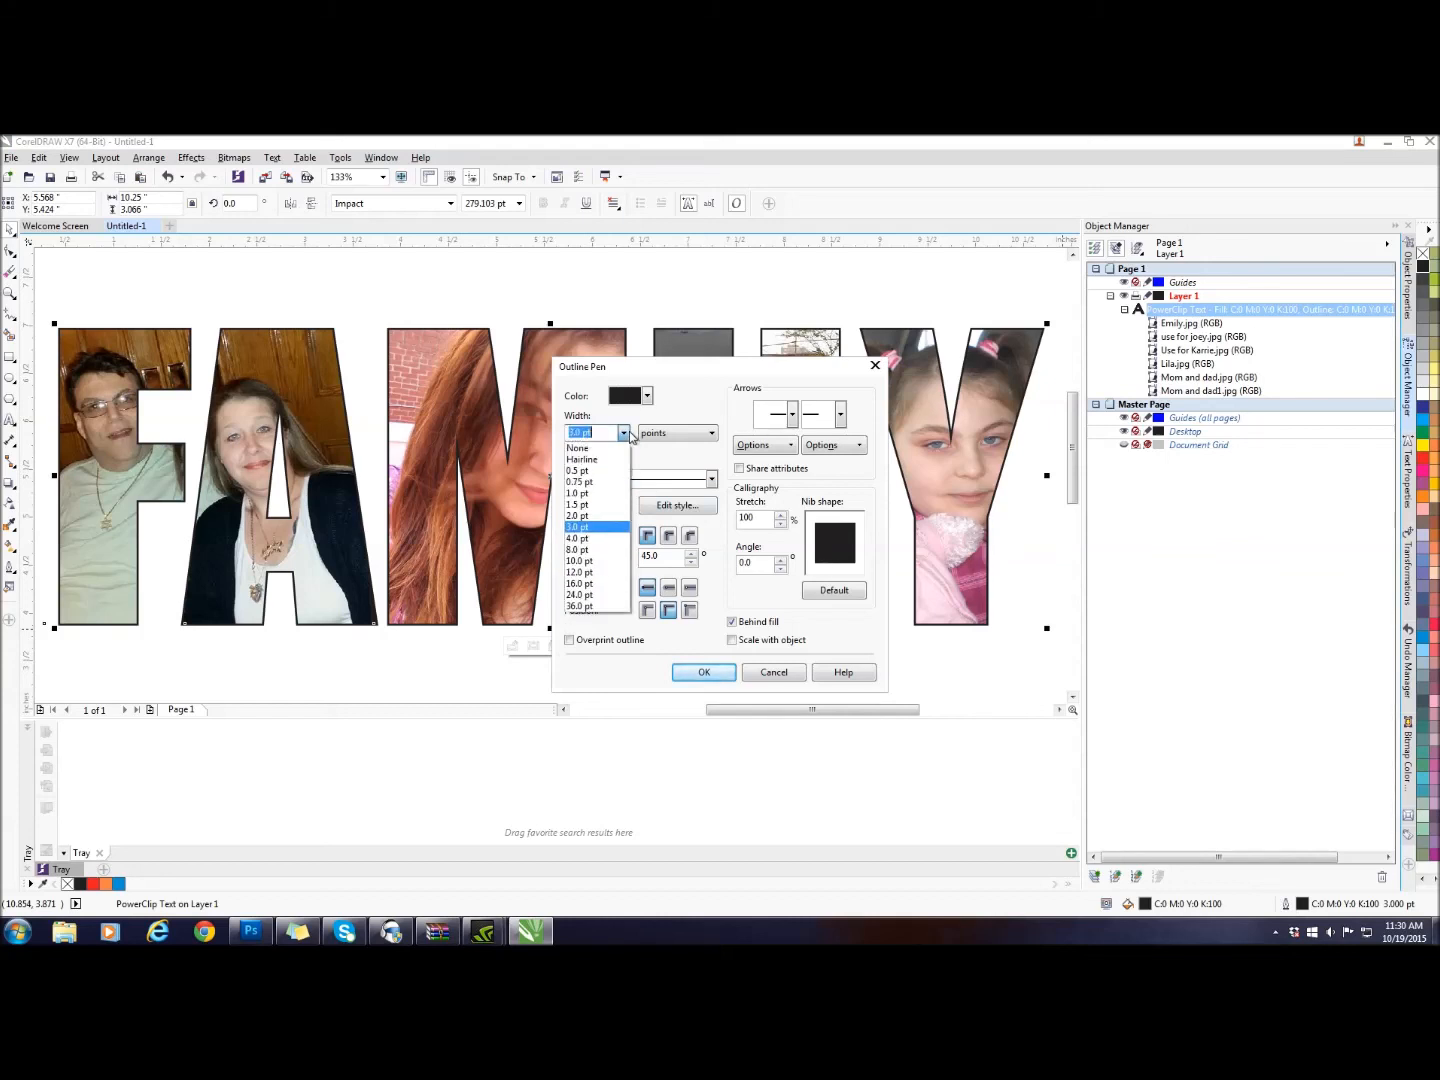
left_click(598, 540)
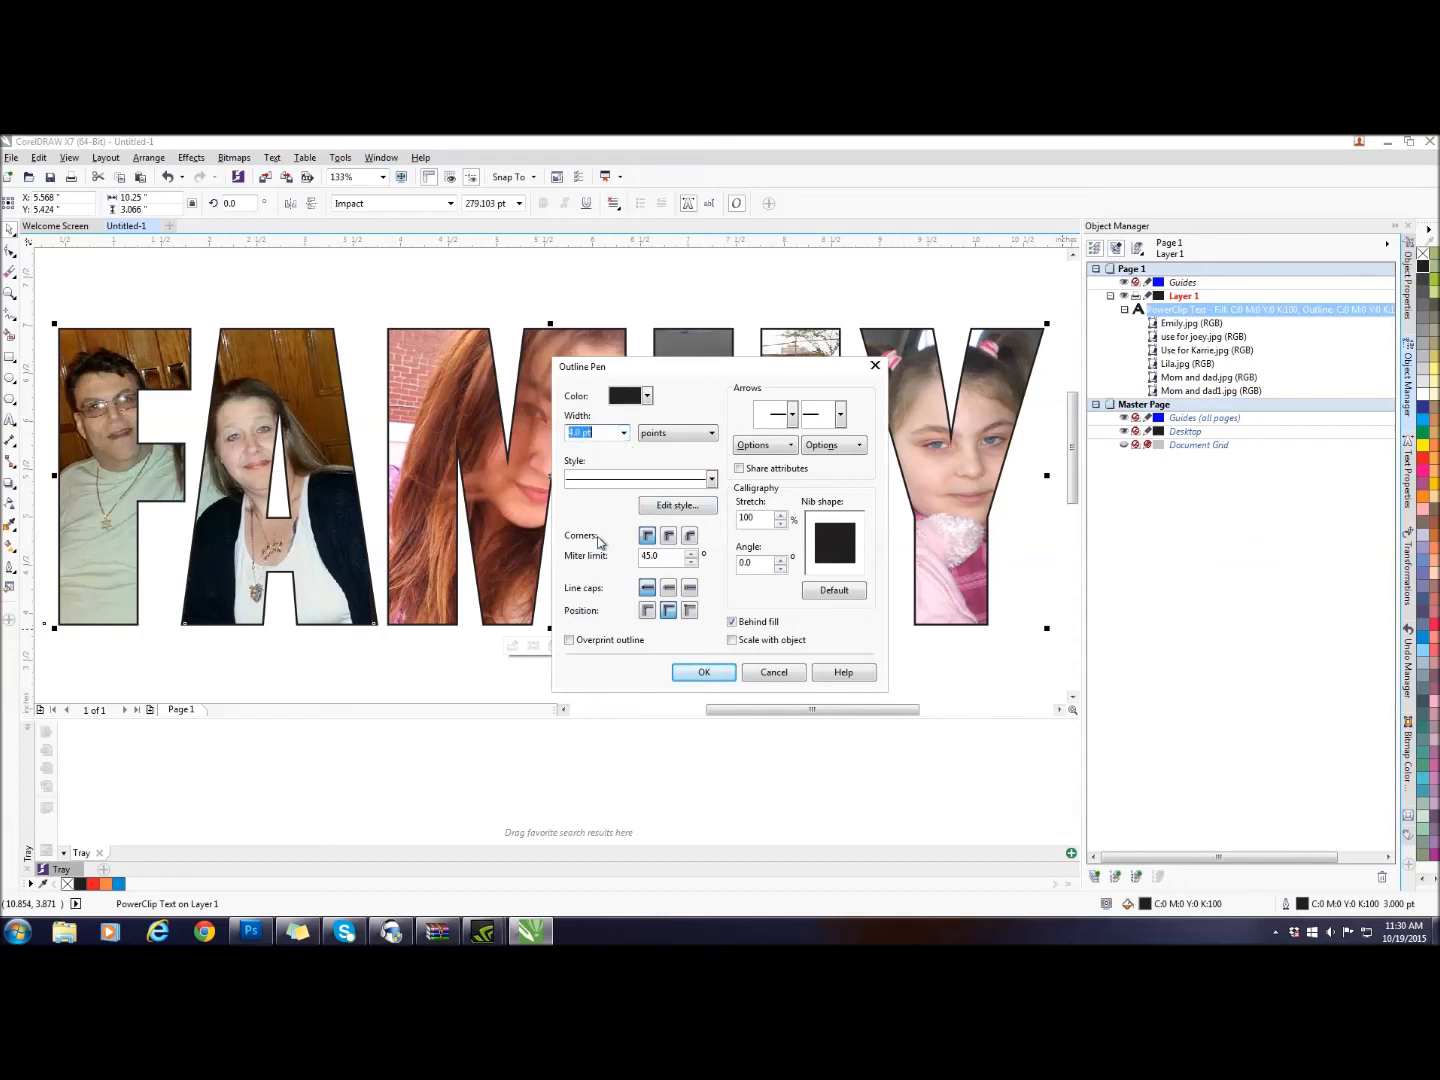
left_click(705, 672)
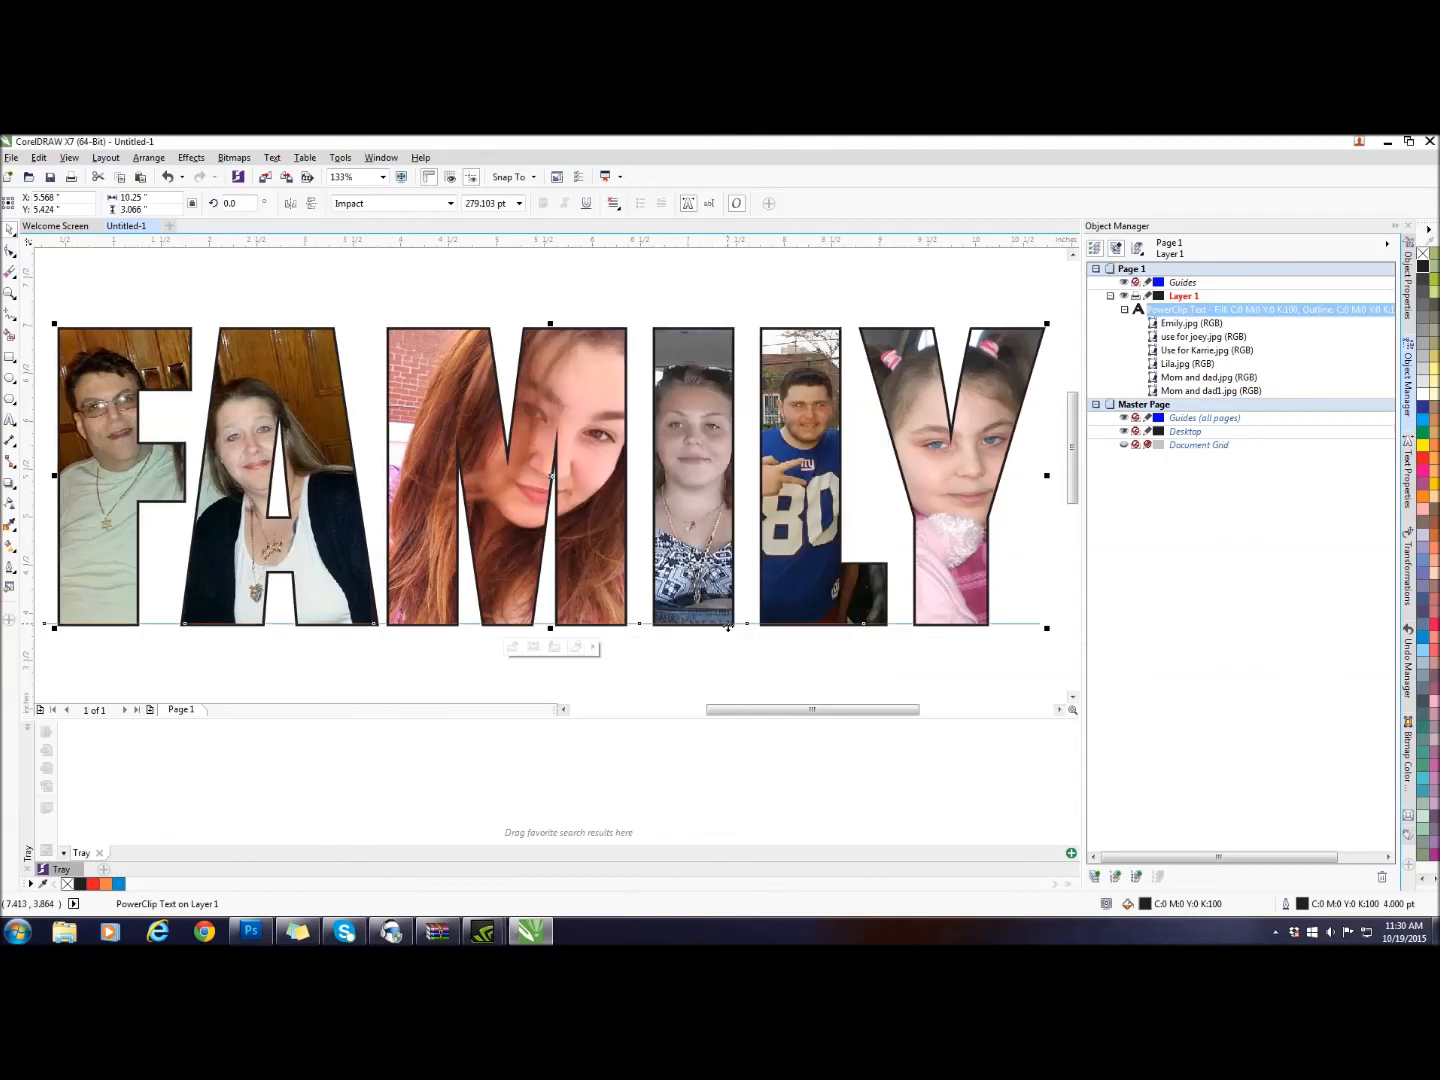
Step: Scale the FAMILY text proportionally up to about 12.2 inches wide and back down to about 10 inches wide
scroll(728, 627, "down", 2)
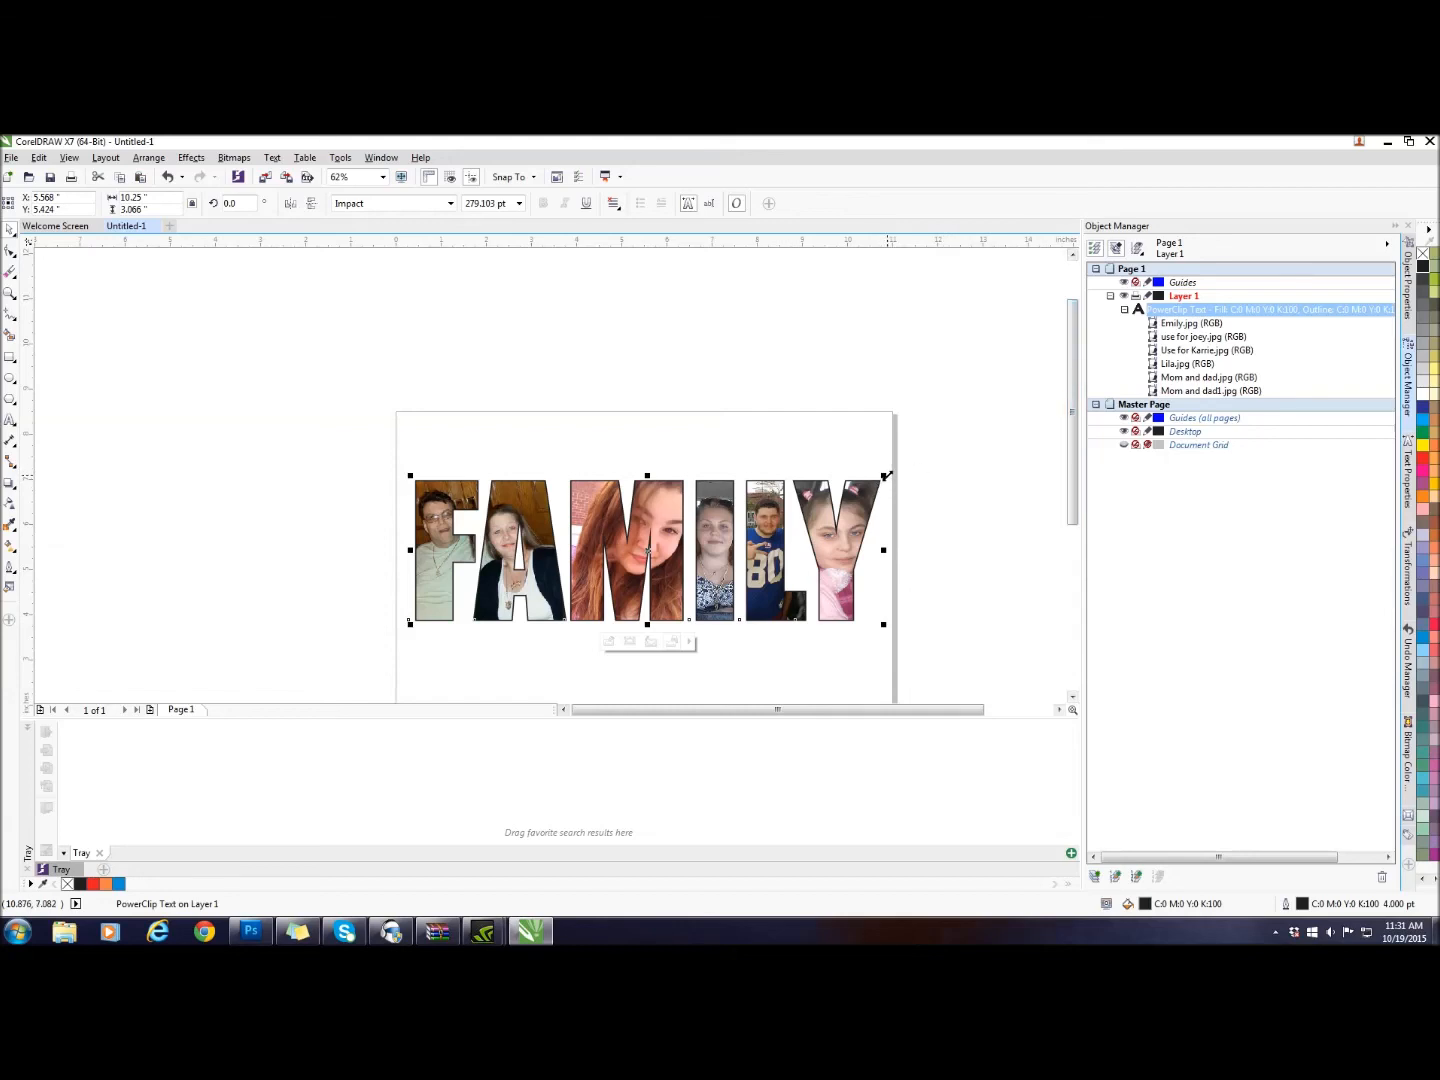
left_click_drag(887, 476, 950, 420)
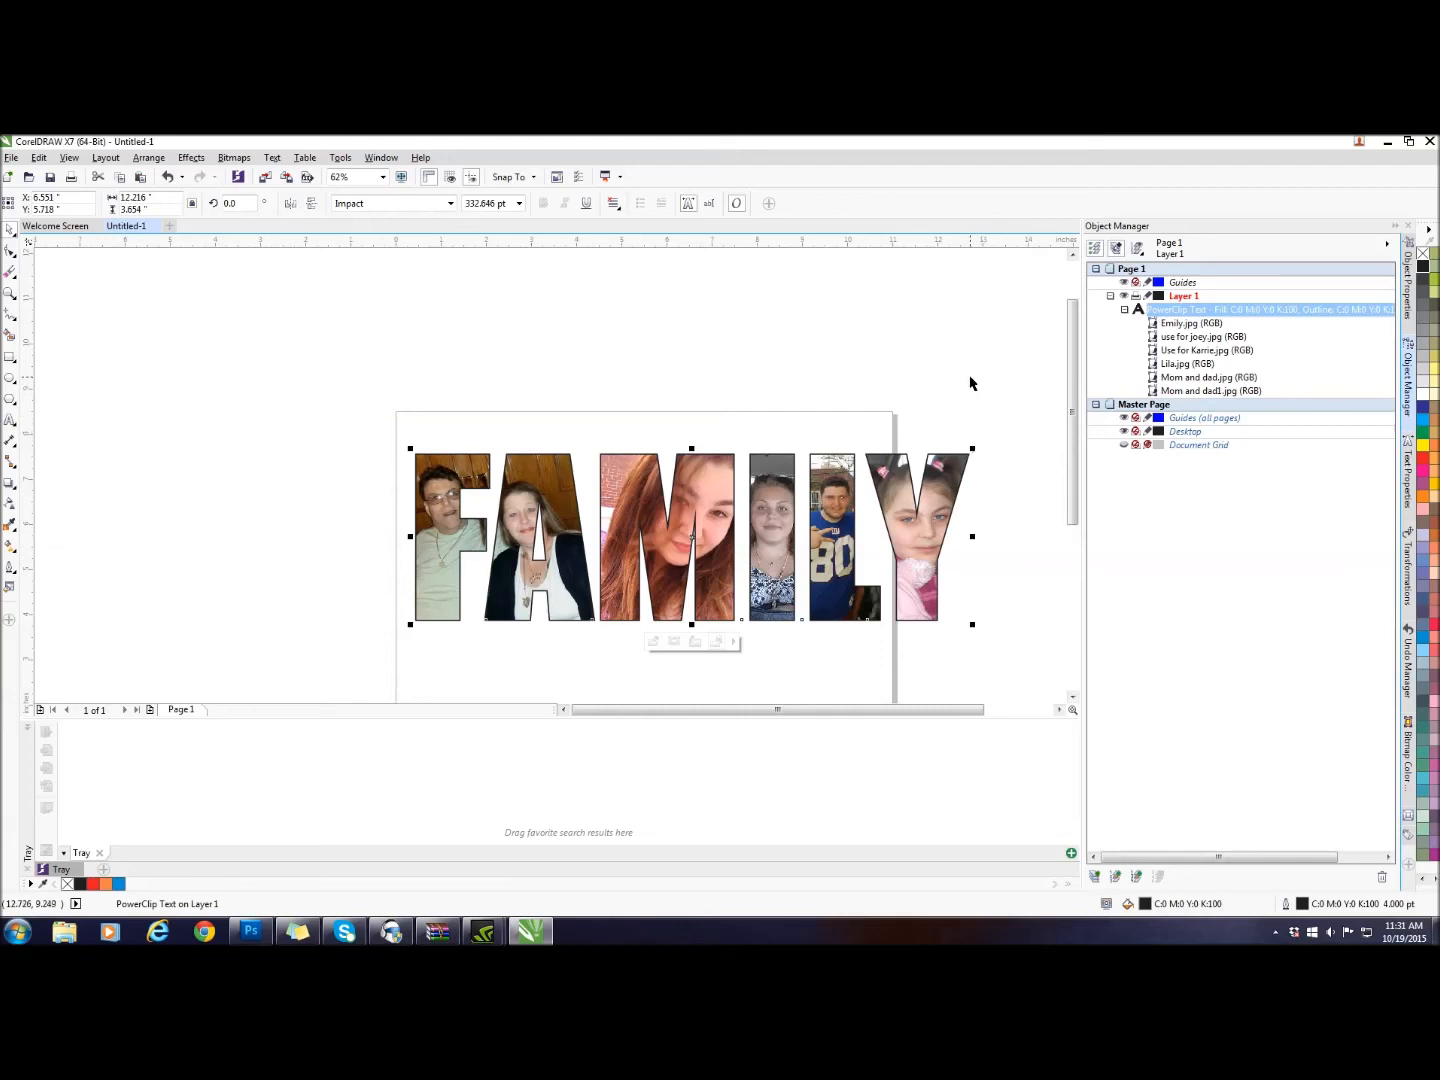
left_click_drag(968, 454, 930, 486)
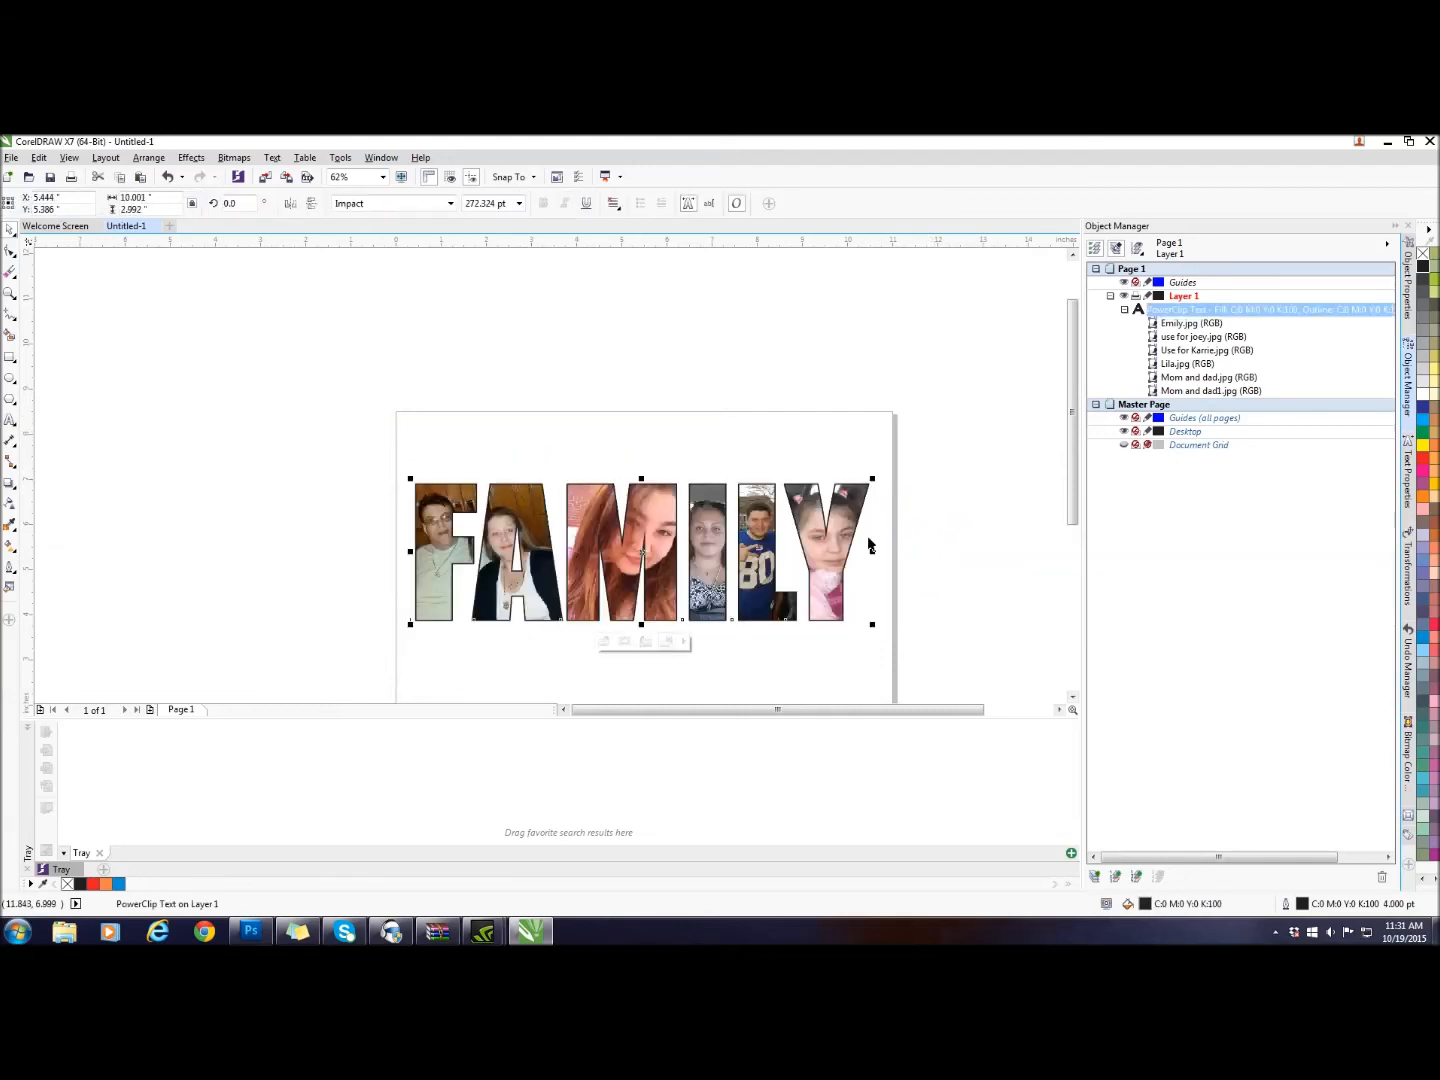
Step: Make the FAMILY text's outline scale with the object in the Outline Pen settings and deselect the text
double_click(1287, 906)
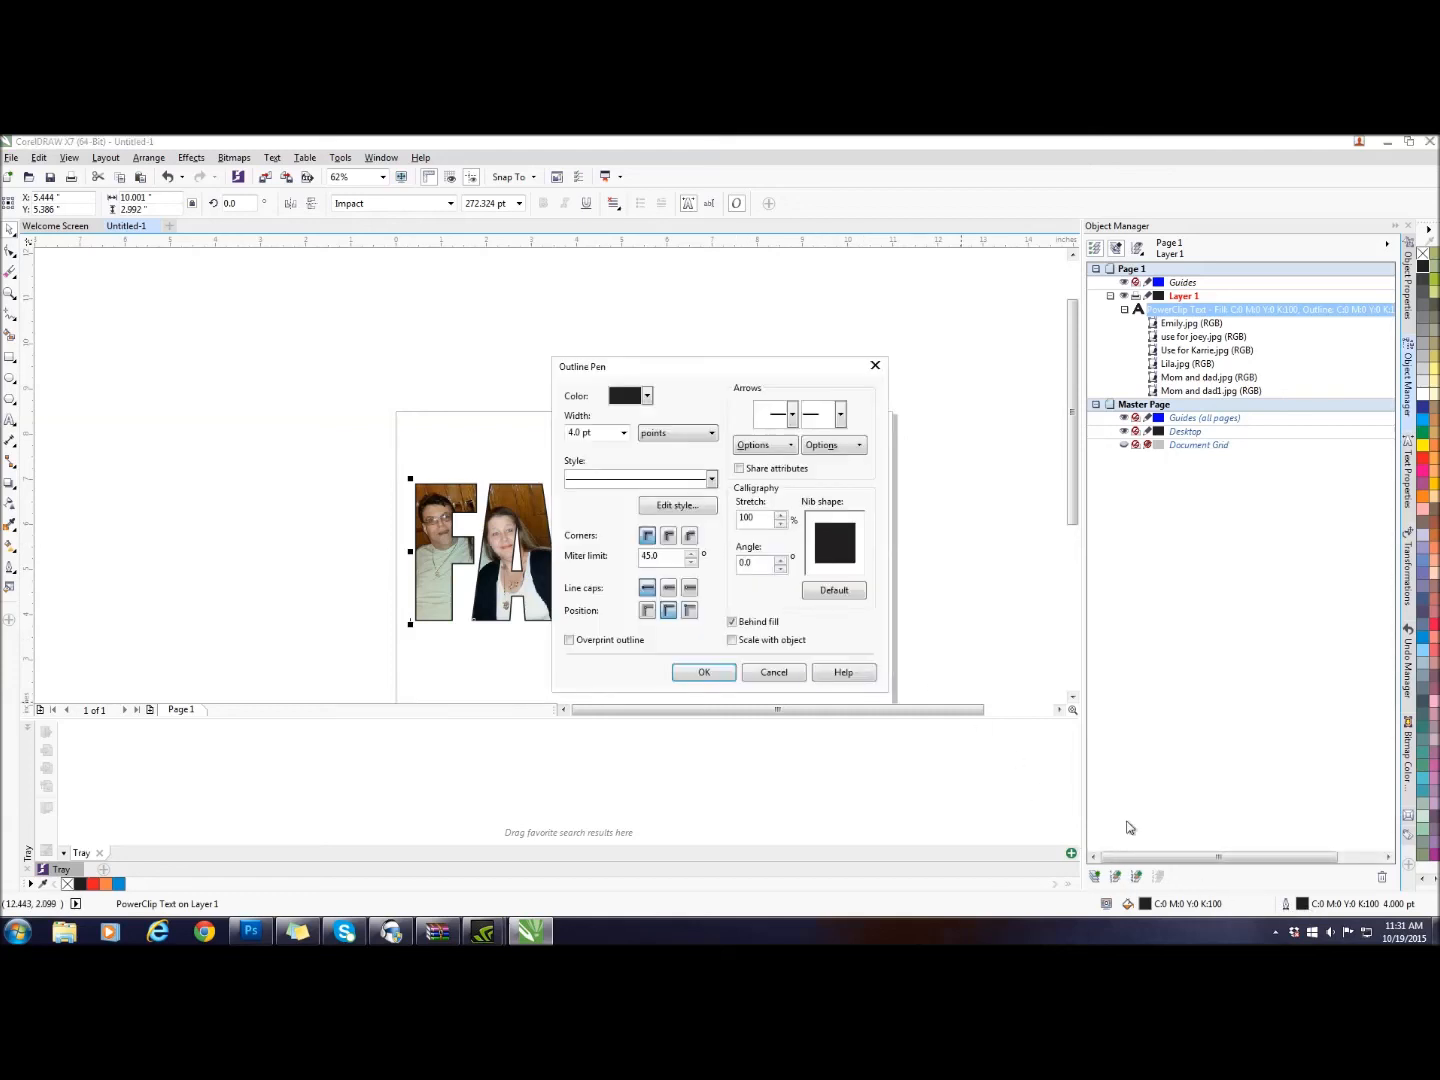
left_click(733, 641)
left_click(716, 680)
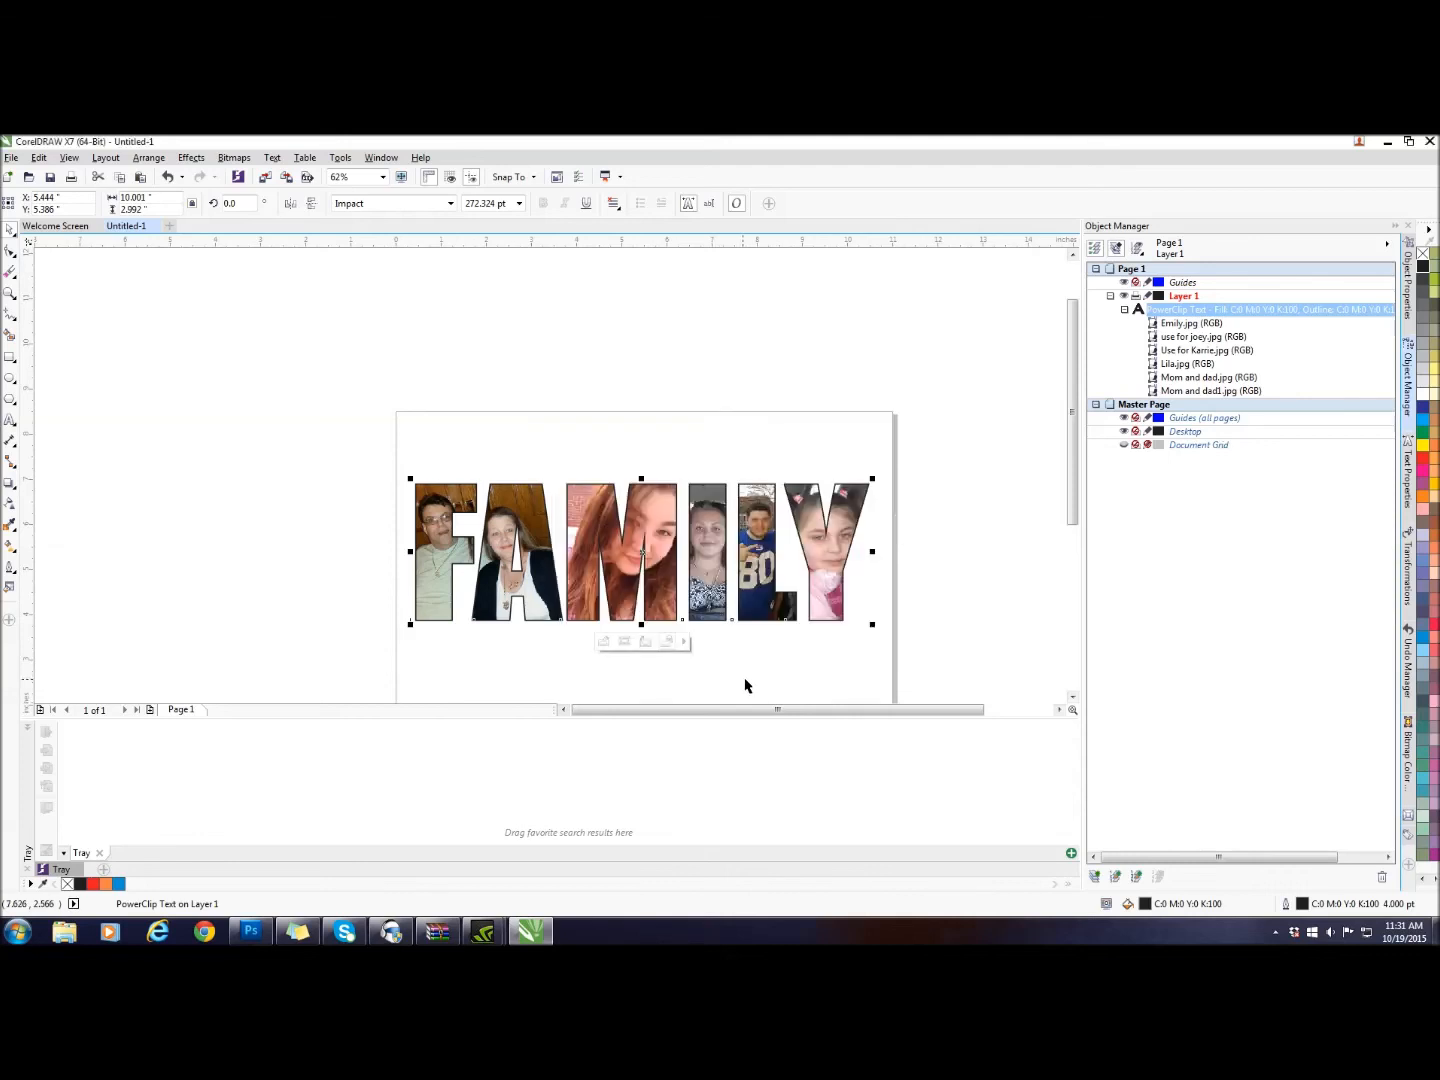
left_click(783, 668)
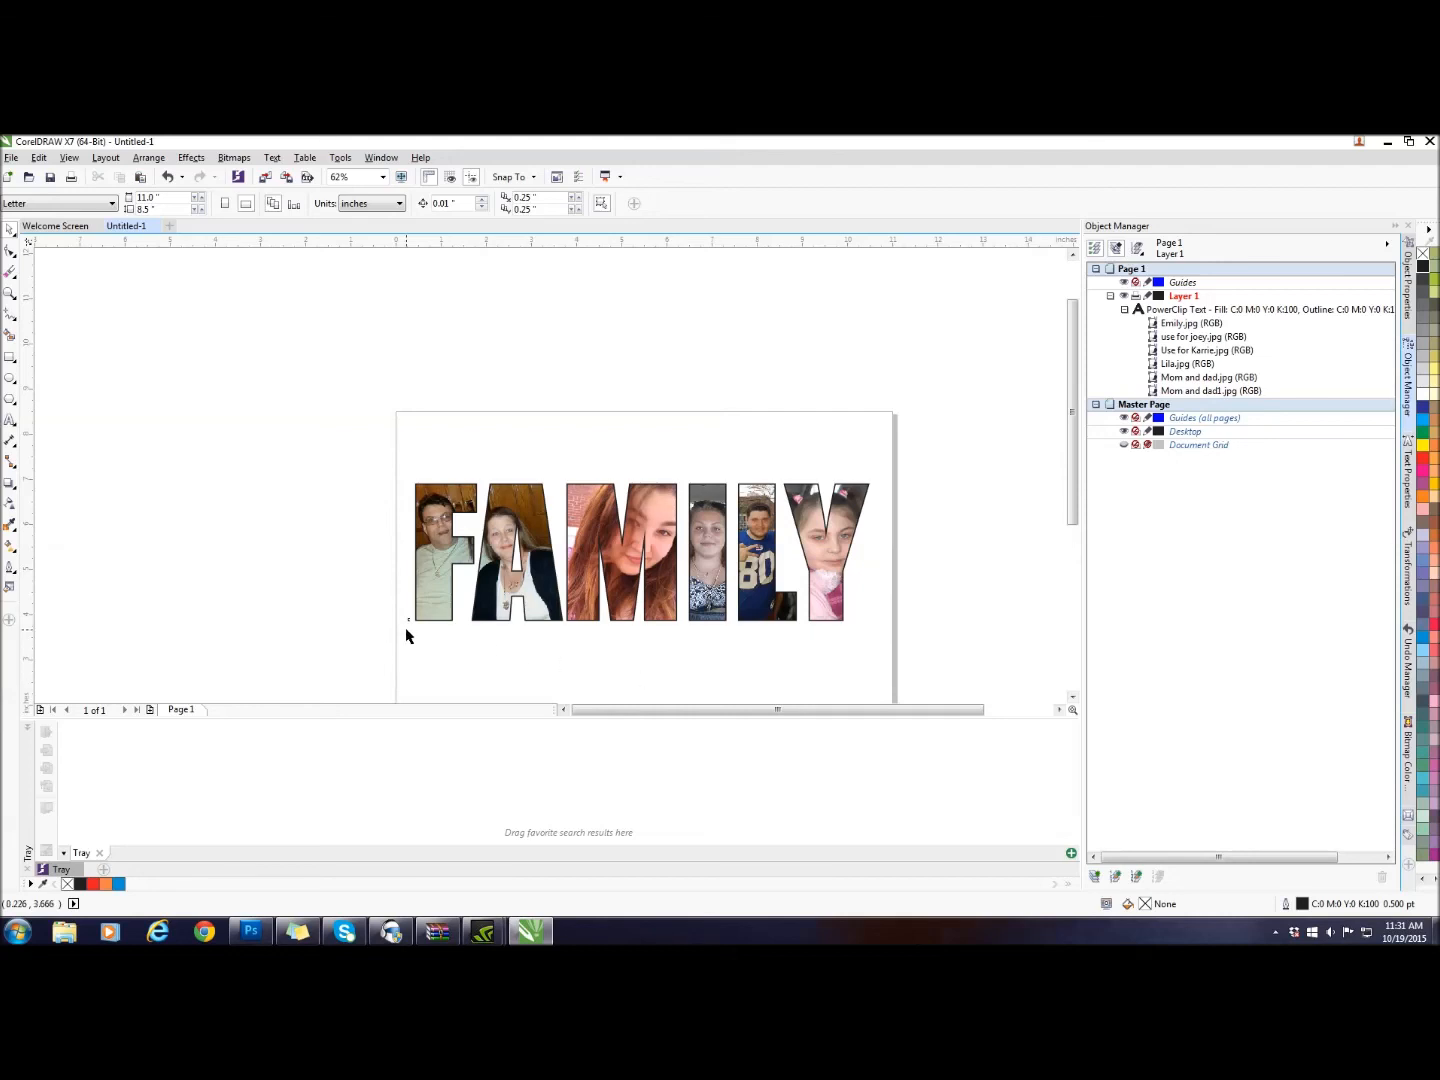
Step: Add a horizontal drop shadow across the FAMILY text from the F to the Y and raise its opacity to 69
left_click(440, 612)
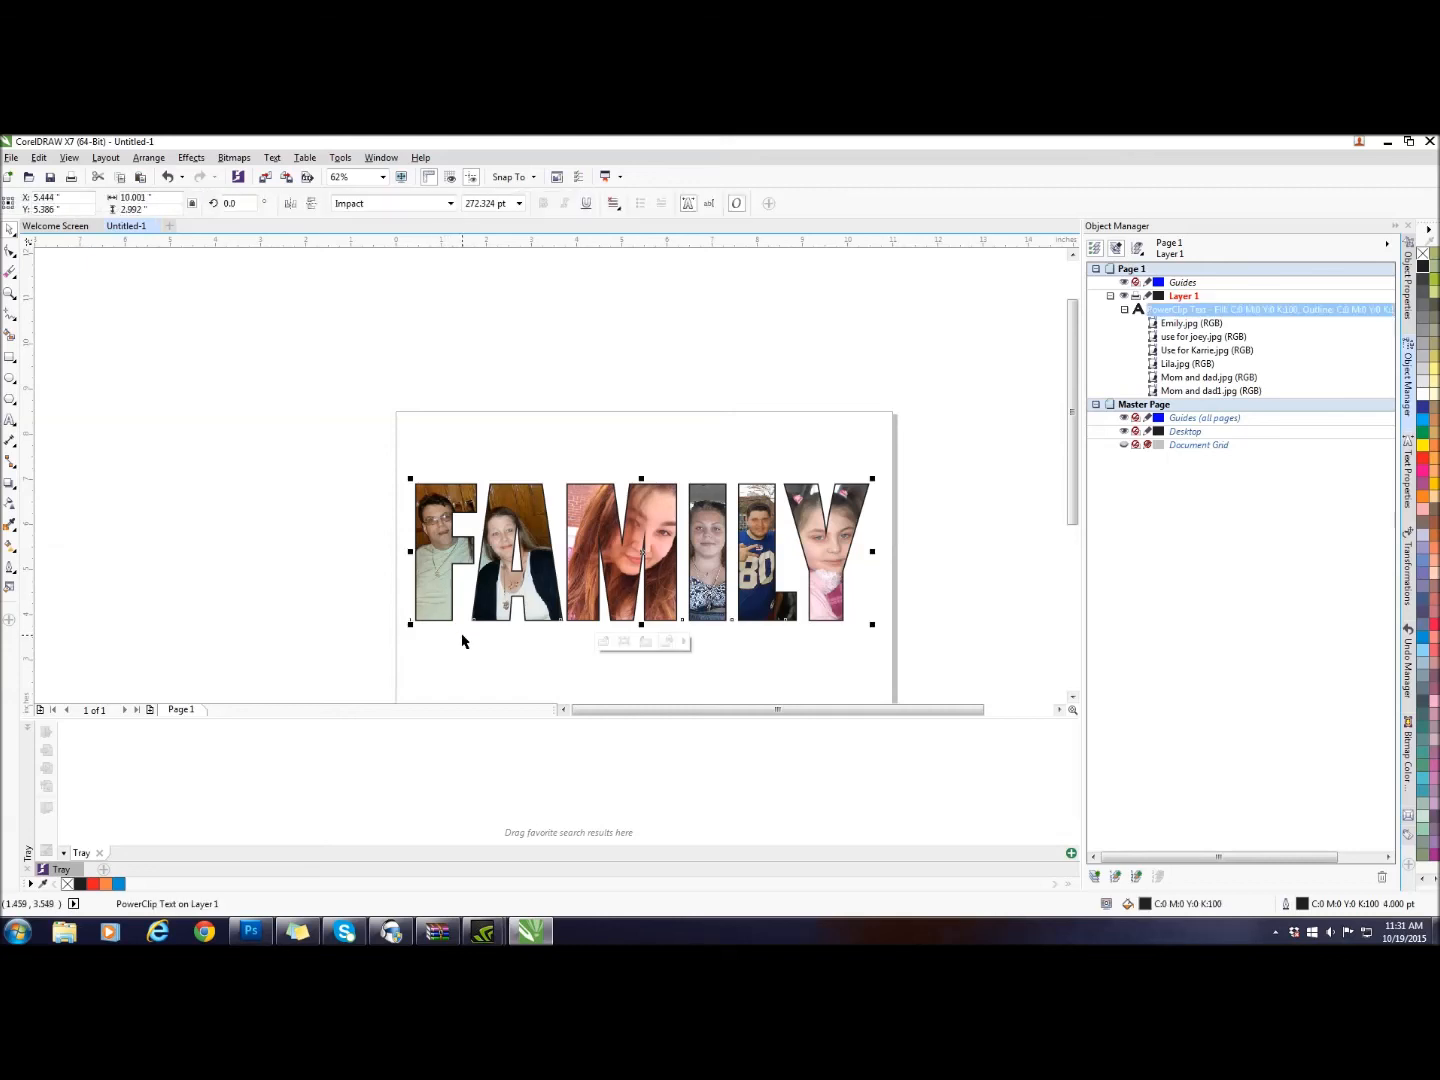
left_click(14, 484)
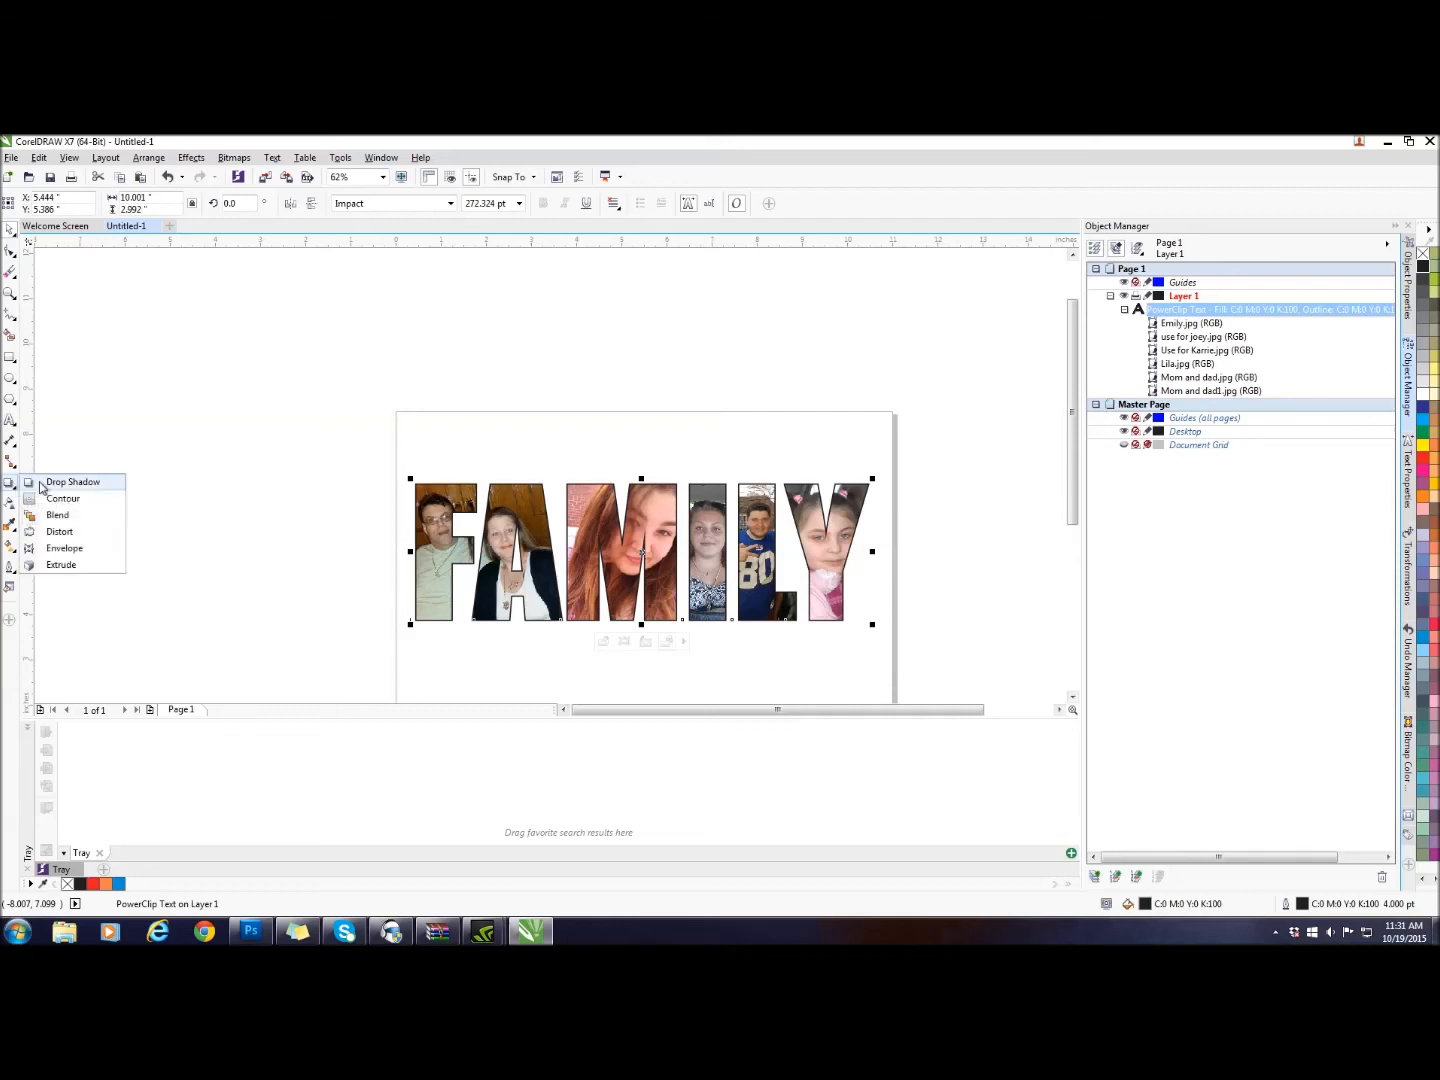
left_click(61, 483)
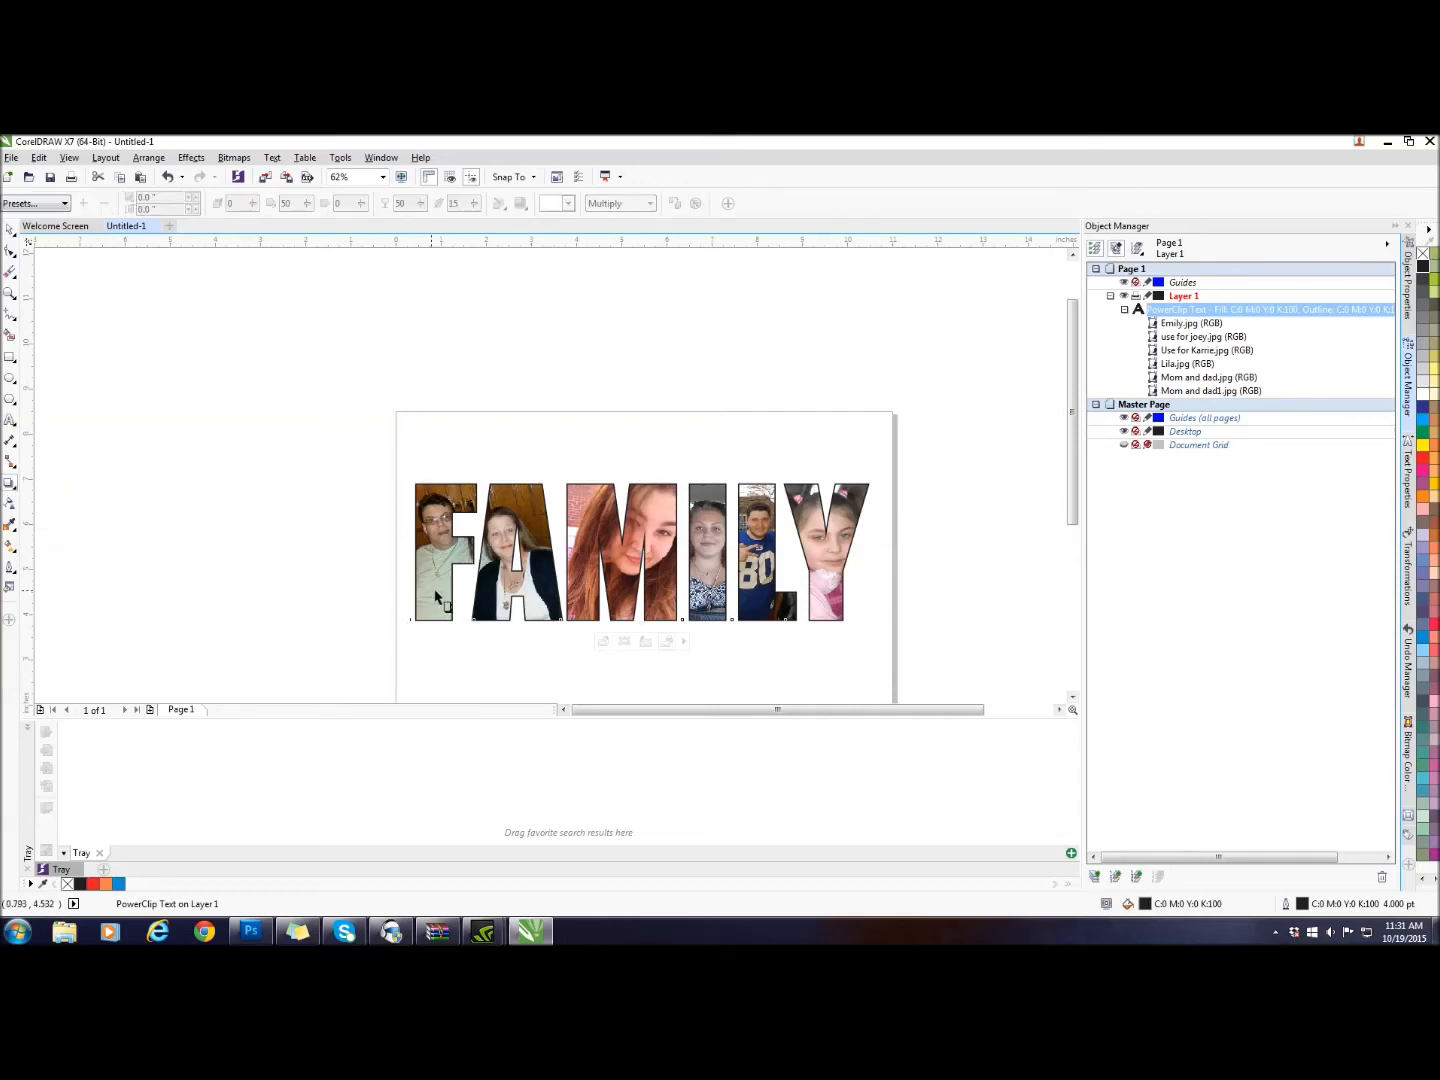
left_click_drag(405, 588, 880, 558)
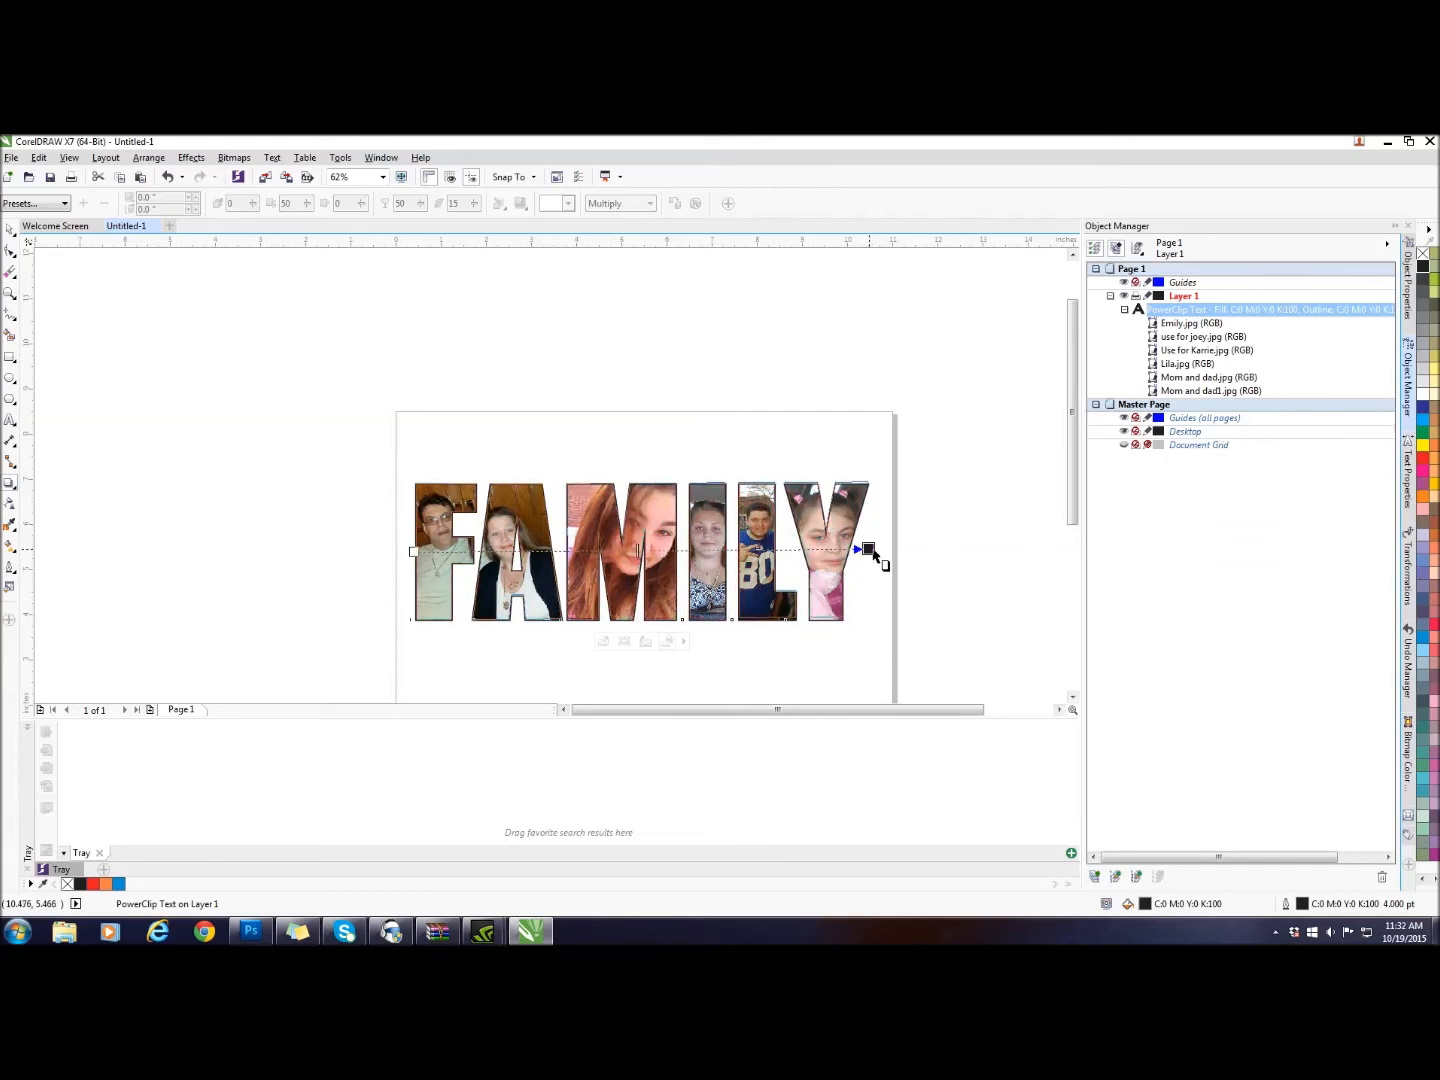
left_click_drag(876, 558, 876, 556)
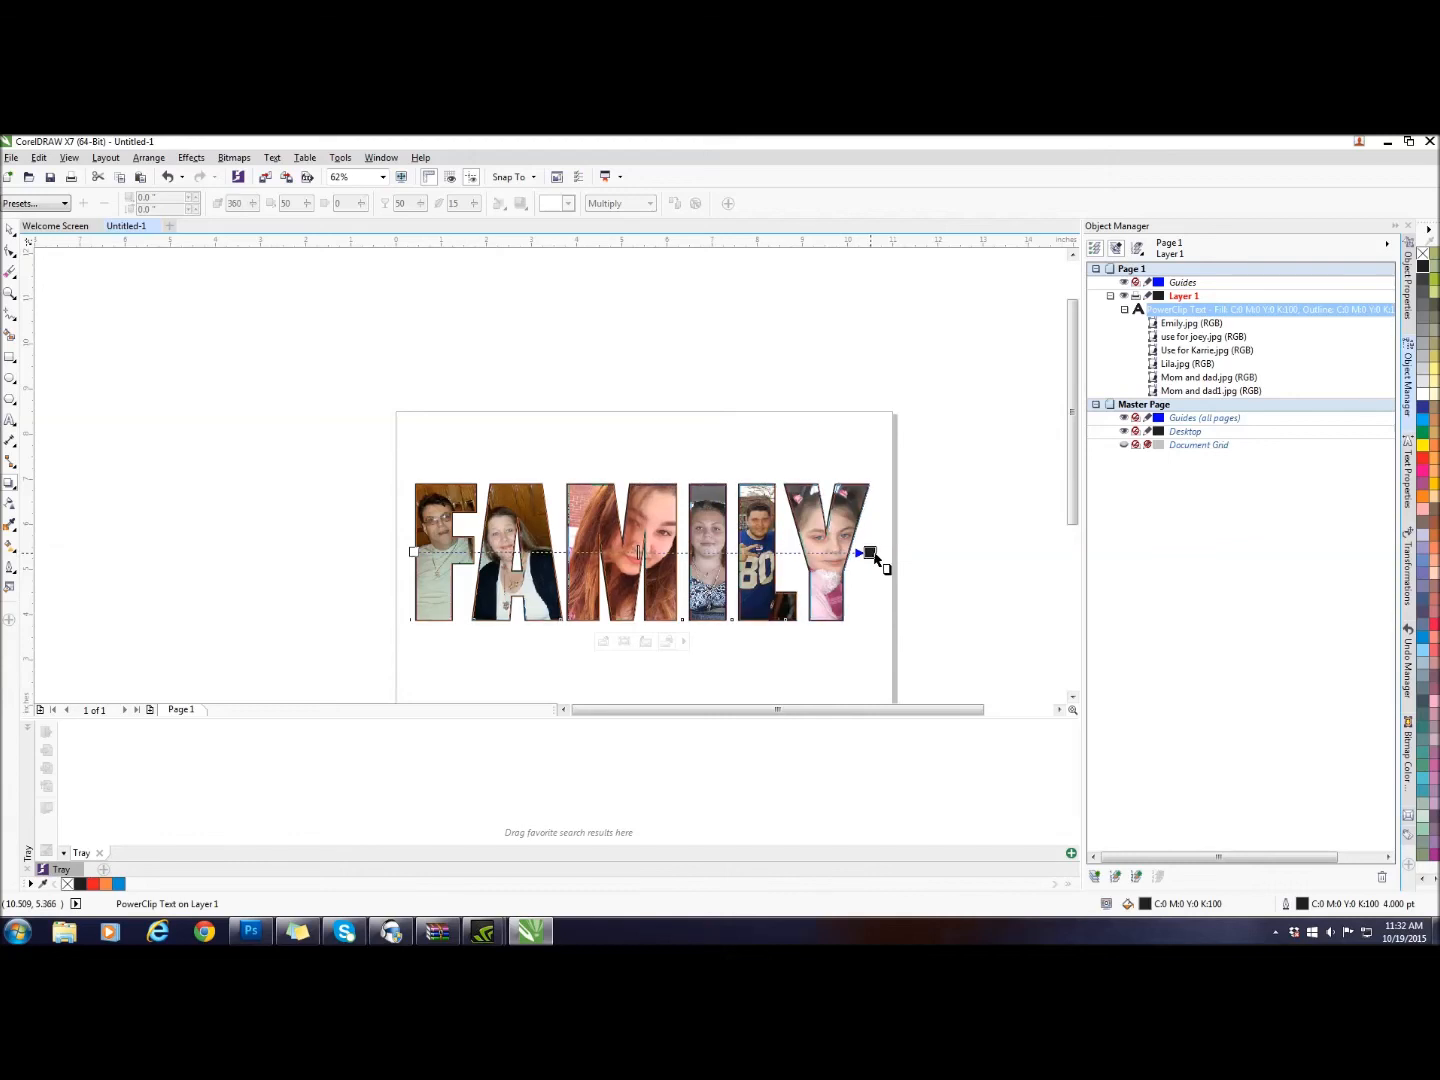
left_click_drag(875, 558, 875, 558)
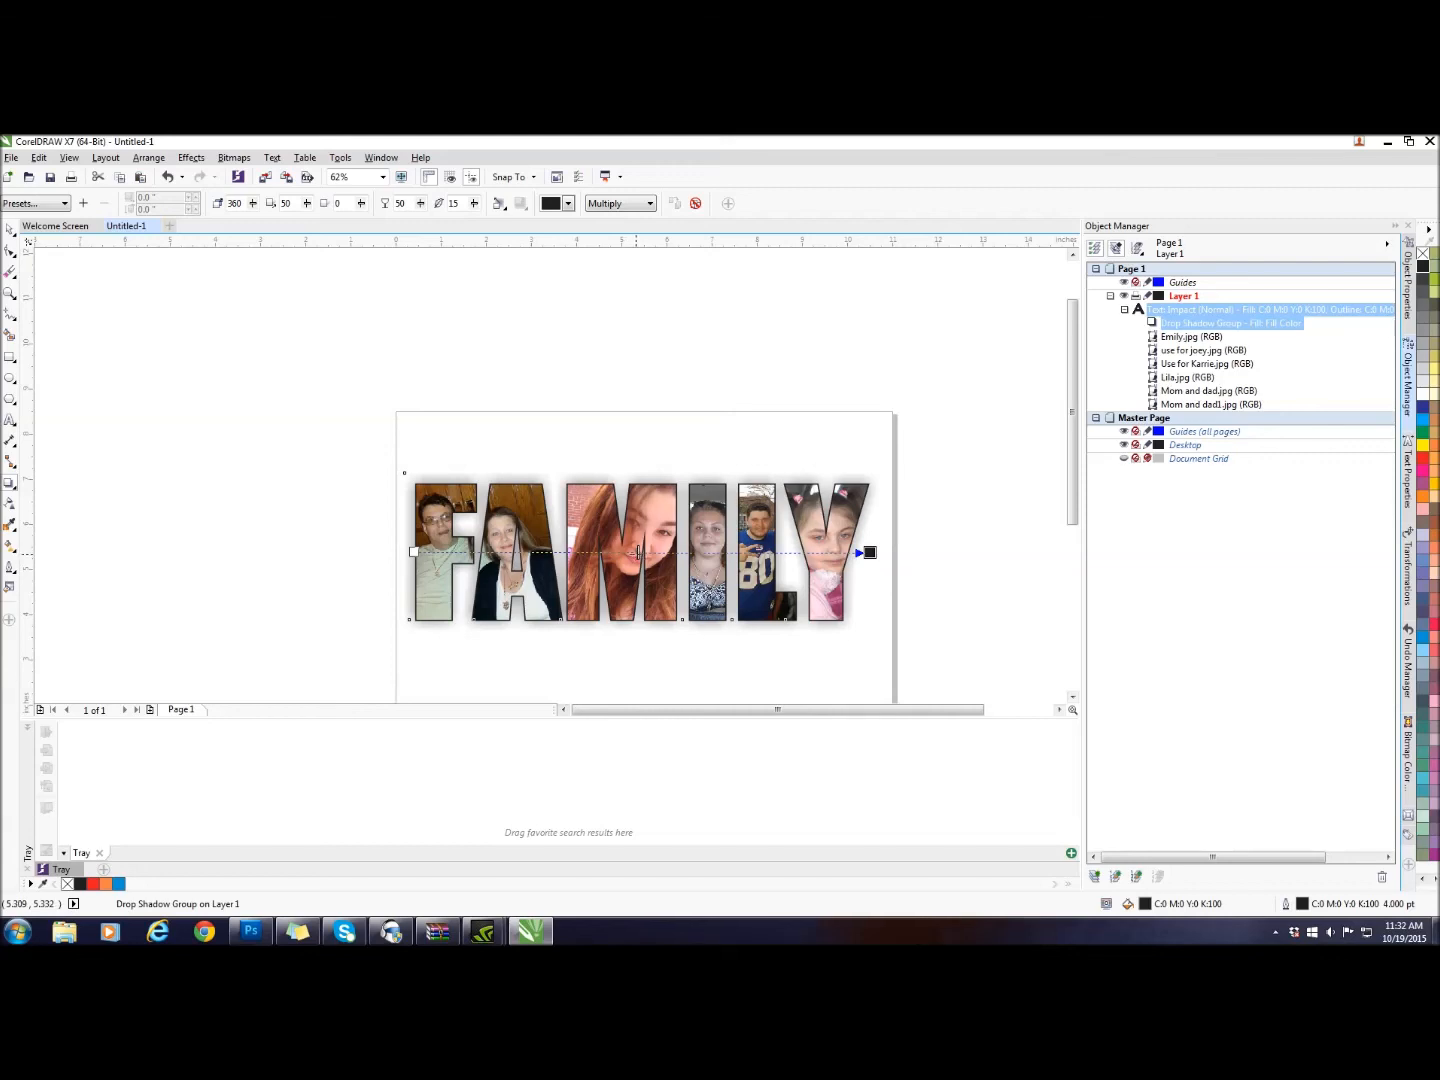
left_click_drag(641, 553, 680, 553)
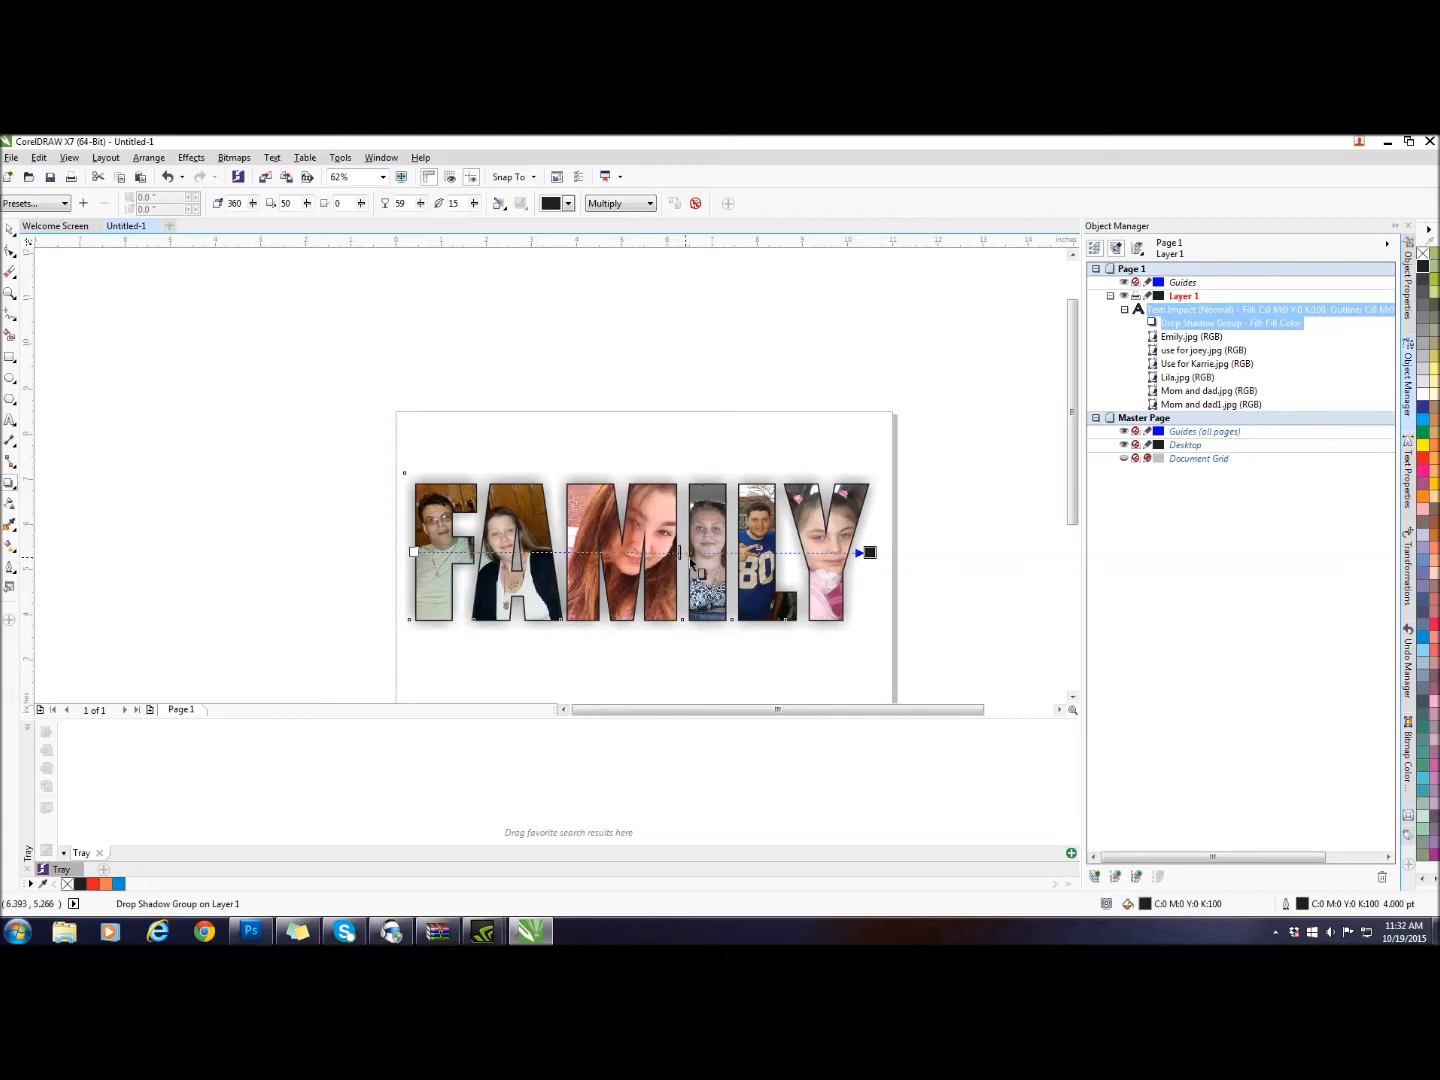
left_click_drag(681, 552, 724, 554)
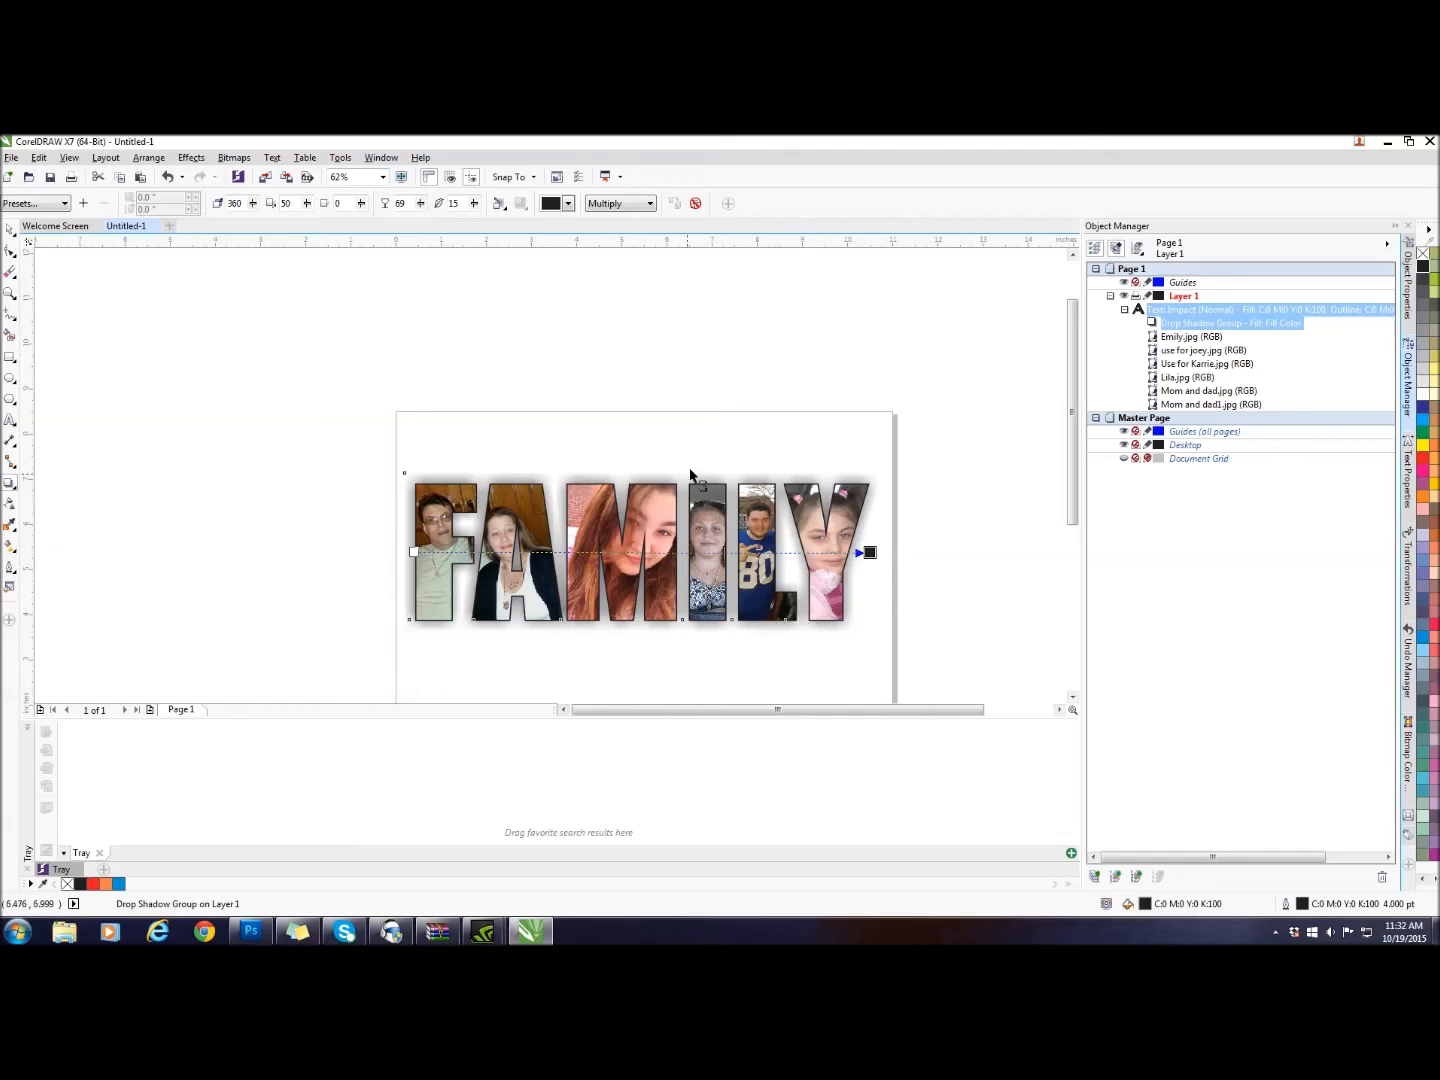
Step: Color the FAMILY text's drop shadow orange and raise its opacity to 75
left_click(568, 203)
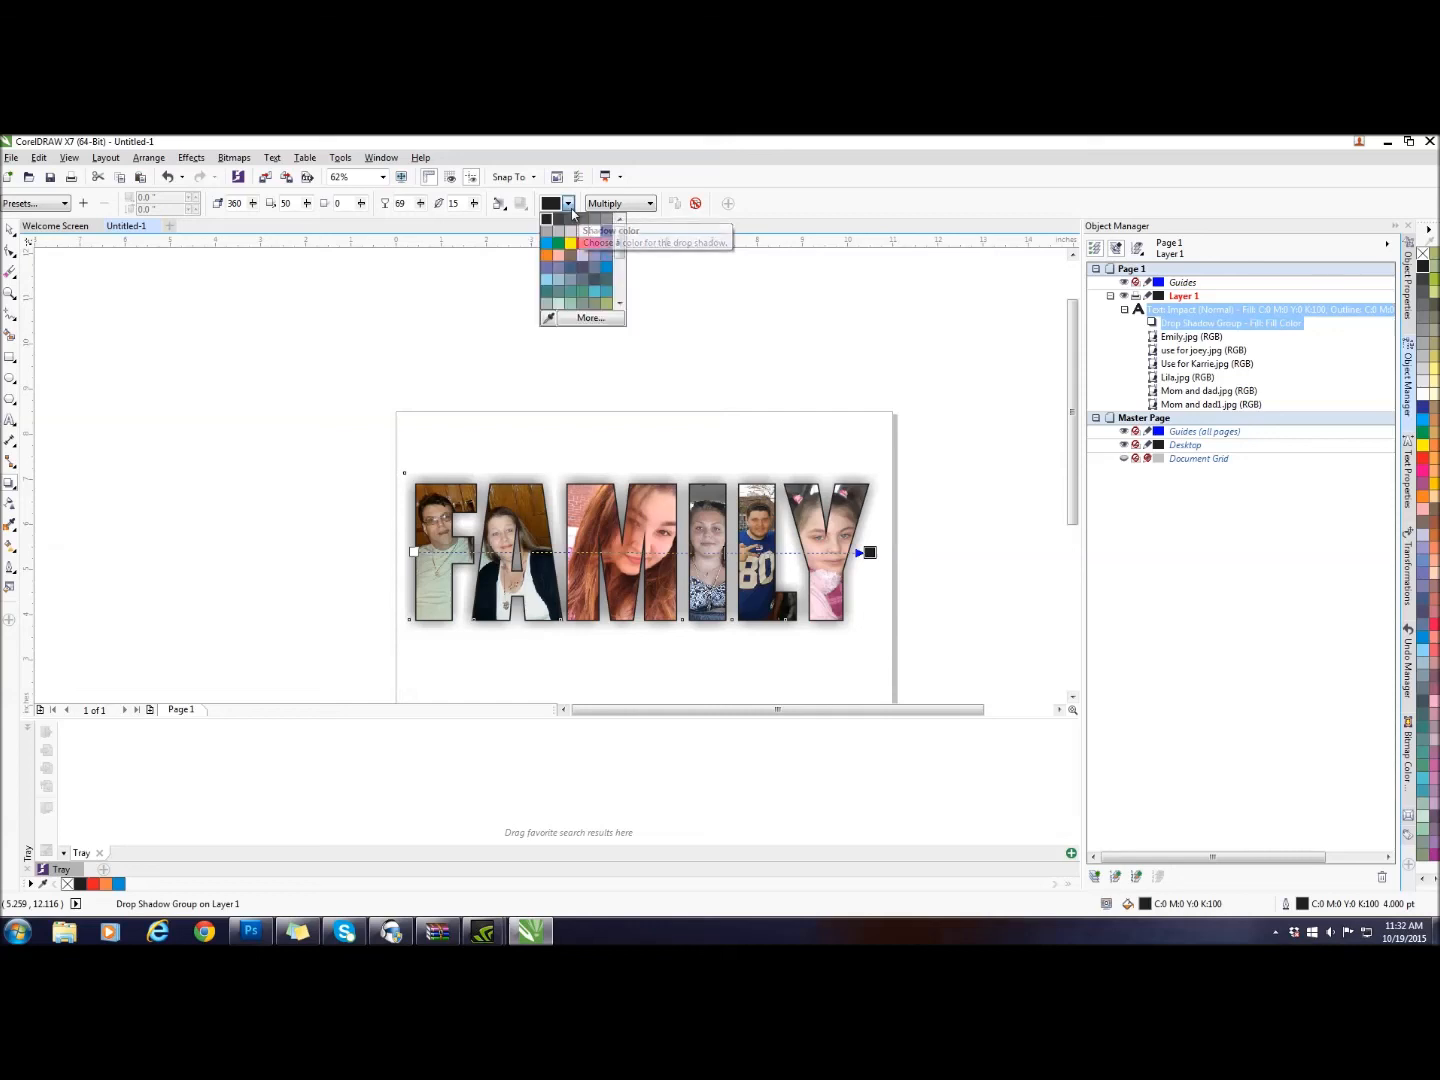
left_click(547, 256)
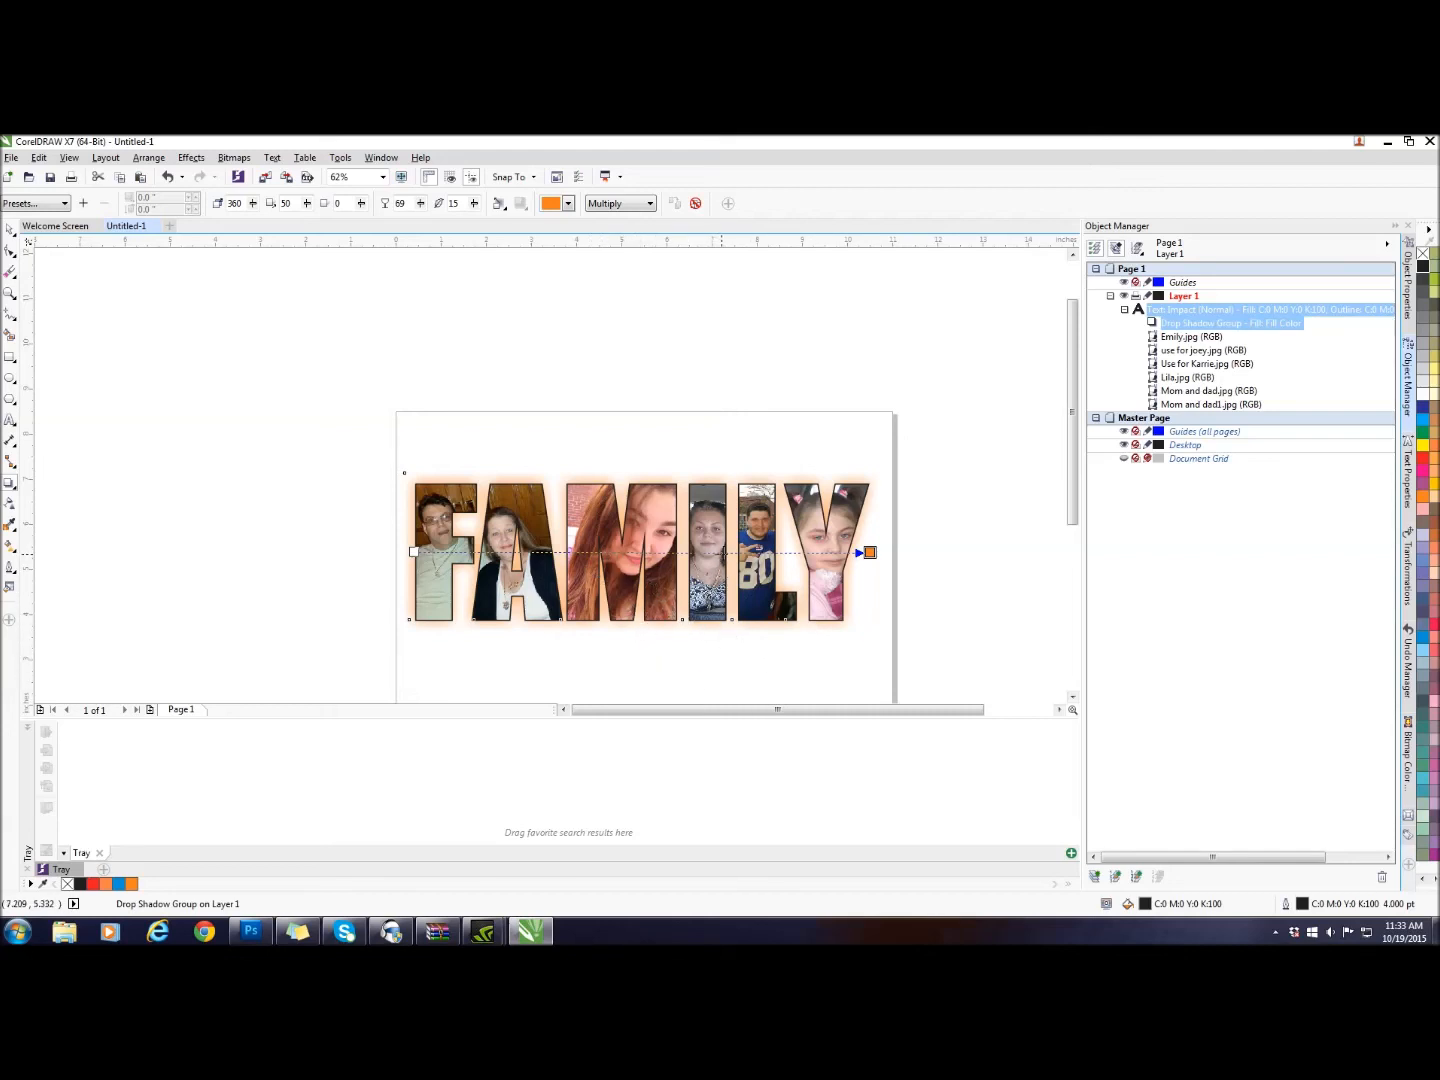
left_click_drag(722, 553, 747, 558)
left_click_drag(738, 552, 751, 552)
Step: Try the Normal merge mode on the orange drop shadow, return it to Multiply and leave the Drop Shadow tool
left_click(650, 205)
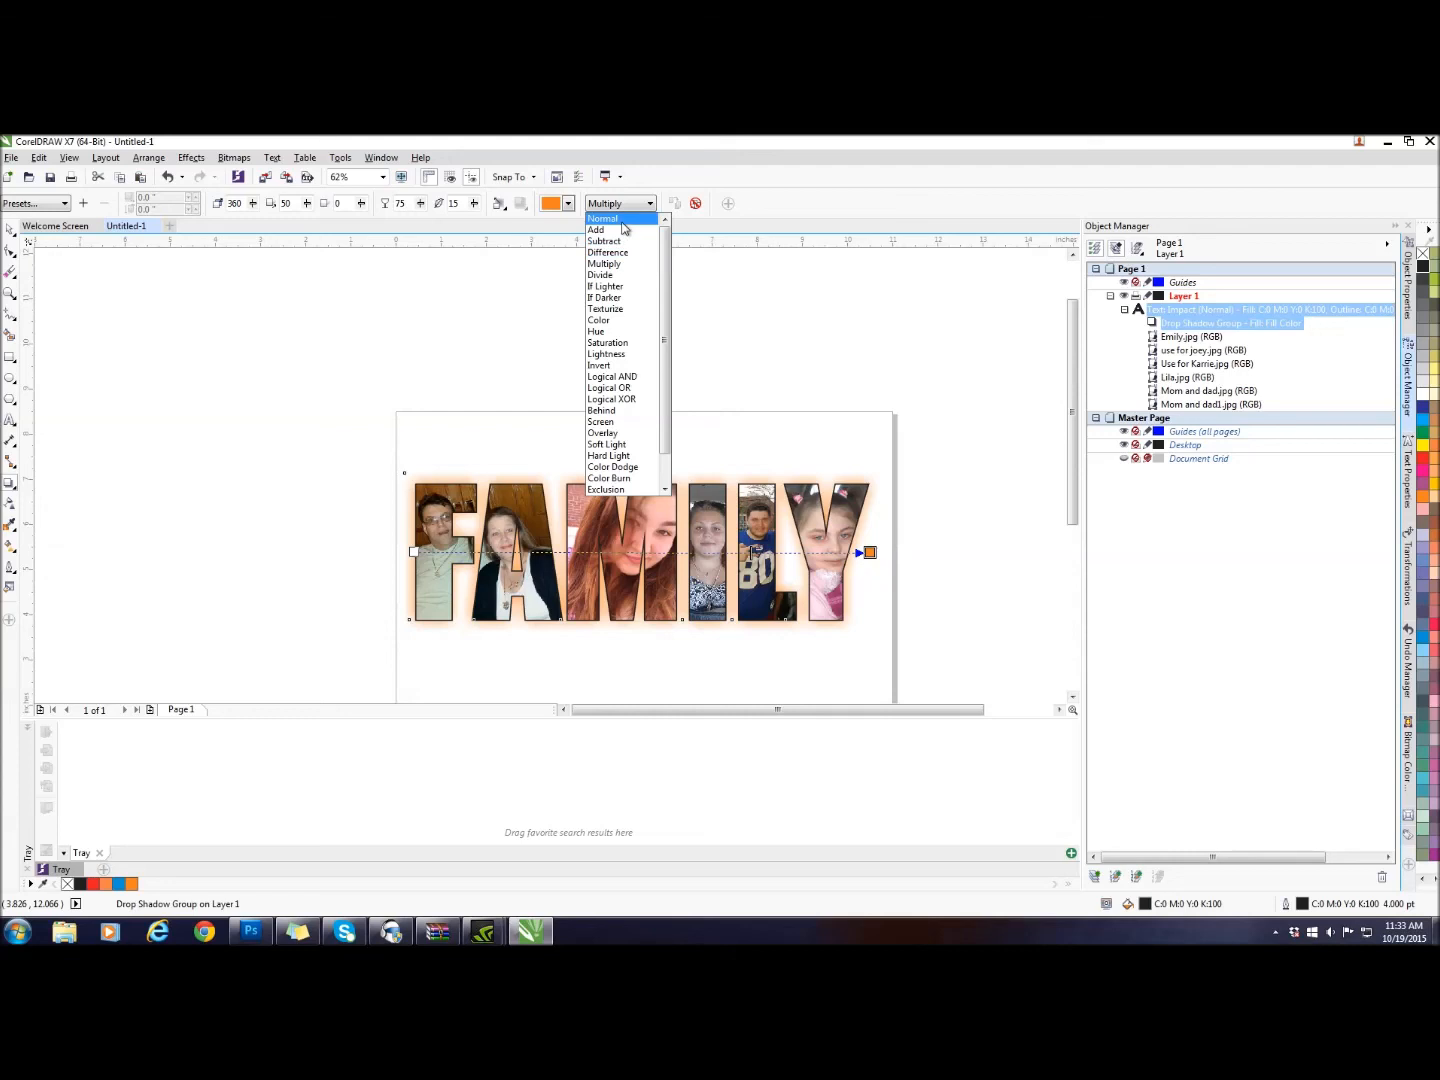
left_click(622, 230)
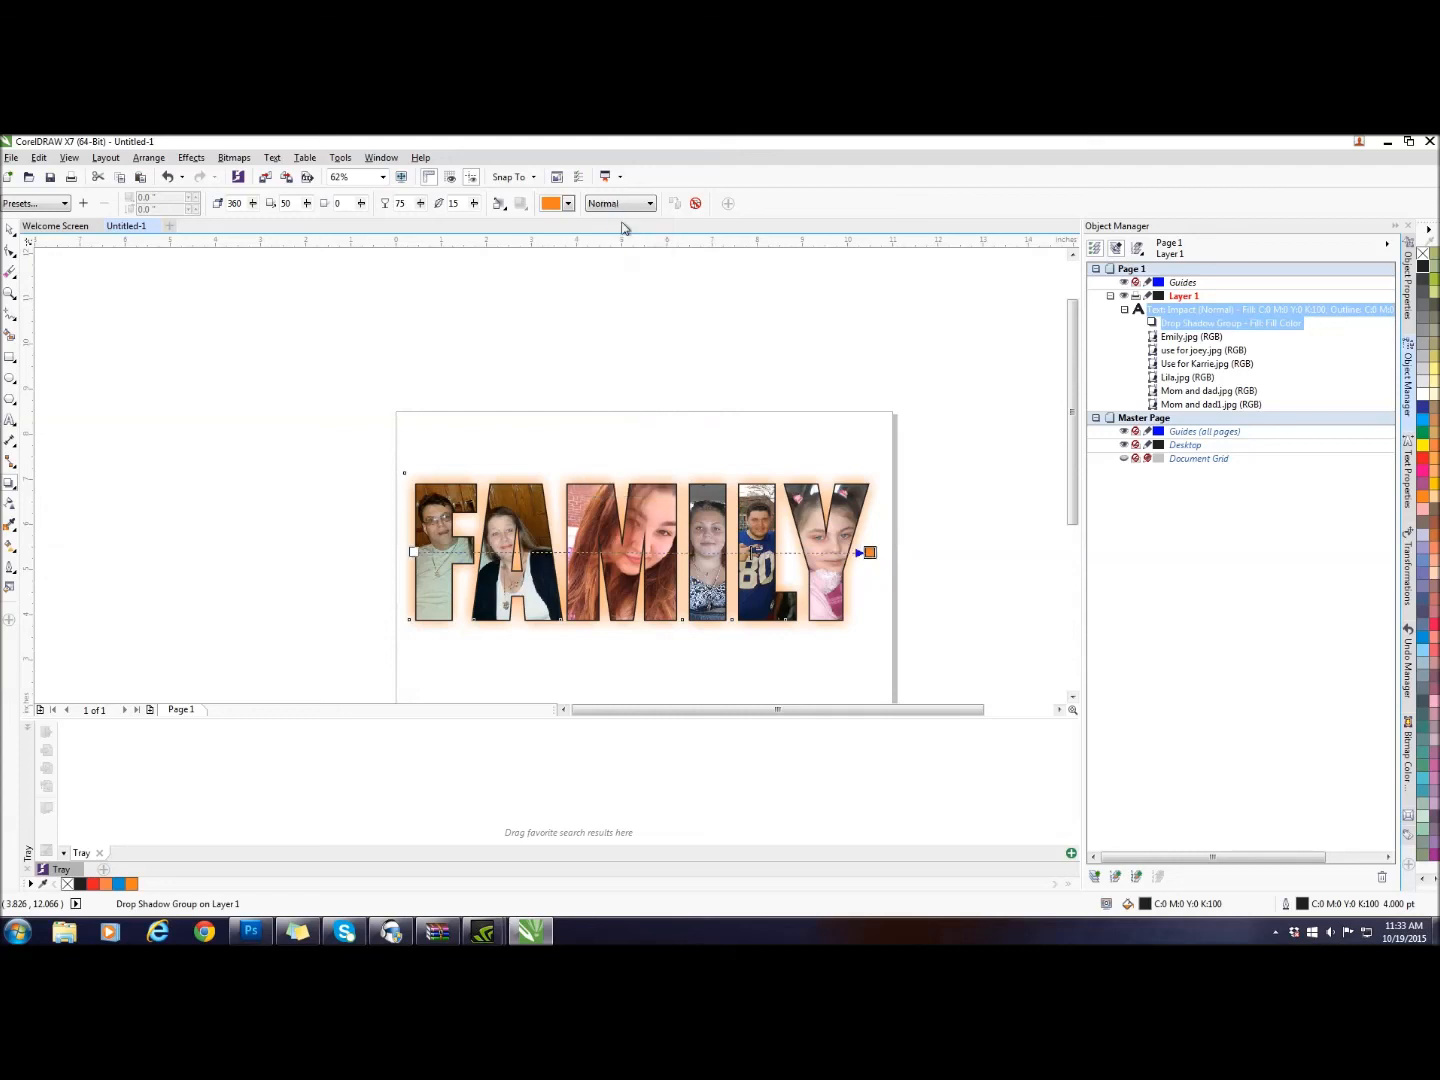
left_click(650, 204)
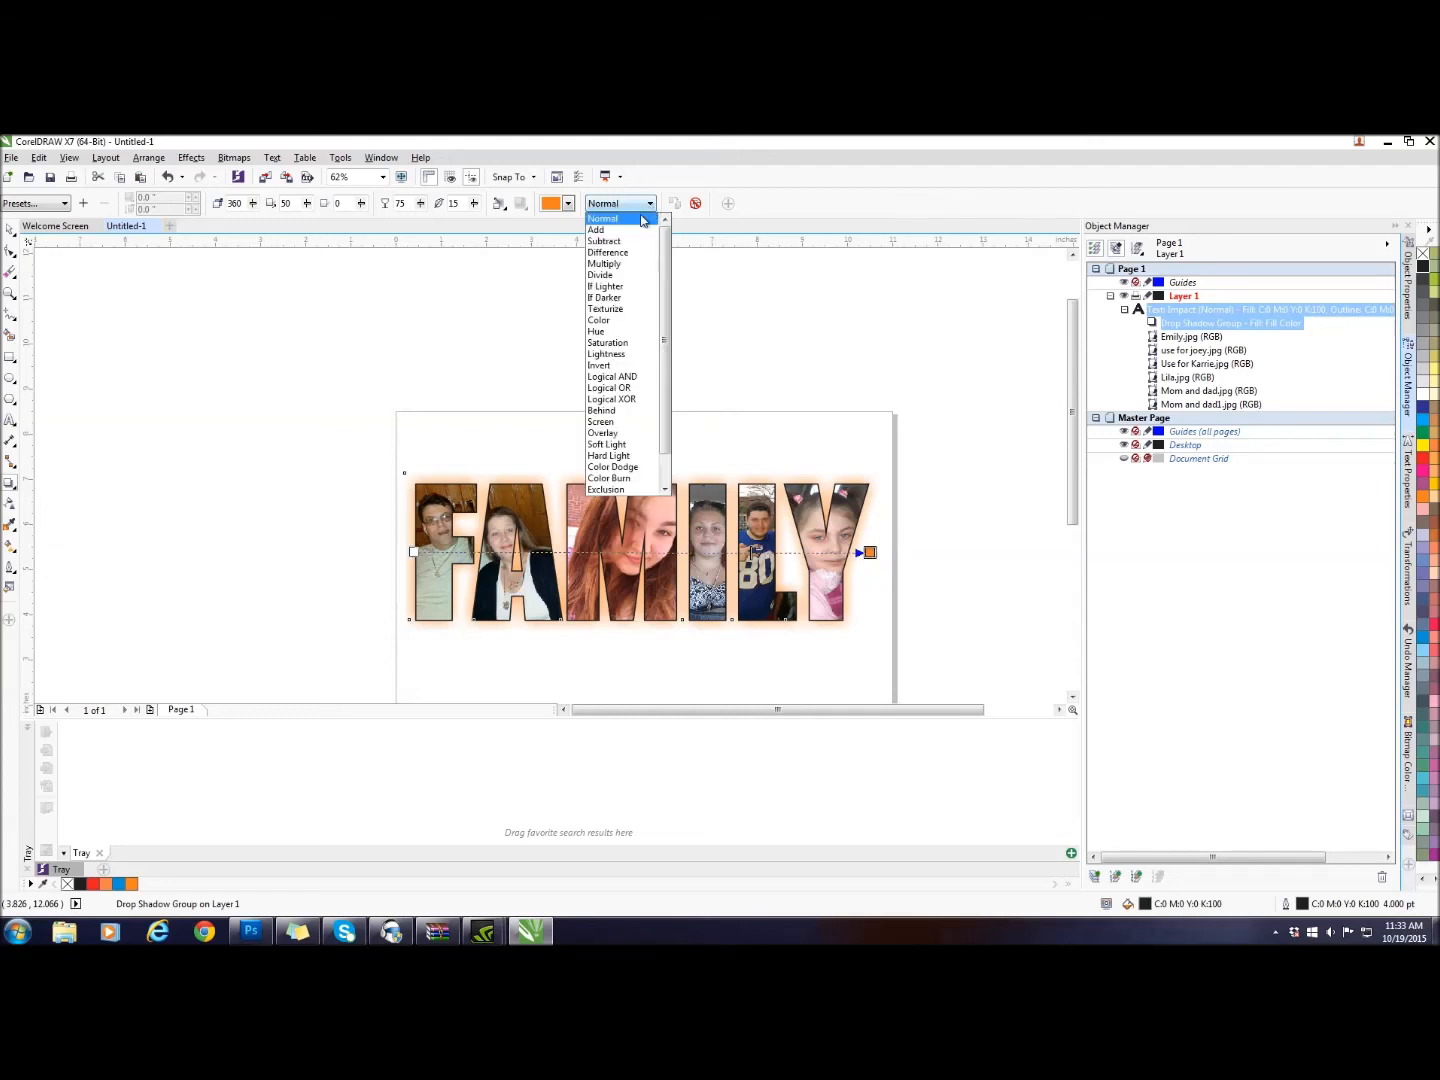
left_click(630, 266)
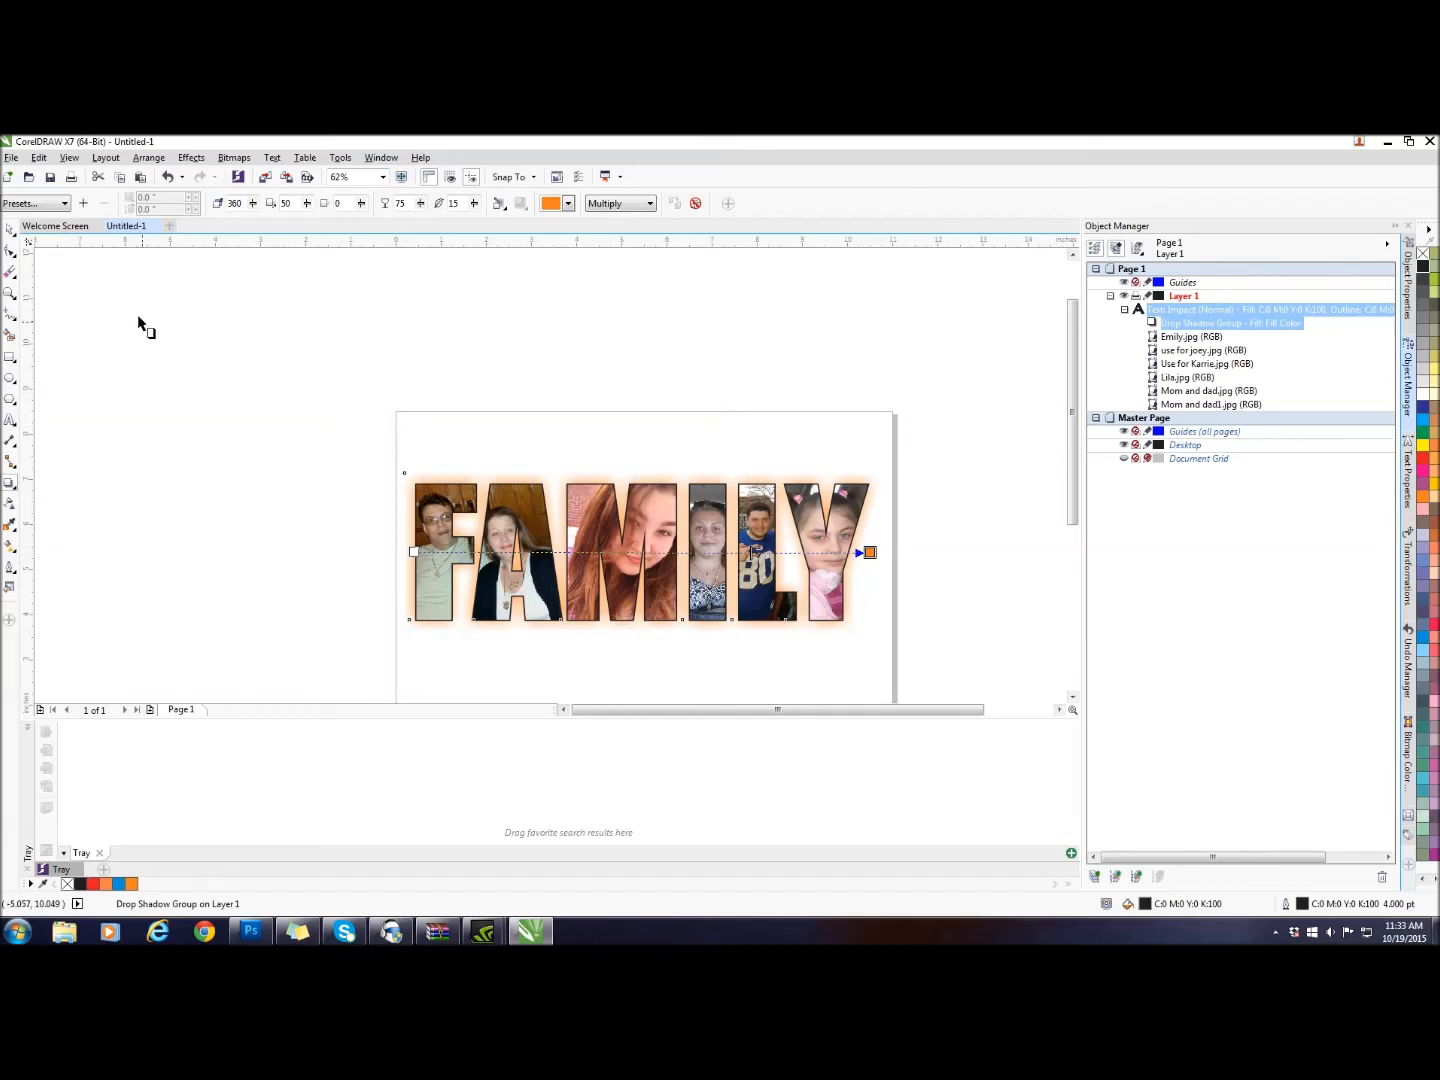
left_click(9, 228)
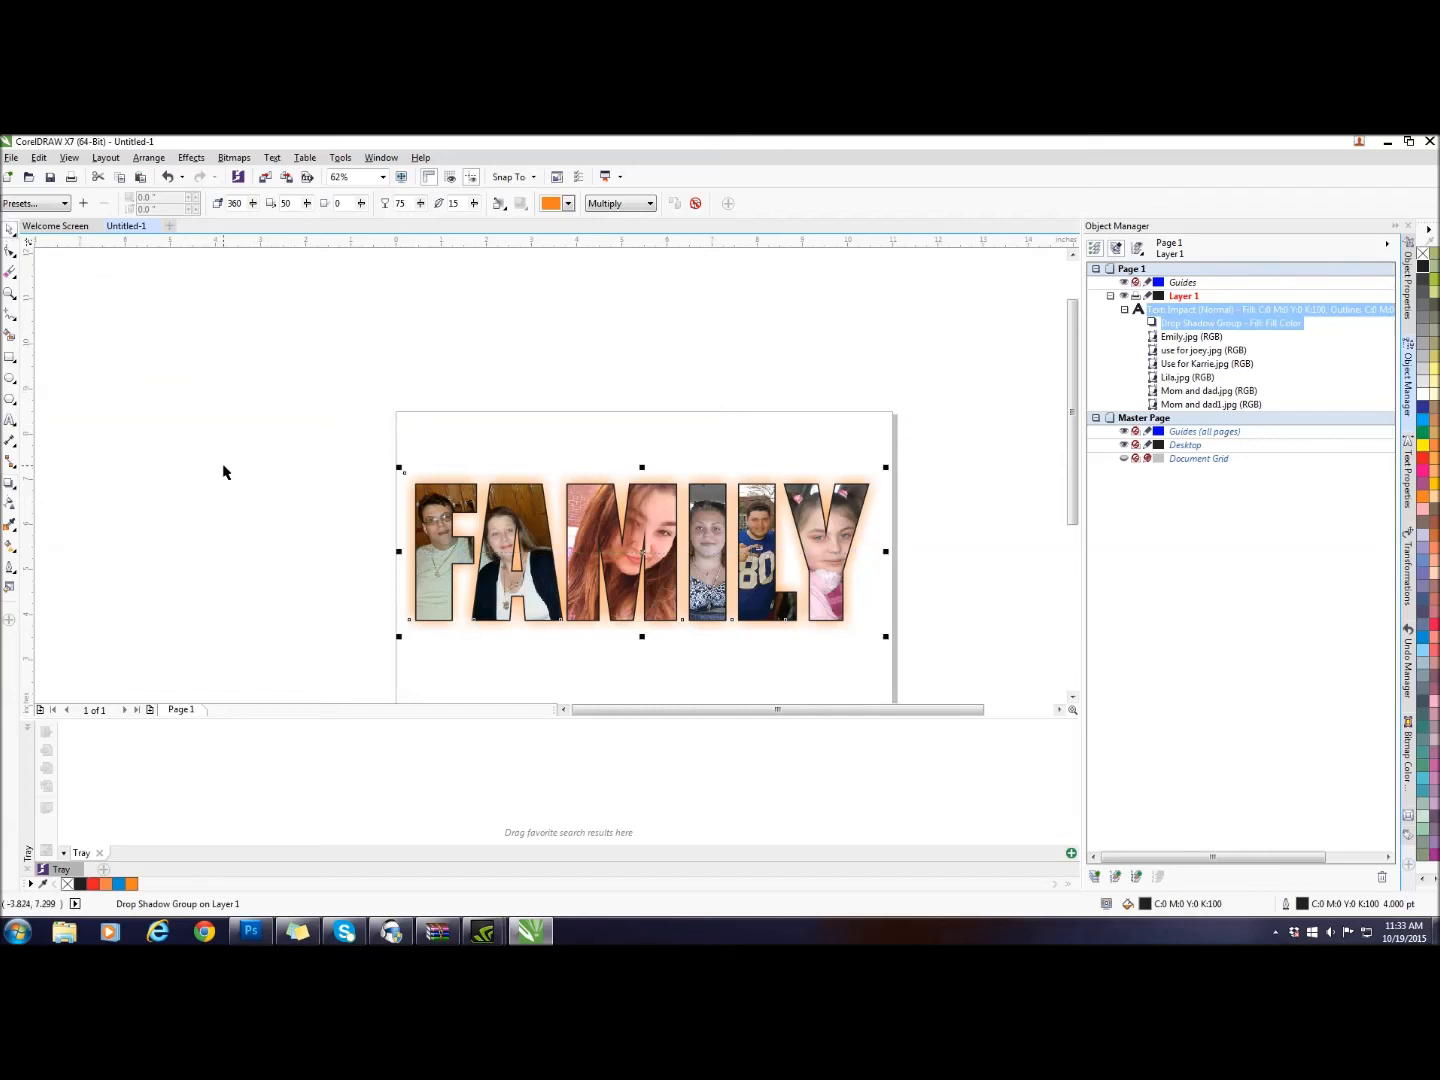